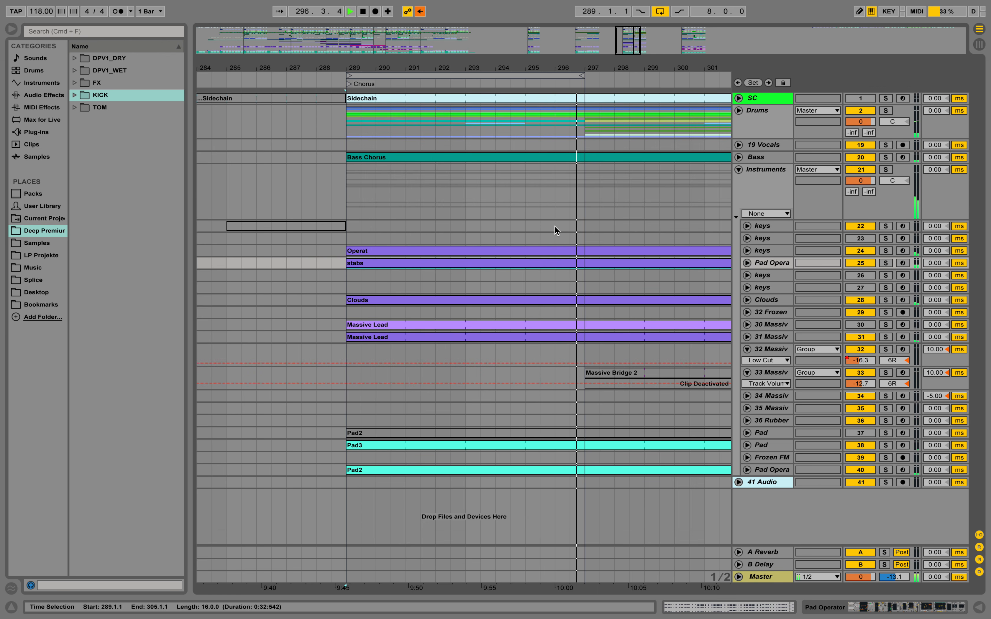
# - Stop playback, then audition the arrangement briefly from the Chorus locator at bar 289
pyautogui.press('space')
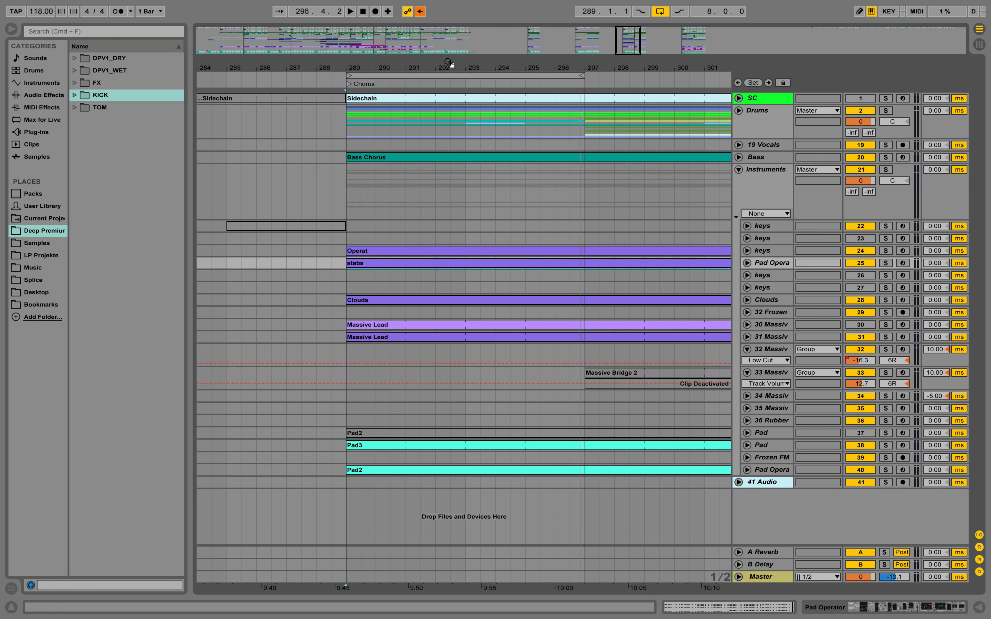
pyautogui.moveTo(449, 63); pyautogui.dragTo(605, 2)
pyautogui.moveTo(302, 69); pyautogui.dragTo(302, 65)
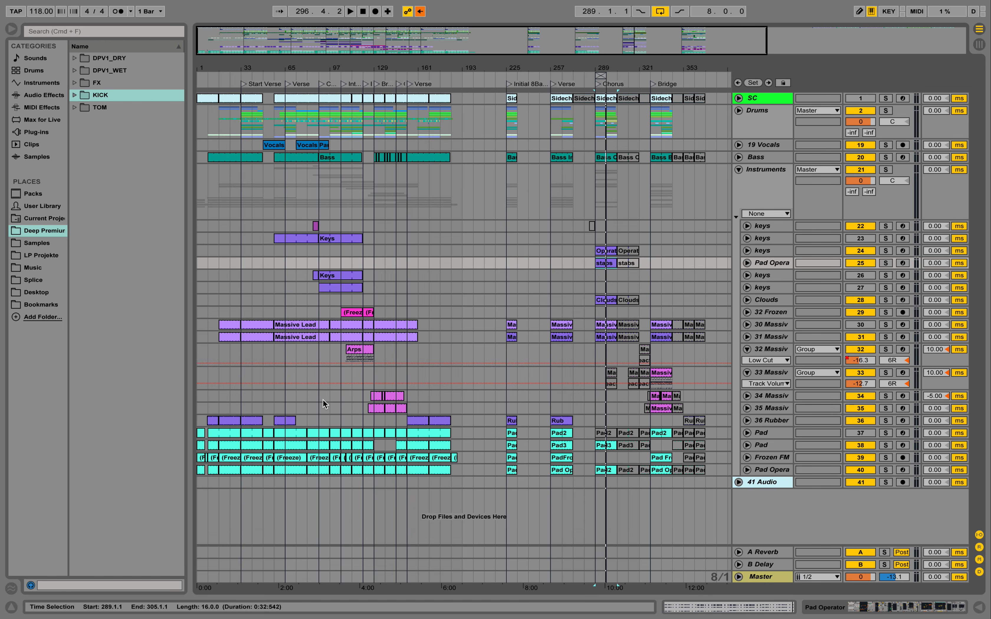
pyautogui.moveTo(575, 65); pyautogui.dragTo(574, 71)
pyautogui.moveTo(645, 594); pyautogui.dragTo(646, 599)
pyautogui.moveTo(534, 64); pyautogui.dragTo(514, 64)
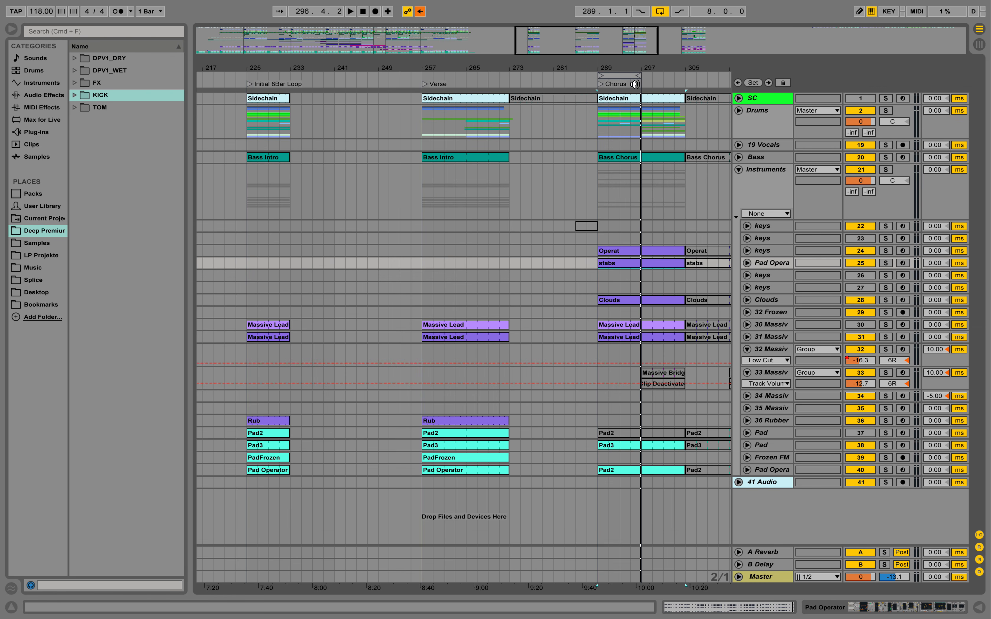
pyautogui.click(600, 83)
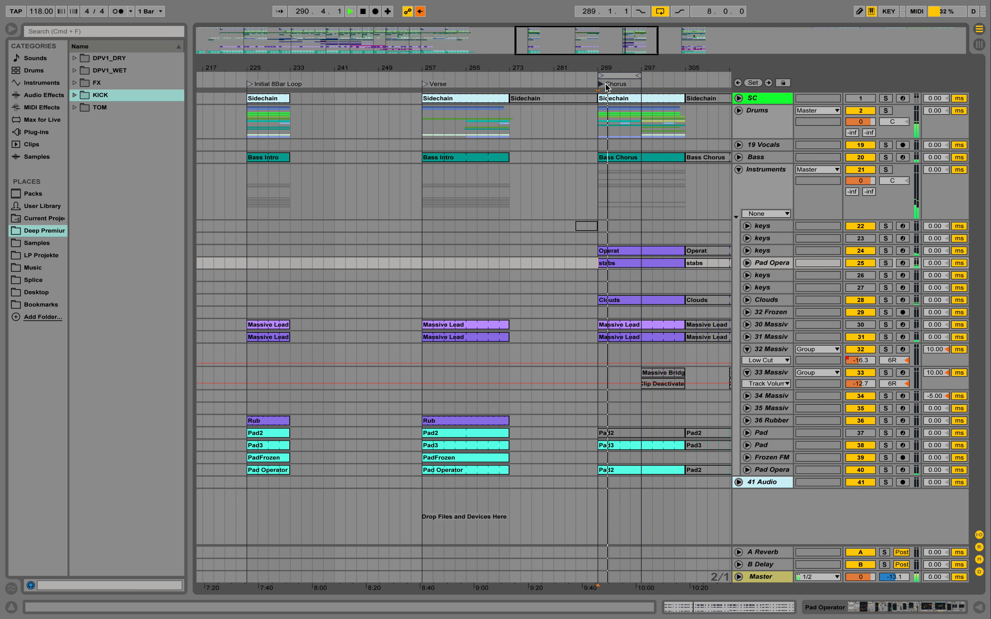
pyautogui.press('space')
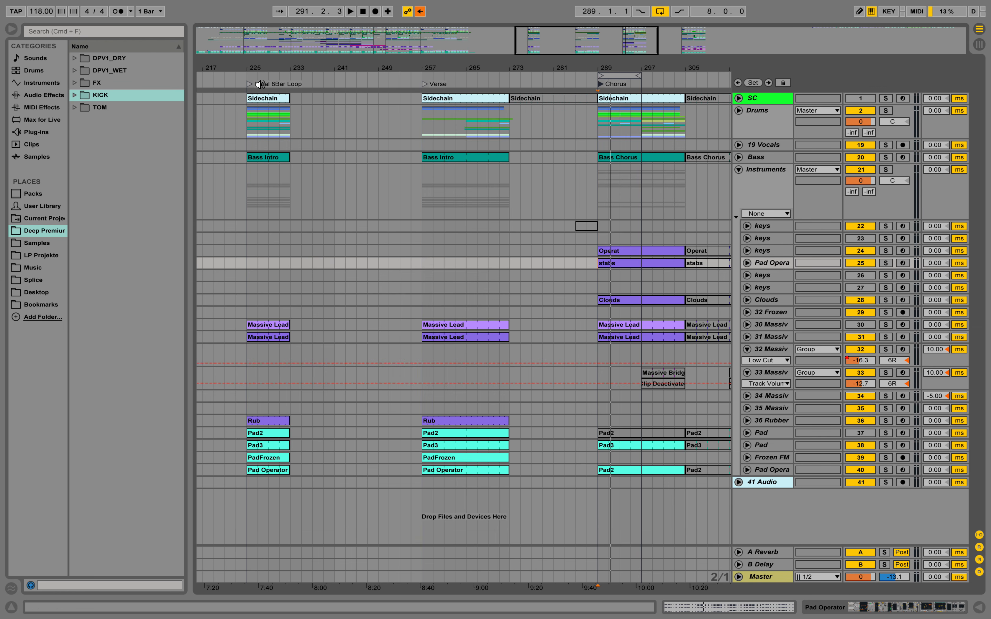
# - Move the eight-bar loop to the Initial 8Bar Loop section at bar 225 and audition it
pyautogui.moveTo(630, 74); pyautogui.dragTo(274, 74)
pyautogui.press('space')
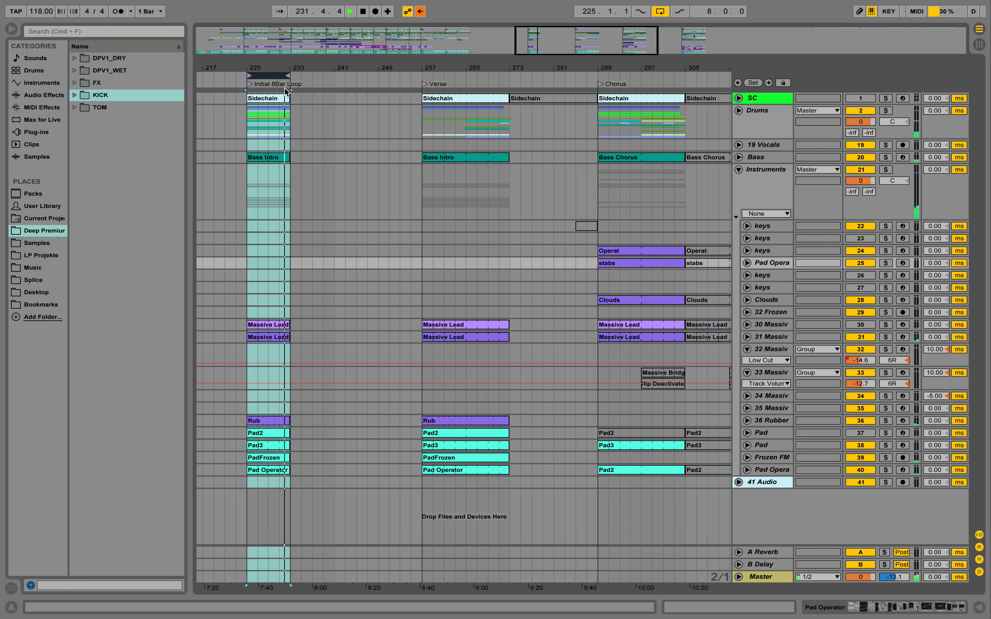
pyautogui.press('space')
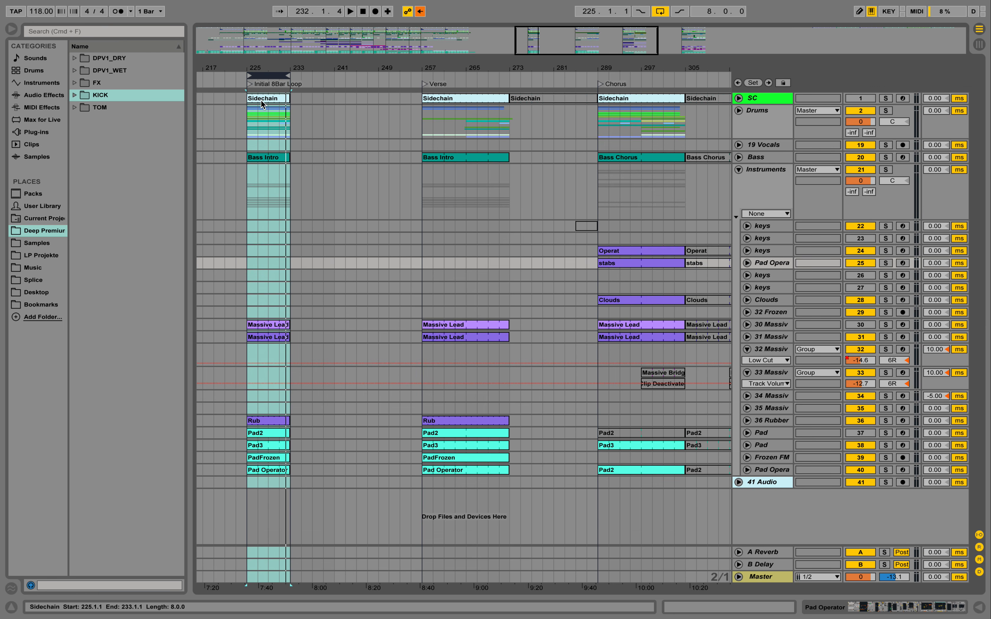
# - Loop the first two bars of the Chorus from bar 289, audition them, and narrow the browser
pyautogui.moveTo(263, 76); pyautogui.dragTo(608, 78)
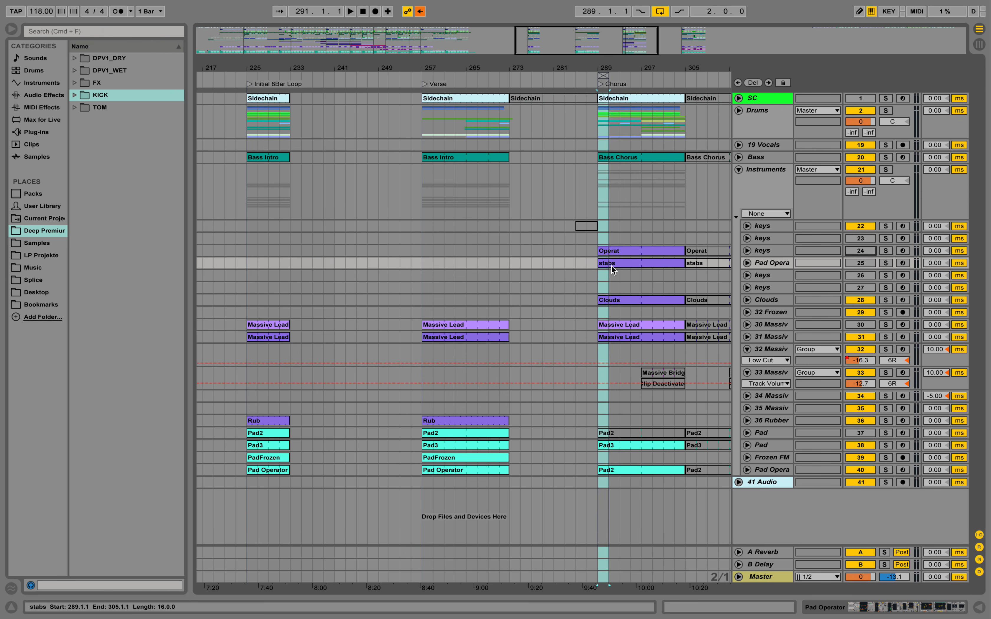
pyautogui.press('space')
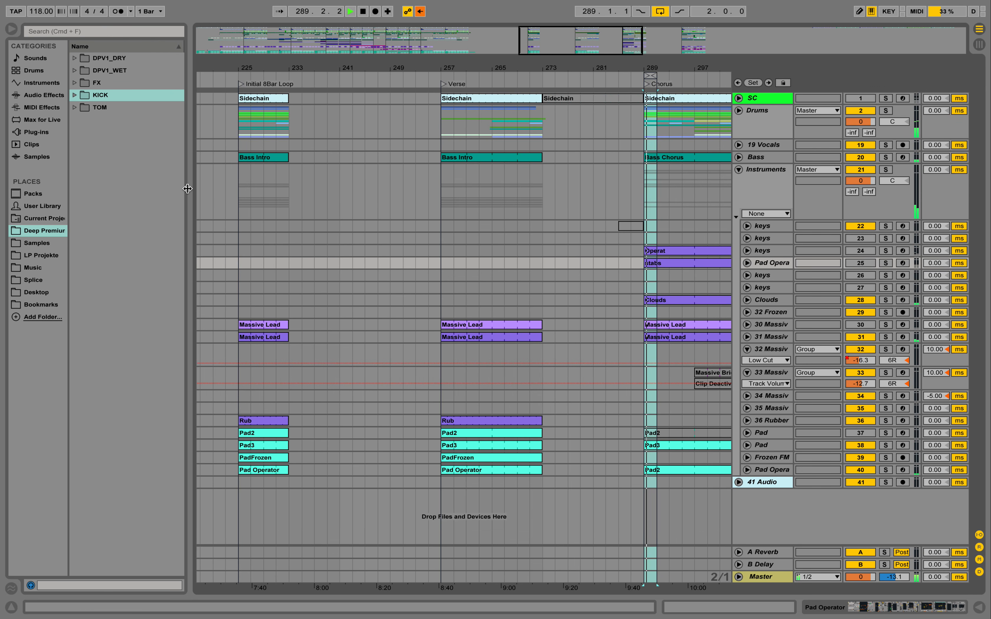
pyautogui.moveTo(187, 189); pyautogui.dragTo(123, 188)
pyautogui.moveTo(461, 65); pyautogui.dragTo(475, 67)
pyautogui.press('space')
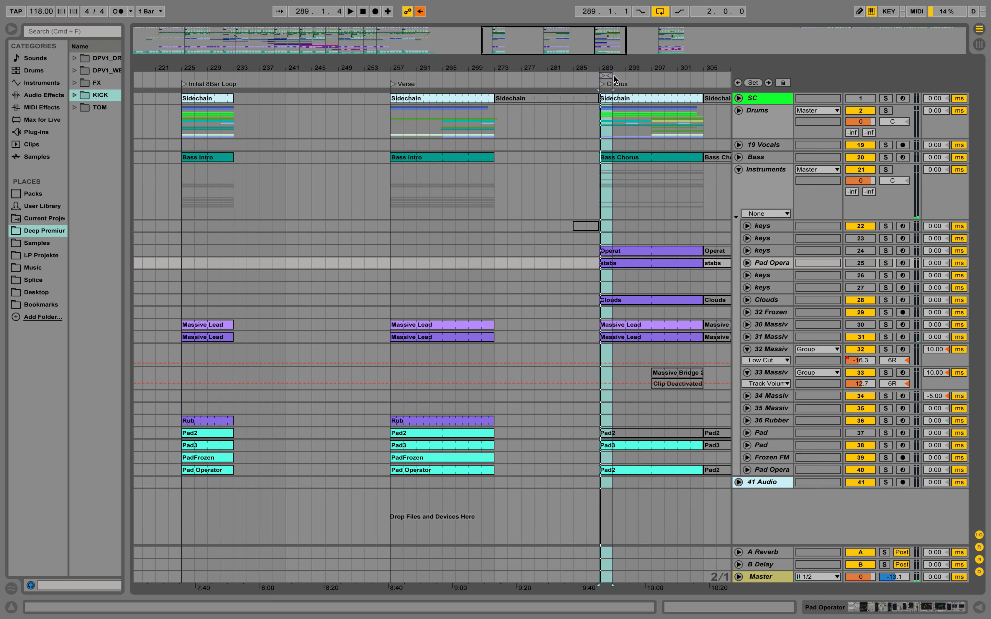
# - Extend the Chorus loop to eight bars and shorten it back to two bars
pyautogui.moveTo(613, 76); pyautogui.dragTo(659, 71)
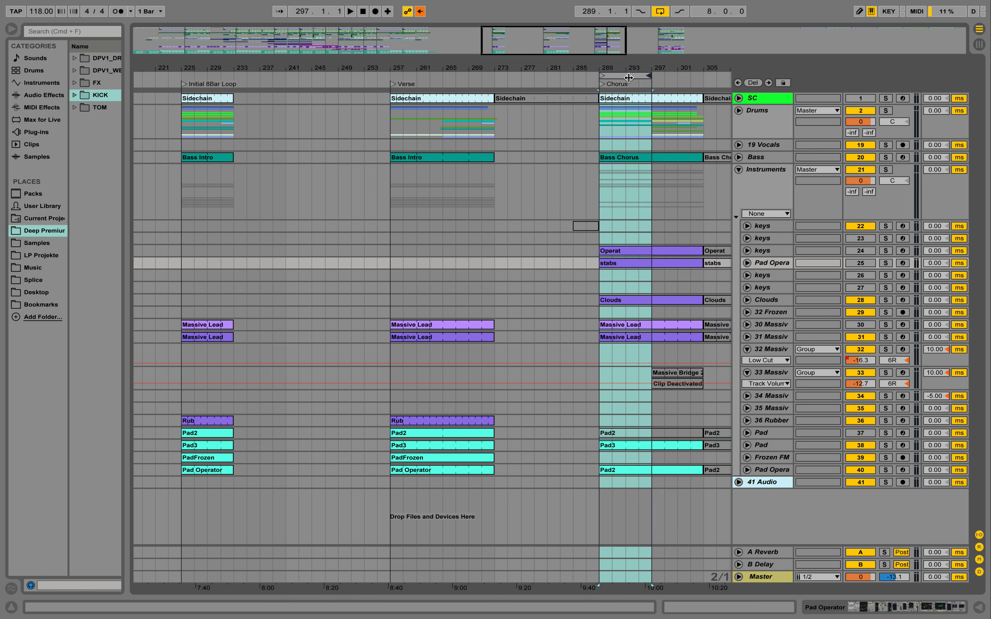
pyautogui.moveTo(647, 79); pyautogui.dragTo(615, 74)
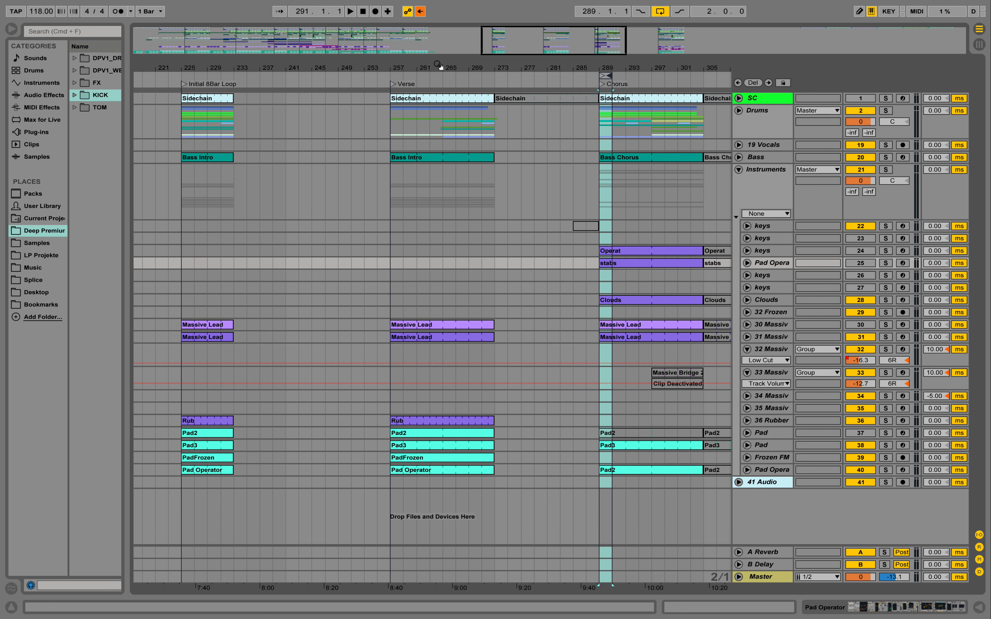
# - Inspect the song-structure clips on the SC track from bar 417, selecting Verse1, Chorus1 and Verse2 one after another
pyautogui.click(672, 41)
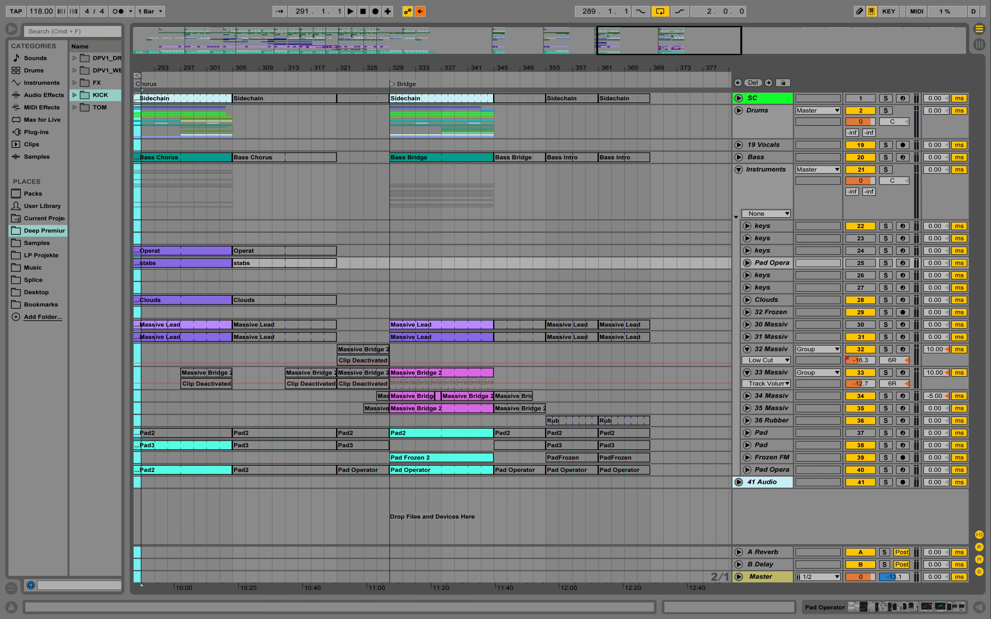
pyautogui.moveTo(672, 41); pyautogui.dragTo(854, 41)
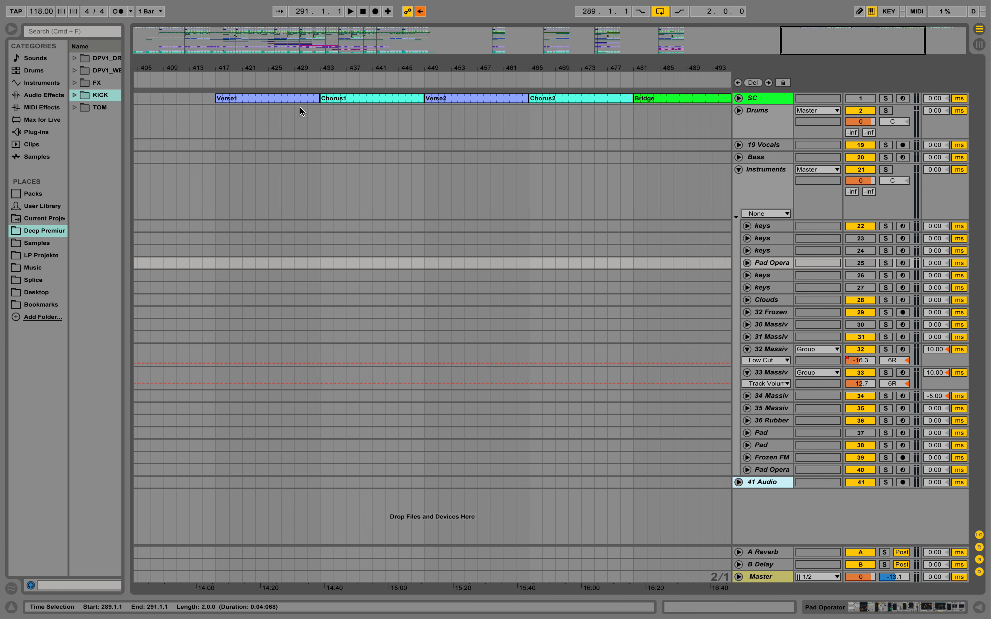
pyautogui.click(293, 98)
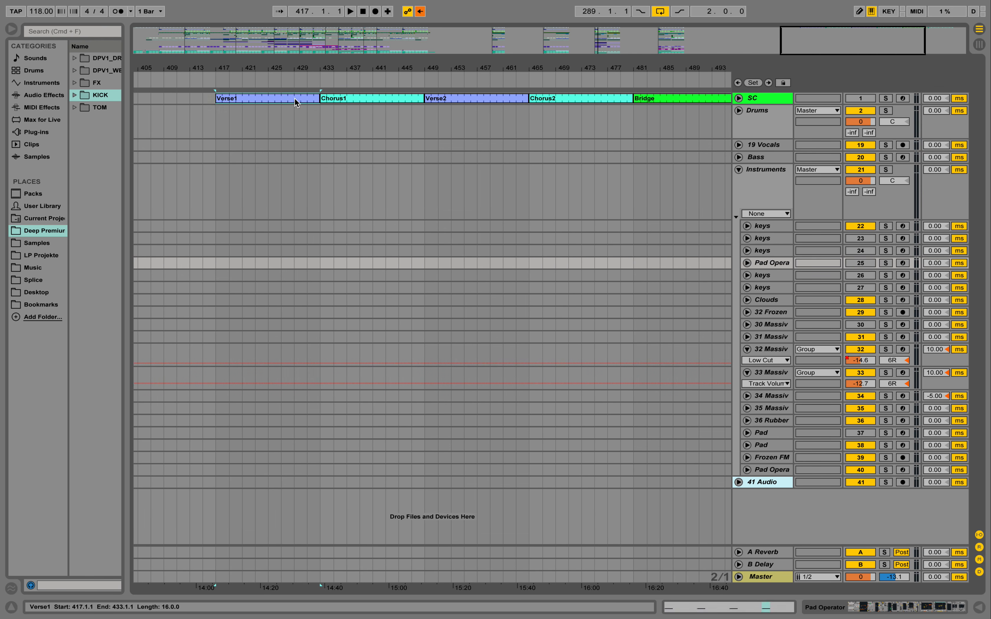
pyautogui.click(354, 98)
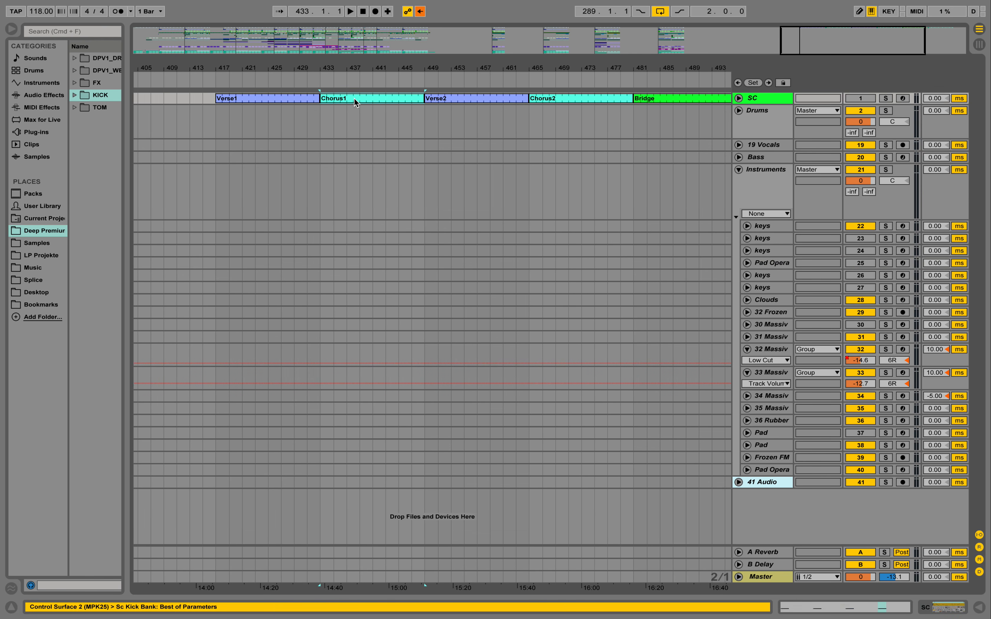
pyautogui.click(464, 99)
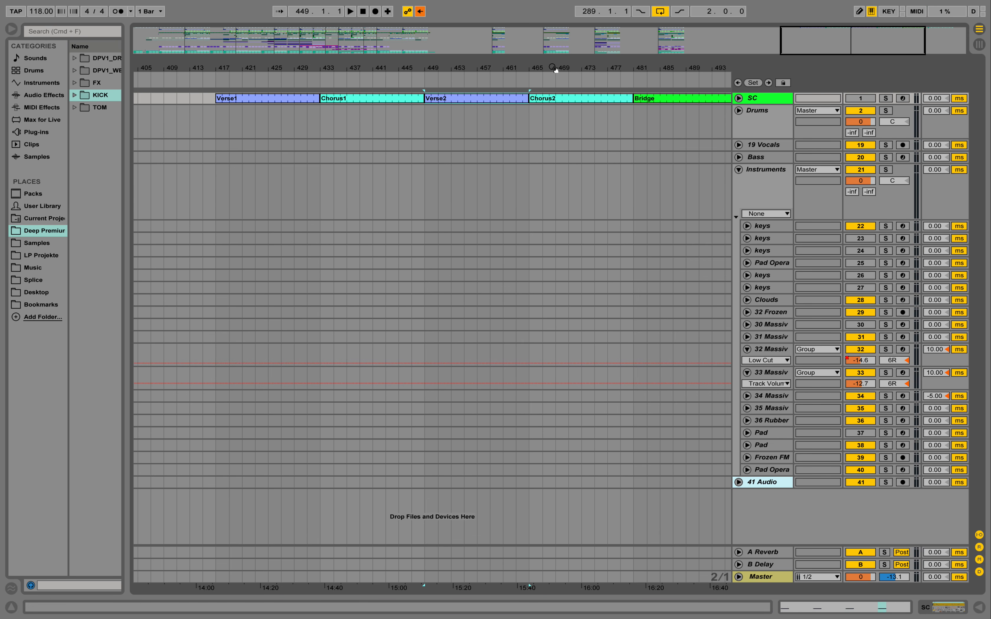
pyautogui.moveTo(552, 67); pyautogui.dragTo(441, 67)
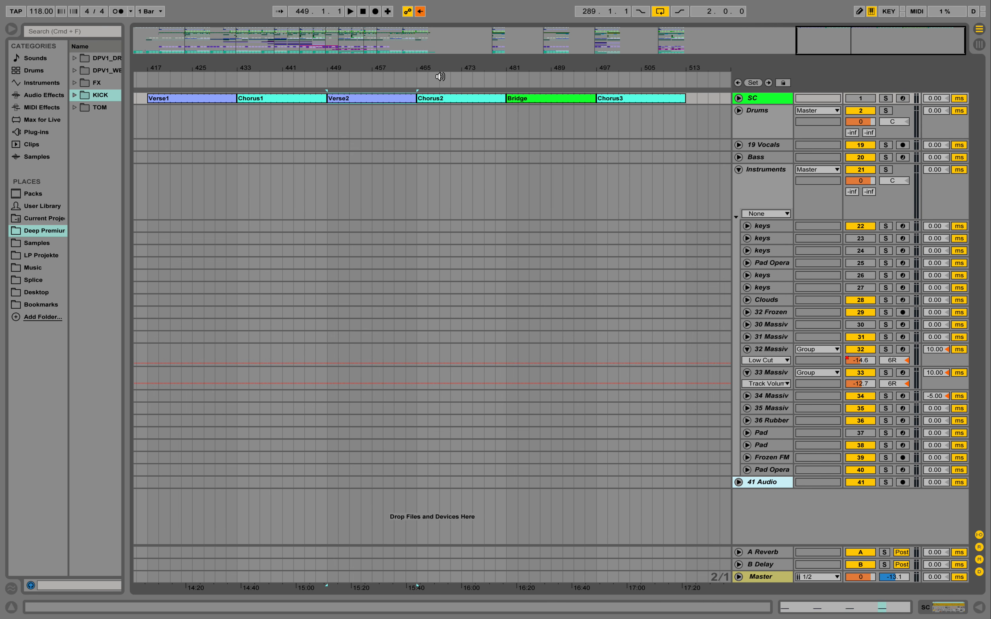
# - Extend the Chorus loop to 16 bars while auditioning from the Verse and Chorus locators
pyautogui.moveTo(438, 66); pyautogui.dragTo(437, 14)
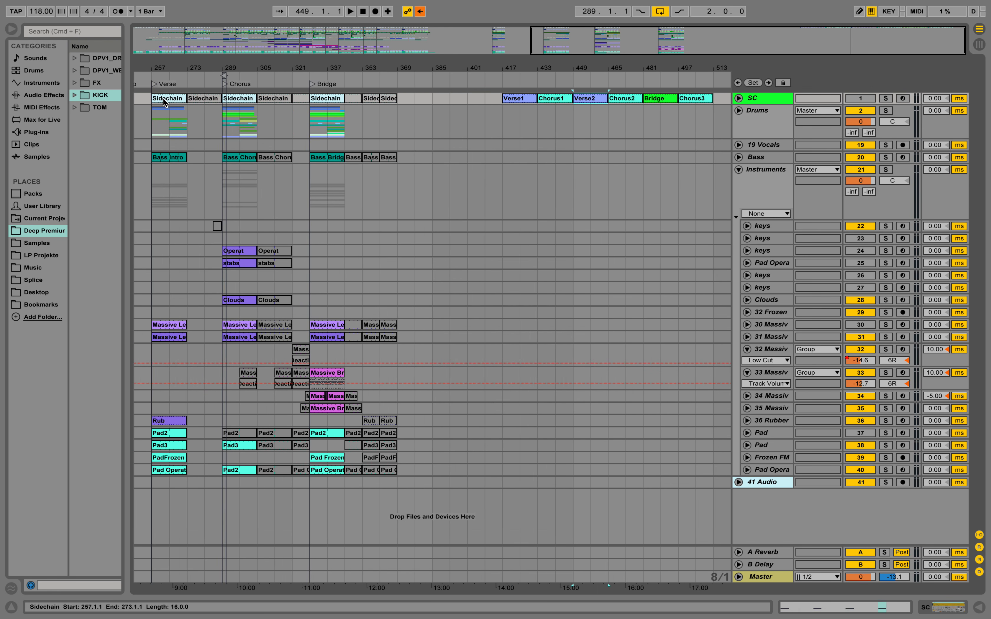
pyautogui.click(154, 84)
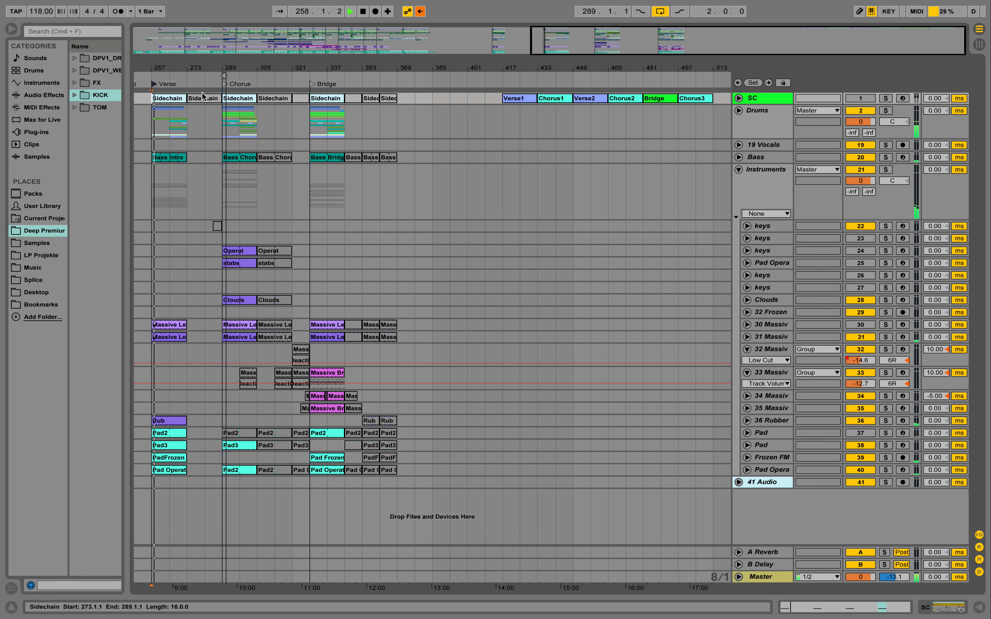
pyautogui.moveTo(225, 75); pyautogui.dragTo(252, 75)
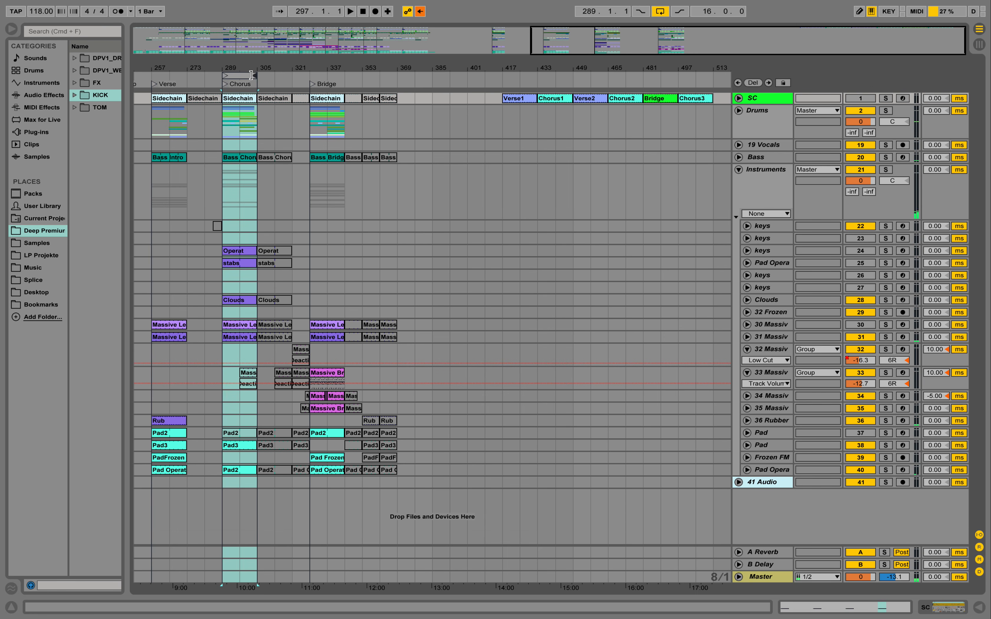
pyautogui.click(224, 83)
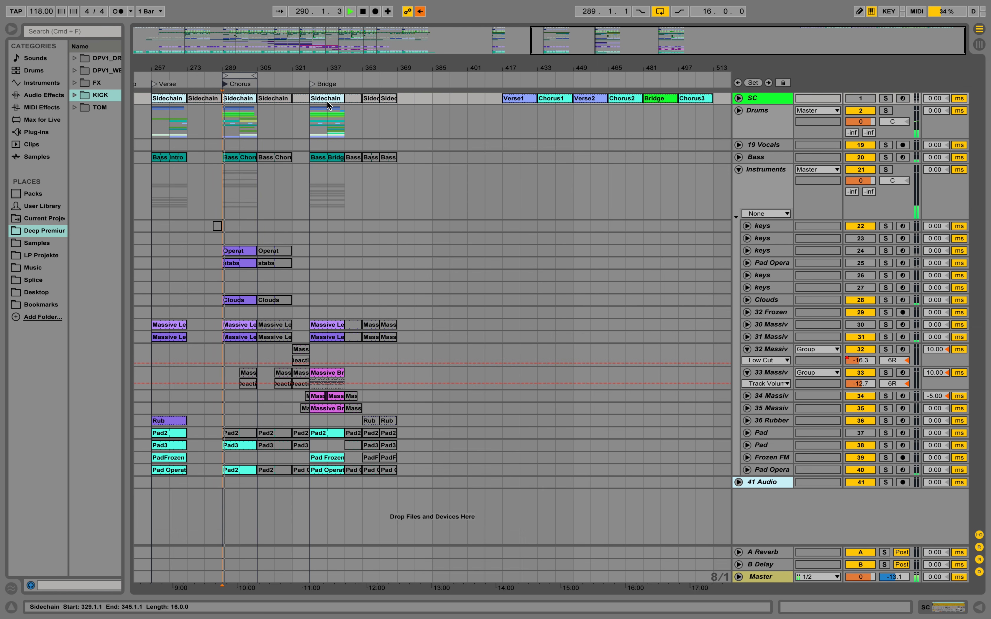
pyautogui.press('space')
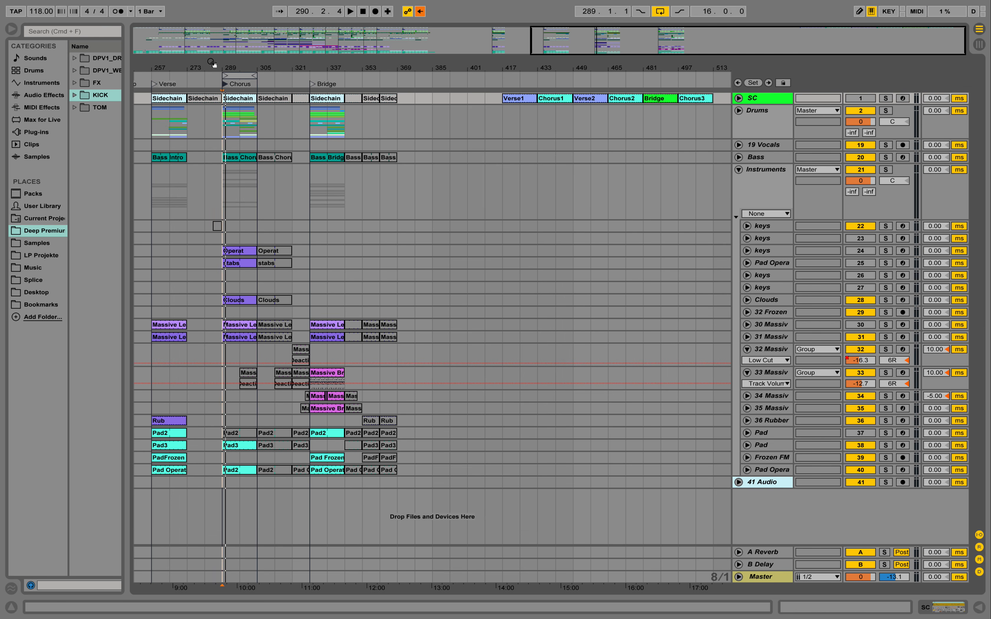
# - Move the 16-bar loop to the Bridge section starting at bar 329
pyautogui.moveTo(211, 63); pyautogui.dragTo(364, 85)
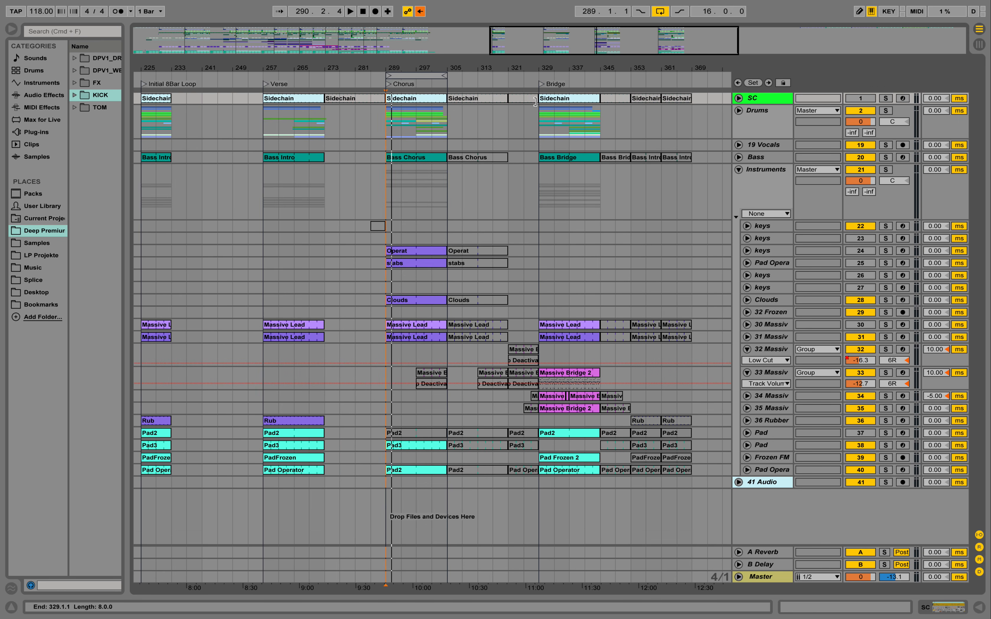
pyautogui.moveTo(409, 76); pyautogui.dragTo(572, 75)
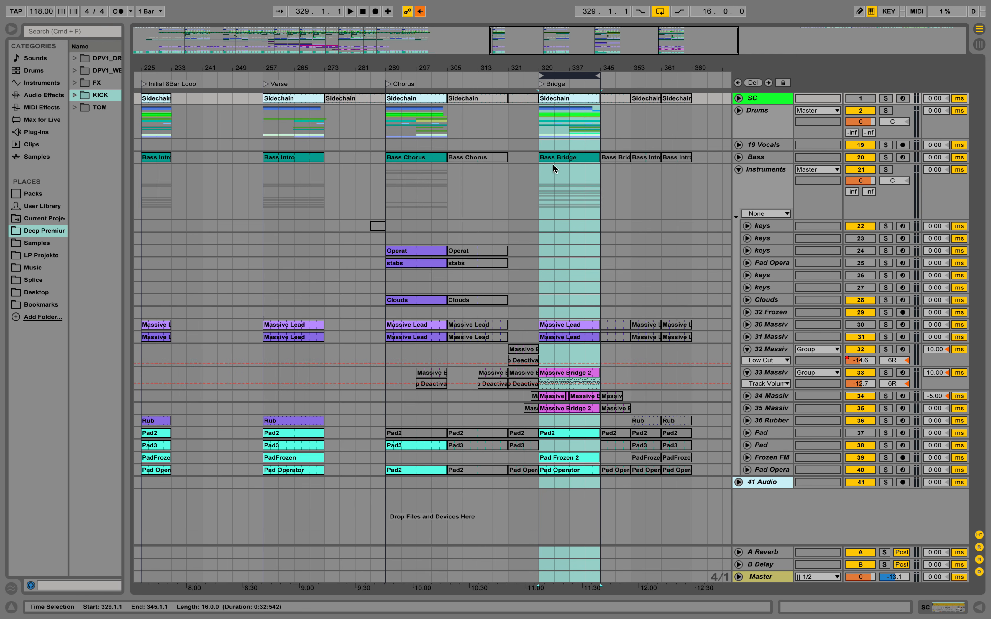
# - Unfold the Bass track and view the Bass Chorus clip's notes and the track's device chain
pyautogui.click(738, 158)
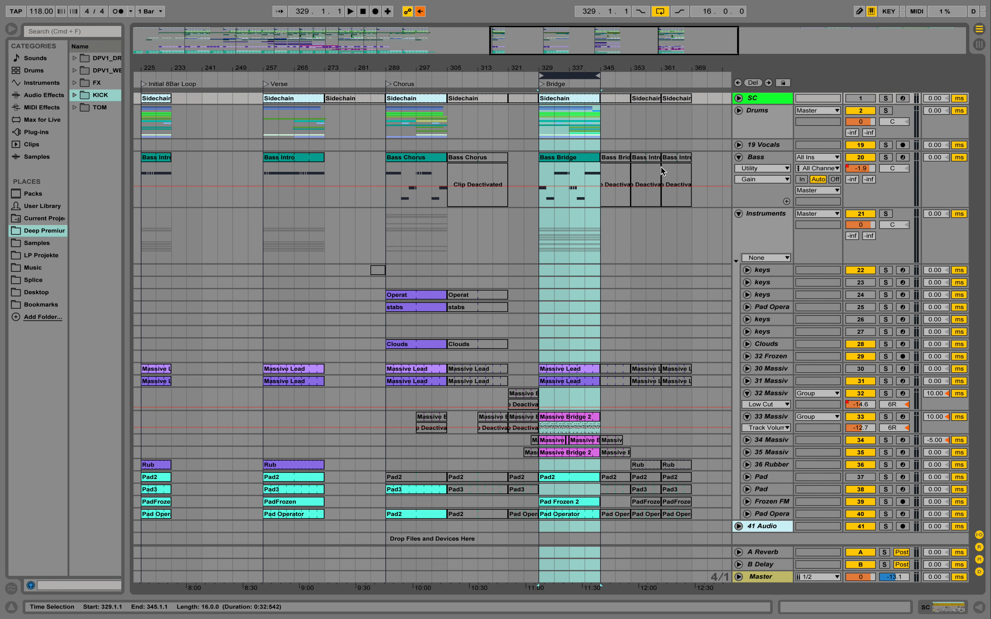
pyautogui.click(407, 159)
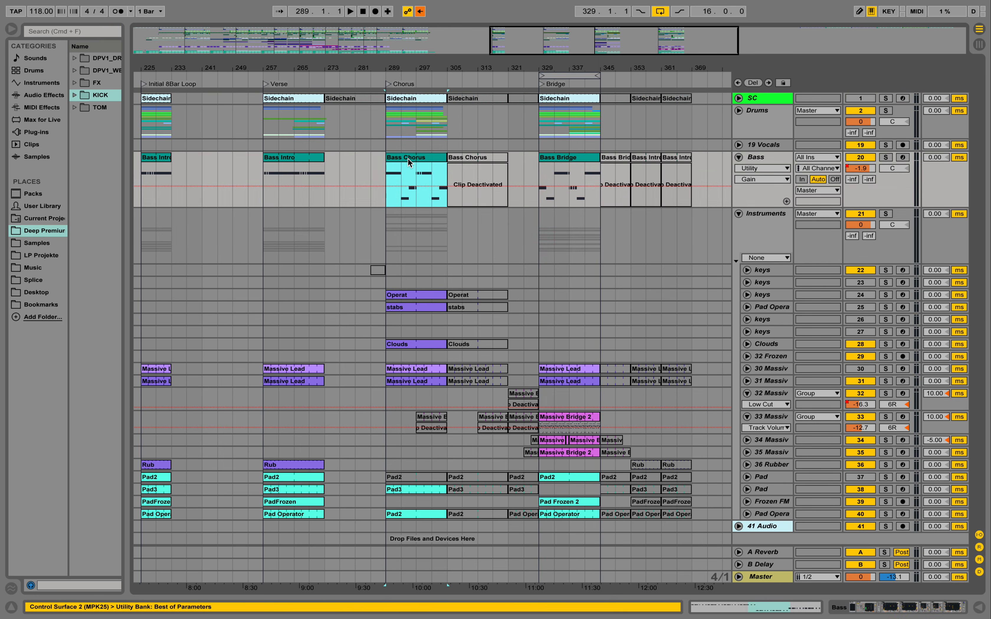
pyautogui.doubleClick(407, 158)
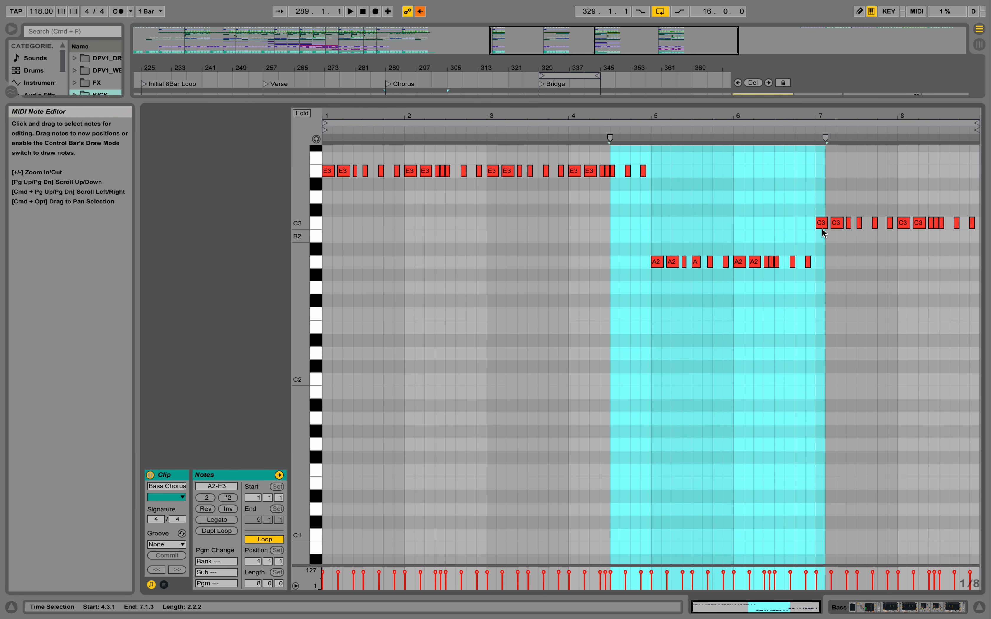
pyautogui.click(902, 607)
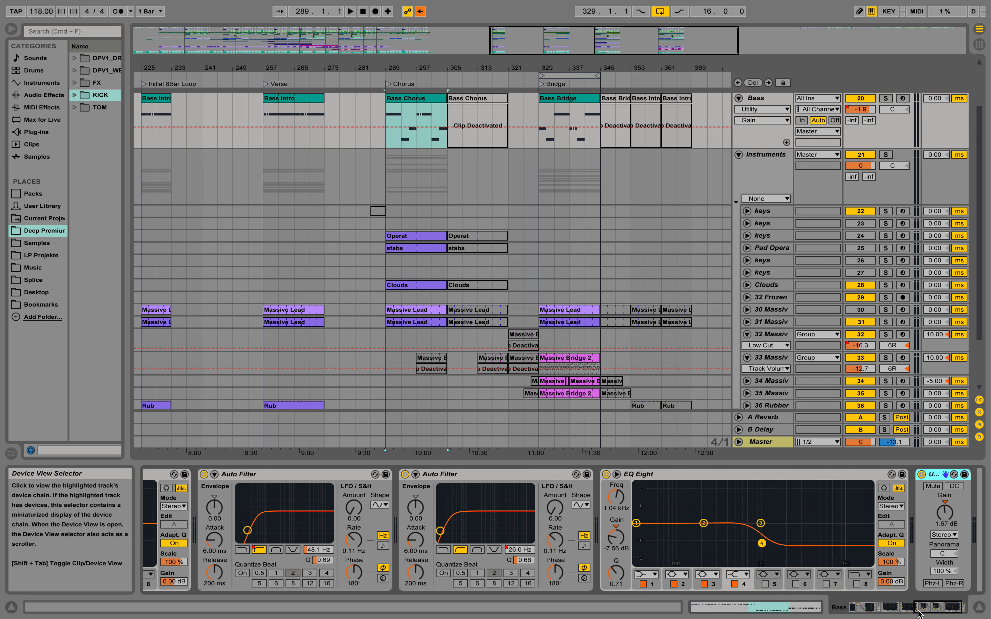
# - Solo the Bass track and audition the Bass Chorus clip from bar 289
pyautogui.click(887, 97)
pyautogui.click(391, 99)
pyautogui.press('space')
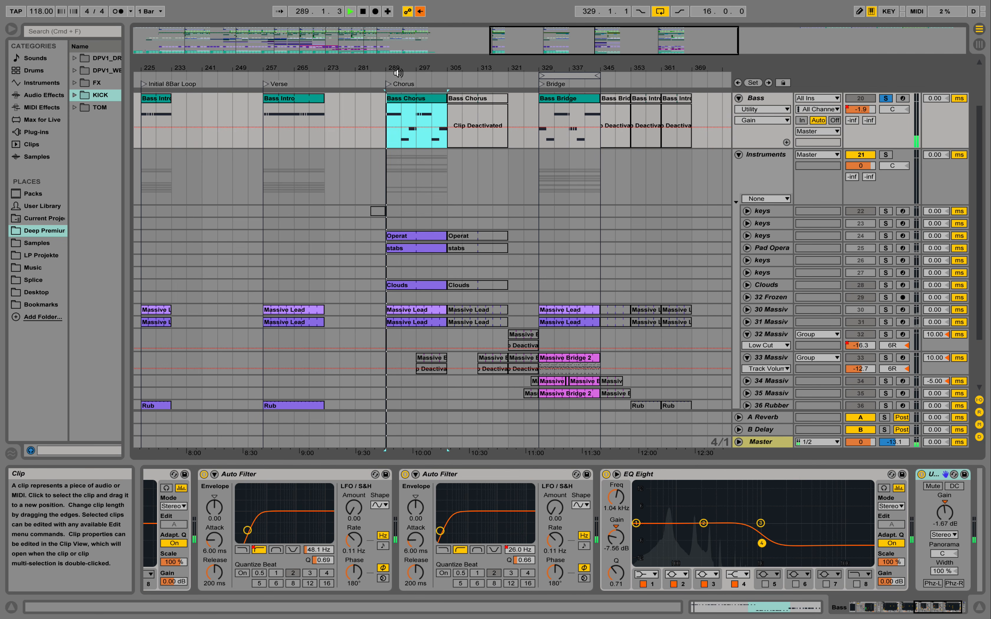
pyautogui.moveTo(398, 68); pyautogui.dragTo(397, 96)
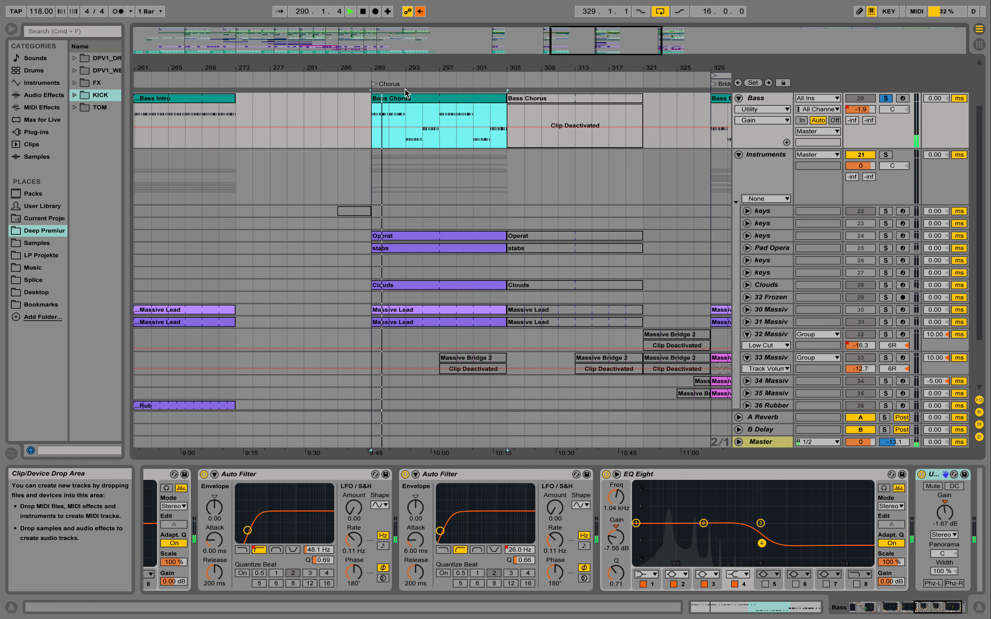
pyautogui.click(405, 81)
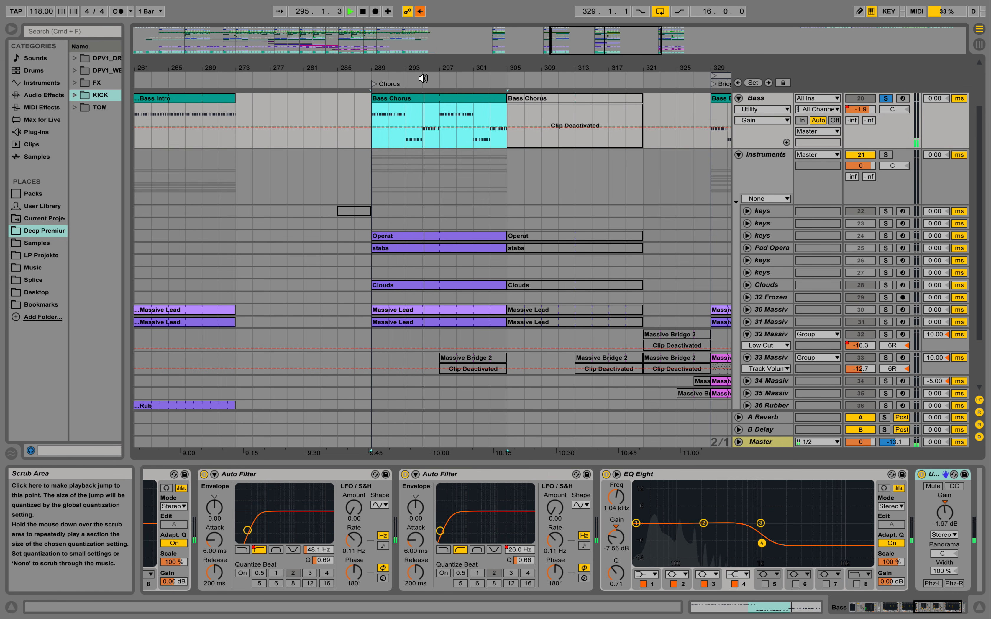
pyautogui.press('space')
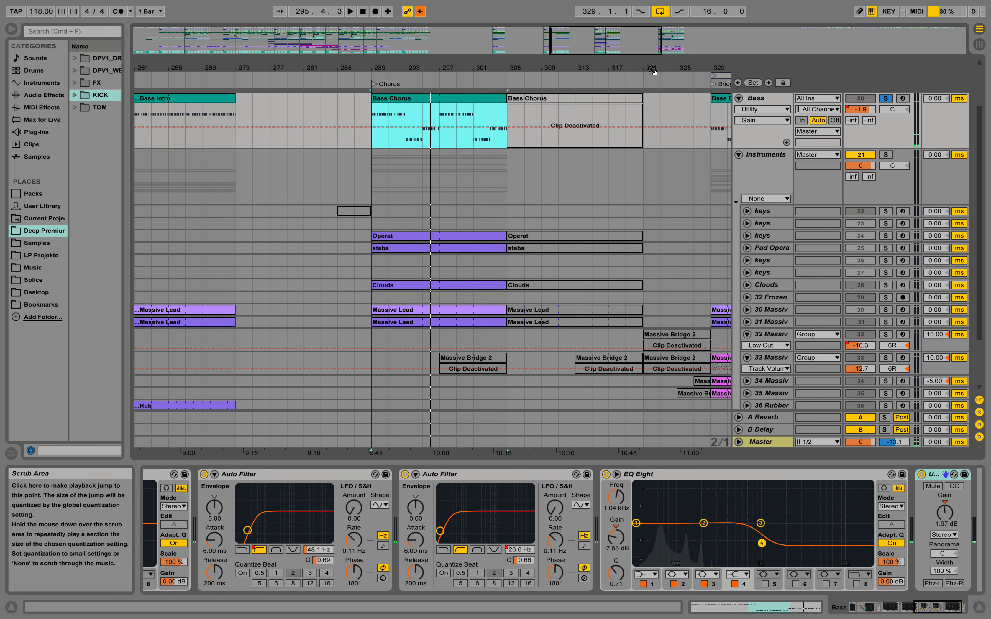
# - Play the soloed bass from the start of the Bass Bridge clip at bar 329
pyautogui.moveTo(651, 68); pyautogui.dragTo(440, 79)
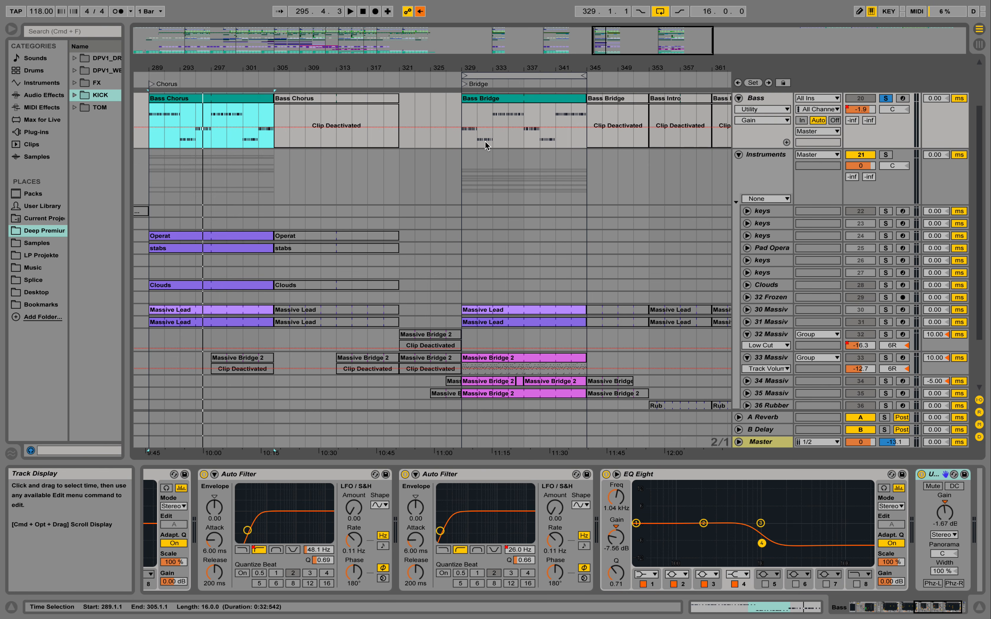
pyautogui.click(465, 113)
pyautogui.press('space')
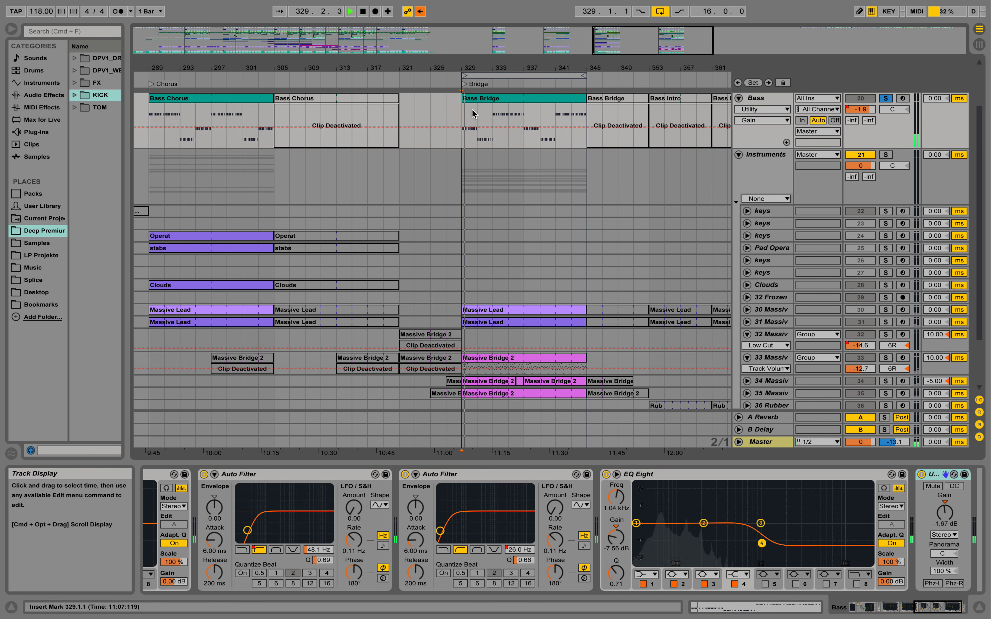
# - Audition the soloed Bass Bridge clip at bars 331 and 333, stop playback, and unsolo the Bass track
pyautogui.click(477, 111)
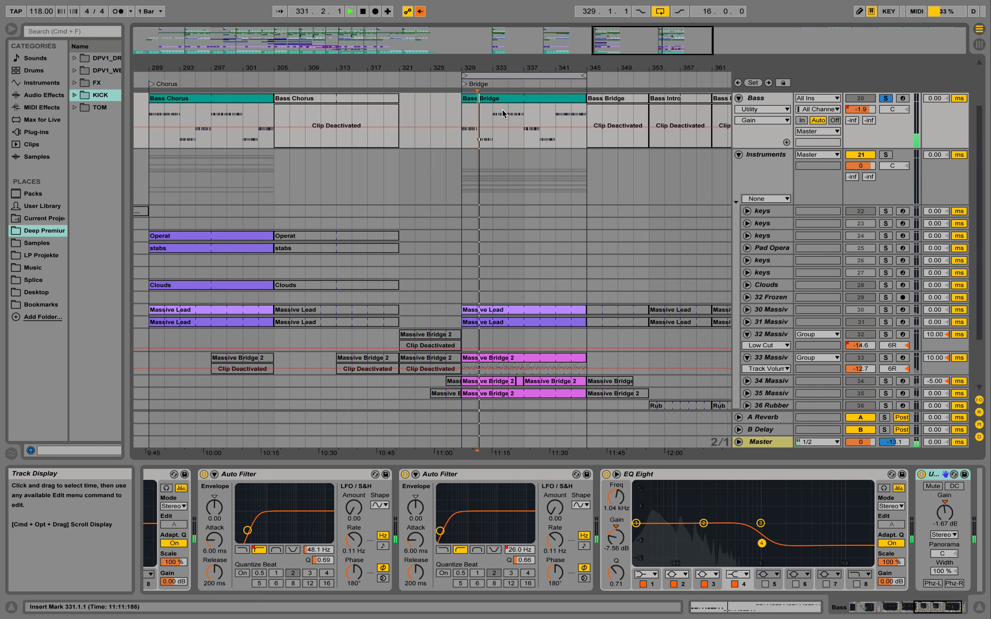
pyautogui.click(496, 123)
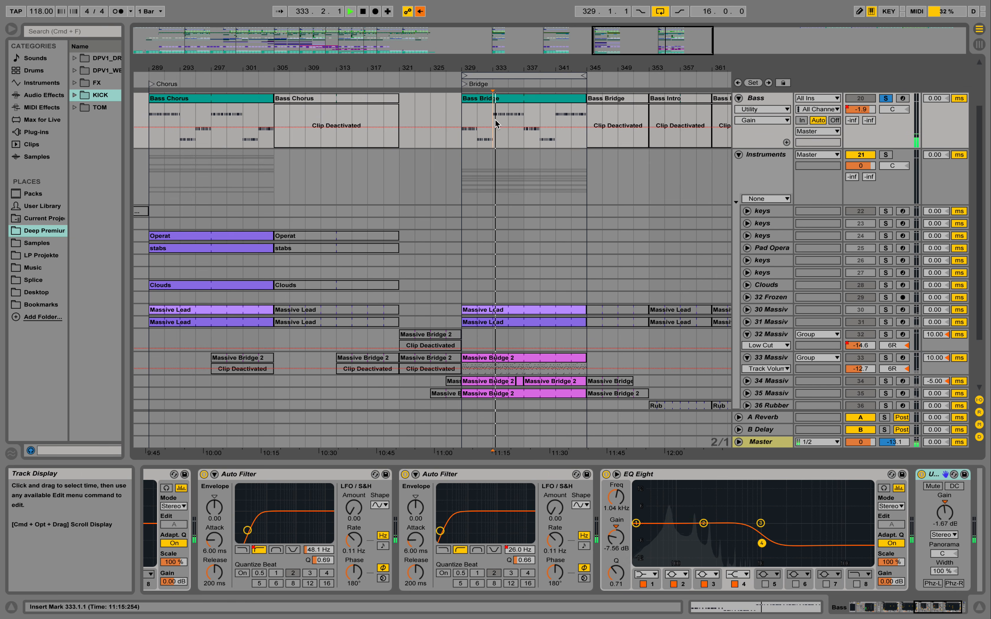
pyautogui.press('space')
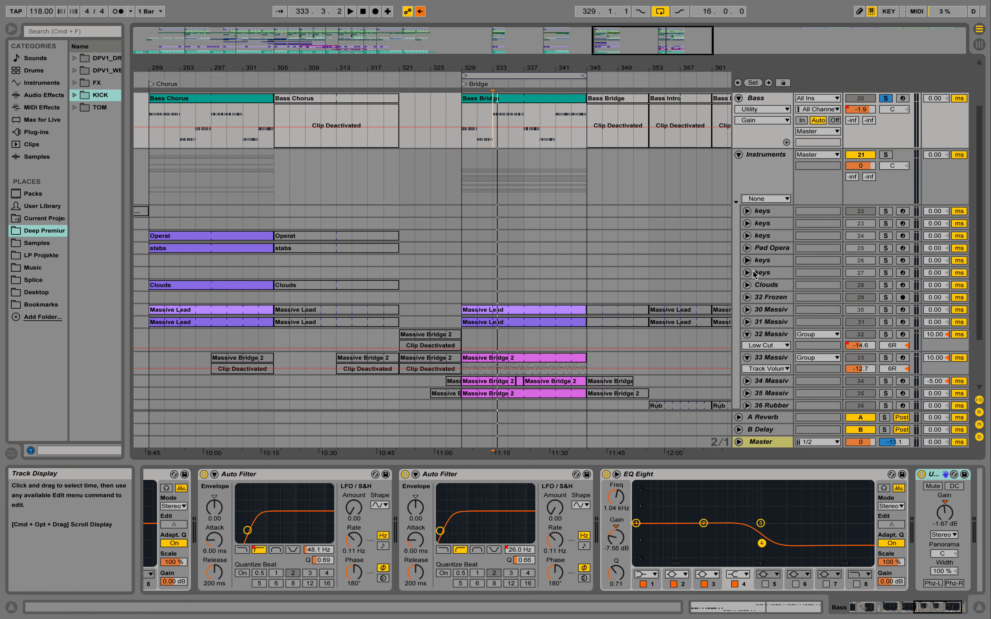
pyautogui.click(885, 98)
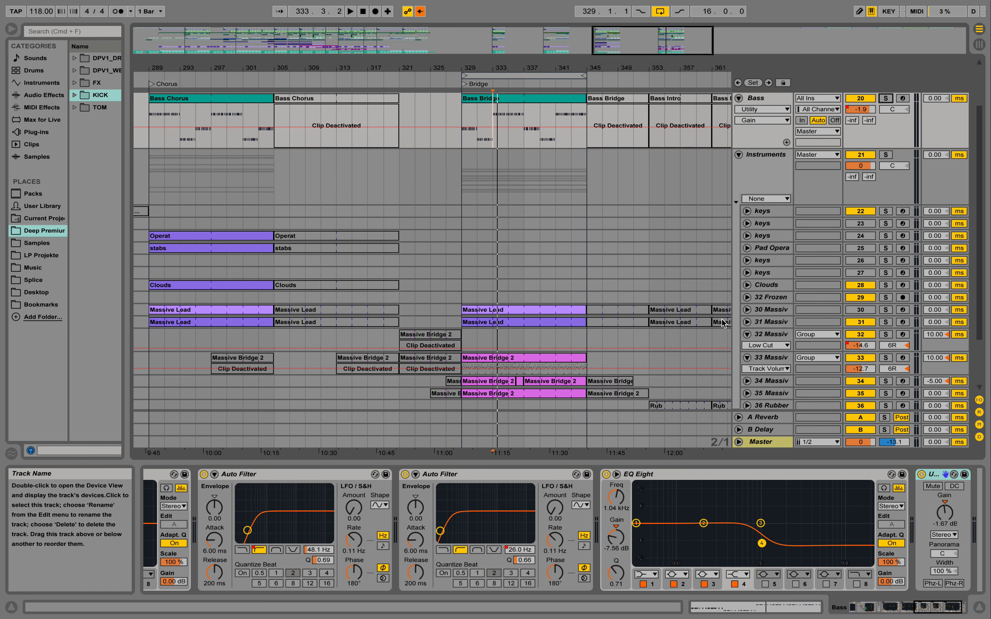
# - Fold the Bass track and the Instruments group to compact the arrangement
pyautogui.scroll(-2, 683, 308)
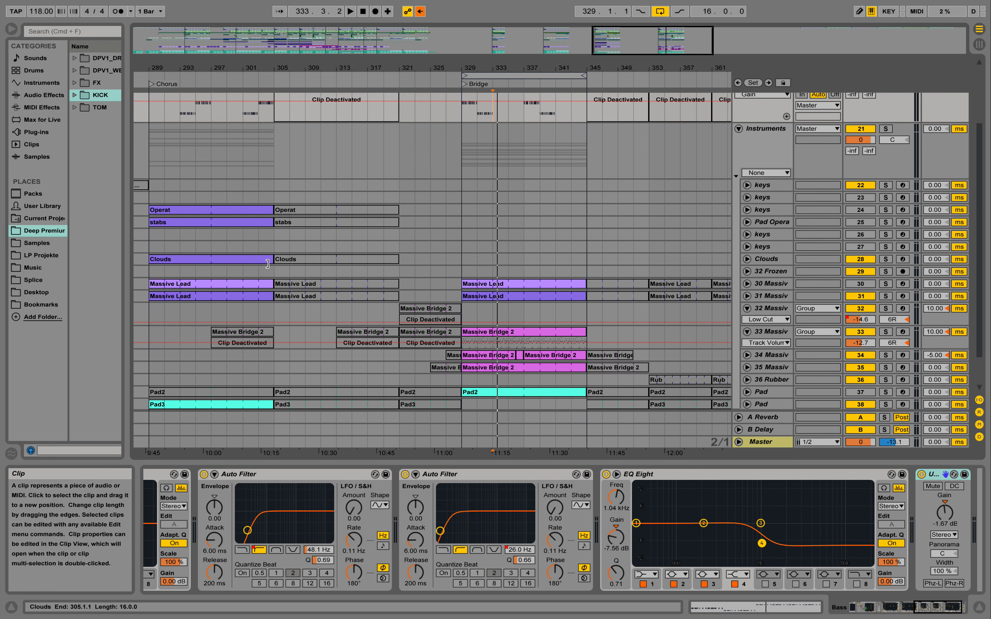
pyautogui.scroll(-3, 258, 265)
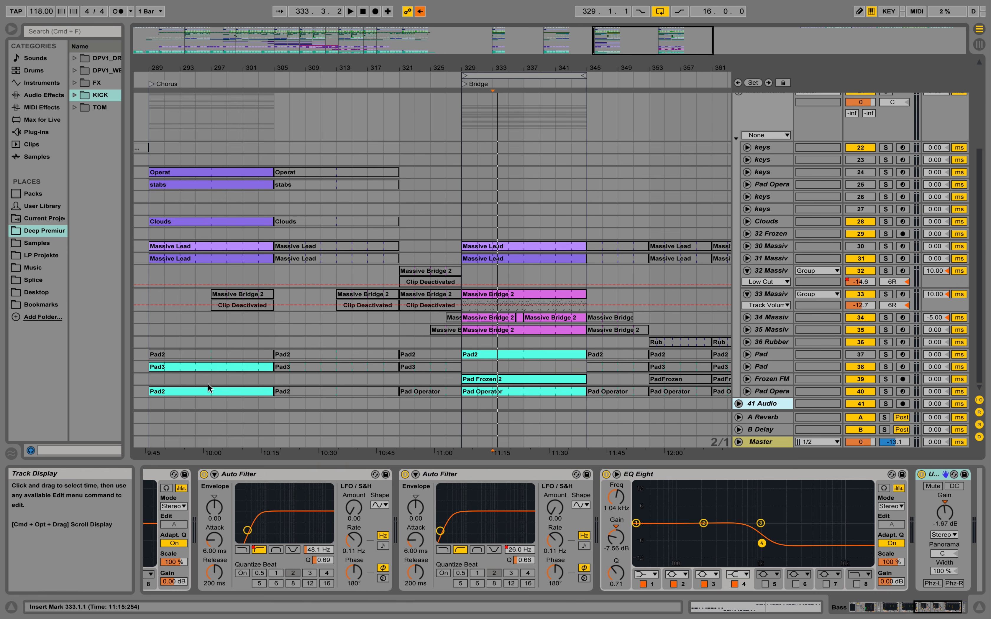
pyautogui.scroll(10, 466, 273)
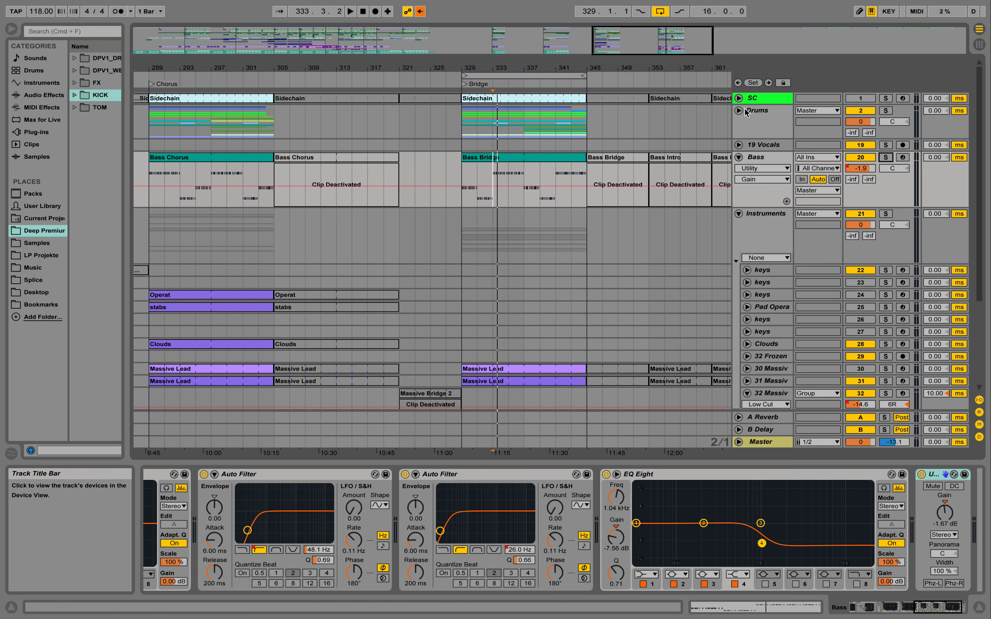
pyautogui.click(747, 113)
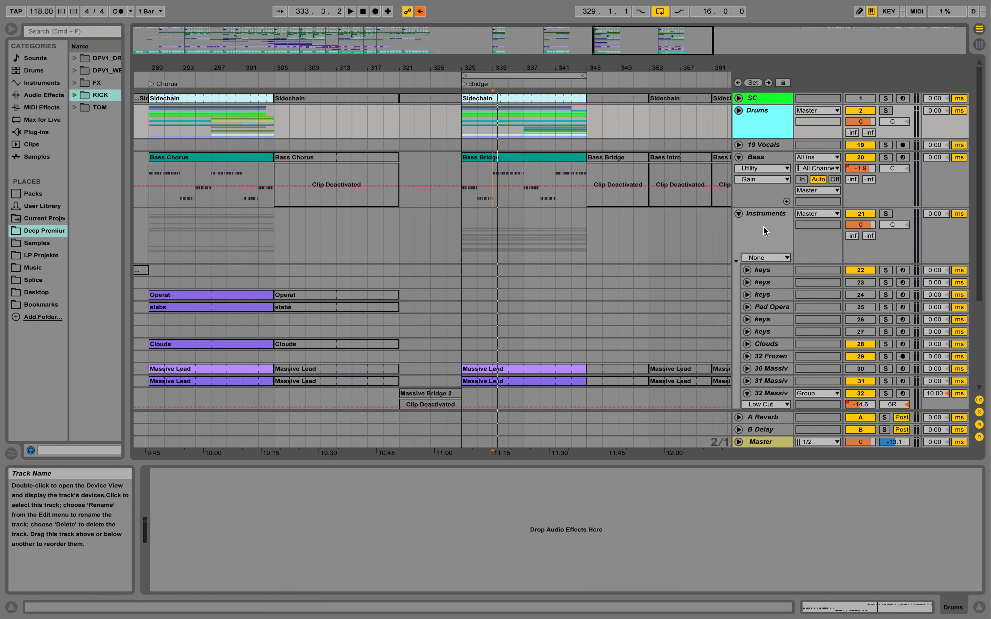
pyautogui.click(740, 157)
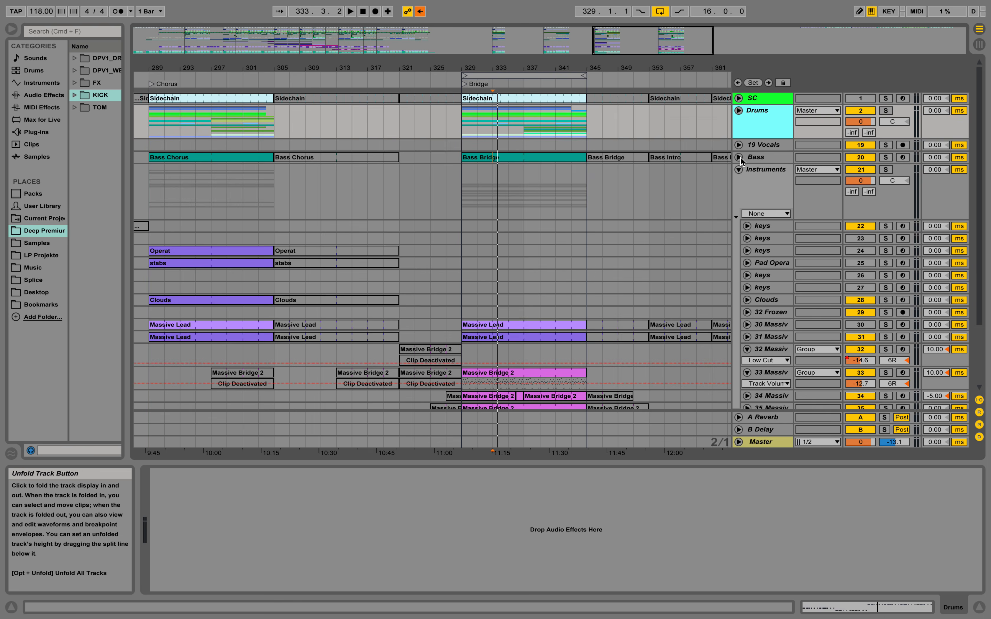
pyautogui.click(769, 157)
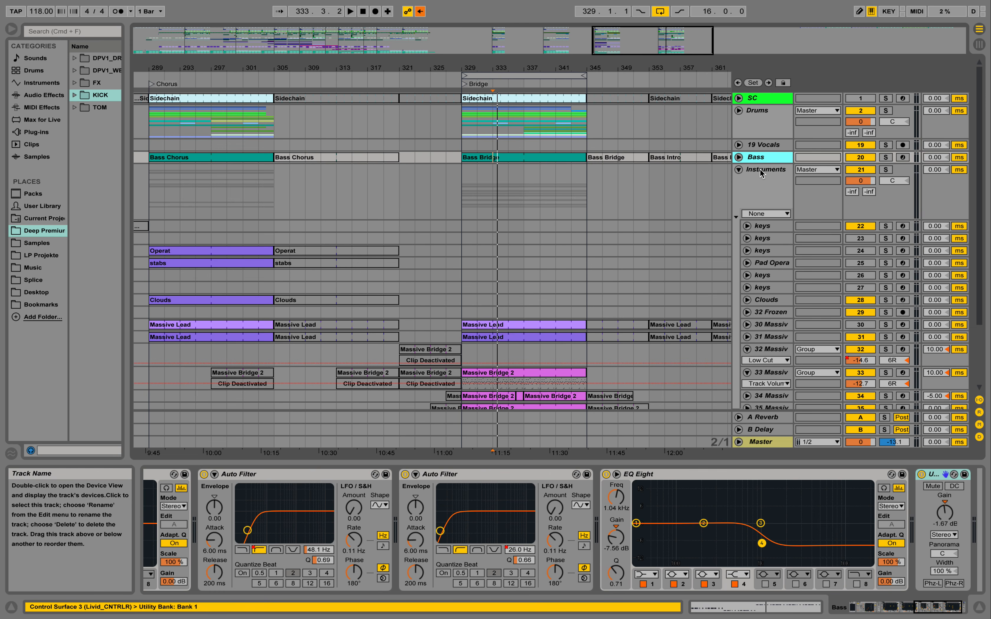
pyautogui.click(760, 169)
pyautogui.click(740, 170)
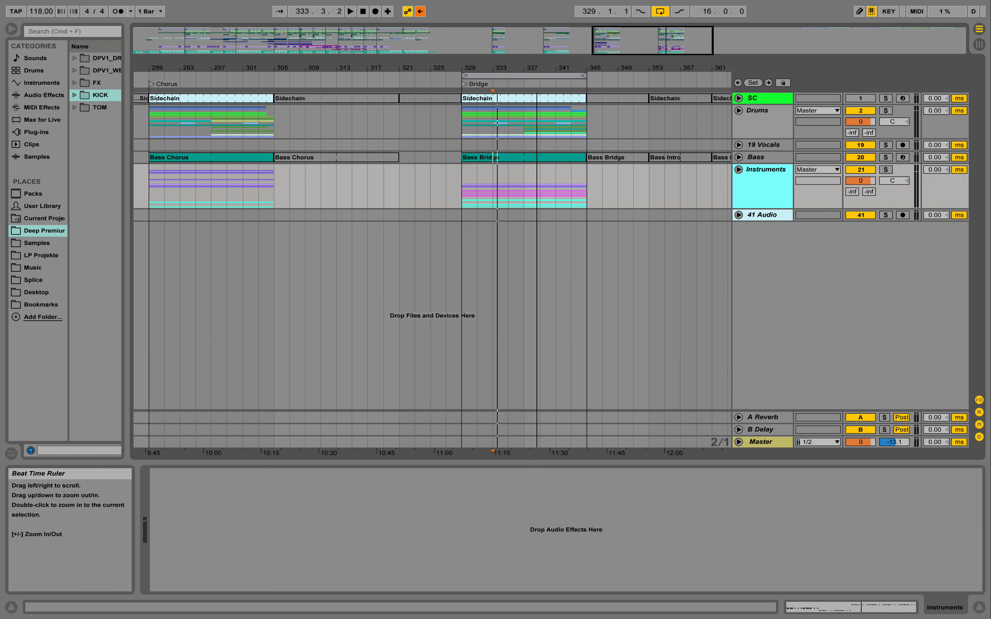
pyautogui.moveTo(537, 70); pyautogui.dragTo(556, 72)
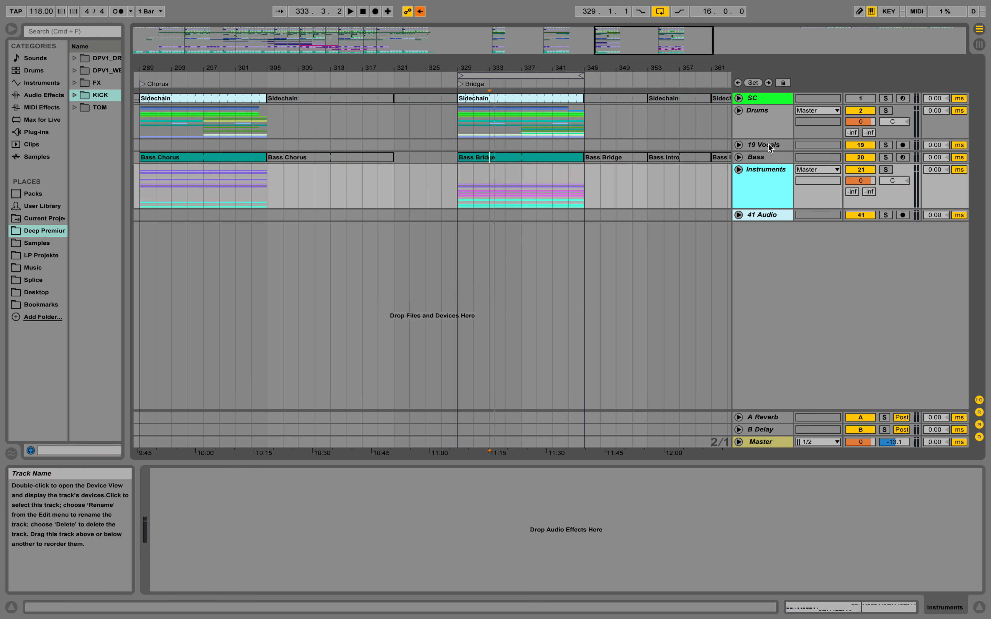
# - Unfold the Instruments group and its Pad Operator track 40 to compare the Chorus and Bridge pad clips
pyautogui.click(738, 169)
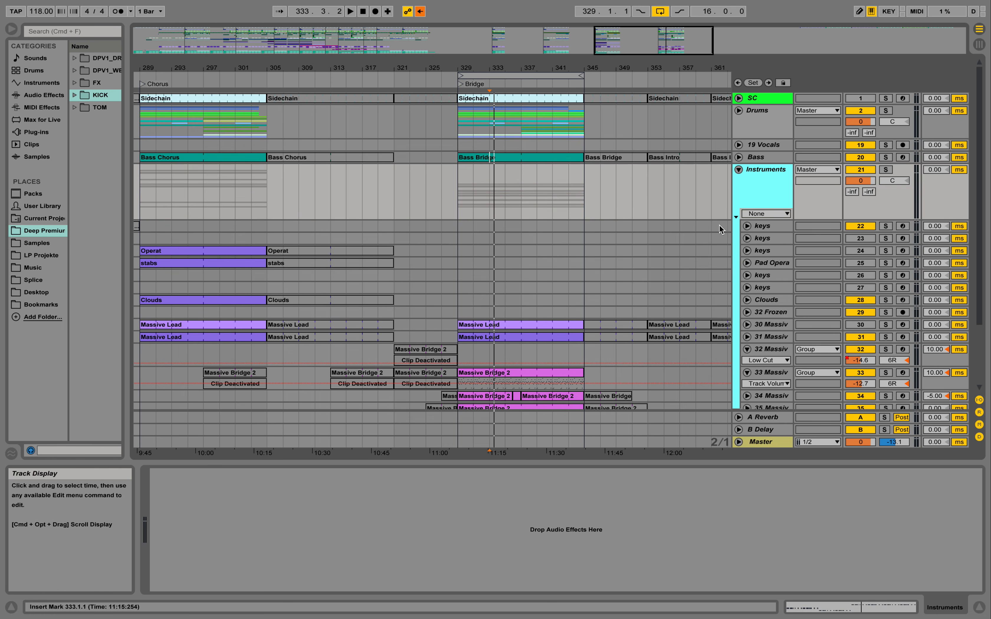
pyautogui.scroll(-3, 719, 225)
pyautogui.scroll(-2, 762, 259)
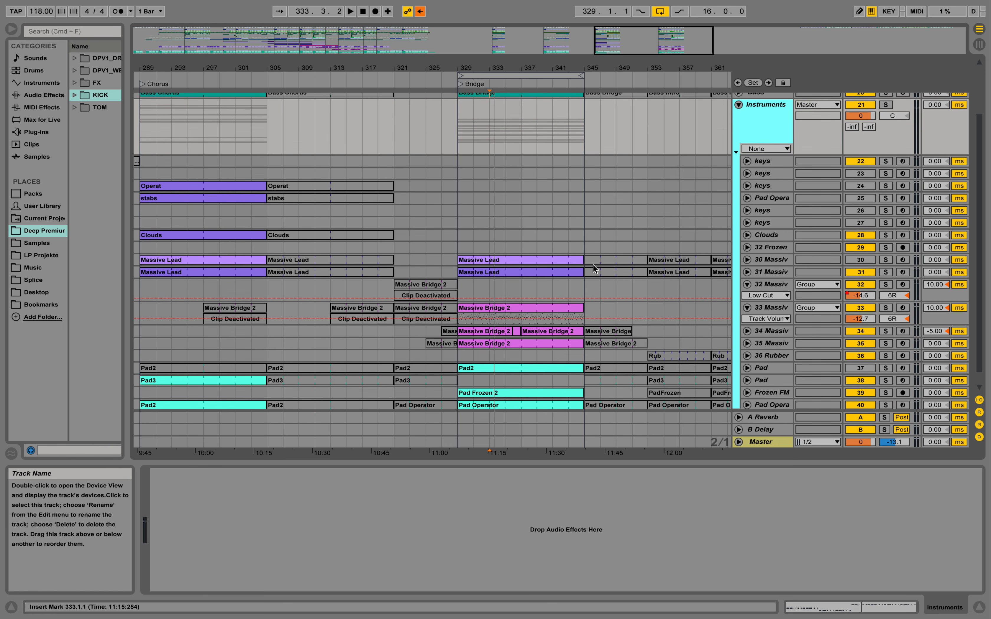
pyautogui.scroll(-1, 513, 288)
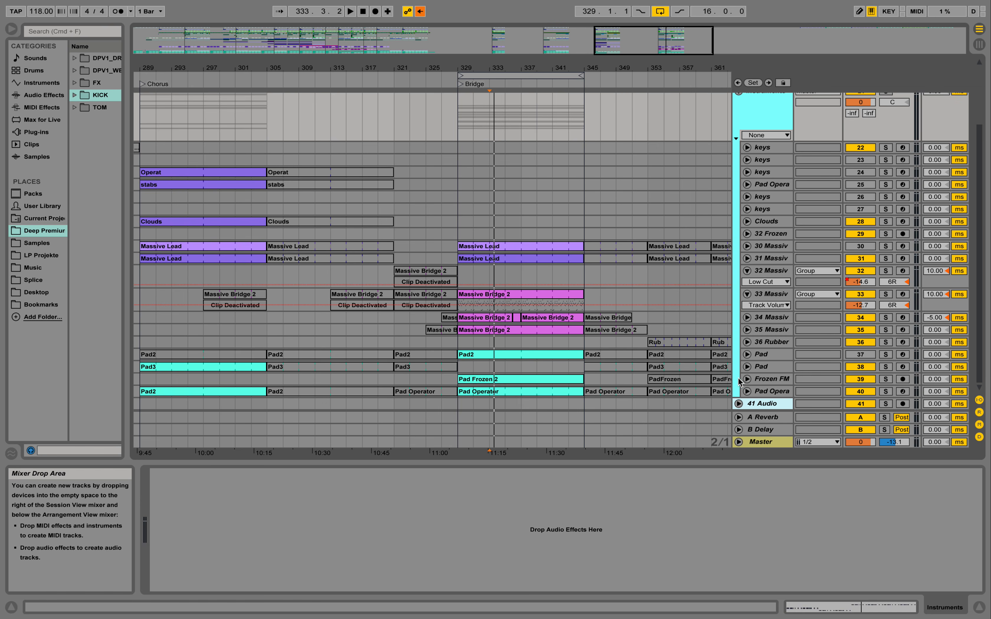
pyautogui.click(746, 392)
pyautogui.scroll(-1, 746, 379)
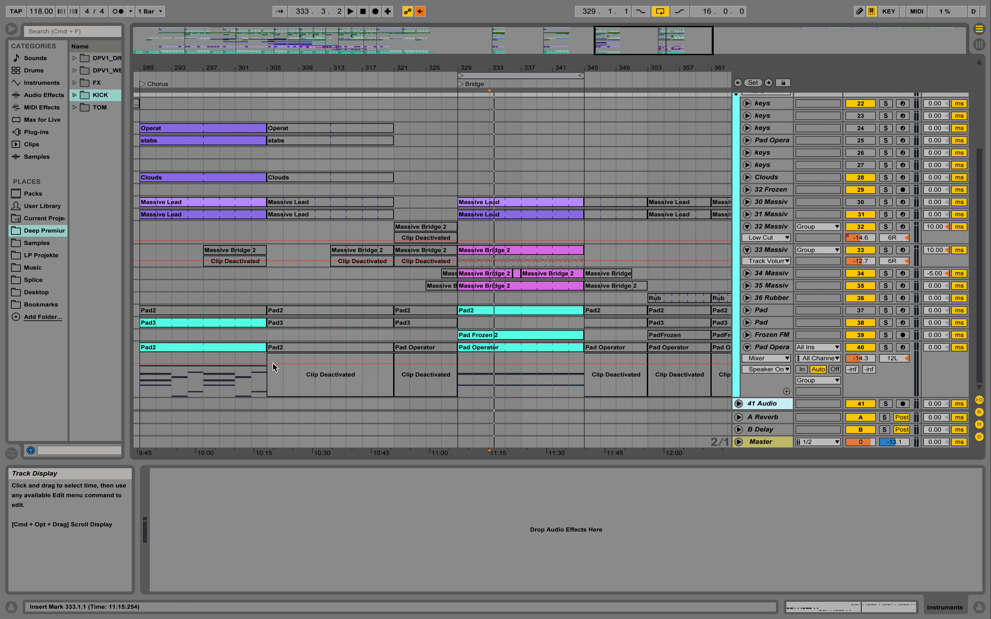
# - Inspect the Pad Operator clip at bar 329, solo track 40, and play the pad from the Bridge start
pyautogui.click(474, 350)
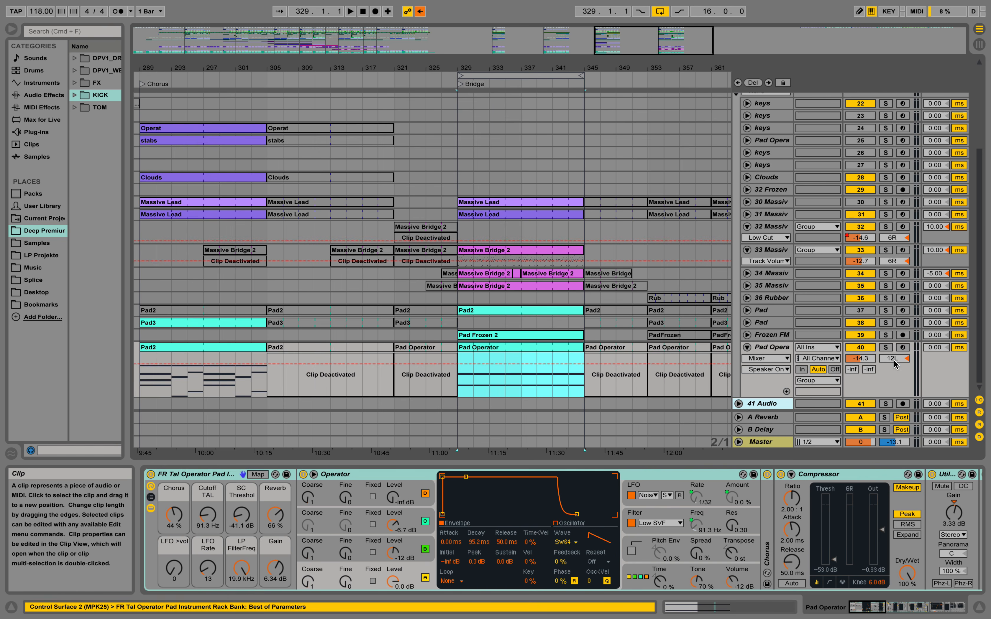
pyautogui.doubleClick(529, 347)
pyautogui.press('space')
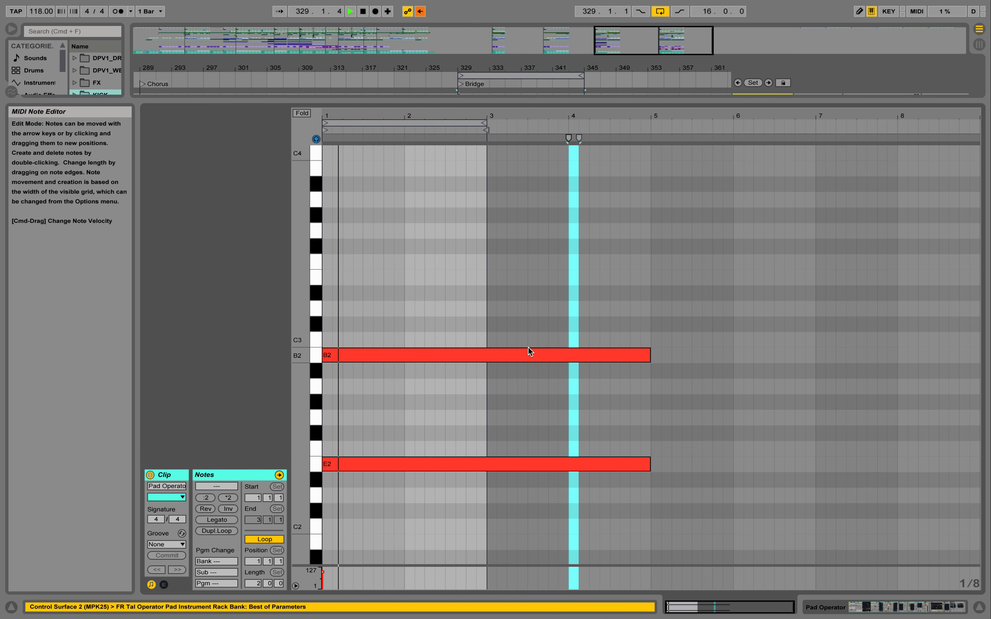
pyautogui.press('space')
pyautogui.click(869, 607)
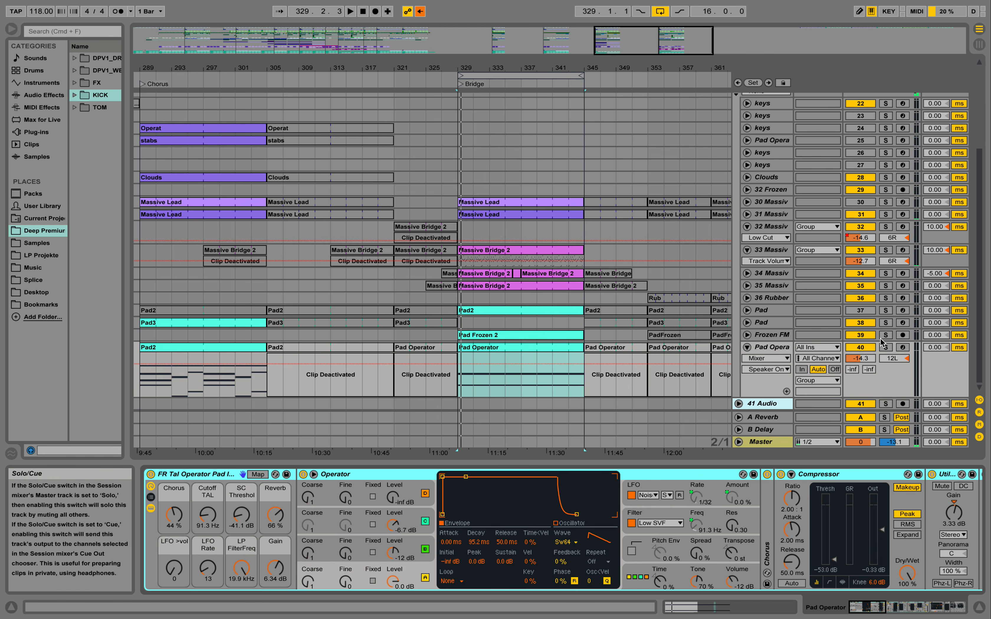
pyautogui.click(885, 348)
pyautogui.press('space')
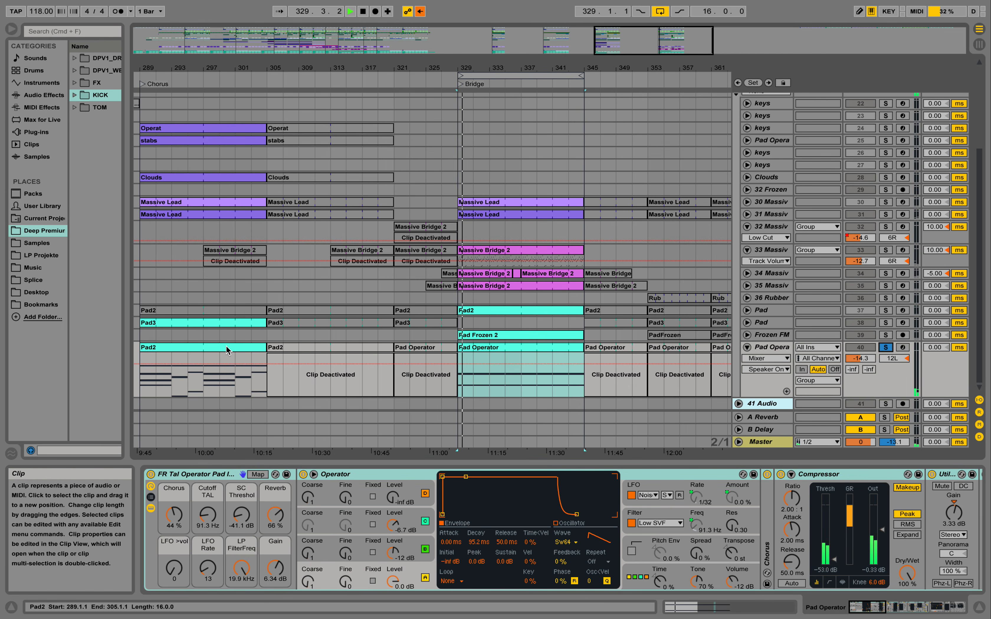
# - View the Pad Operator Bridge clip's notes during playback, return to the device chain, and stop playback
pyautogui.click(480, 348)
pyautogui.doubleClick(480, 348)
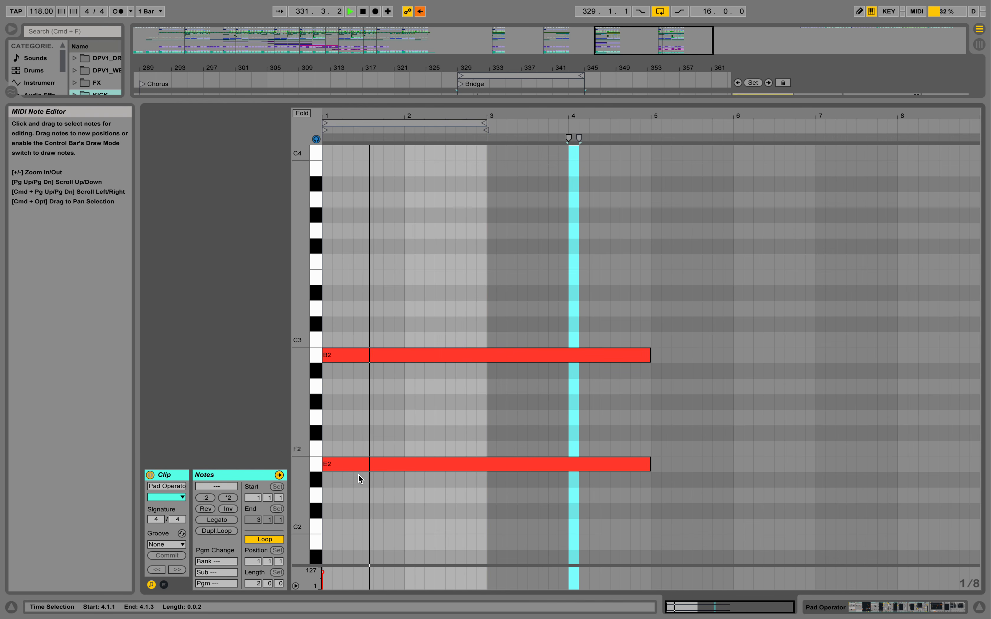
pyautogui.click(163, 585)
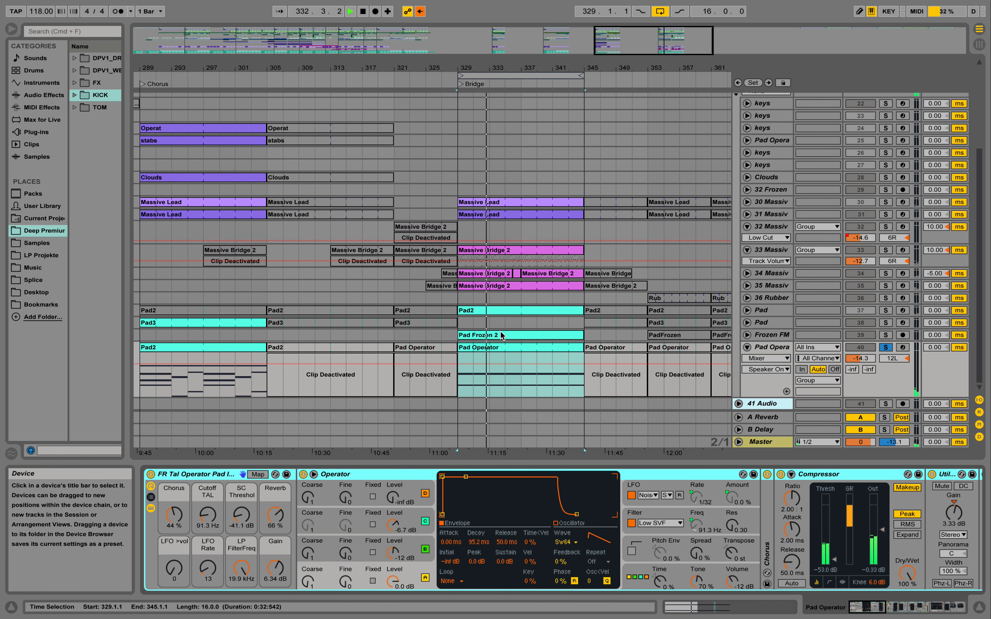
pyautogui.press('space')
# - Open the notes of the Pad2 clip at bar 289, audition the soloed pad, and hide the detail view
pyautogui.doubleClick(209, 349)
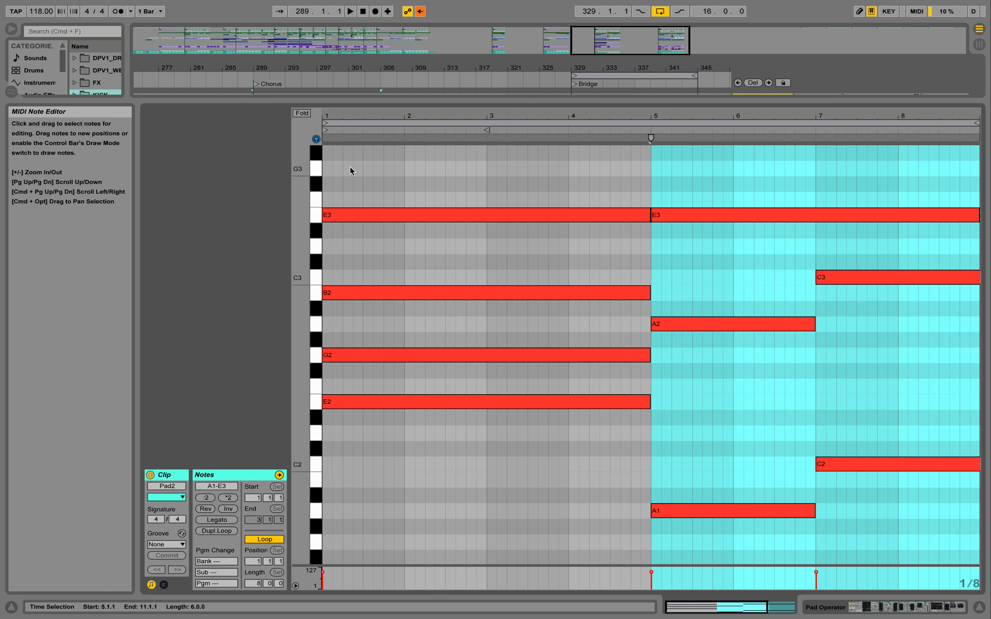
pyautogui.press('space')
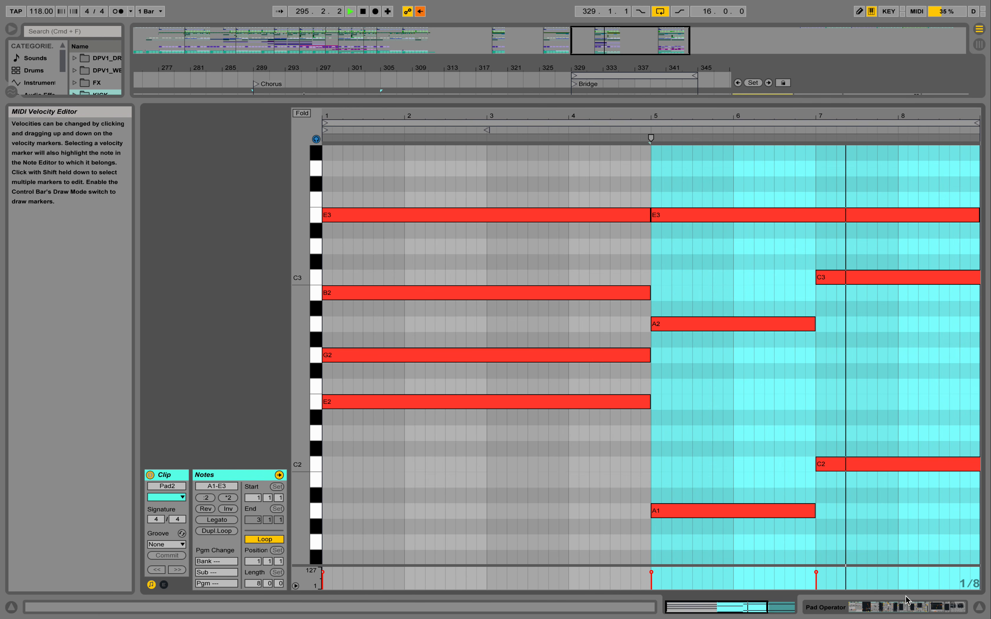
pyautogui.press('space')
pyautogui.click(979, 608)
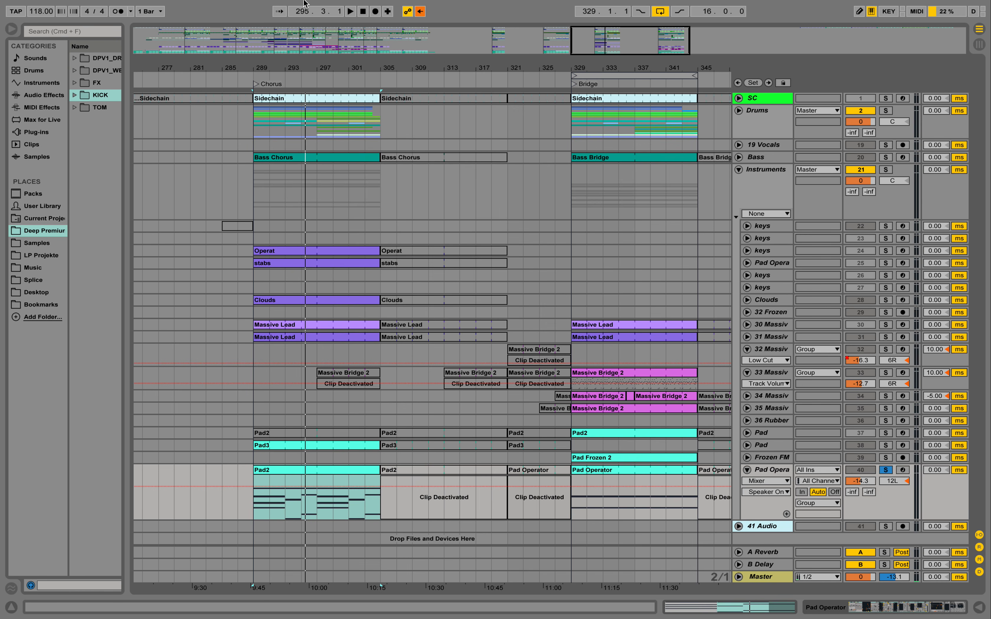
# - Enlarge the 33 Massive track and open the notes of its Massive Bridge 2 clip at bar 329
pyautogui.moveTo(616, 67); pyautogui.dragTo(576, 386)
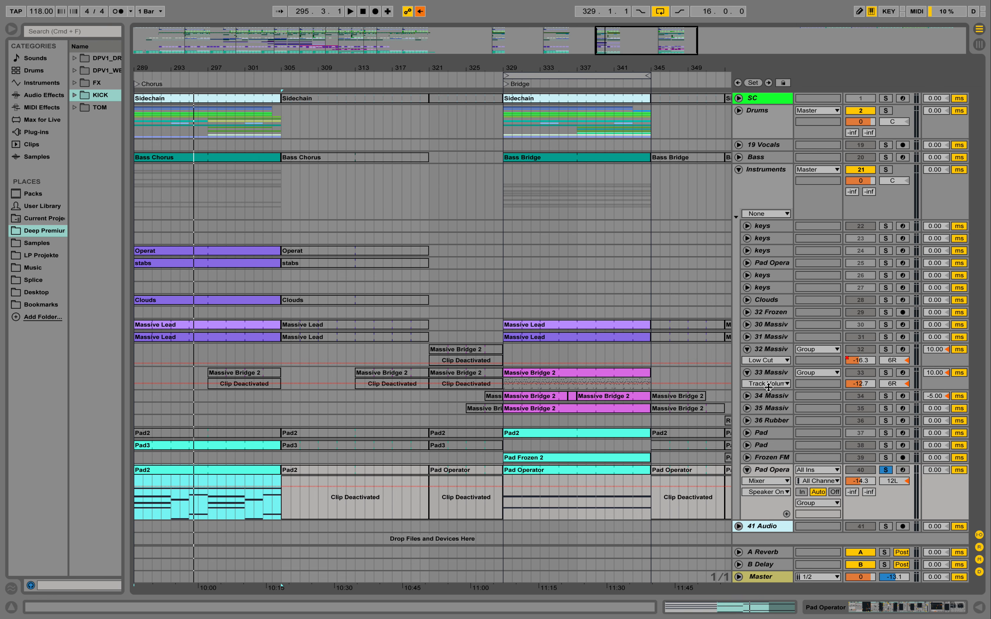
pyautogui.moveTo(768, 397); pyautogui.dragTo(765, 411)
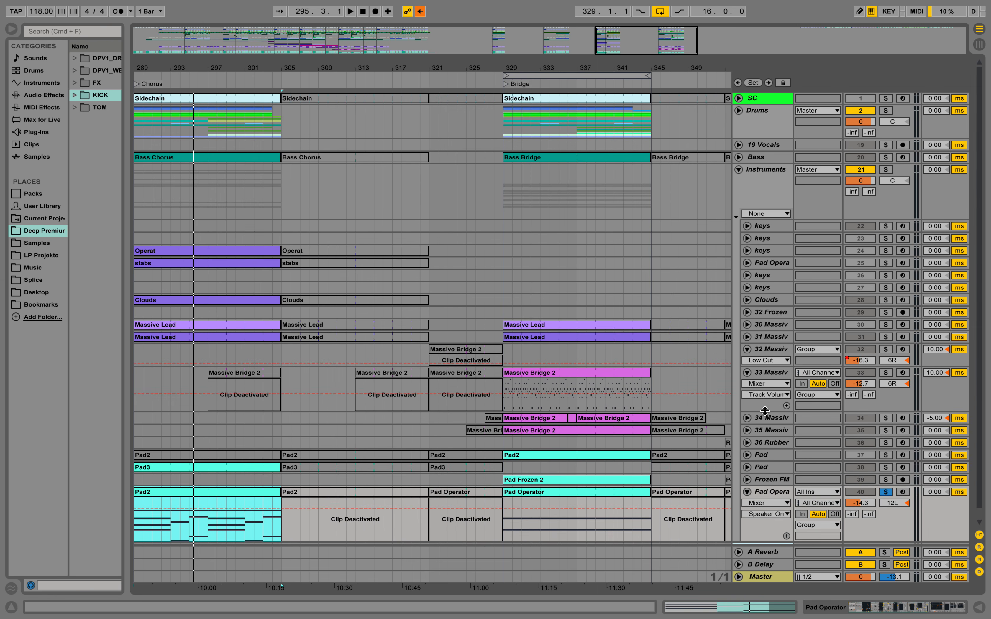
pyautogui.doubleClick(600, 373)
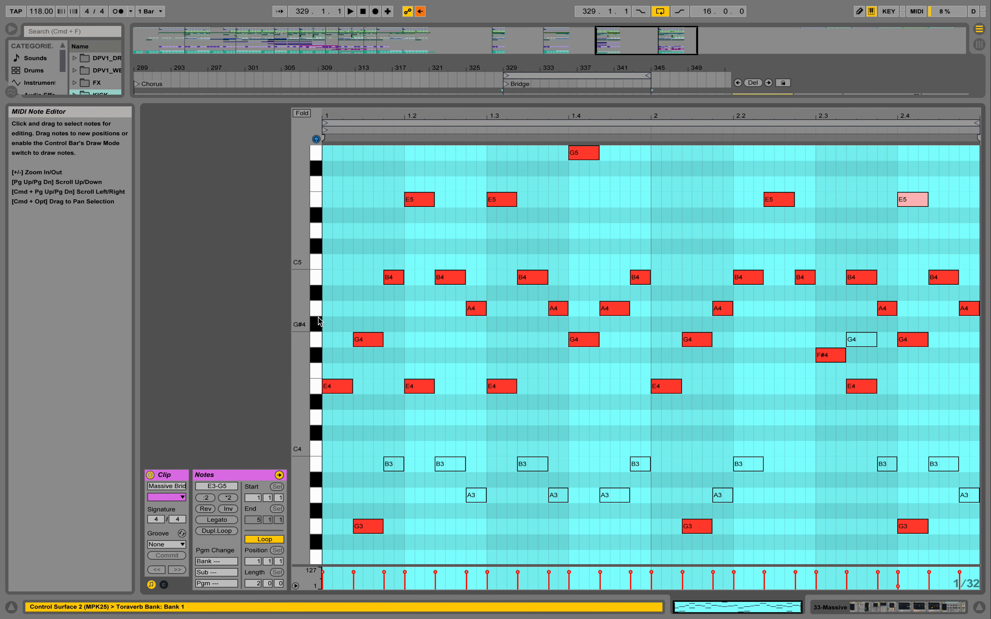
pyautogui.moveTo(301, 320); pyautogui.dragTo(275, 320)
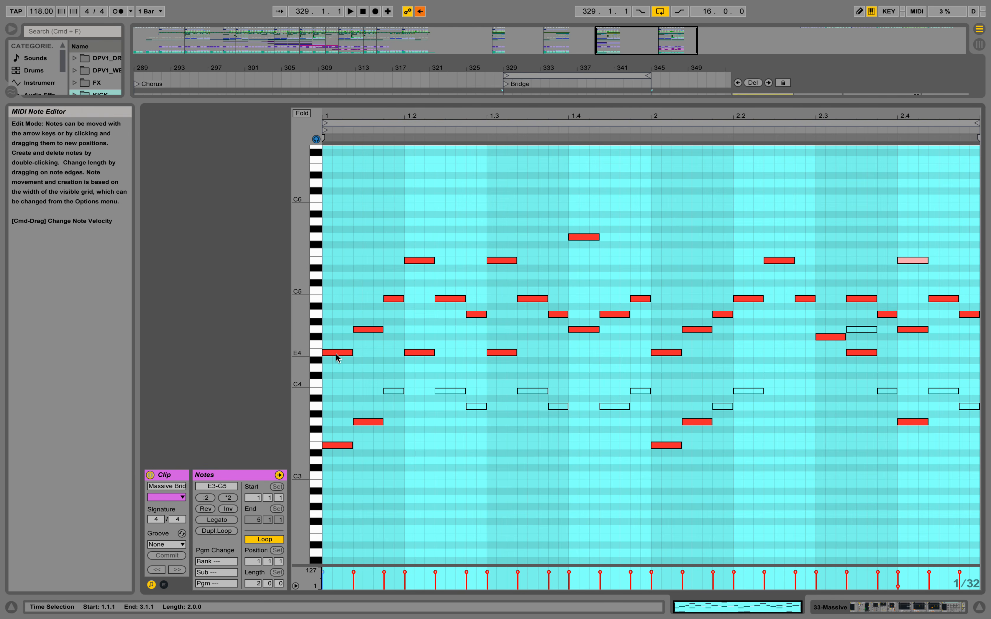
# - Solo the 33 Massive track and reopen the notes of its Massive Bridge 2 clip
pyautogui.click(902, 606)
pyautogui.click(886, 228)
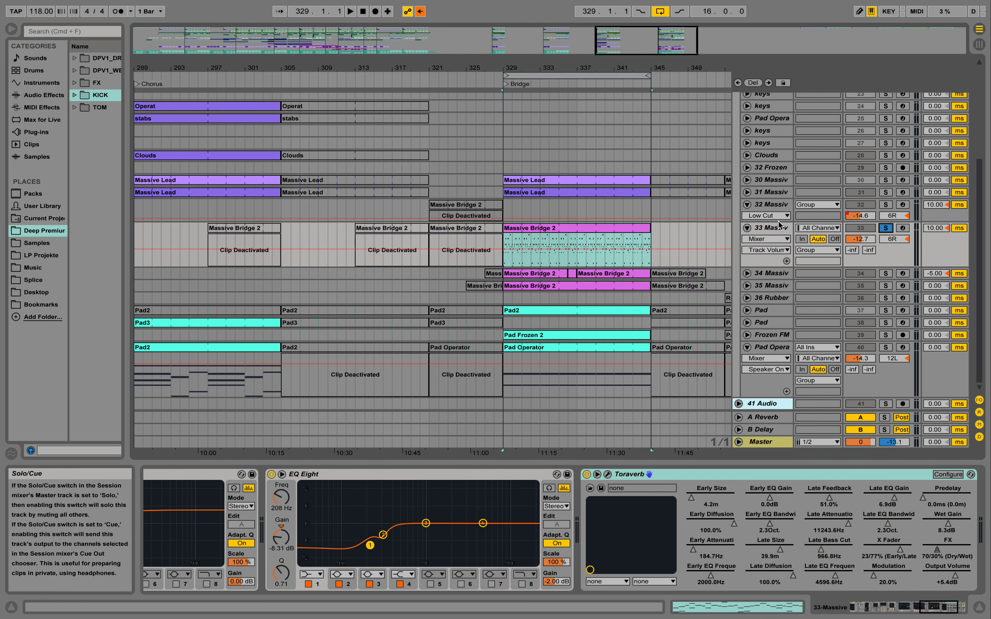
pyautogui.click(584, 230)
pyautogui.doubleClick(585, 231)
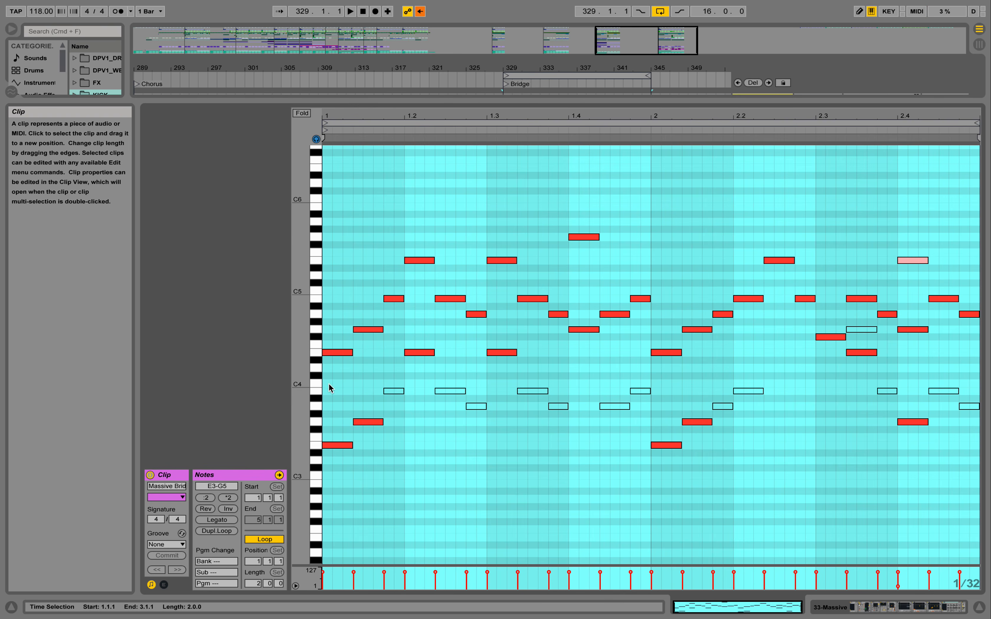
# - Examine the Massive Bridge 2 arpeggio by selecting individual notes in turn from E4 up to G5
pyautogui.click(337, 352)
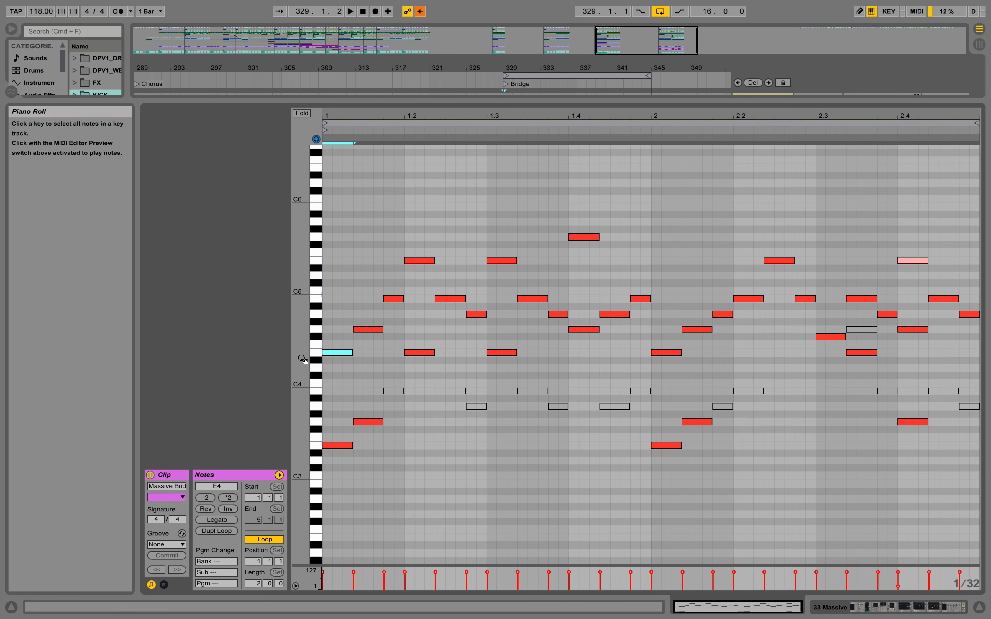
pyautogui.moveTo(303, 358); pyautogui.dragTo(345, 357)
pyautogui.scroll(3, 349, 290)
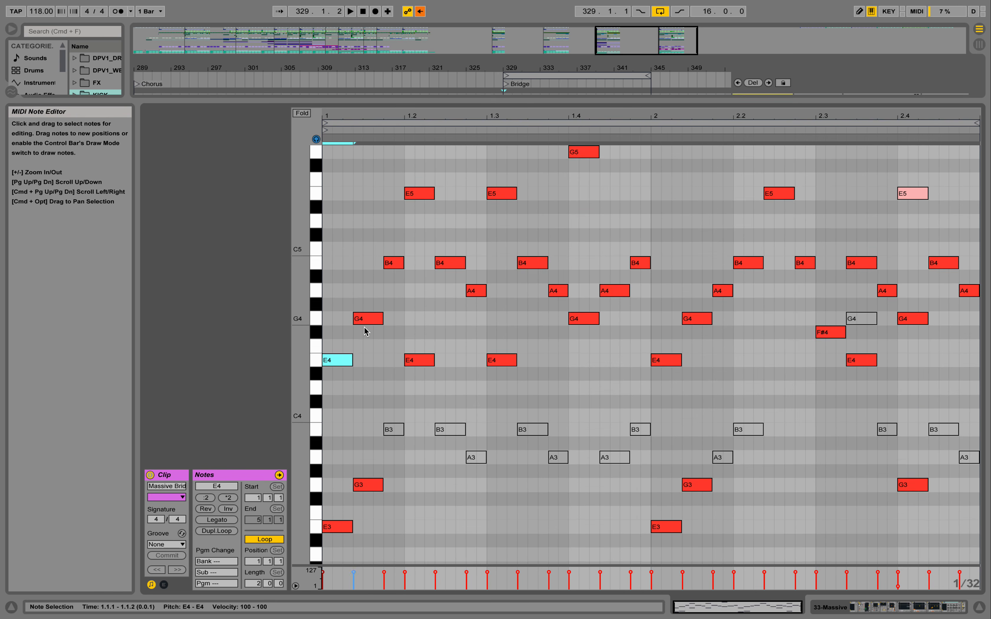
pyautogui.moveTo(364, 291); pyautogui.dragTo(372, 373)
pyautogui.moveTo(391, 241); pyautogui.dragTo(491, 315)
pyautogui.moveTo(423, 169); pyautogui.dragTo(422, 205)
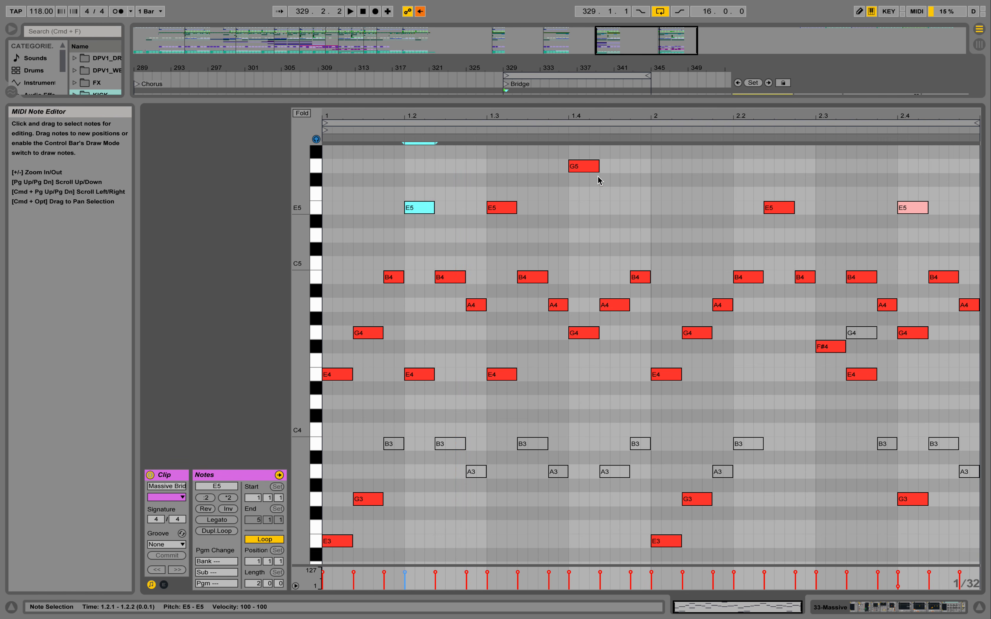
pyautogui.moveTo(585, 156); pyautogui.dragTo(588, 180)
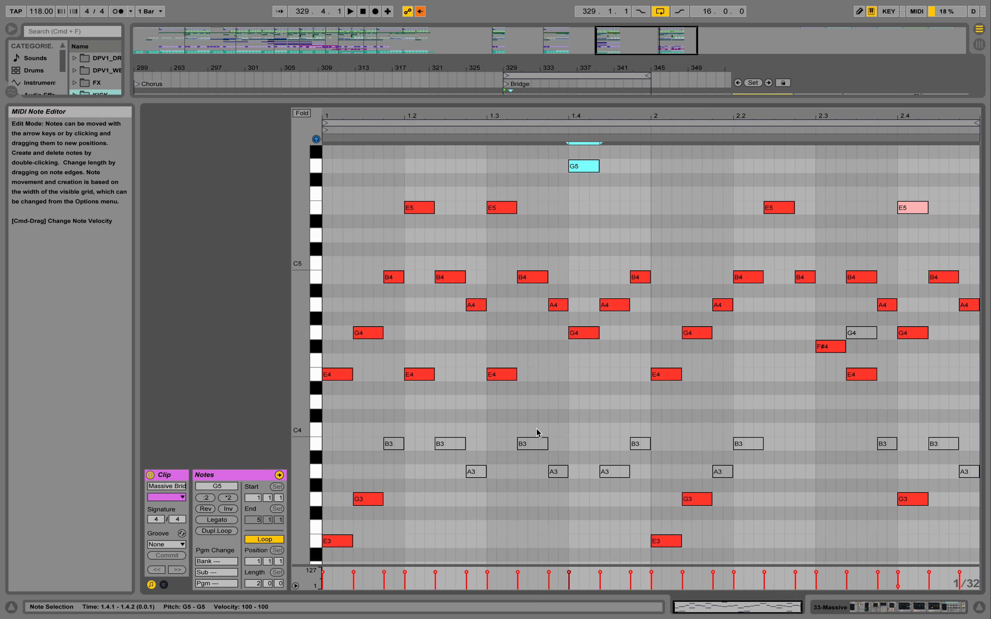
# - Close the clip's note view and audition the soloed Massive Bridge 2 arpeggio from bar 329
pyautogui.scroll(1, 536, 424)
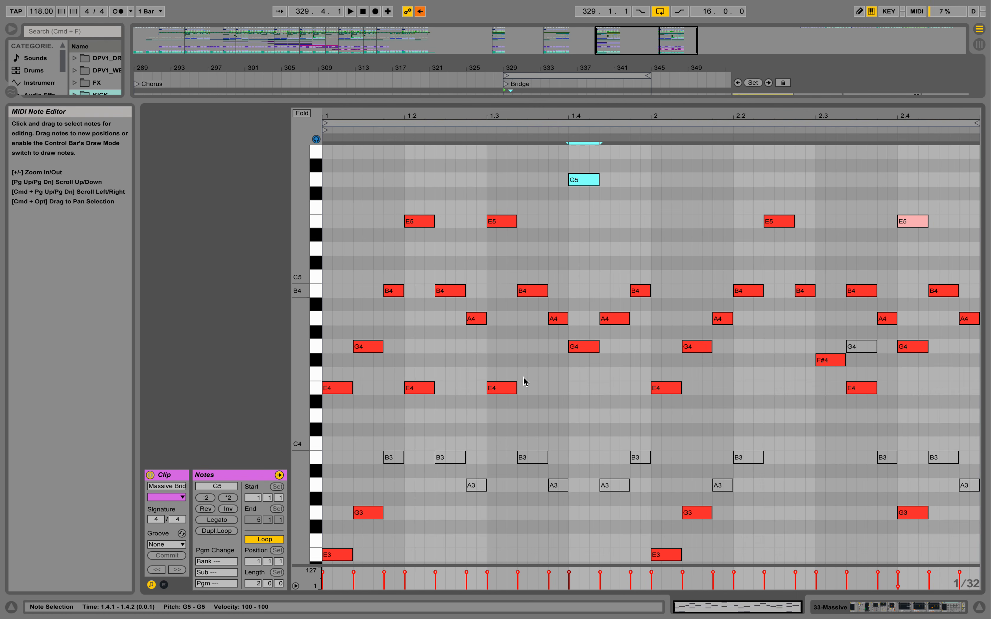
pyautogui.click(876, 610)
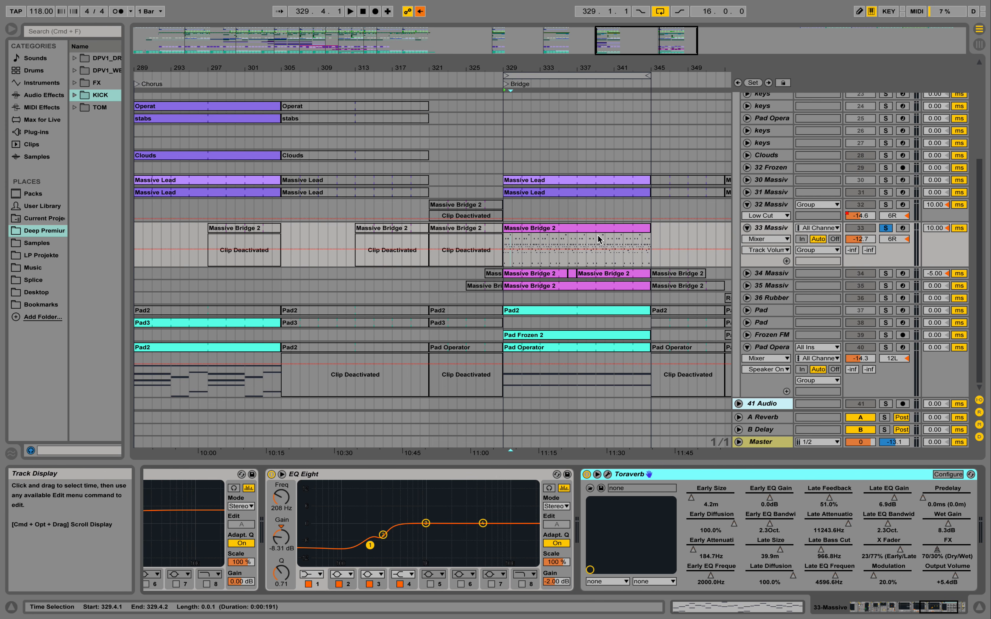
pyautogui.press('space')
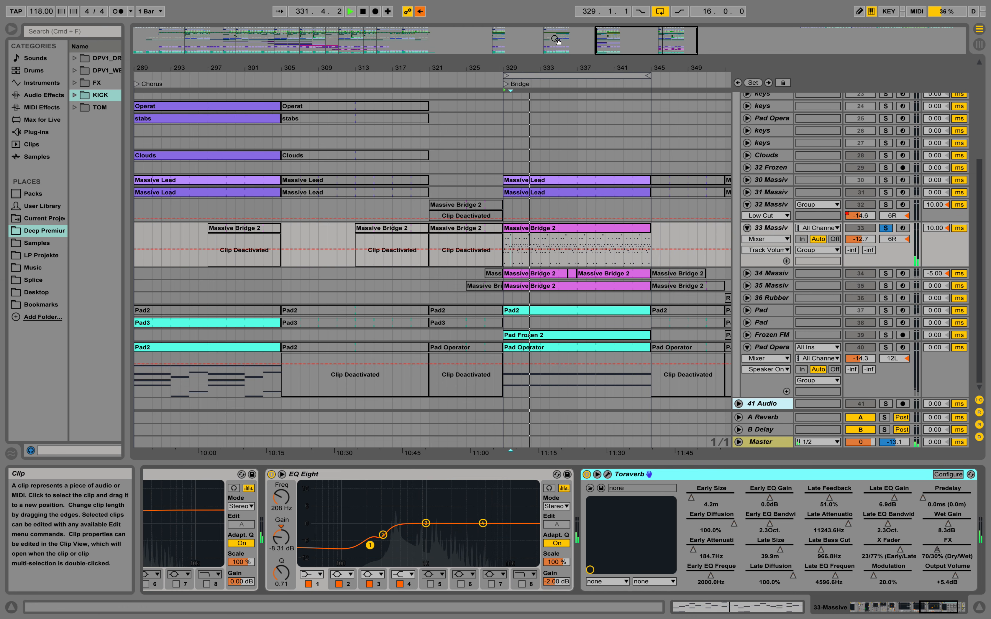
pyautogui.moveTo(549, 68); pyautogui.dragTo(545, 60)
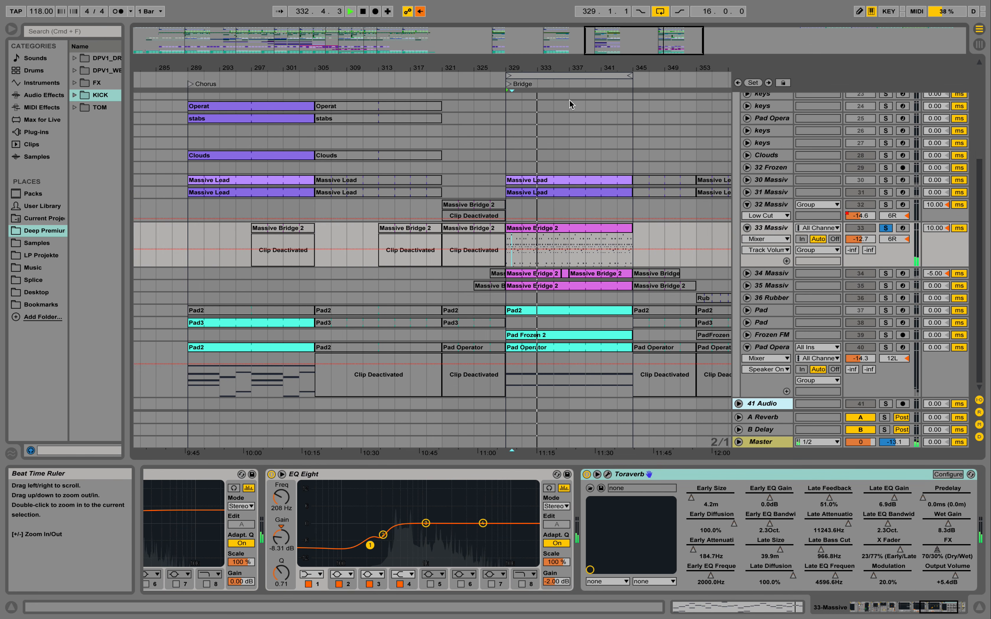
pyautogui.press('space')
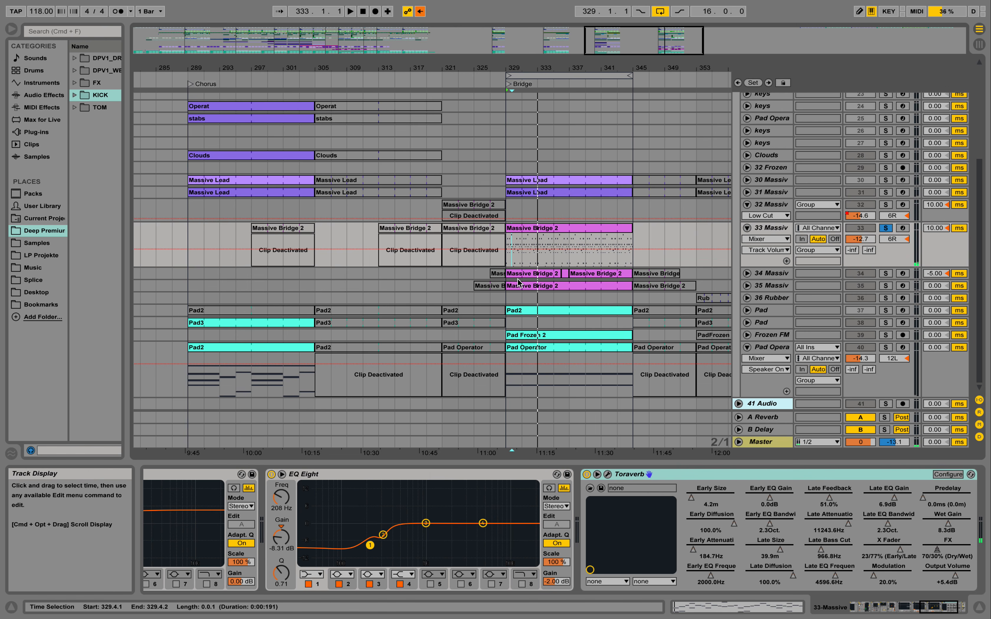
# - Unsolo the 33 Massive track, play the full bridge mix from bar 329, and fold the track
pyautogui.click(886, 229)
pyautogui.press('space')
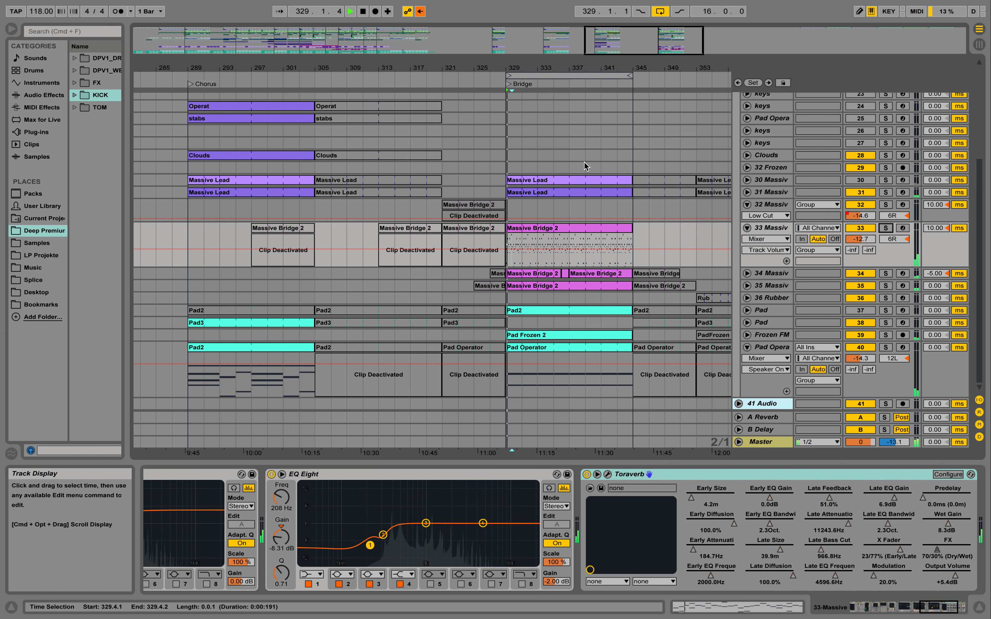
pyautogui.click(746, 228)
# - Deactivate the Massive Bridge 2 clip at bar 329 on the 33 Massive track and listen to the bridge without it
pyautogui.scroll(5, 694, 237)
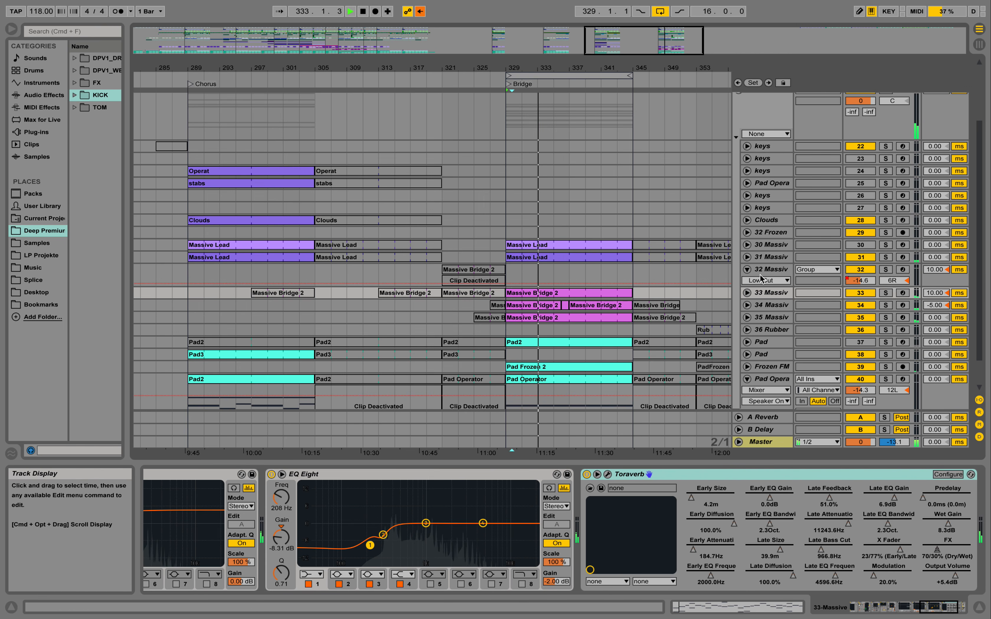
pyautogui.click(615, 293)
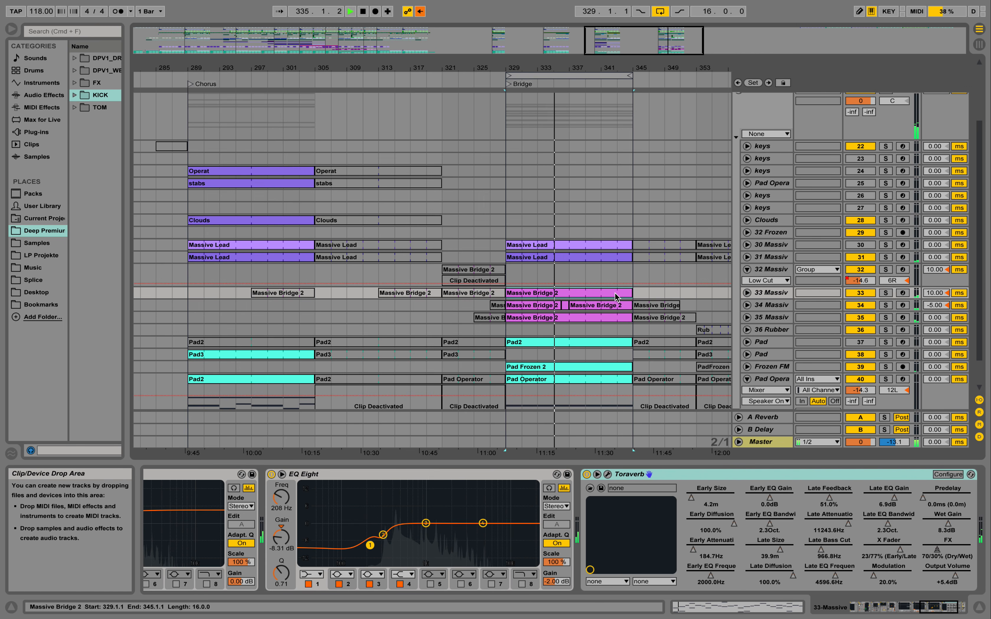
pyautogui.press('0')
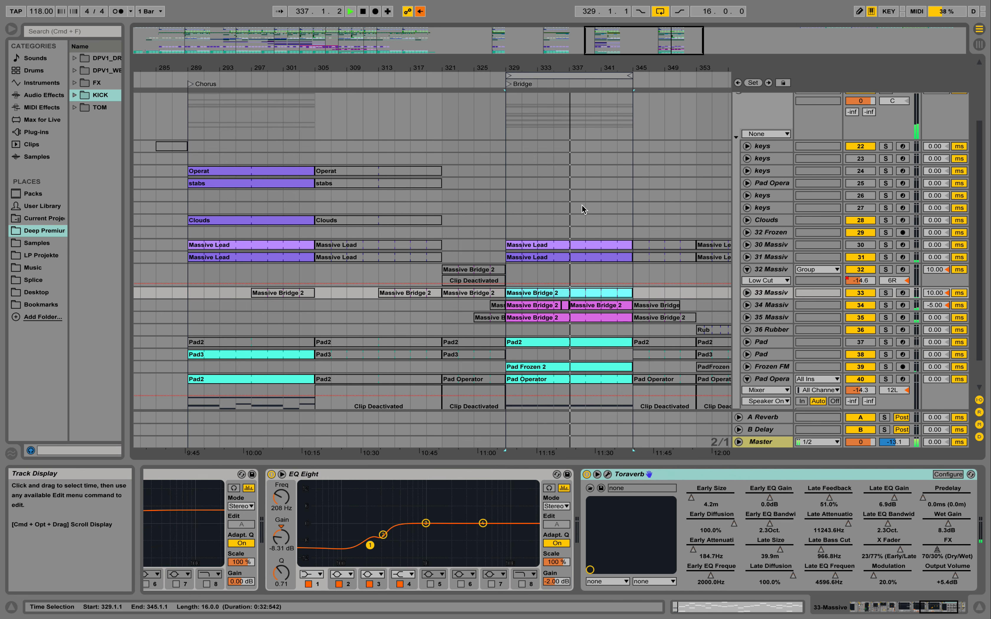
pyautogui.scroll(5, 596, 202)
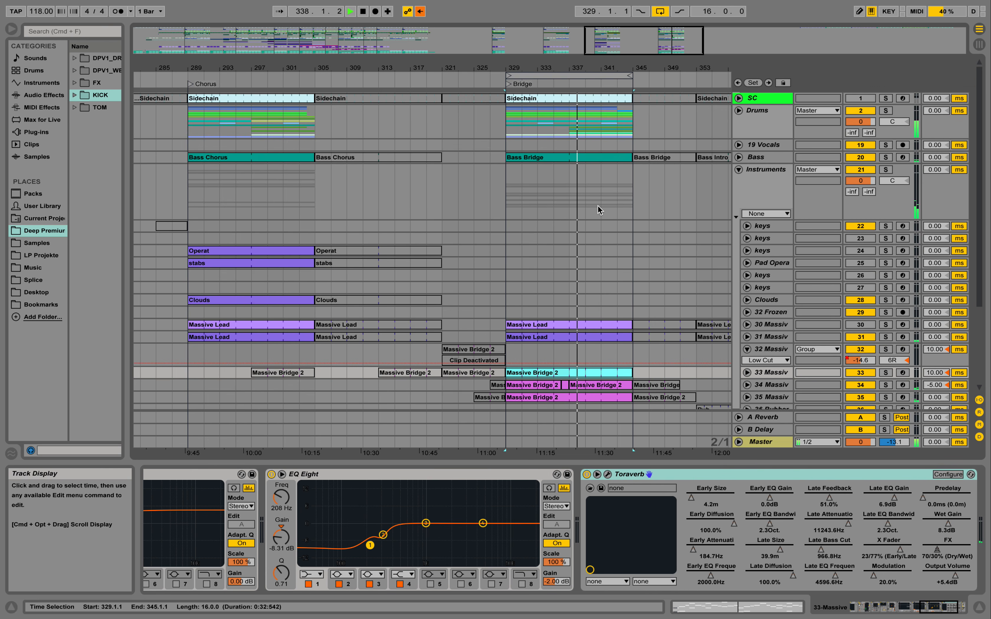
pyautogui.scroll(-3, 598, 207)
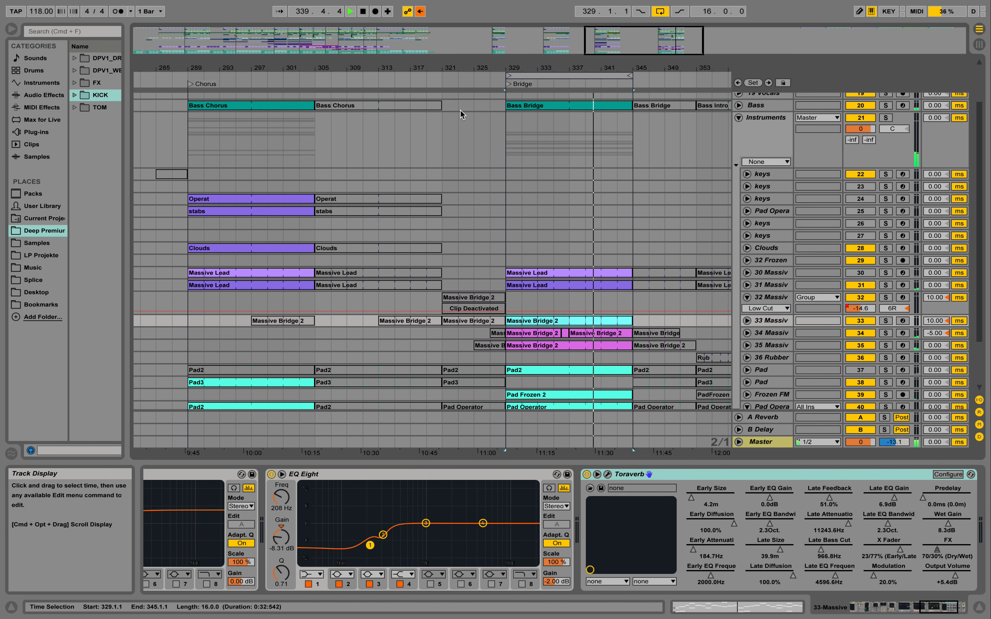
# - Play the arrangement from the Verse locator at bar 257, then stop playback
pyautogui.moveTo(250, 67)
pyautogui.mouseDown()
pyautogui.moveTo(250, 54)
pyautogui.moveTo(355, 46)
pyautogui.mouseUp()
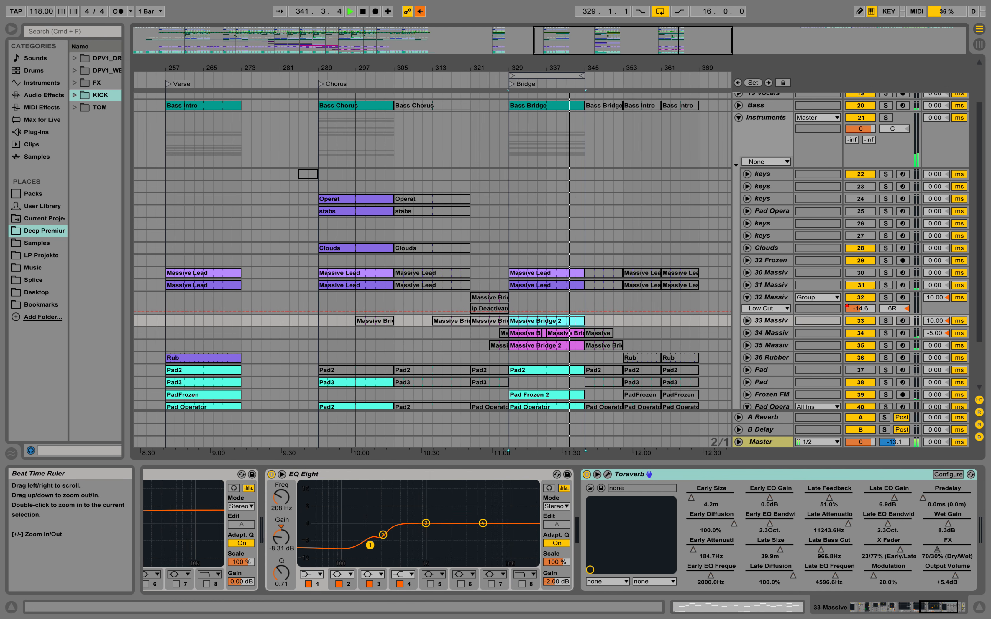
pyautogui.click(167, 85)
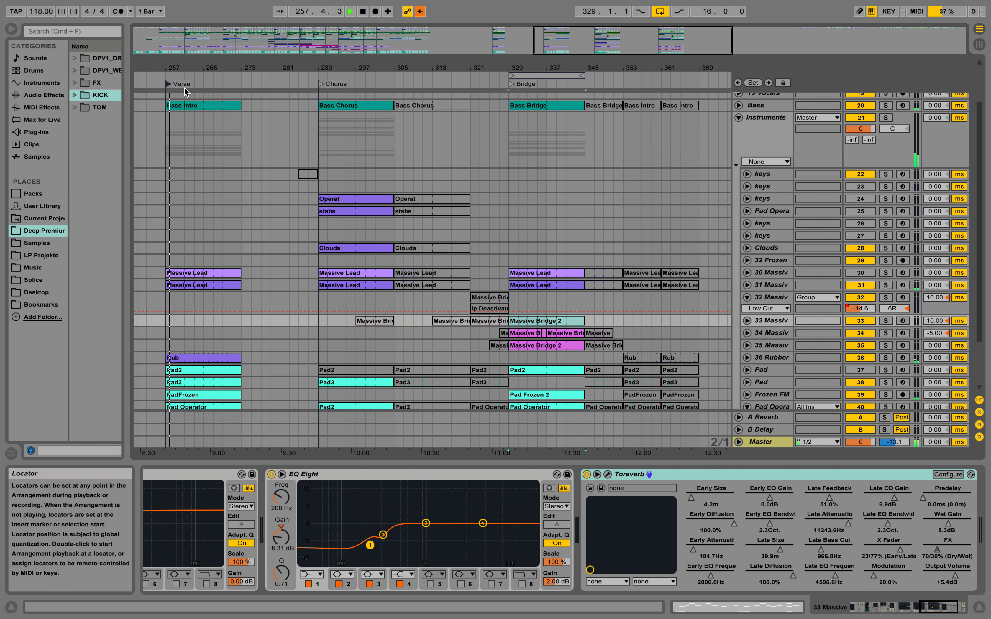
pyautogui.press('space')
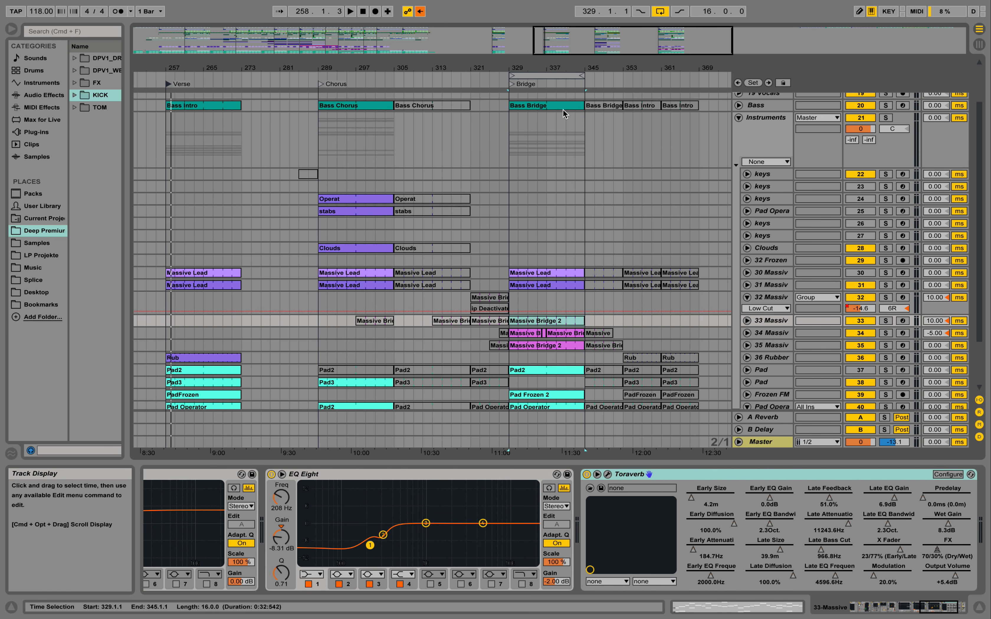
# - Set the position to the Verse locator at bar 257 and unfold the Drums group
pyautogui.scroll(2, 504, 144)
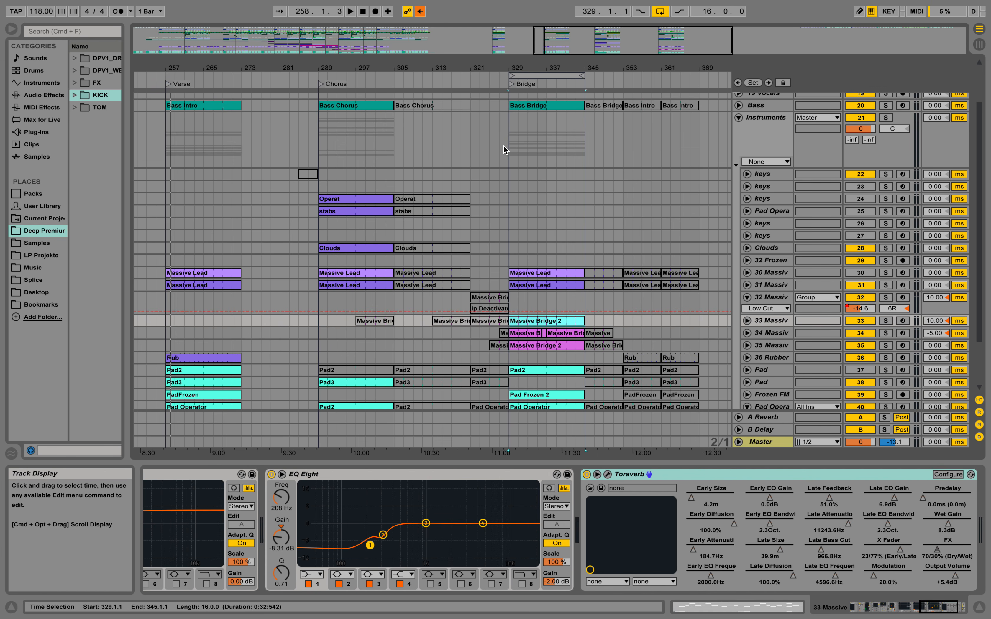
pyautogui.scroll(1, 502, 145)
pyautogui.moveTo(283, 69); pyautogui.dragTo(357, 64)
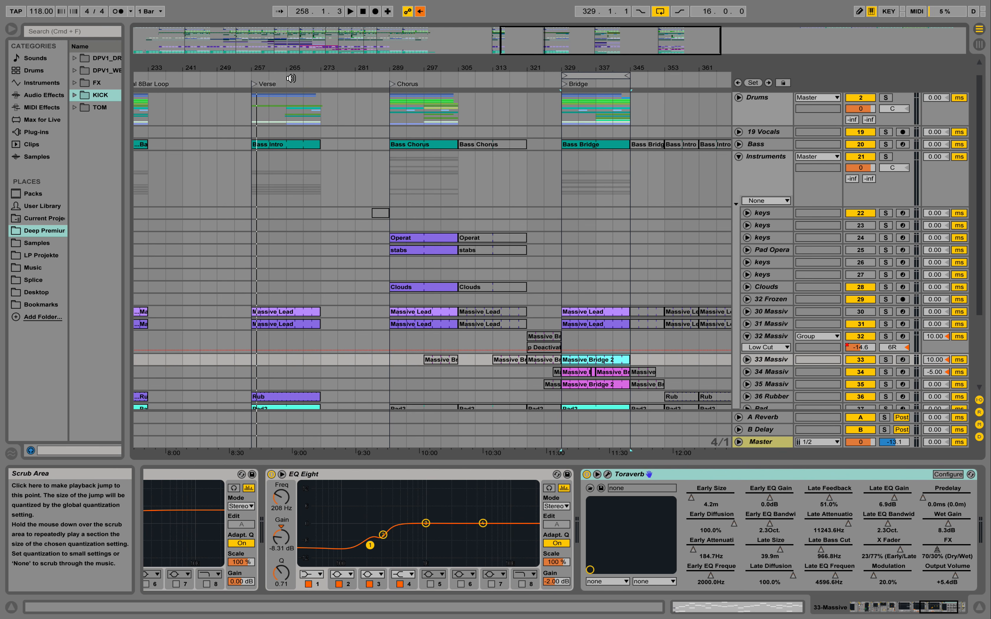
pyautogui.scroll(1, 262, 91)
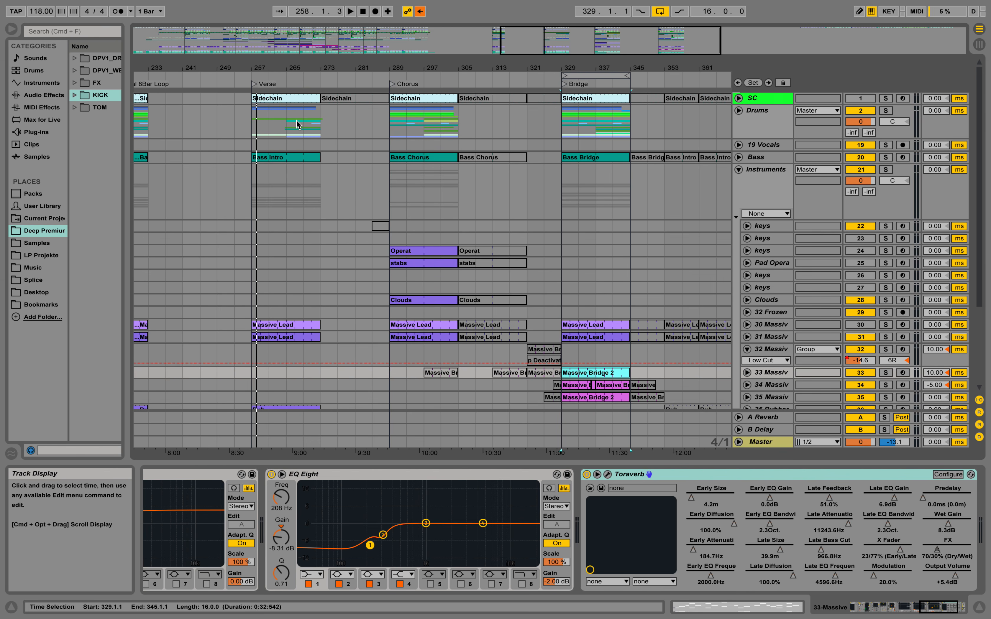
pyautogui.click(253, 85)
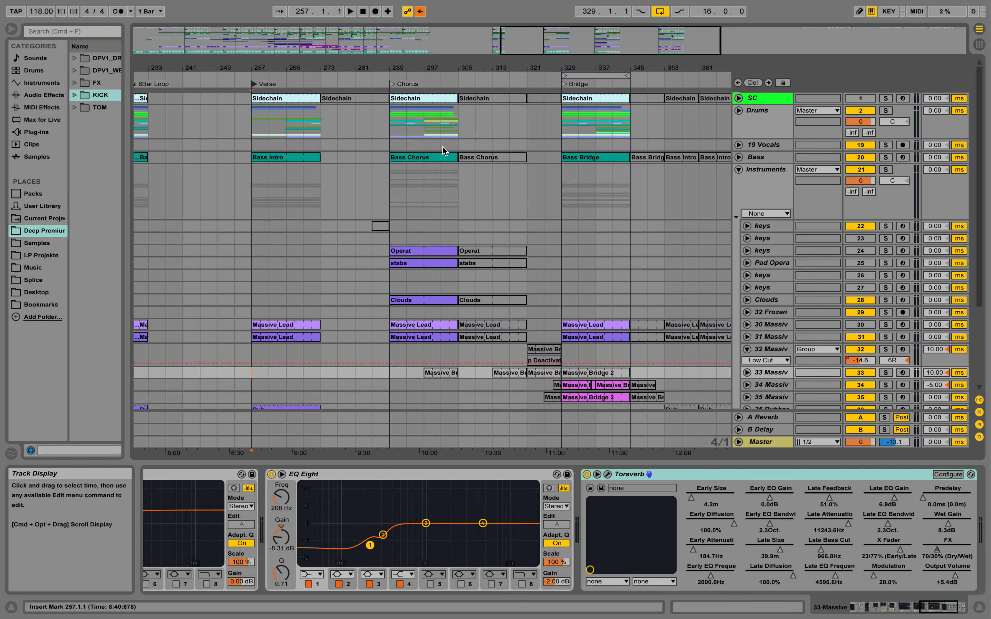
pyautogui.click(738, 111)
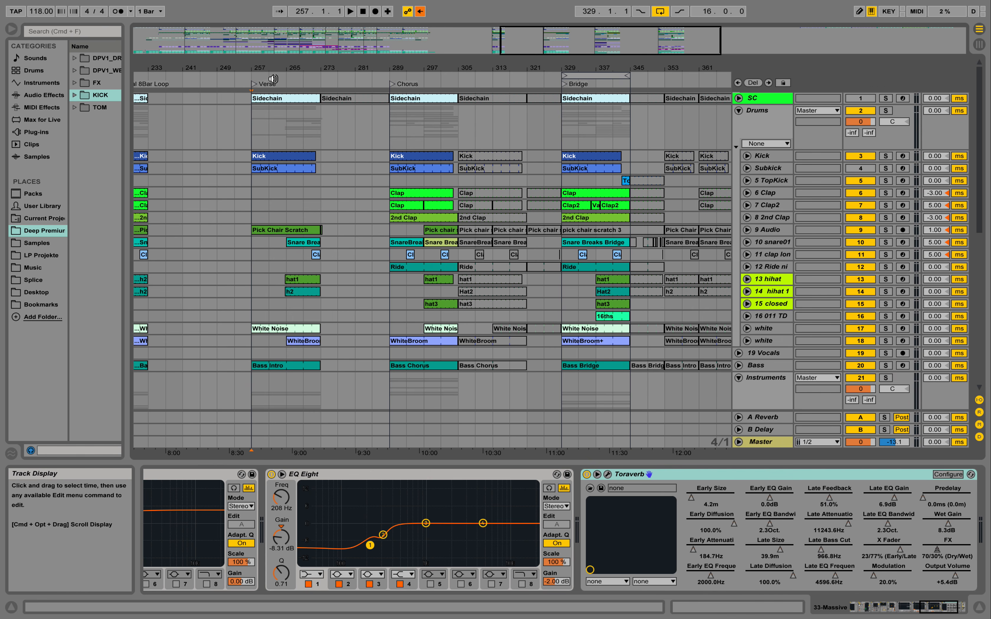
# - Copy the verse's Kick and White Noise clips to bar 241, in the empty section before the Verse
pyautogui.click(300, 160)
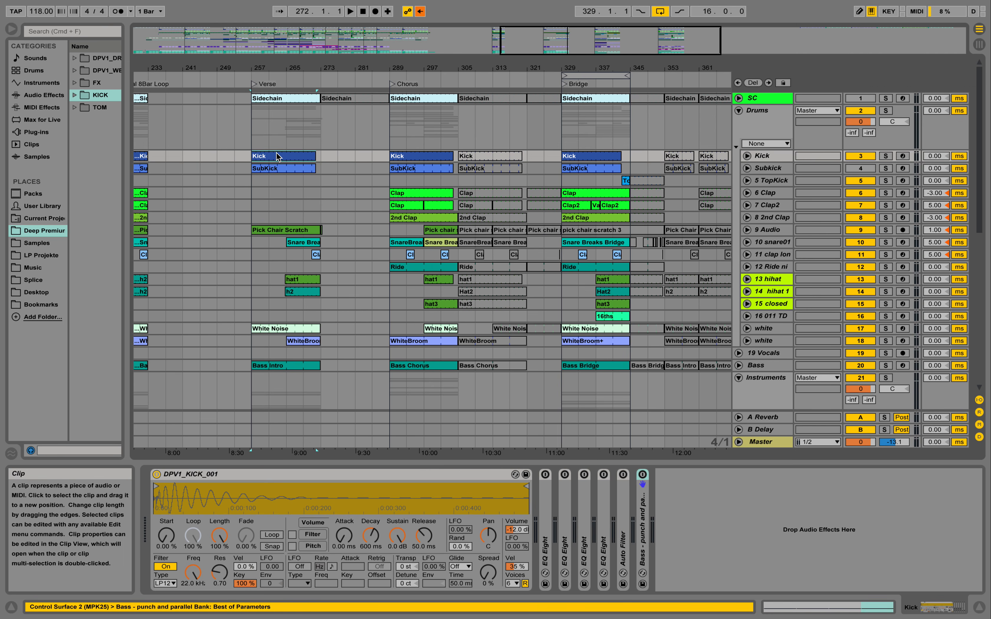
pyautogui.moveTo(281, 156); pyautogui.dragTo(211, 156)
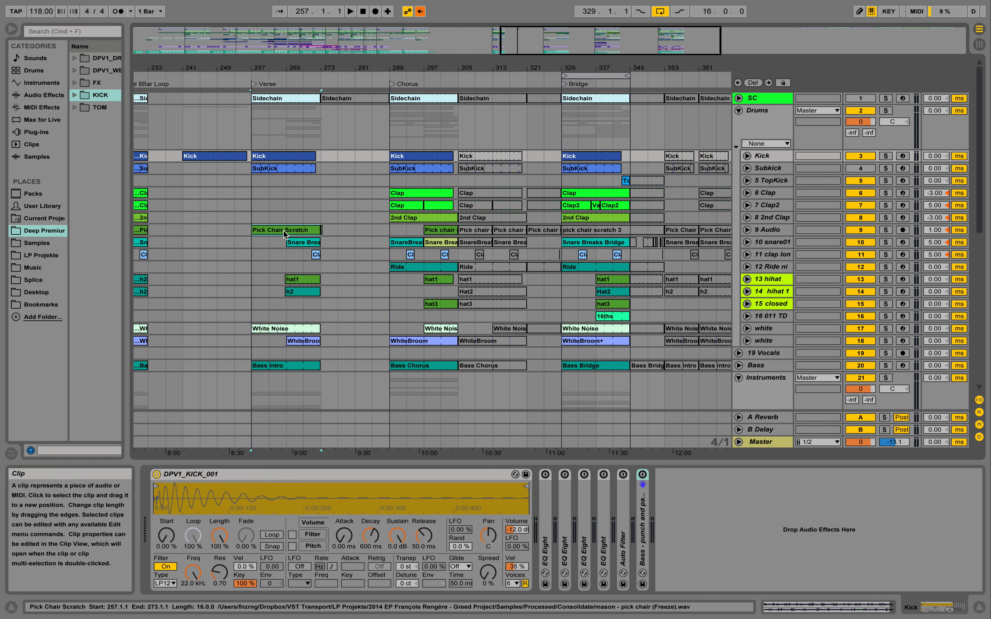
pyautogui.click(283, 230)
pyautogui.moveTo(290, 327); pyautogui.dragTo(218, 329)
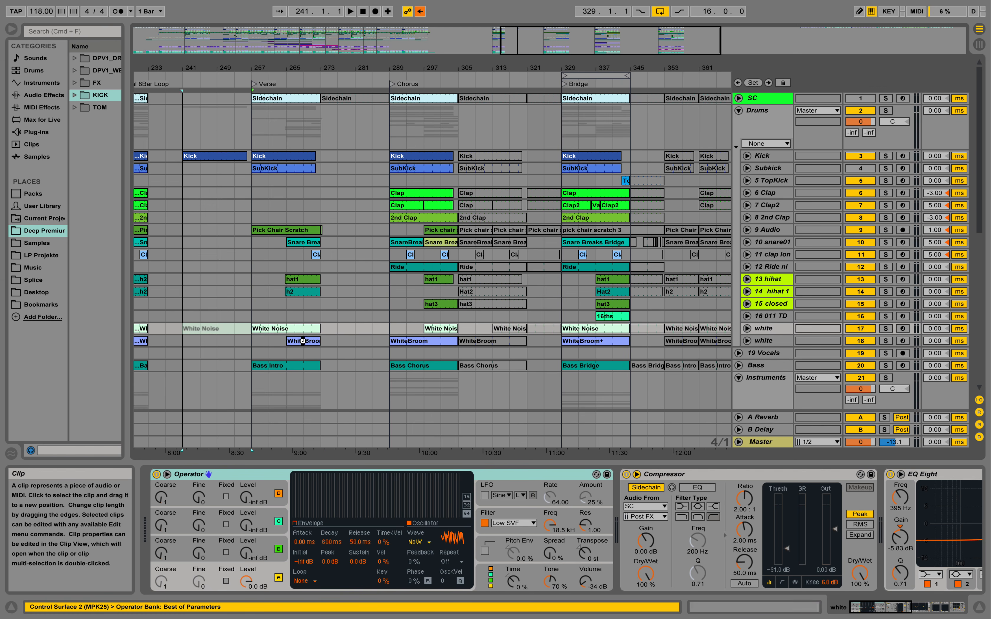
# - Place a copy of the Bass Intro clip at bar 249 before the Verse and start playback from bar 241
pyautogui.scroll(-2, 339, 342)
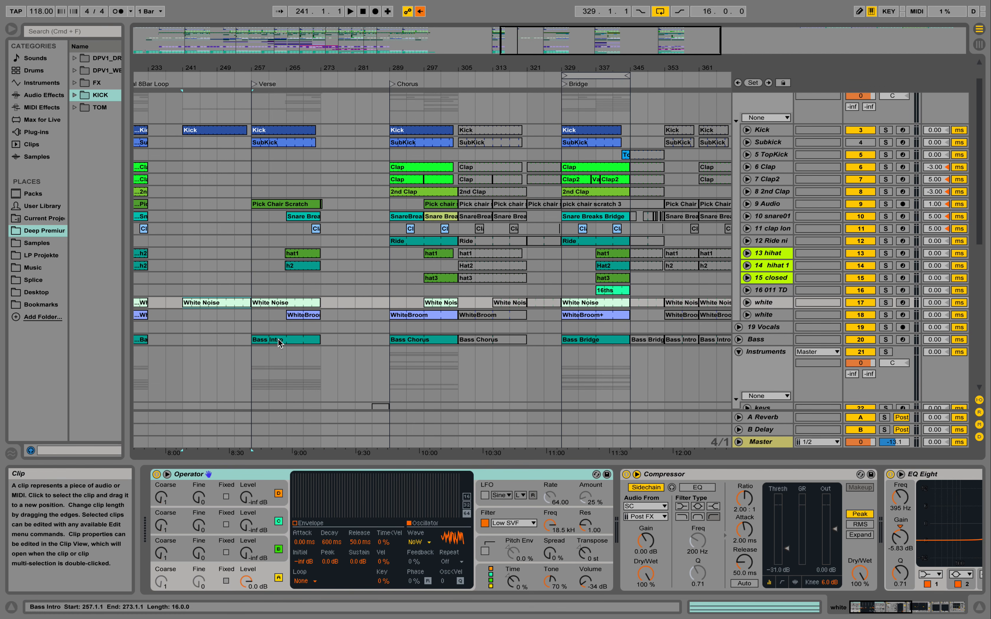
pyautogui.moveTo(287, 355); pyautogui.dragTo(223, 339)
pyautogui.click(188, 340)
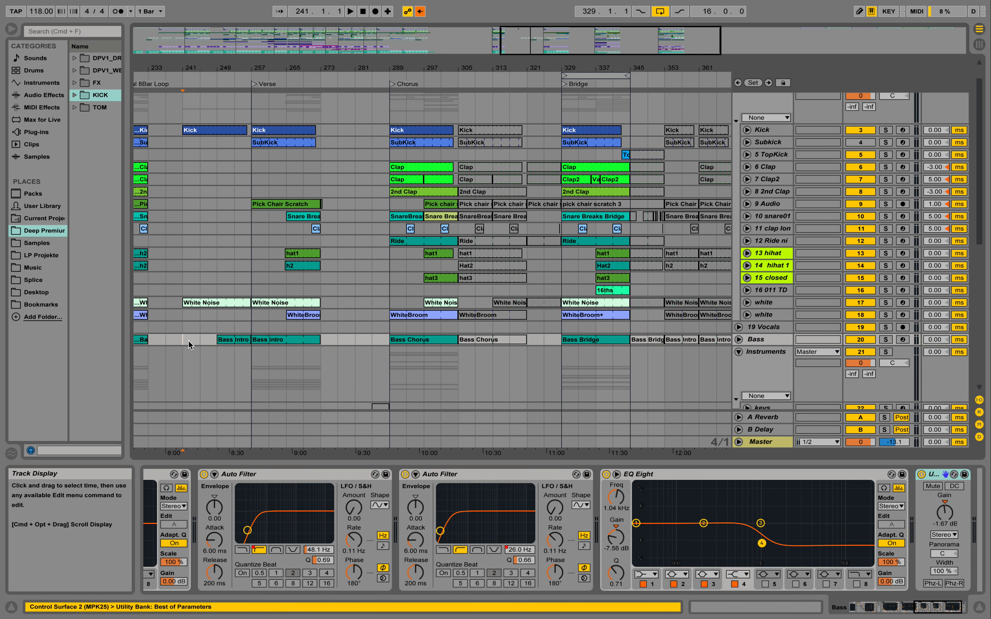
pyautogui.press('space')
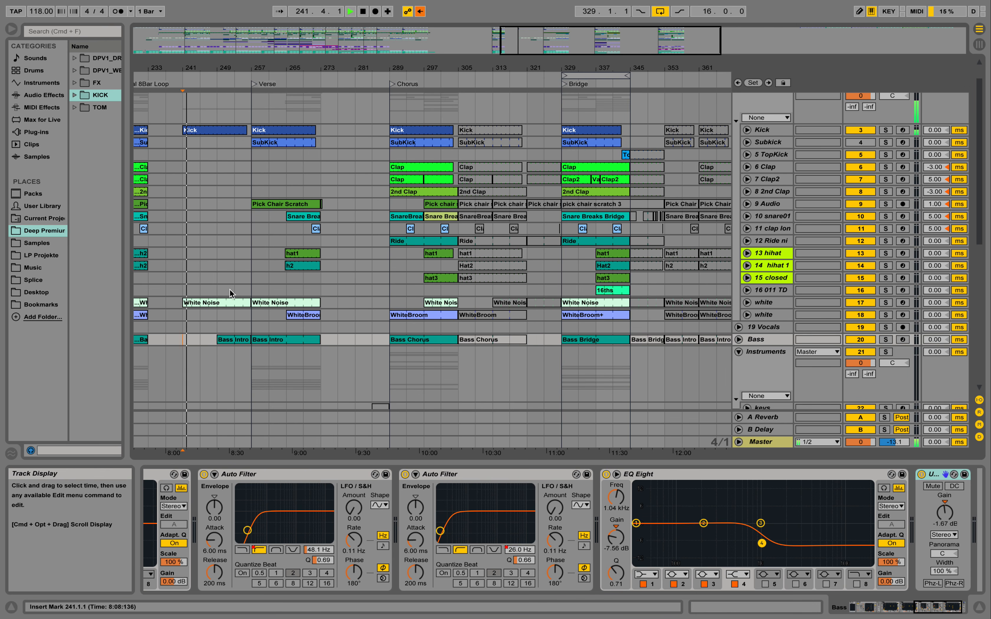
# - Extend the start of the verse's Pad Operator clip back to bar 241
pyautogui.scroll(-15, 240, 346)
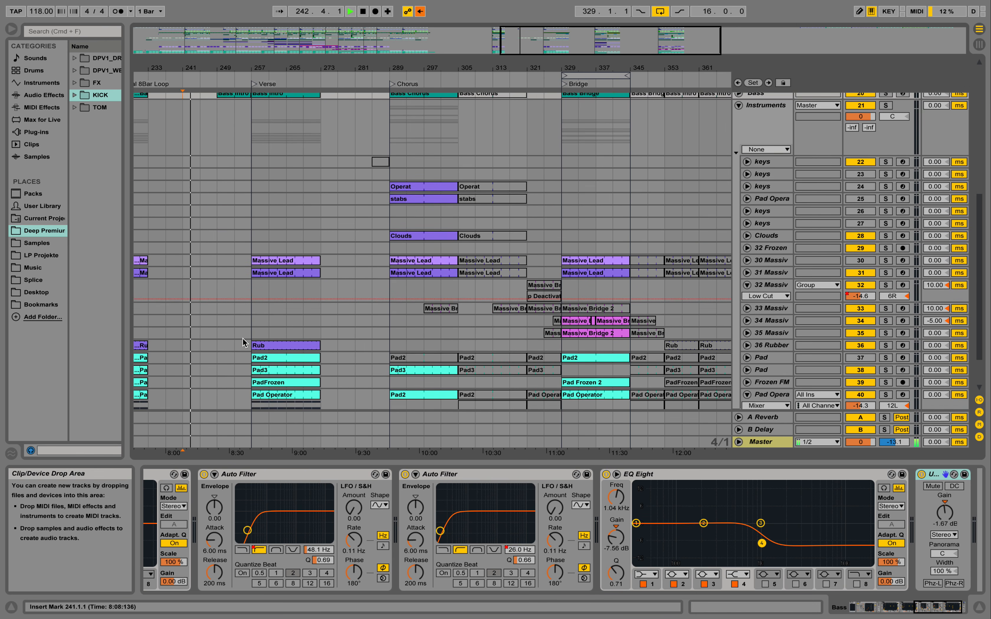
pyautogui.scroll(-3, 290, 383)
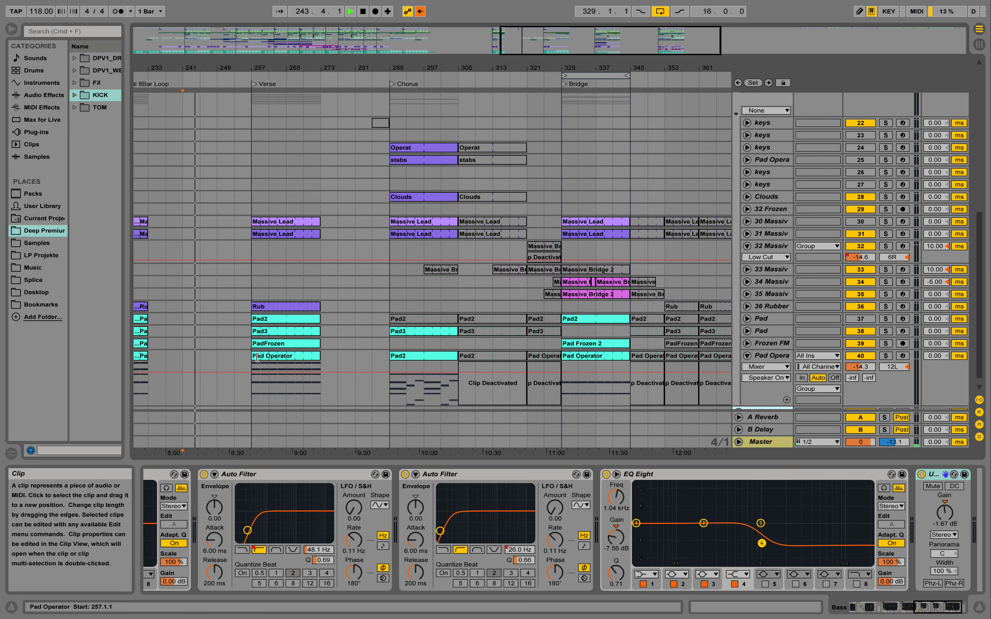
pyautogui.moveTo(257, 358); pyautogui.dragTo(189, 356)
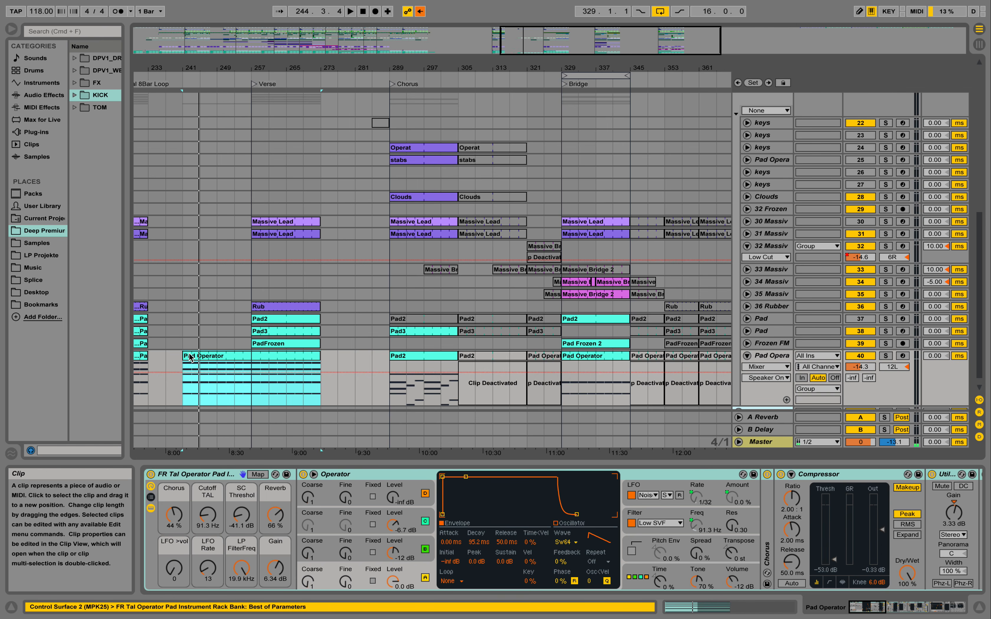
# - Collapse the instrument rack, Toraverb and Large Space Chorus in the Pad Operator track's device chain
pyautogui.doubleClick(213, 474)
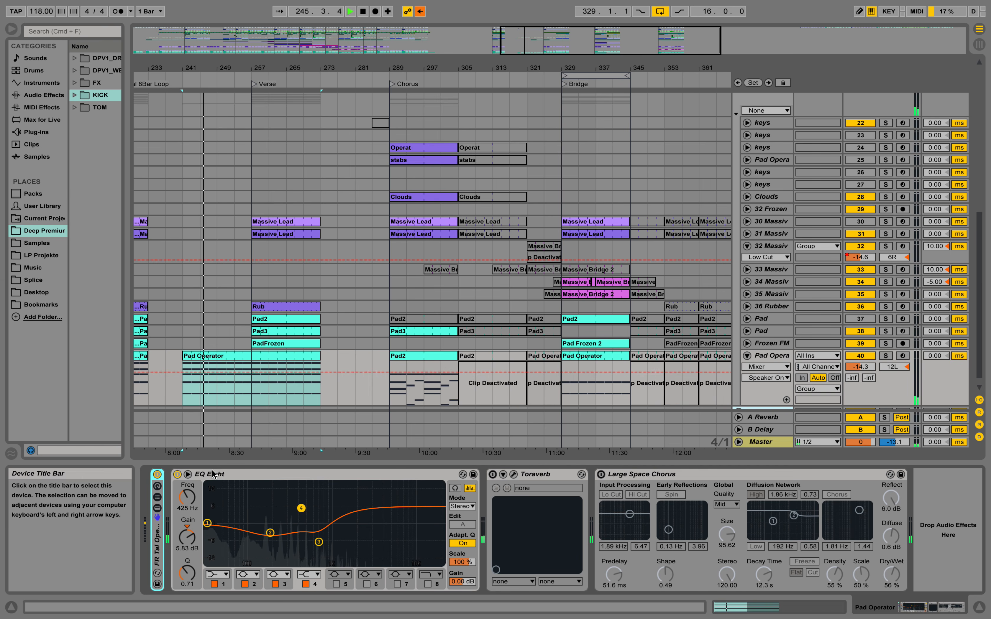
pyautogui.click(548, 473)
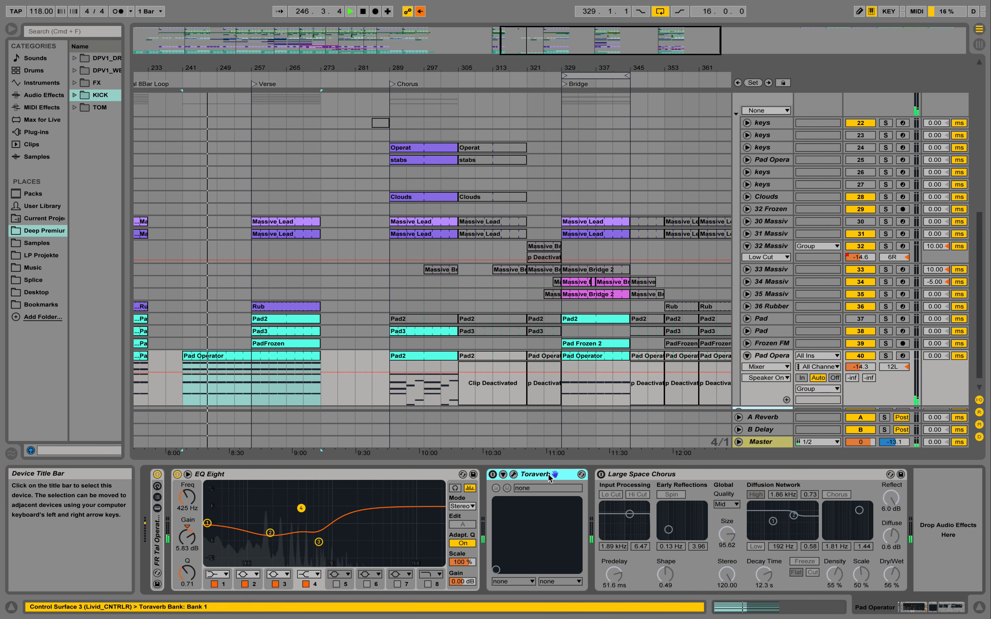
pyautogui.doubleClick(548, 473)
pyautogui.doubleClick(548, 473)
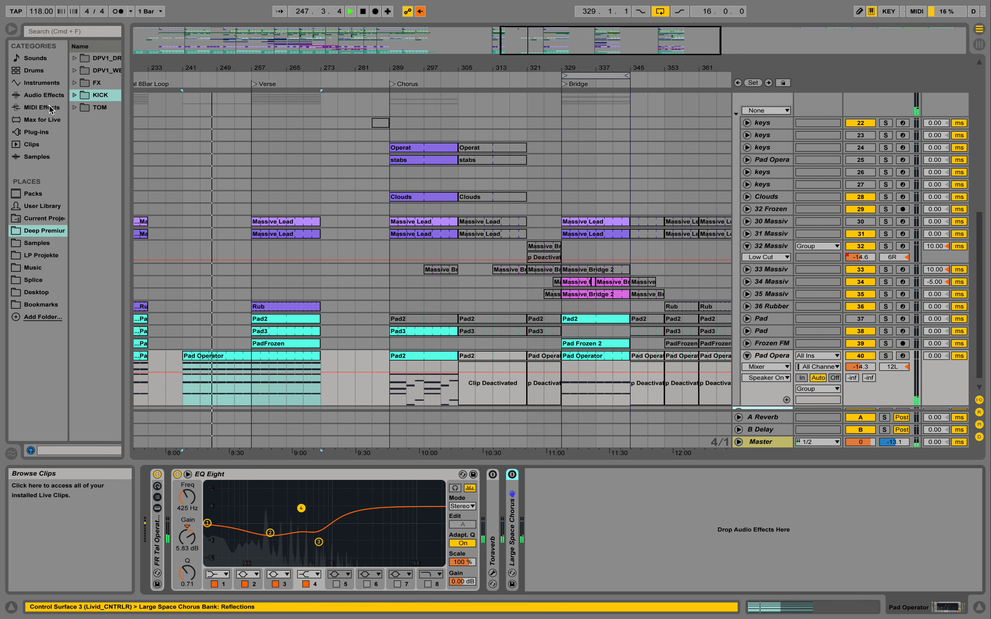
# - Stop playback and add a Utility audio effect at the end of the Pad Operator track's device chain
pyautogui.press('space')
pyautogui.click(43, 95)
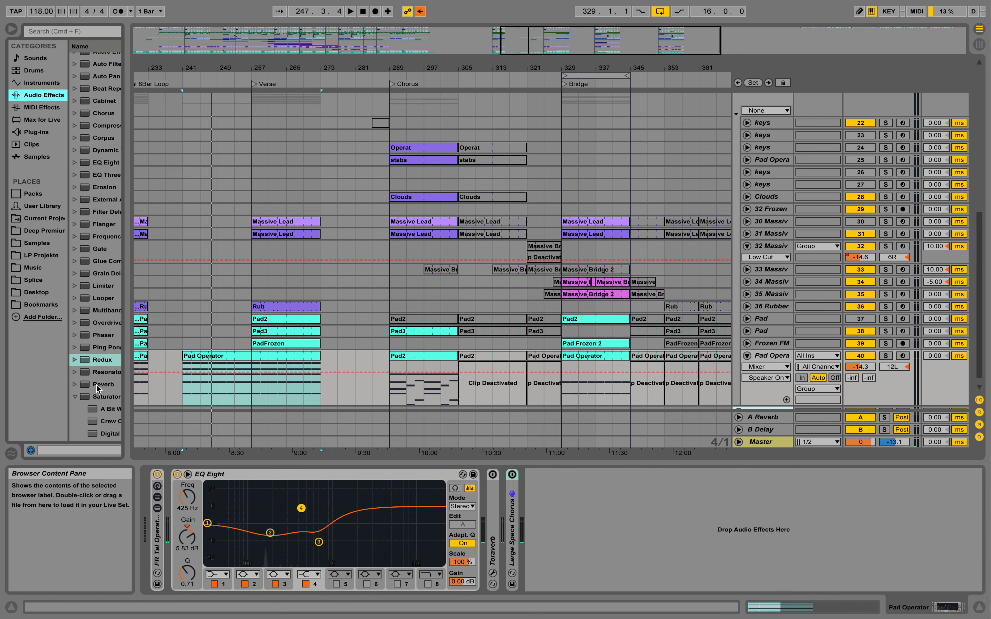
pyautogui.scroll(-5, 97, 386)
pyautogui.moveTo(100, 409); pyautogui.dragTo(555, 512)
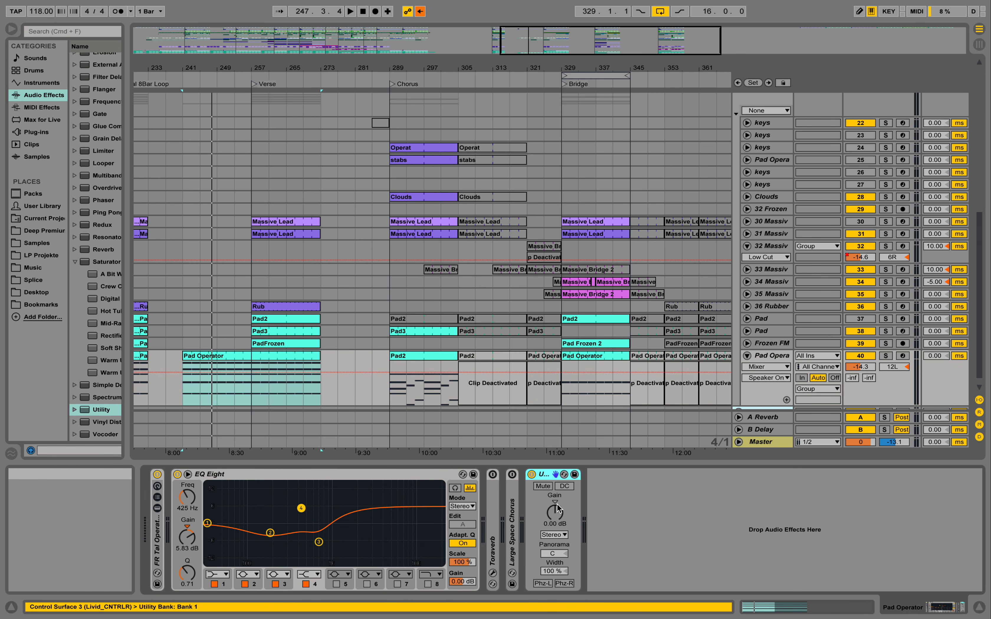
# - Automate the Utility gain to rise from about bar 240 to about bar 248, and play the fade-in from bar 241
pyautogui.click(214, 383)
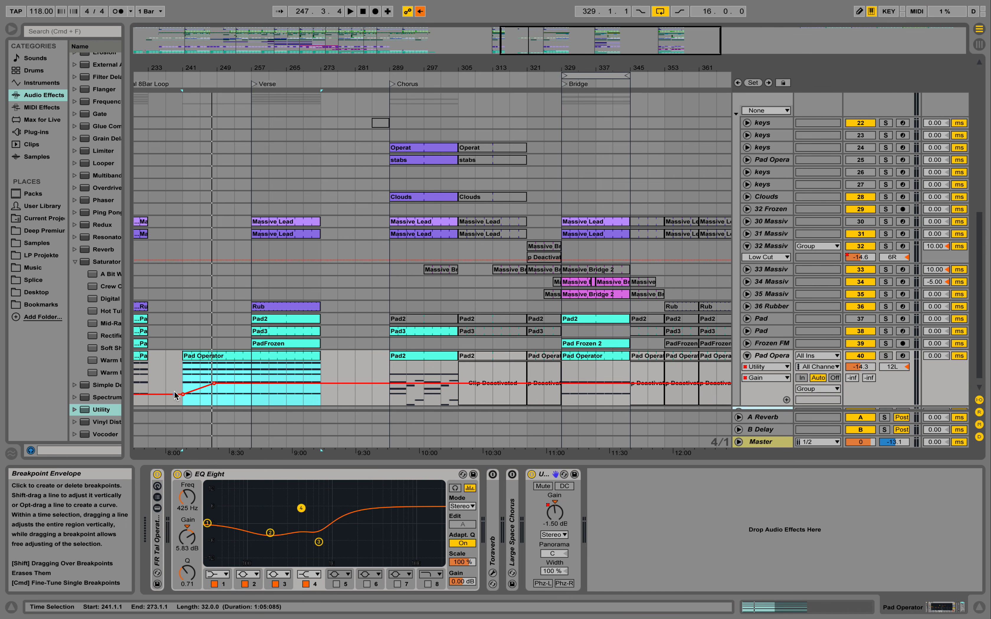
pyautogui.moveTo(179, 391)
pyautogui.mouseDown()
pyautogui.moveTo(173, 385)
pyautogui.moveTo(185, 384)
pyautogui.mouseUp()
pyautogui.click(183, 399)
pyautogui.press('space')
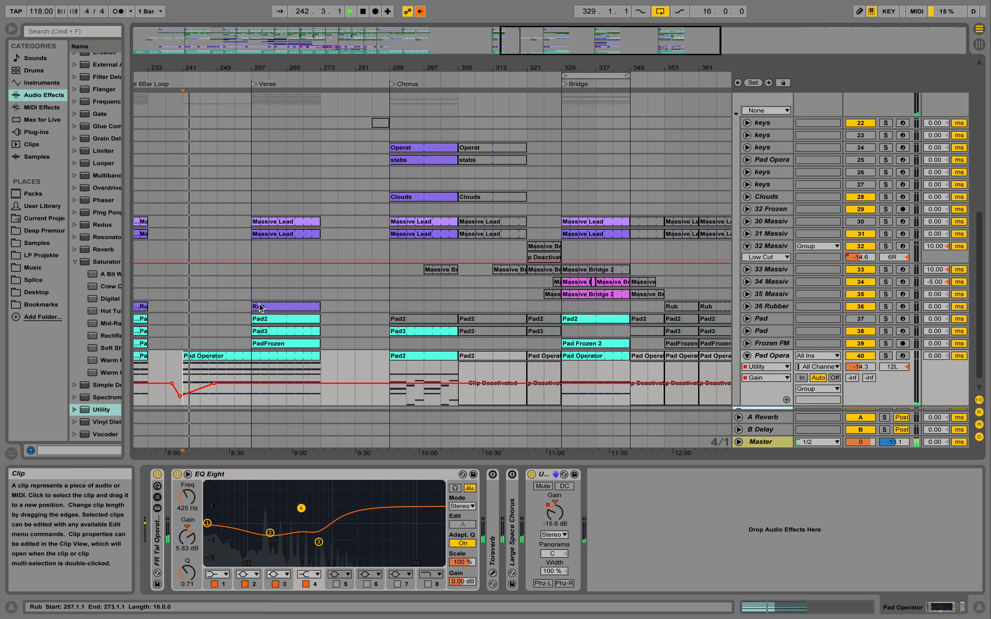
# - Hide the device chain and fold the Instruments group track
pyautogui.scroll(8, 259, 305)
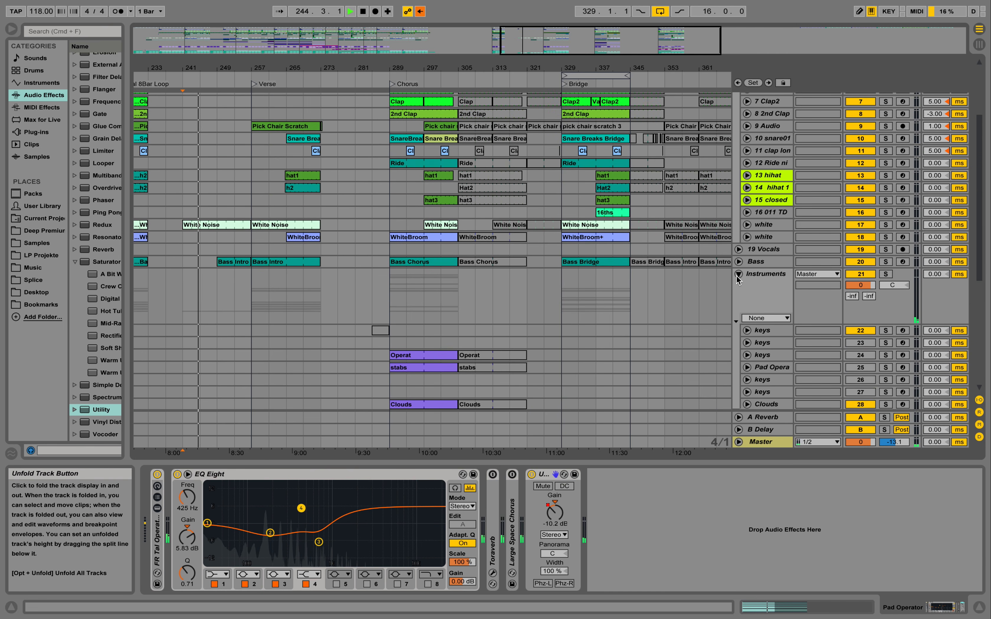
pyautogui.click(979, 607)
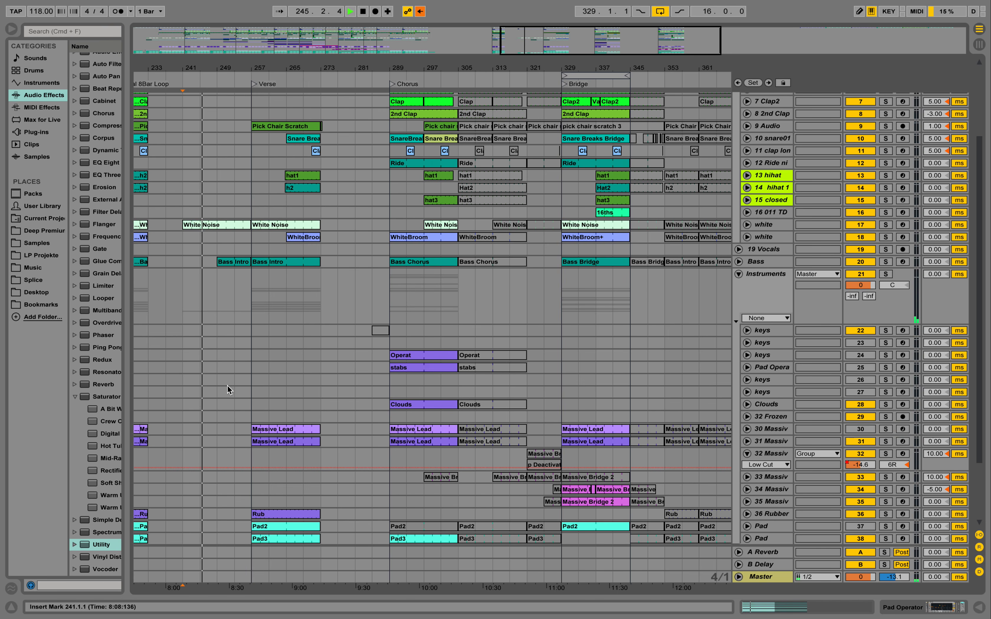
pyautogui.scroll(-2, 414, 333)
pyautogui.click(739, 234)
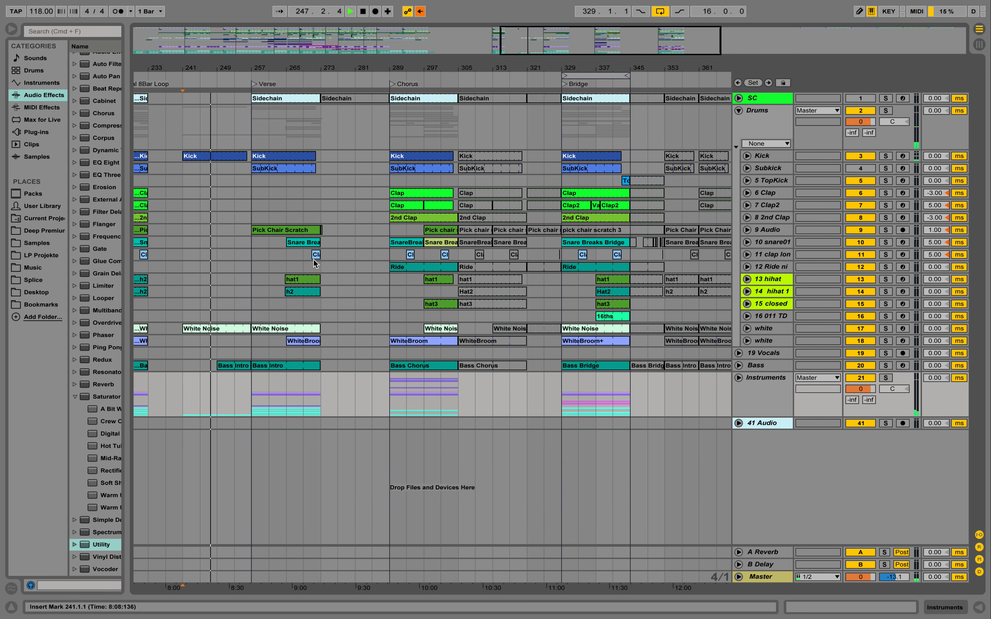
# - Copy the first eight bars of the verse's Pick Chair Scratch clip to bars 249–257, unfold its track and play from bar 249
pyautogui.click(266, 233)
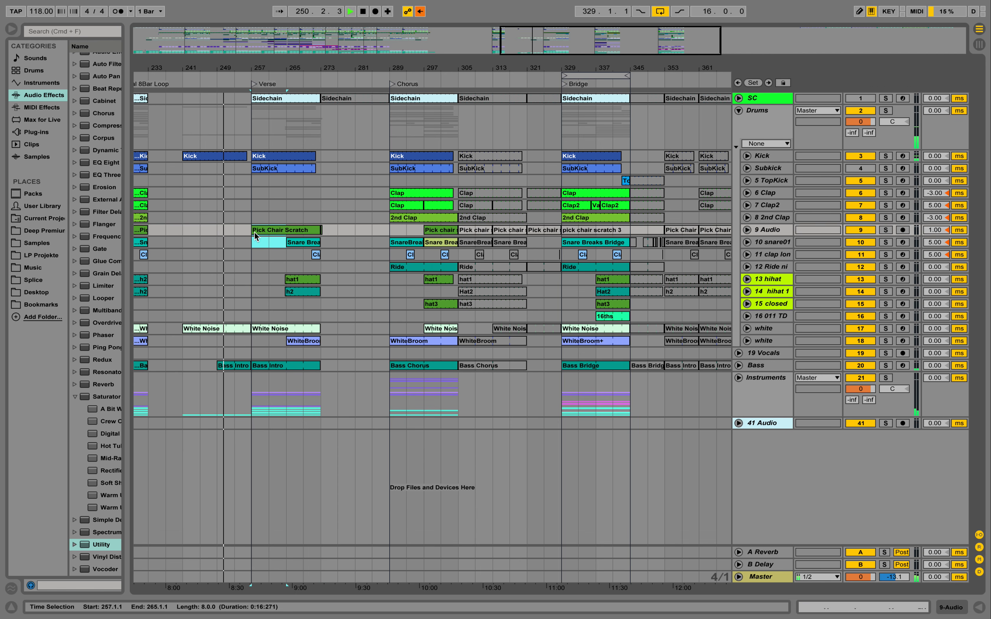
pyautogui.moveTo(264, 231); pyautogui.dragTo(229, 231)
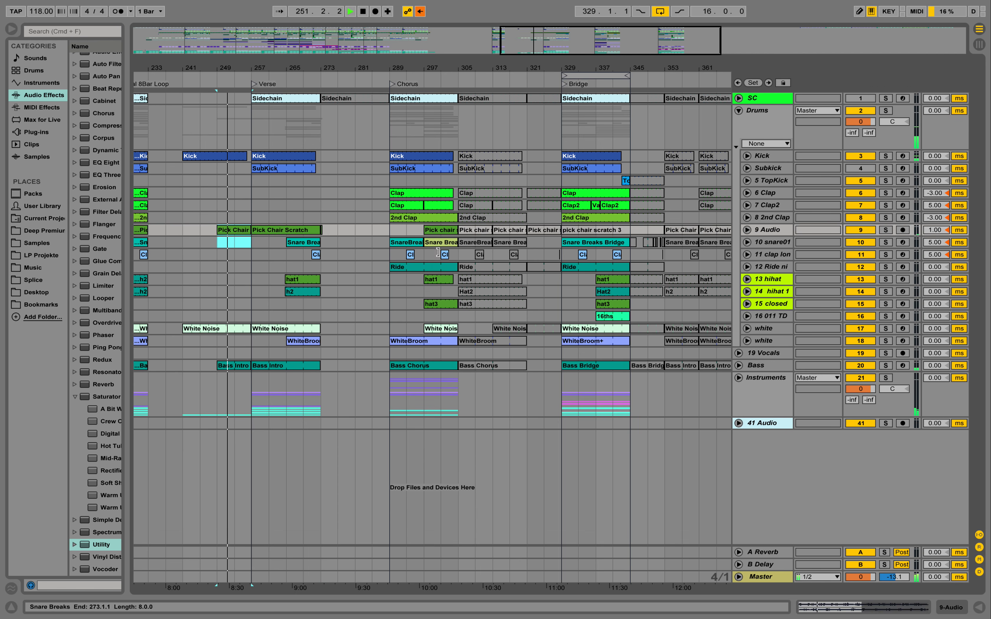
pyautogui.click(746, 230)
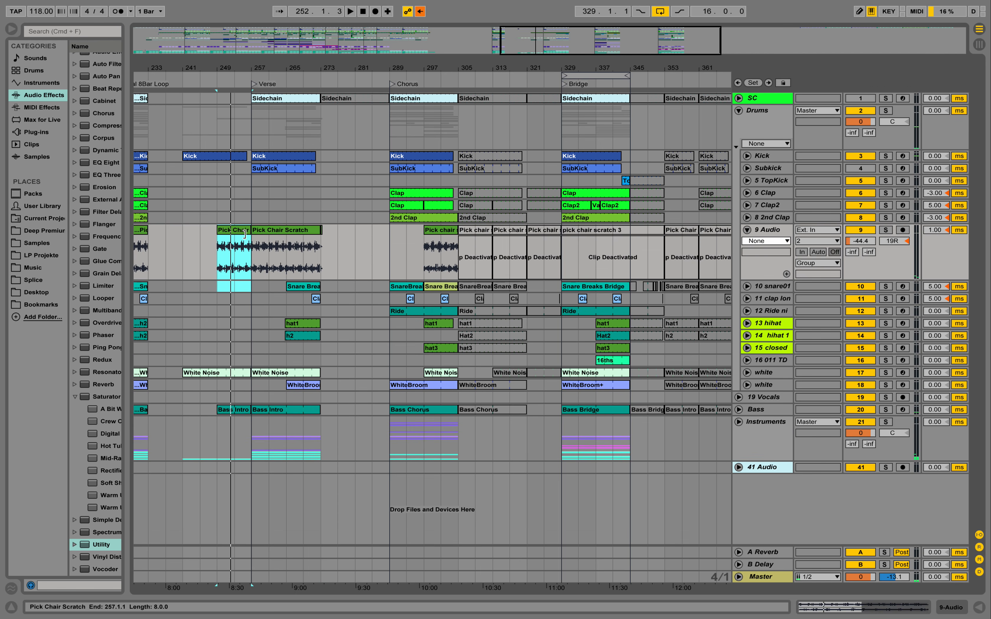
pyautogui.click(220, 247)
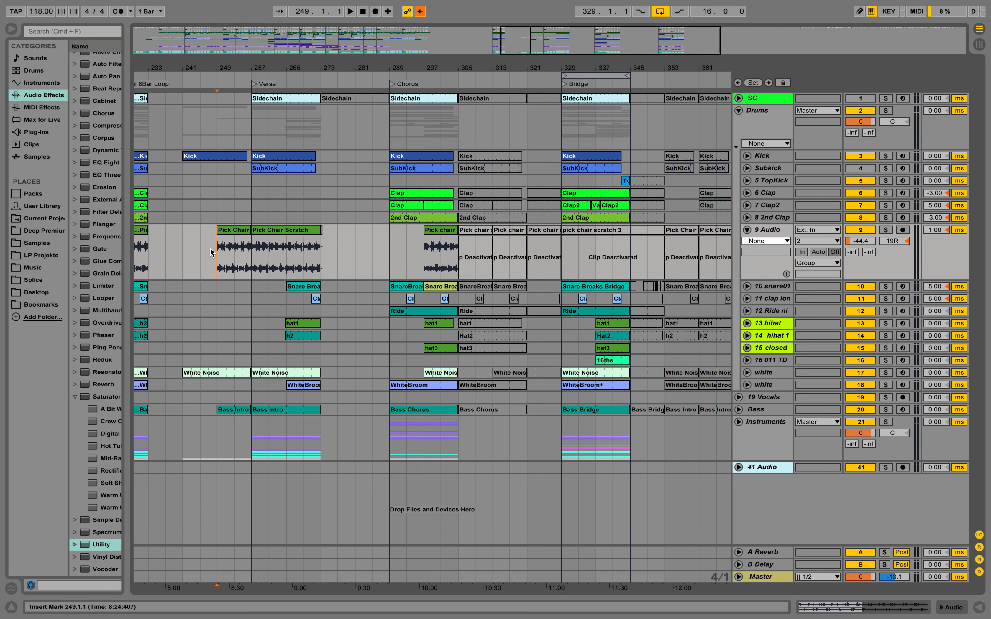
pyautogui.press('space')
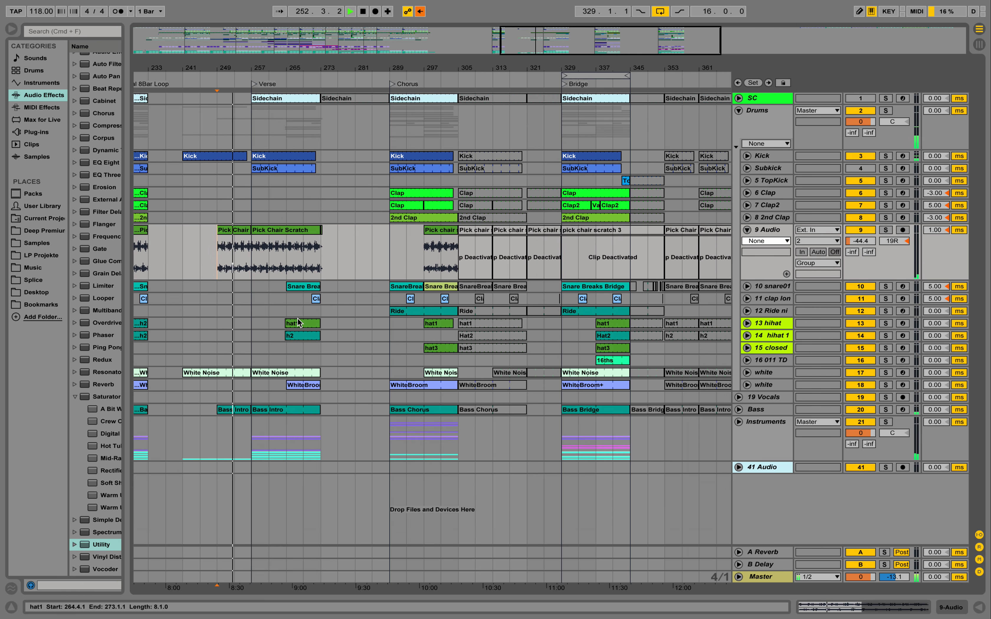
# - Extend the start of the verse's Sidechain clip back to bar 241 and stop playback after listening
pyautogui.moveTo(252, 95); pyautogui.dragTo(182, 92)
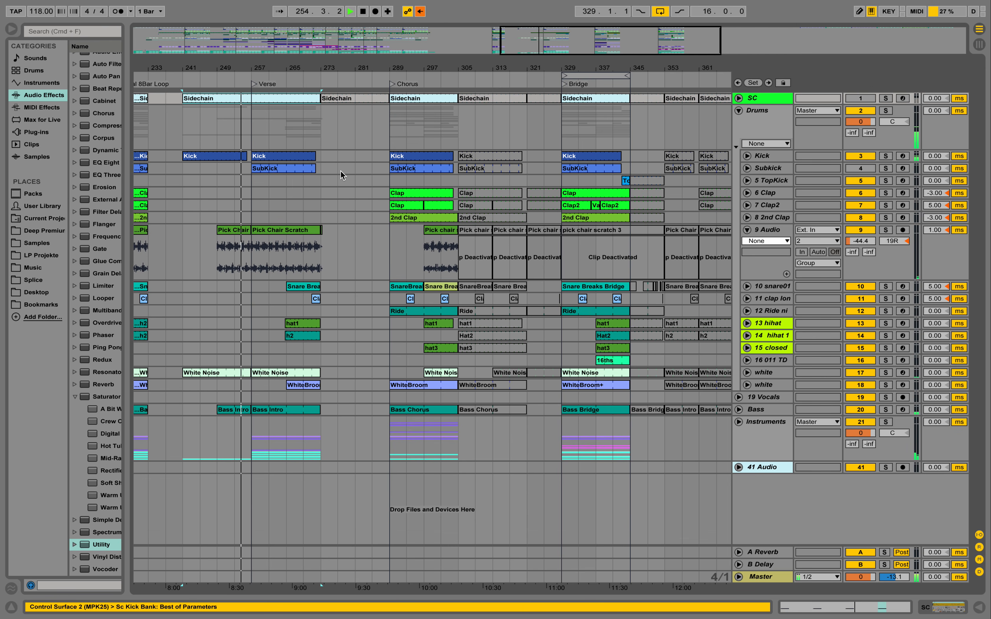
pyautogui.click(304, 171)
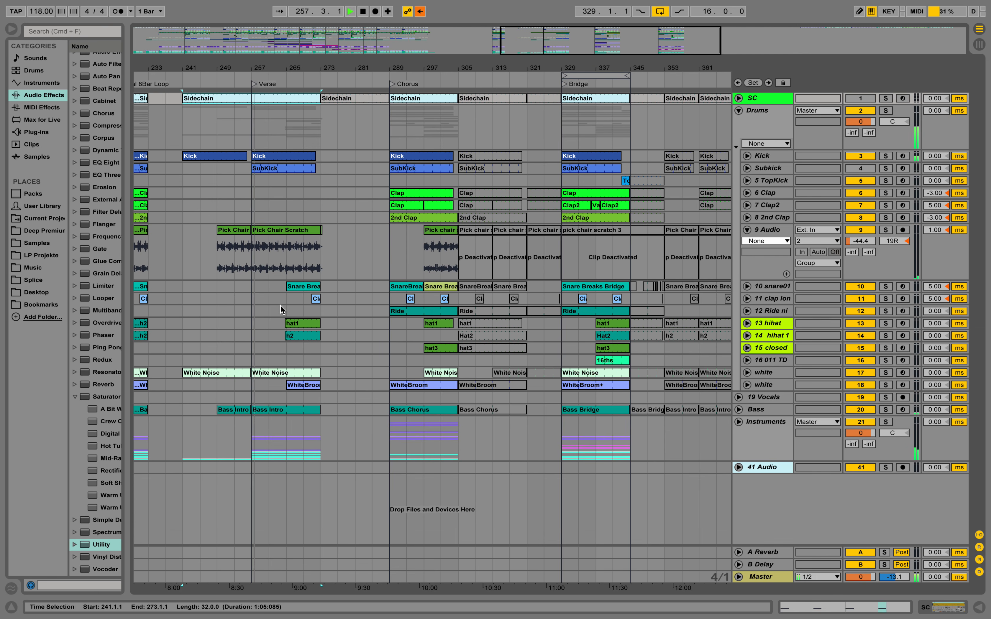
pyautogui.press('space')
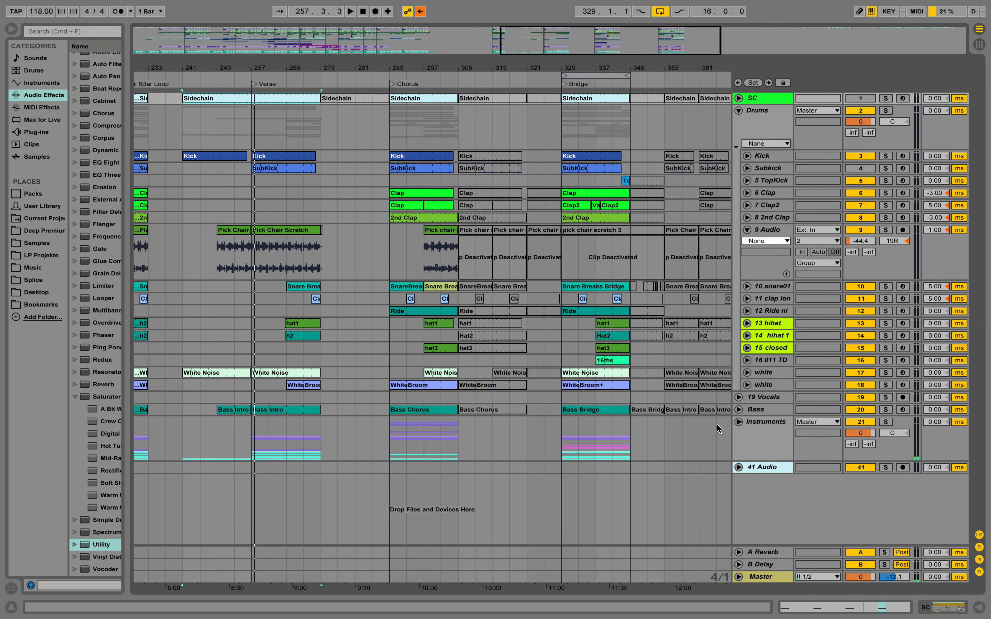
# - Unfold the Instruments group and track 31 Massive, and extend the start of its verse Massive Lead clip back to bar 241
pyautogui.click(738, 422)
pyautogui.scroll(-10, 491, 369)
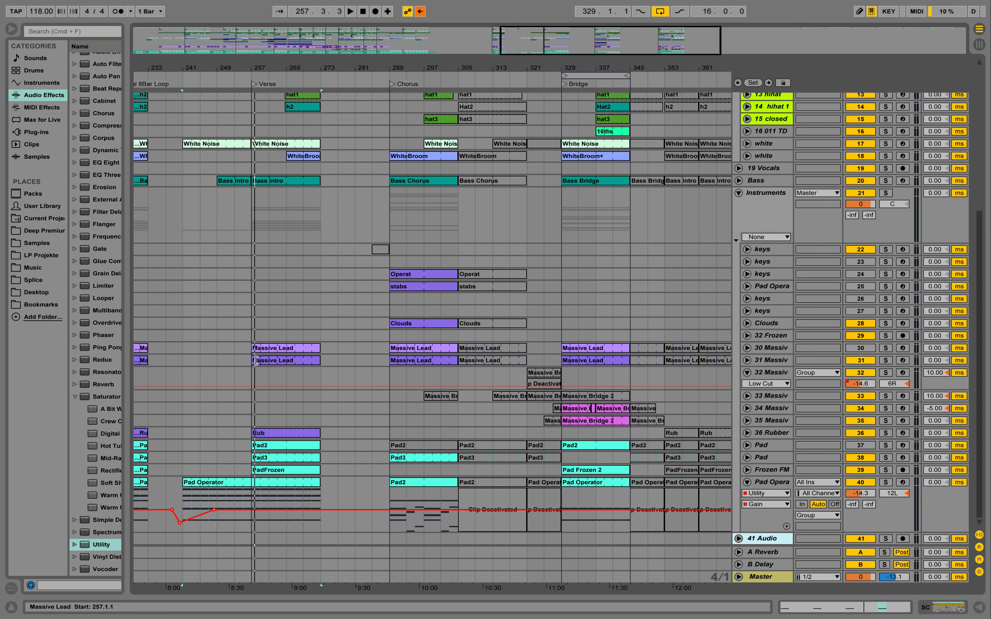
pyautogui.click(747, 360)
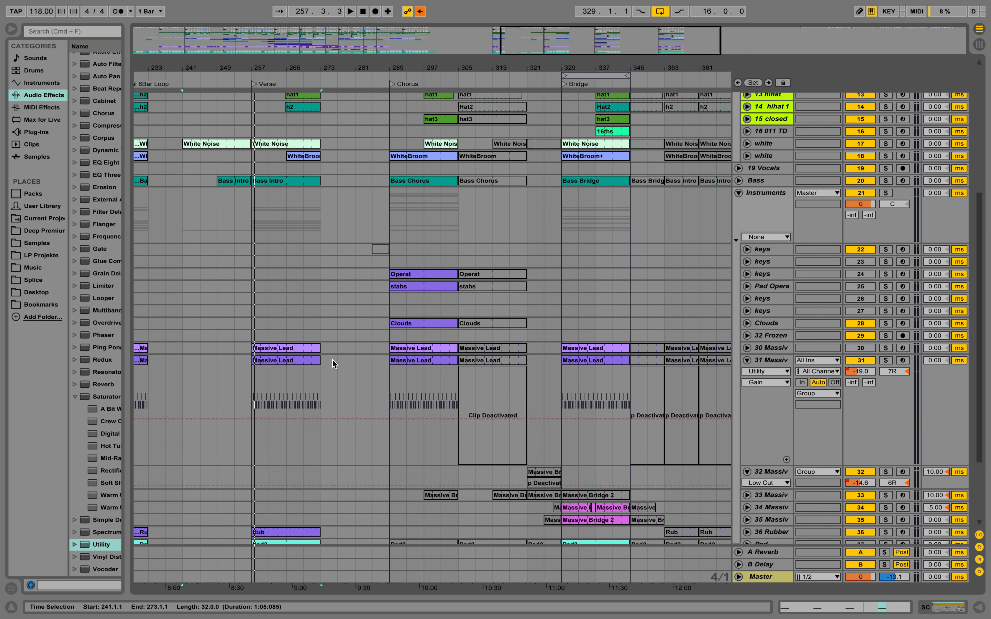
pyautogui.moveTo(254, 365); pyautogui.dragTo(182, 358)
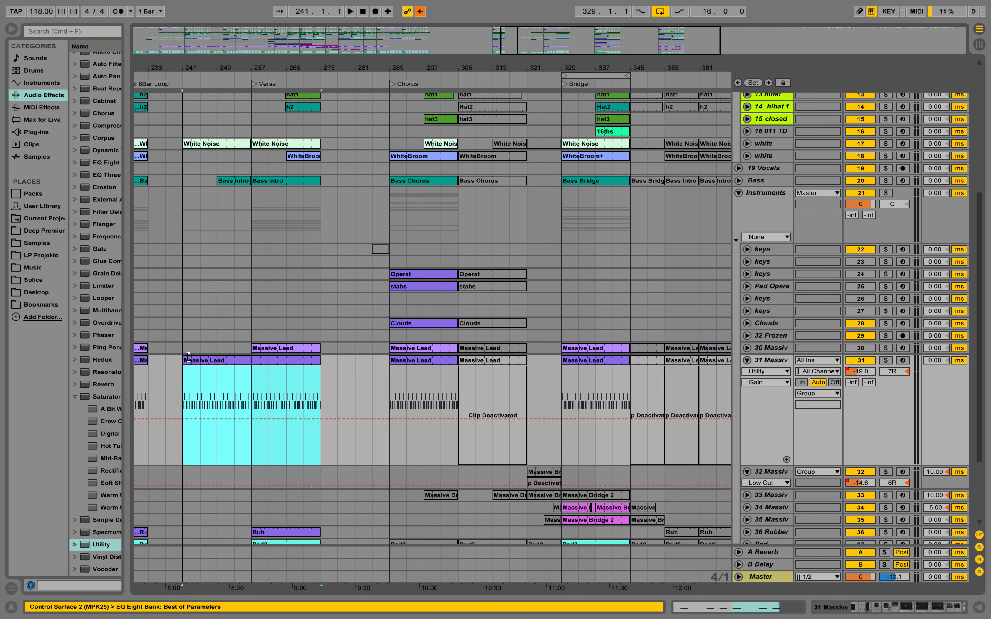
# - Solo track 31 Massive, play it briefly from bar 241 and show the Utility at the end of its device chain
pyautogui.click(885, 360)
pyautogui.press('space')
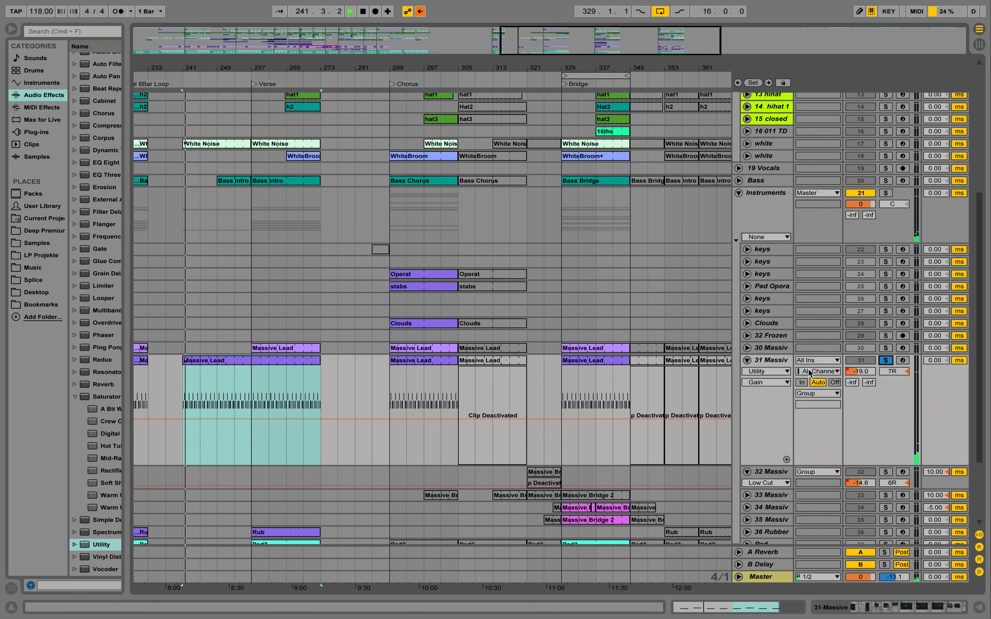
pyautogui.doubleClick(787, 361)
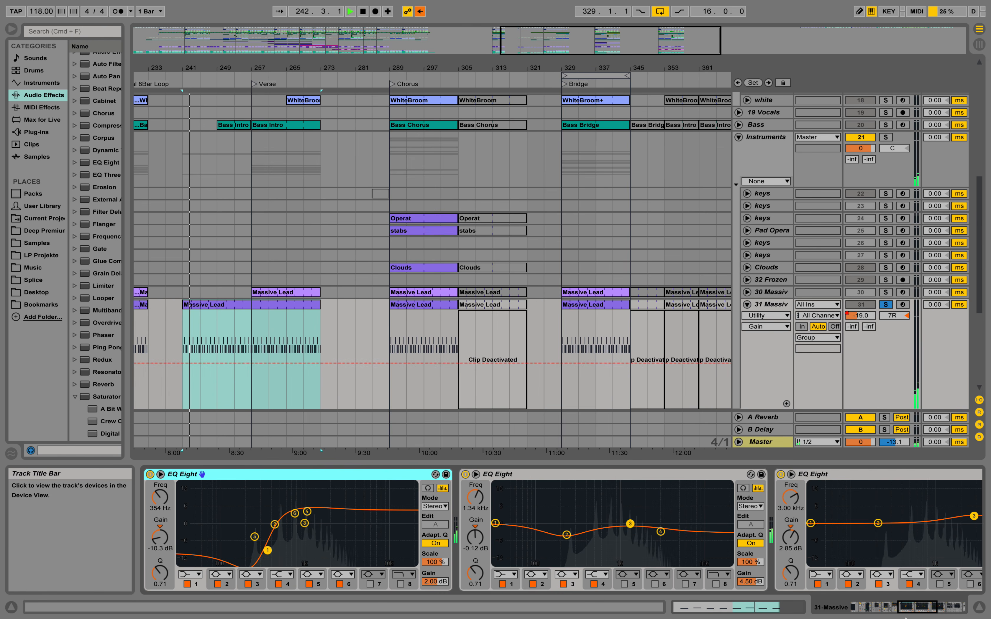
pyautogui.click(956, 608)
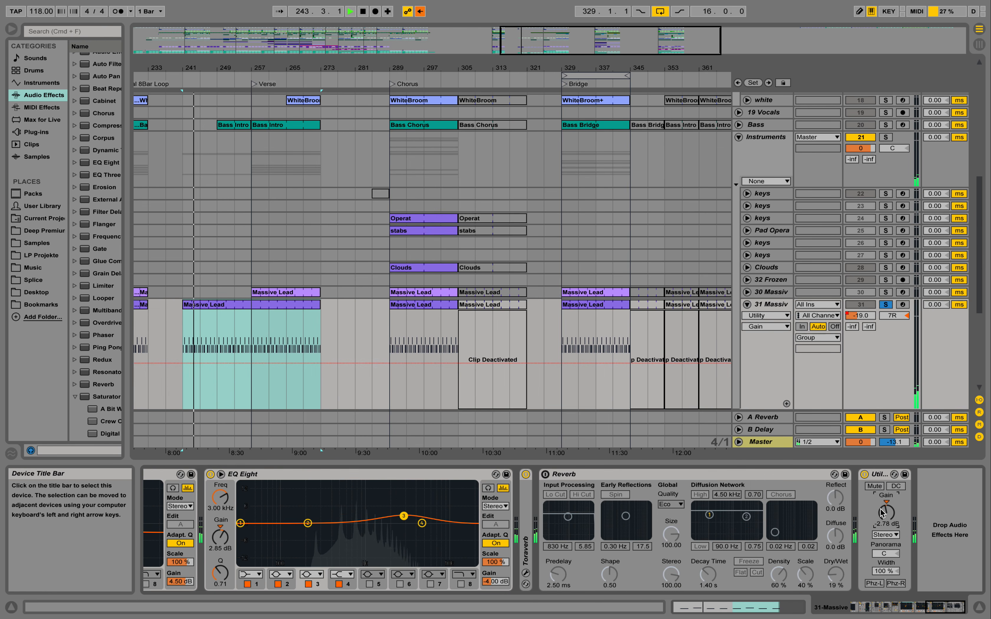
pyautogui.press('space')
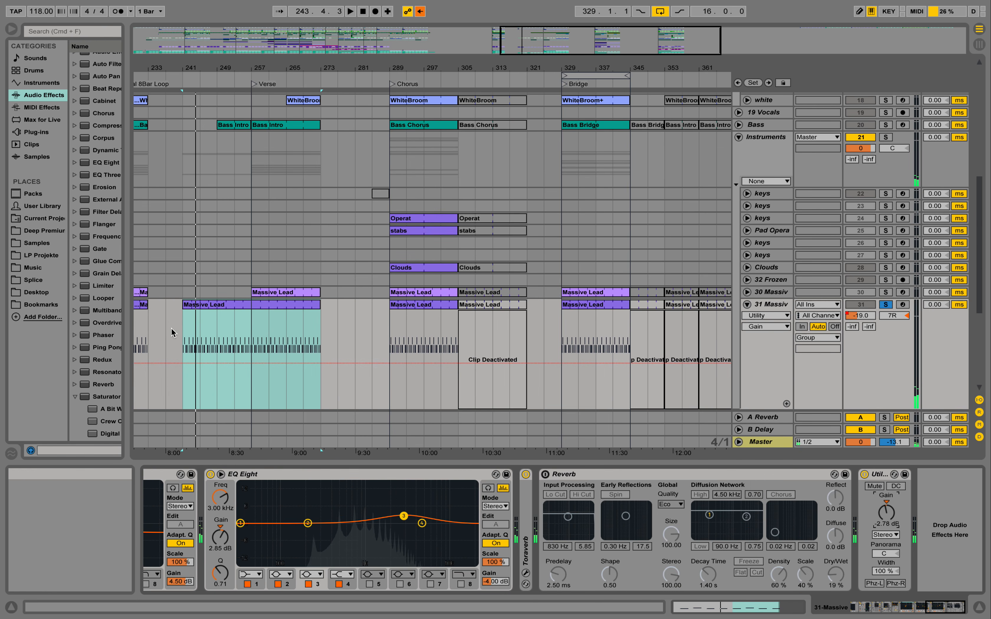
# - Automate the Utility gain on track 31 Massive to rise from about bar 240 to about bar 254
pyautogui.click(238, 364)
pyautogui.moveTo(200, 363); pyautogui.dragTo(199, 376)
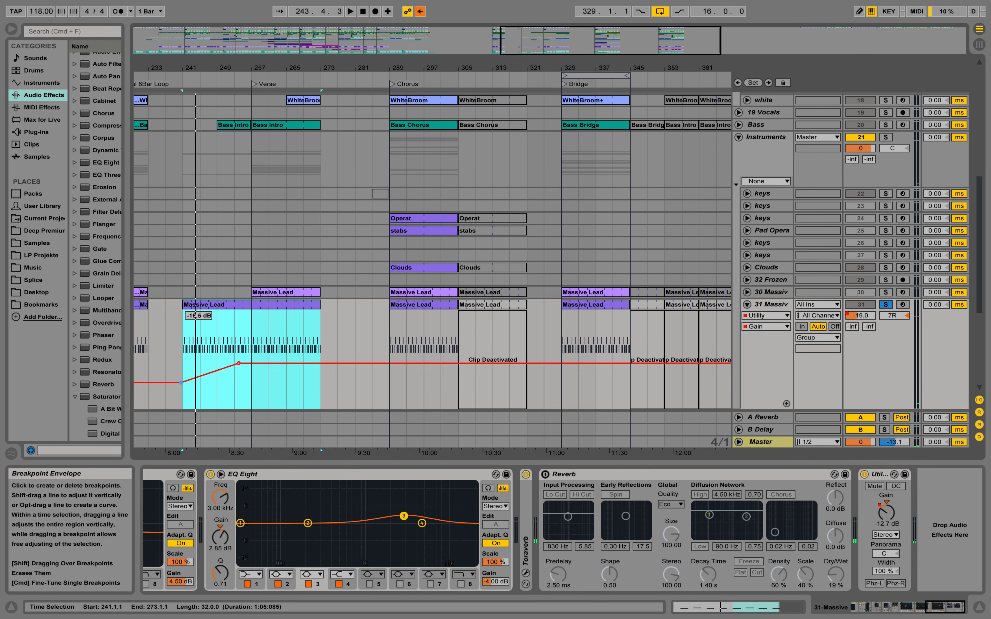
pyautogui.click(182, 383)
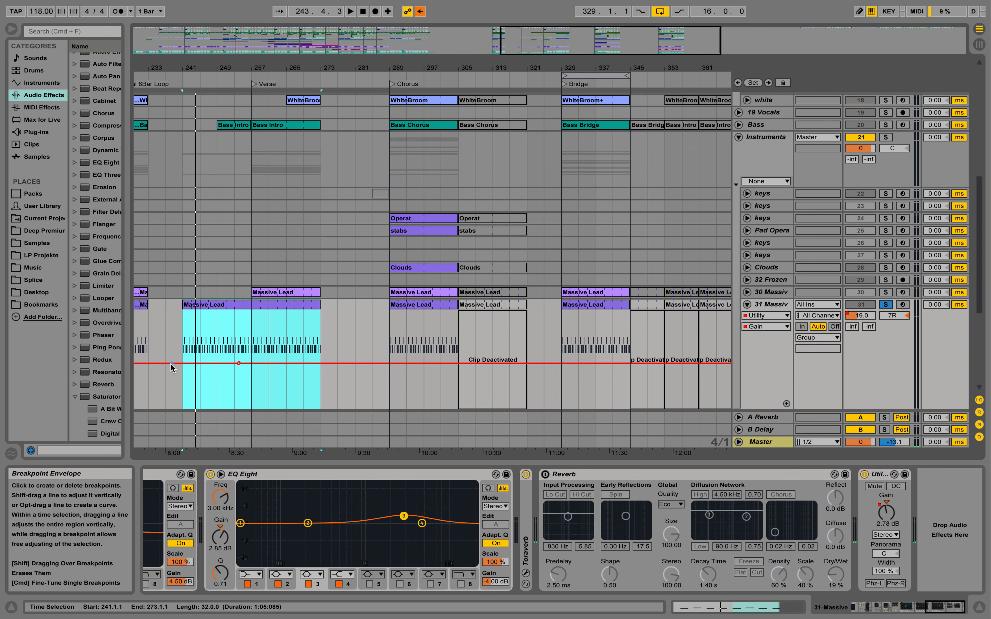
pyautogui.click(170, 364)
pyautogui.moveTo(181, 363); pyautogui.dragTo(176, 398)
pyautogui.click(184, 381)
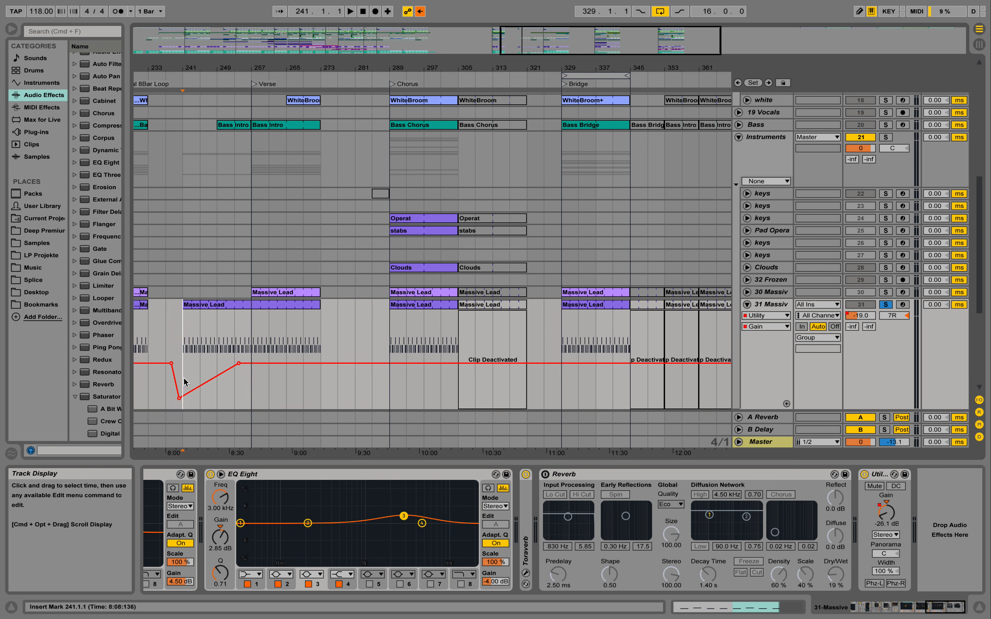
# - Unsolo track 31 Massive, play from bar 241 and move the end of its gain fade-in to about bar 257
pyautogui.click(886, 305)
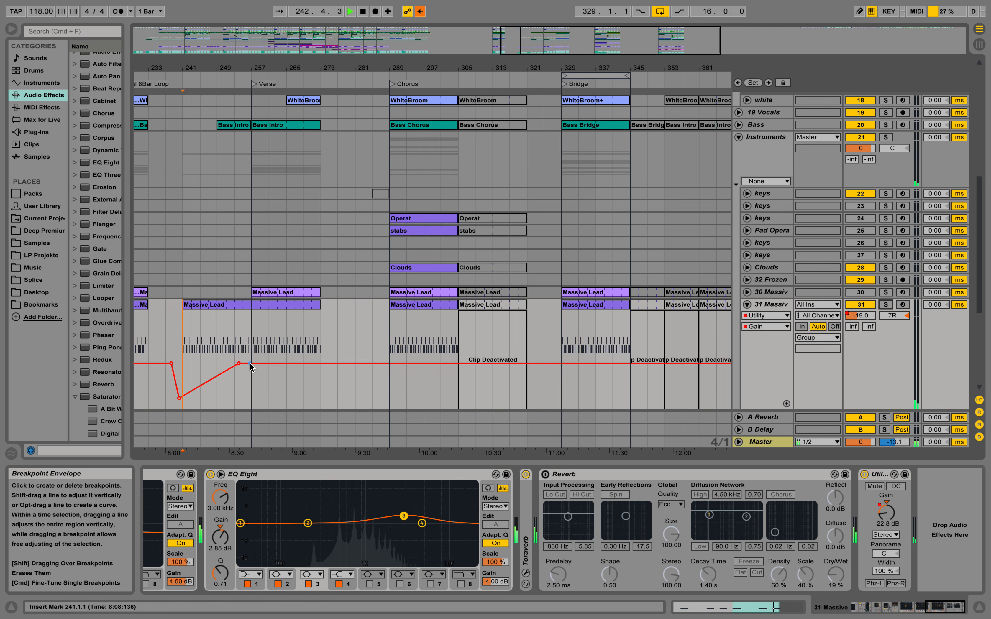
pyautogui.click(239, 363)
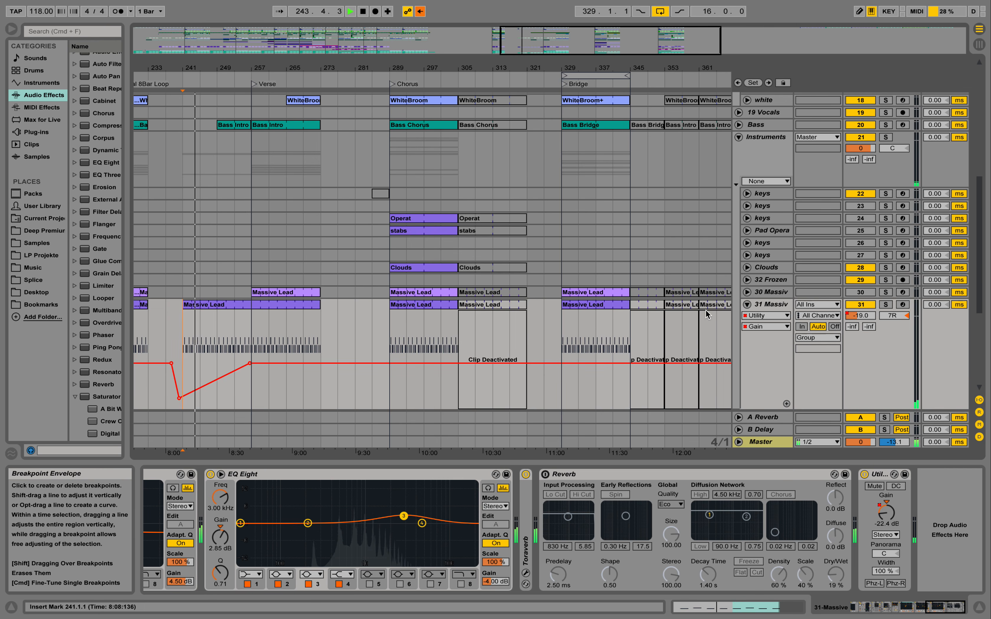
pyautogui.click(747, 304)
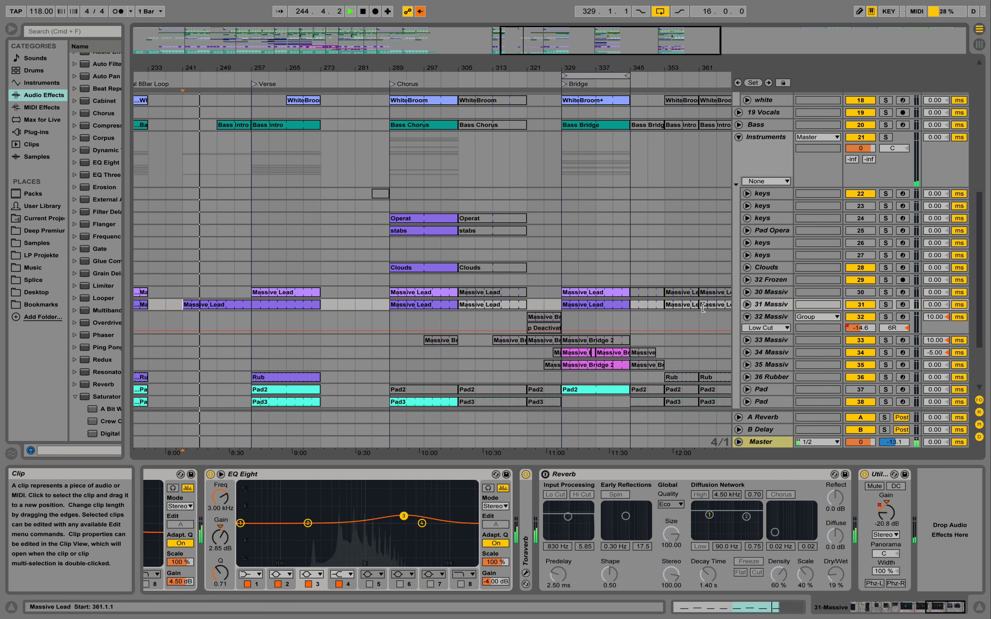
pyautogui.click(747, 305)
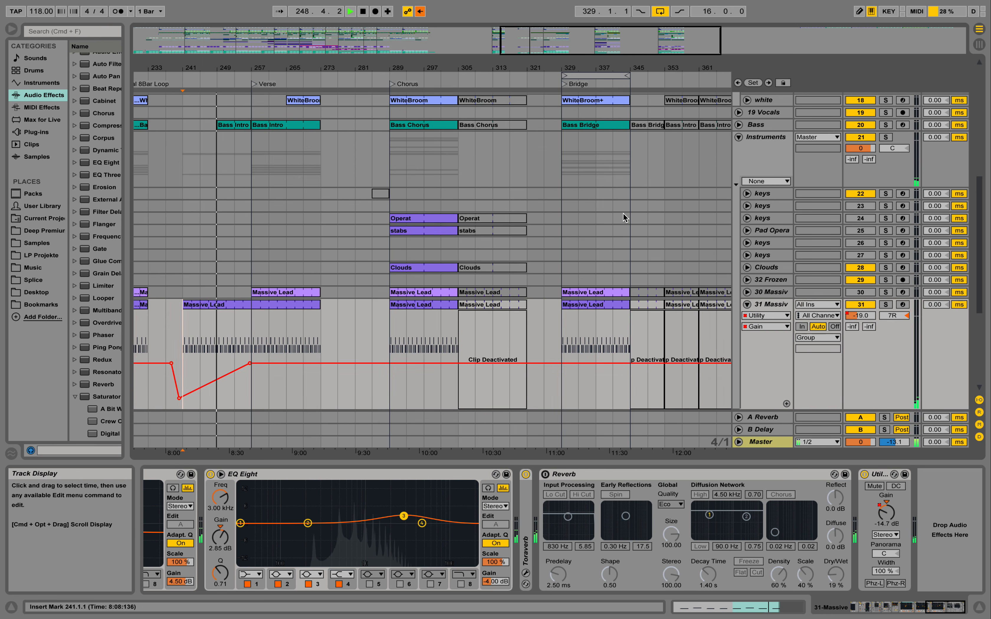
# - Extend the start of the verse's Rub clip on track 36 Rubber back to bar 253
pyautogui.scroll(2, 420, 203)
pyautogui.scroll(-2, 394, 212)
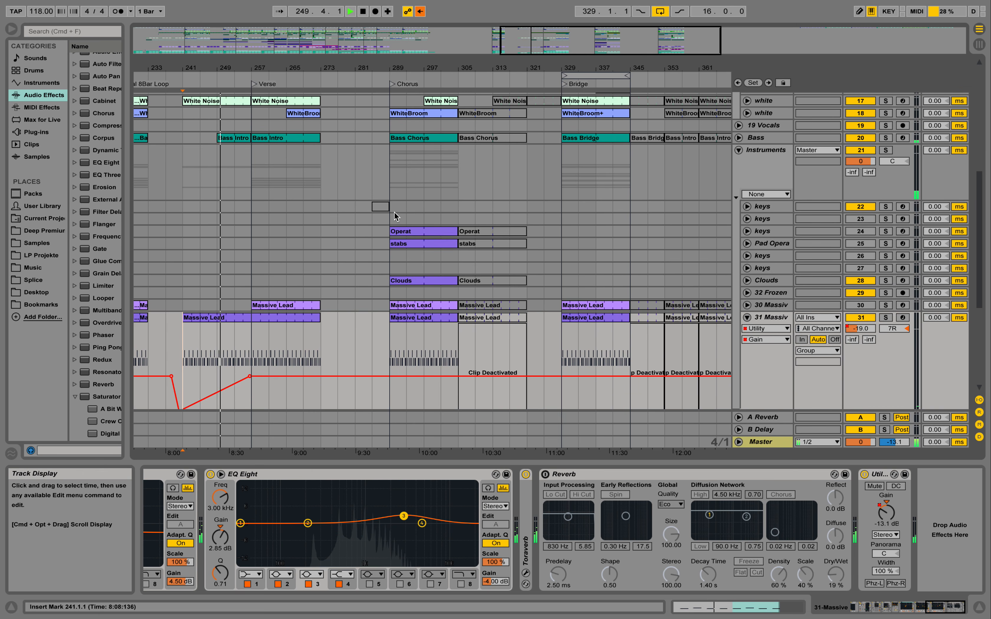
pyautogui.scroll(2, 394, 212)
pyautogui.scroll(-3, 393, 212)
pyautogui.scroll(-6, 394, 212)
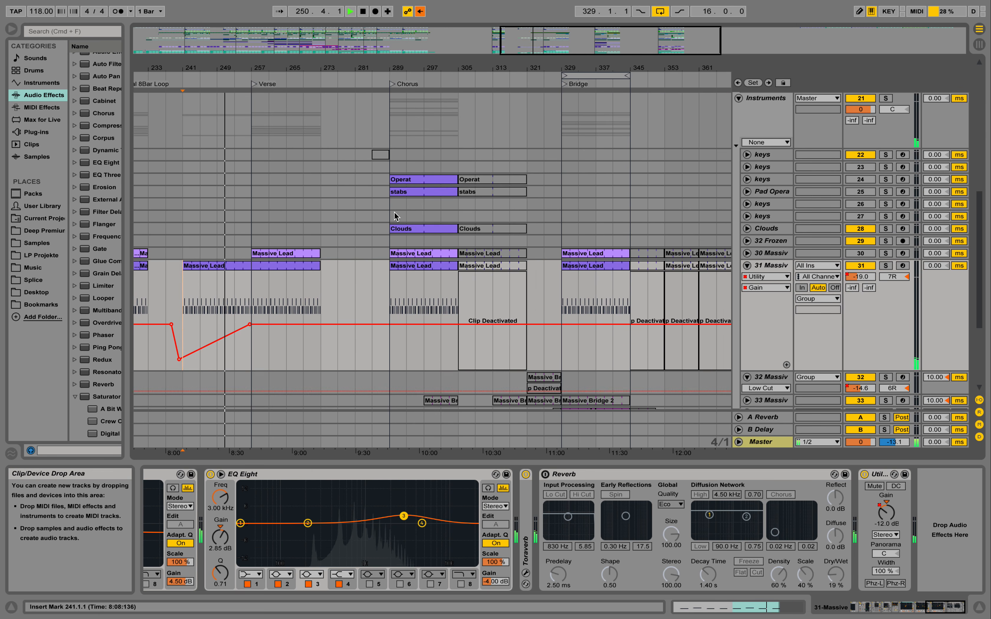
pyautogui.scroll(7, 343, 218)
pyautogui.scroll(-6, 343, 219)
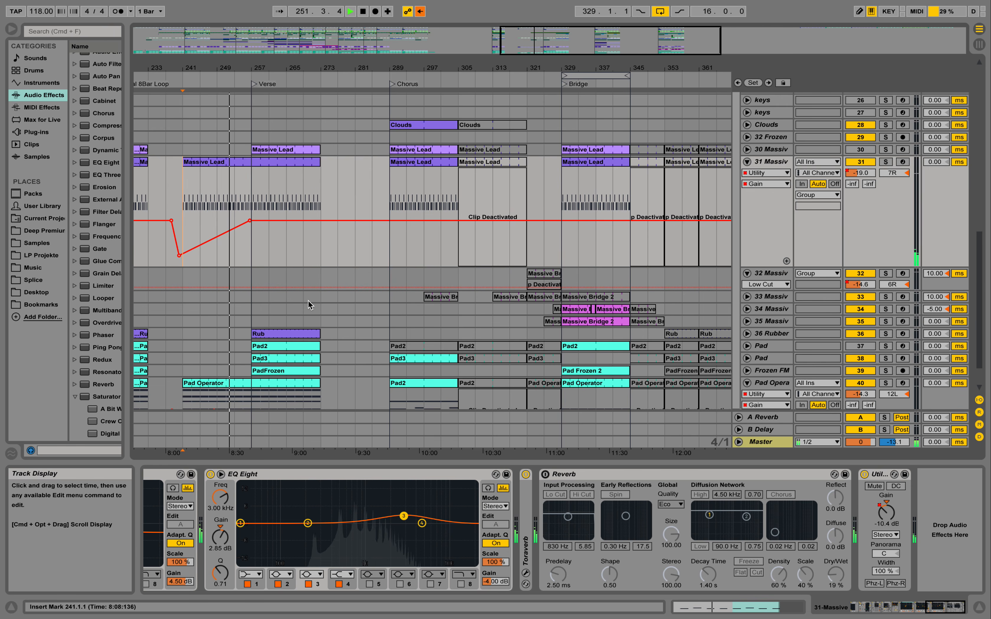
pyautogui.moveTo(257, 334); pyautogui.dragTo(236, 334)
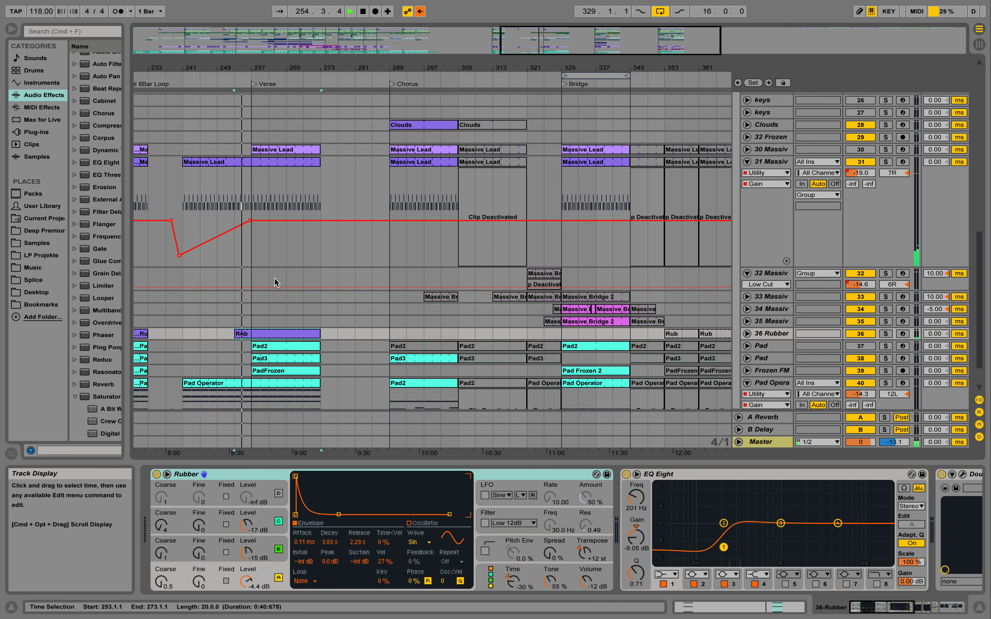
# - Stop playback, copy bars 265–273 of the 11 clap long track to bars 249–257, and play the lead-in to the verse
pyautogui.scroll(2, 274, 288)
pyautogui.scroll(3, 273, 286)
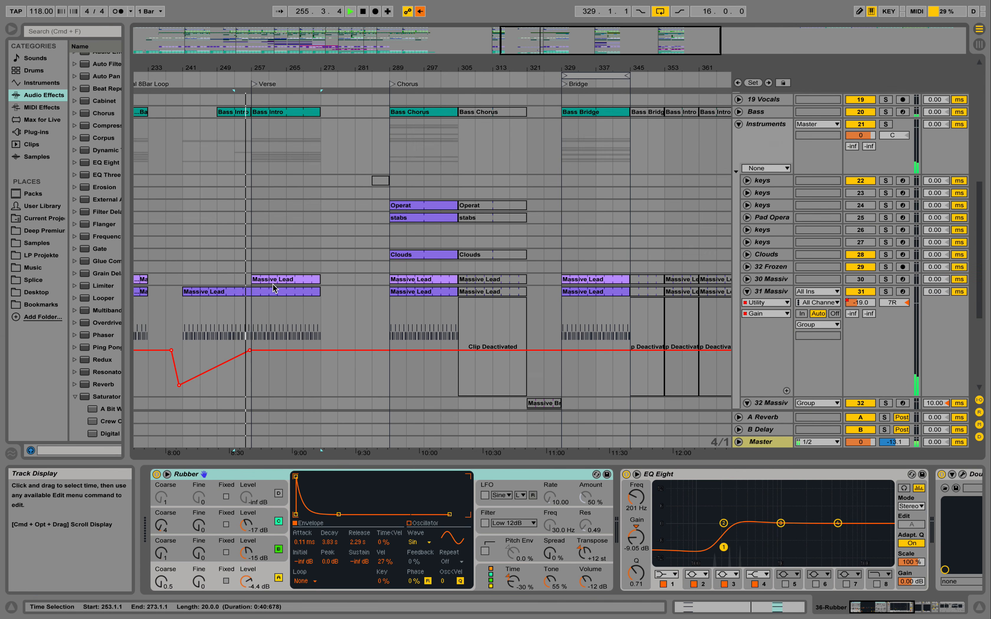
pyautogui.scroll(1, 364, 205)
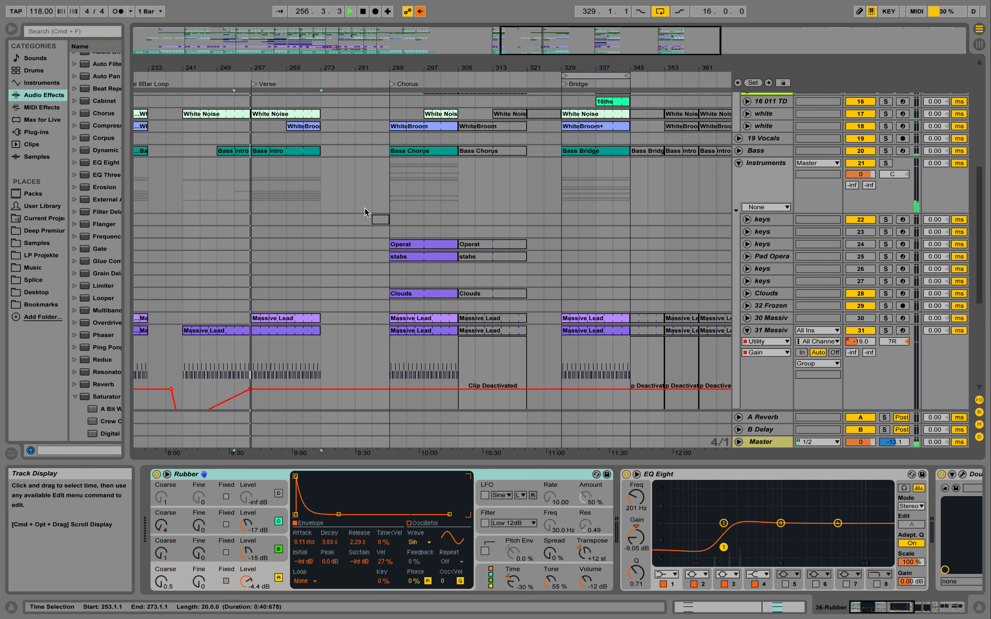
pyautogui.scroll(5, 364, 209)
pyautogui.scroll(2, 362, 207)
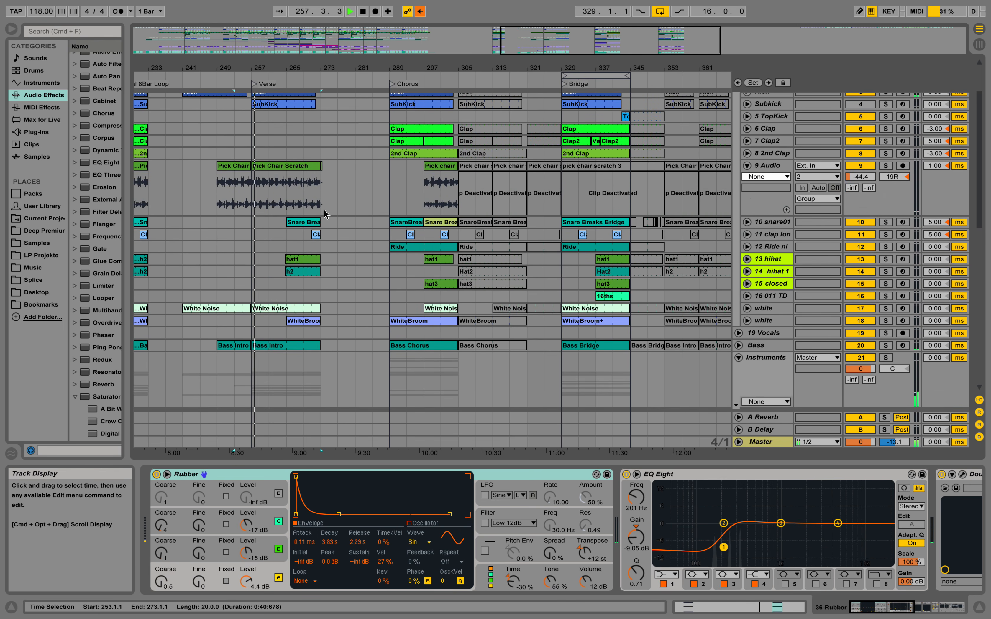
pyautogui.press('space')
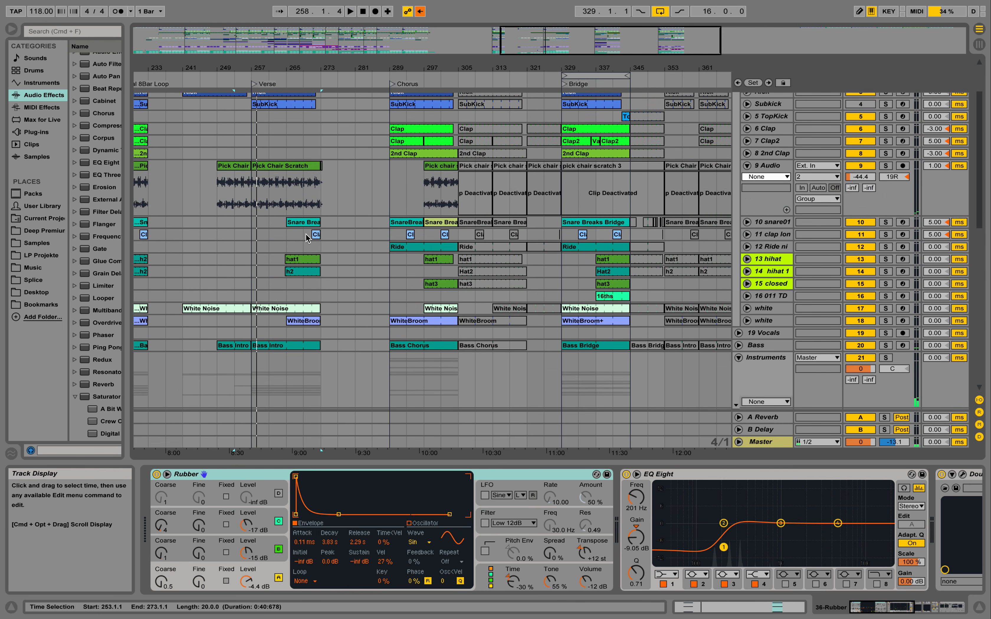
pyautogui.moveTo(286, 234); pyautogui.dragTo(321, 235)
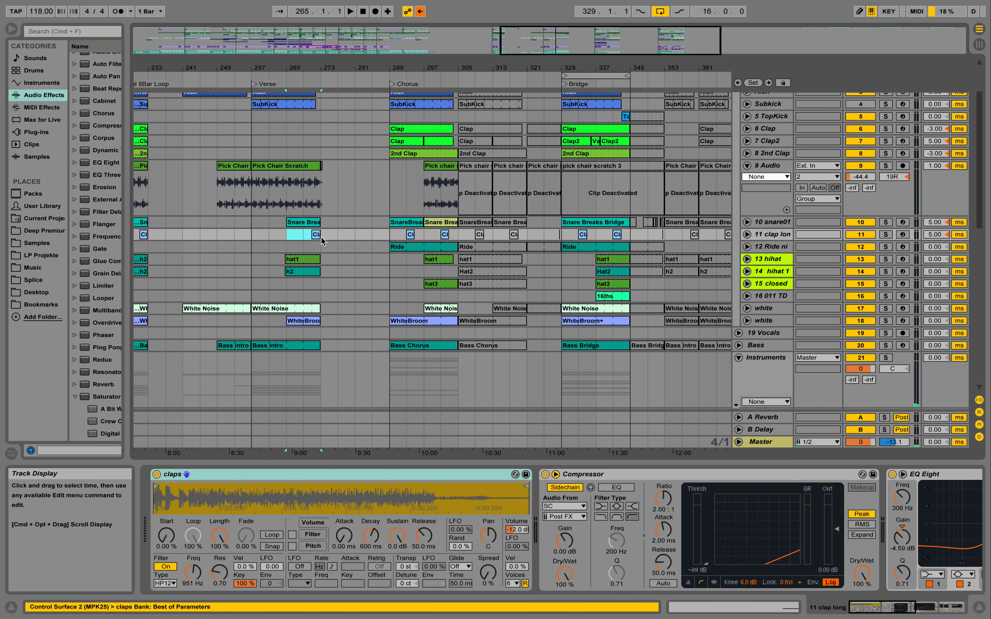
pyautogui.moveTo(317, 236); pyautogui.dragTo(247, 232)
pyautogui.moveTo(221, 145); pyautogui.dragTo(221, 144)
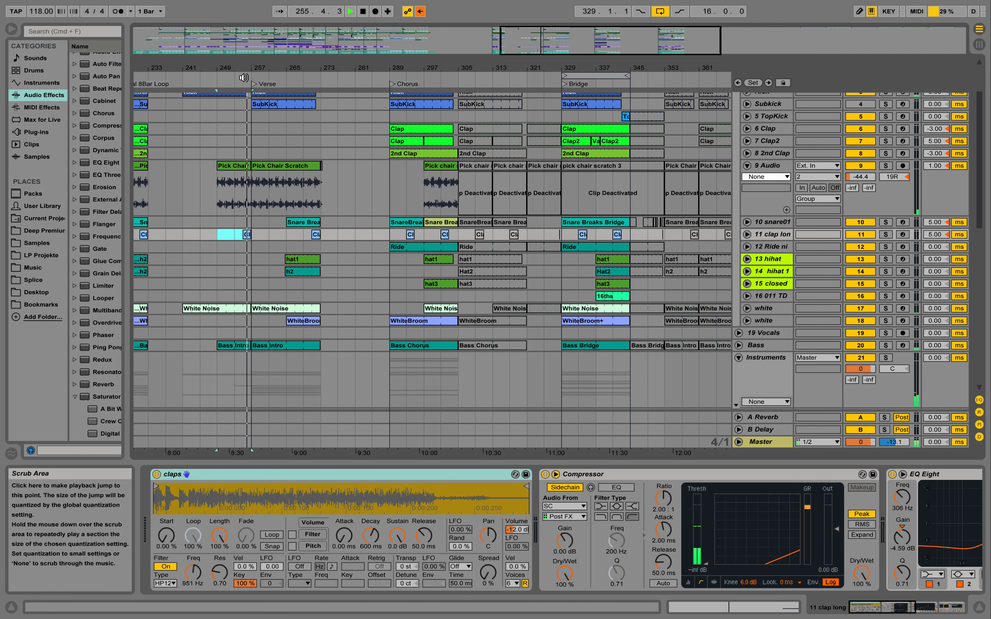
# - Unfold the 11 clap long track and hide the detail view to enlarge the arrangement
pyautogui.click(747, 234)
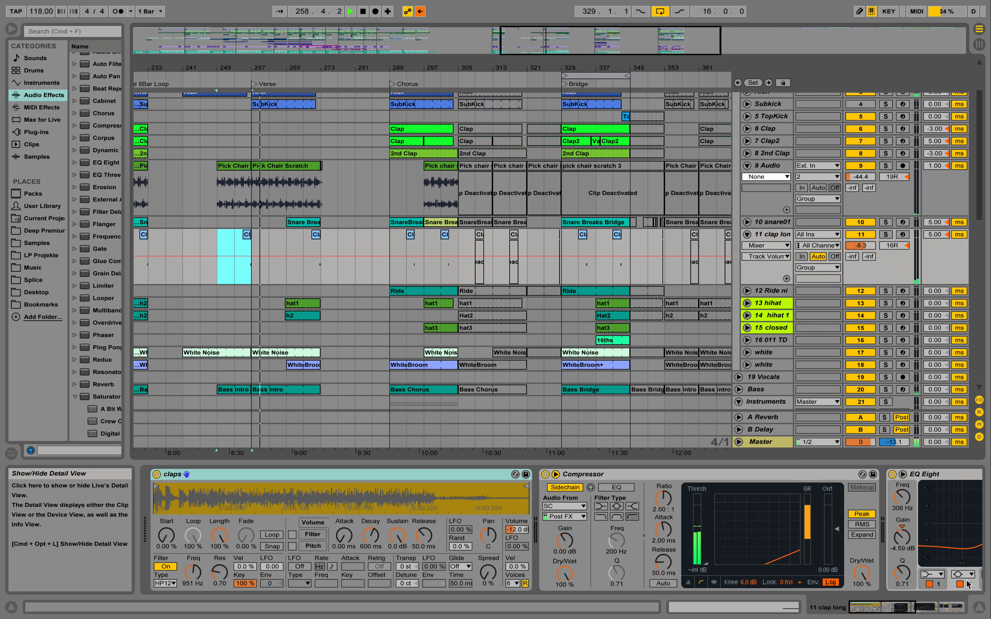
pyautogui.click(978, 607)
# - Copy eight bars of the chorus claps on tracks 7 Clap2 and 6 Clap to bars 265–273 of the verse
pyautogui.scroll(1, 319, 139)
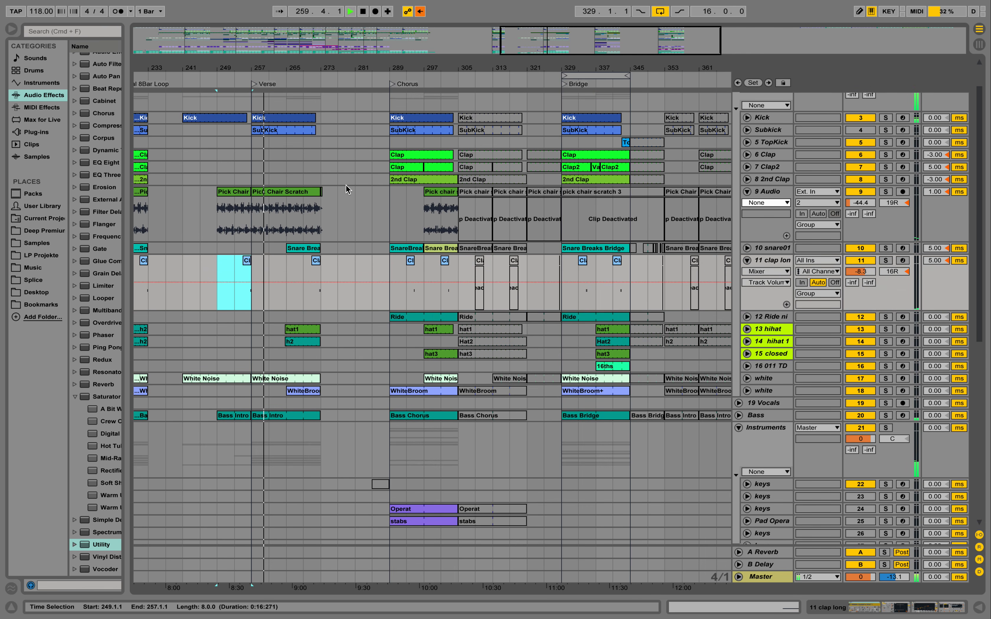
pyautogui.scroll(1, 346, 187)
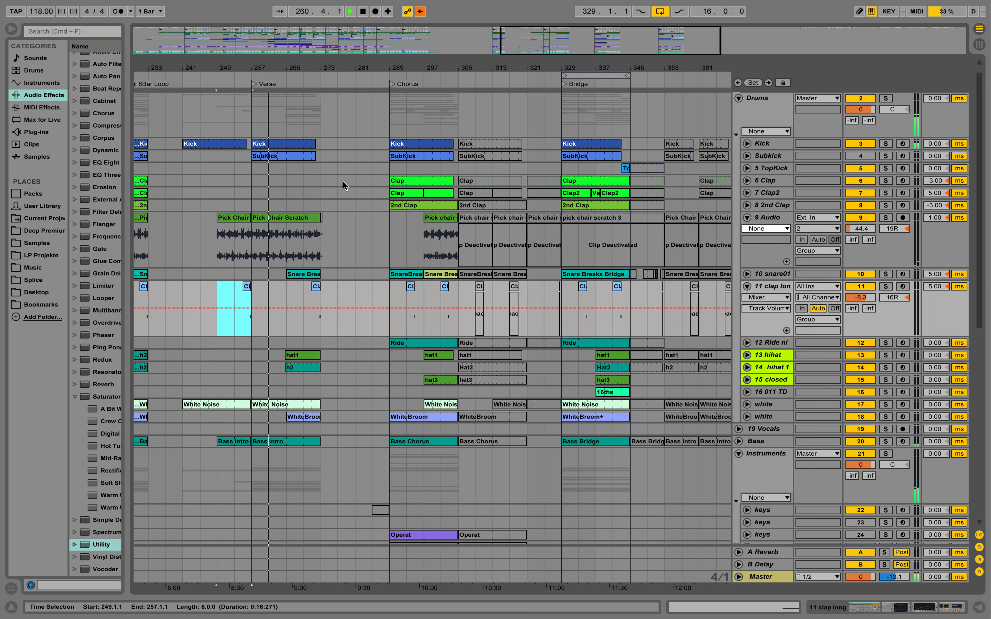
pyautogui.scroll(1, 318, 184)
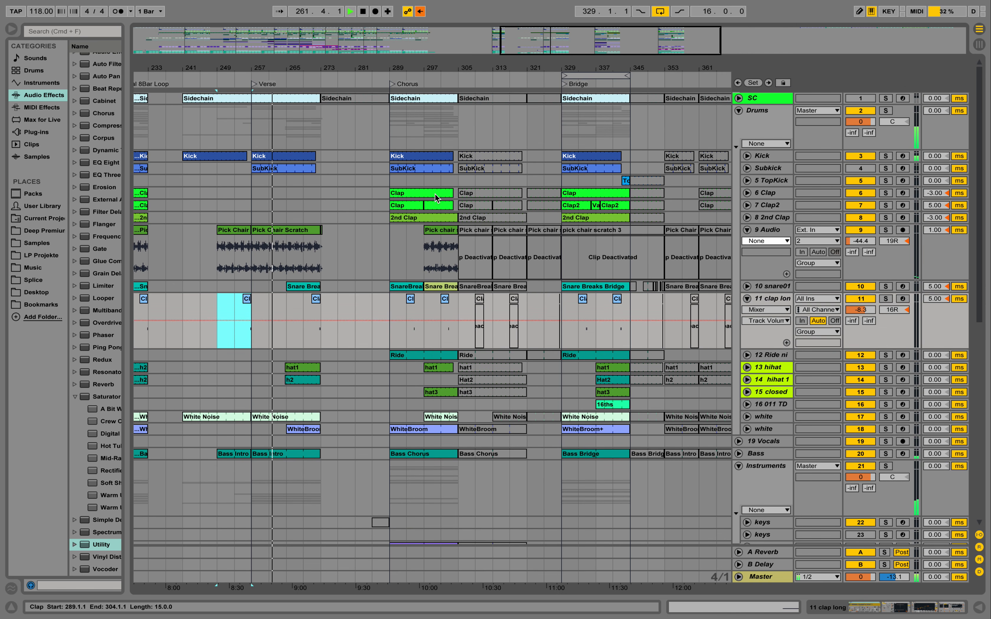
pyautogui.click(422, 193)
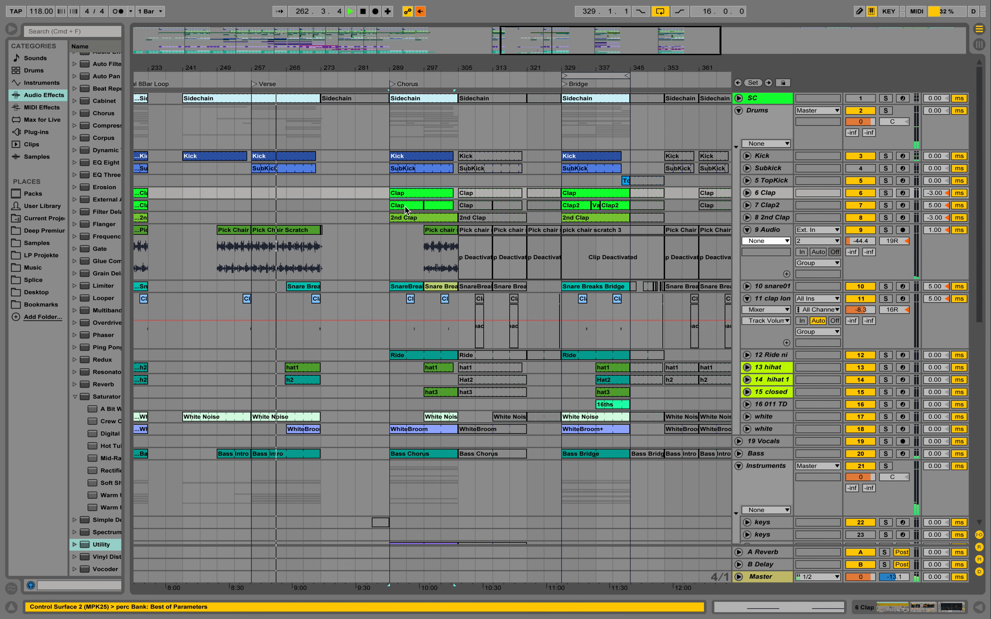
pyautogui.moveTo(405, 206); pyautogui.dragTo(284, 201)
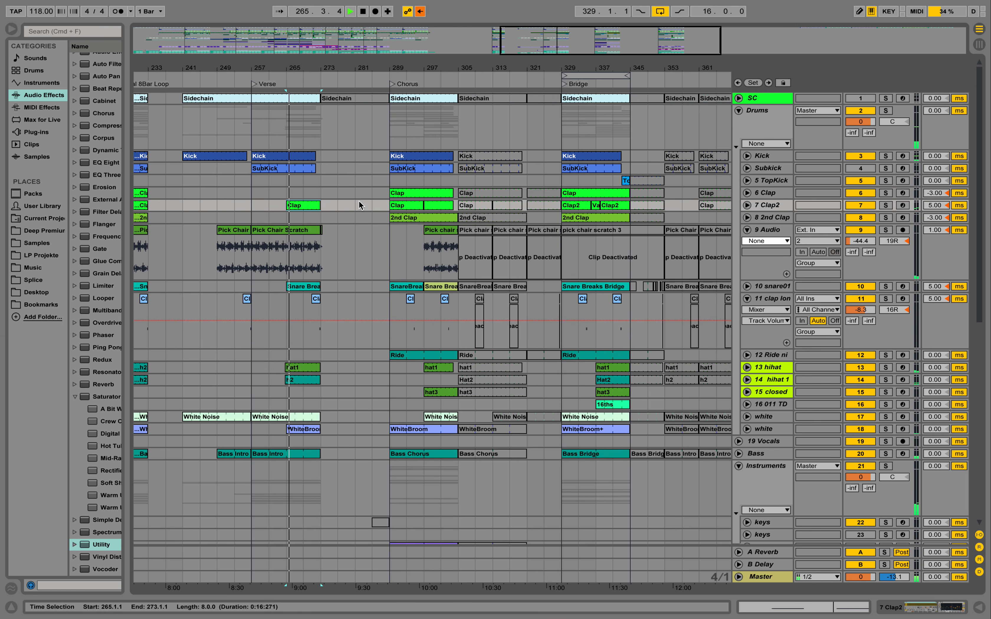
pyautogui.moveTo(412, 191); pyautogui.dragTo(309, 190)
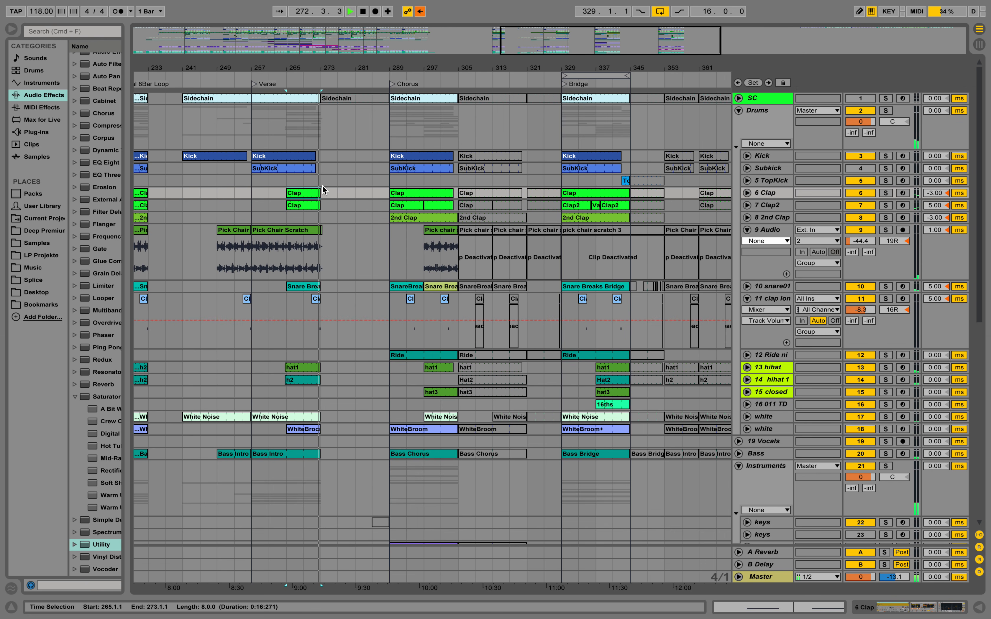
# - Extend the end of the verse's Pad Operator clip on track 40 to bar 289, where the chorus starts
pyautogui.scroll(-3, 325, 190)
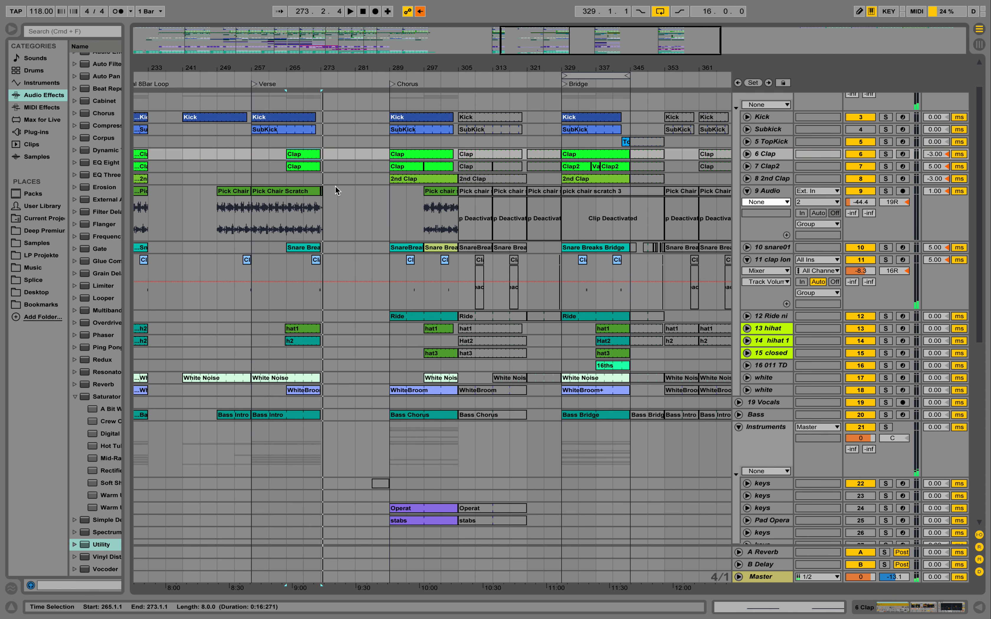
pyautogui.scroll(3, 339, 192)
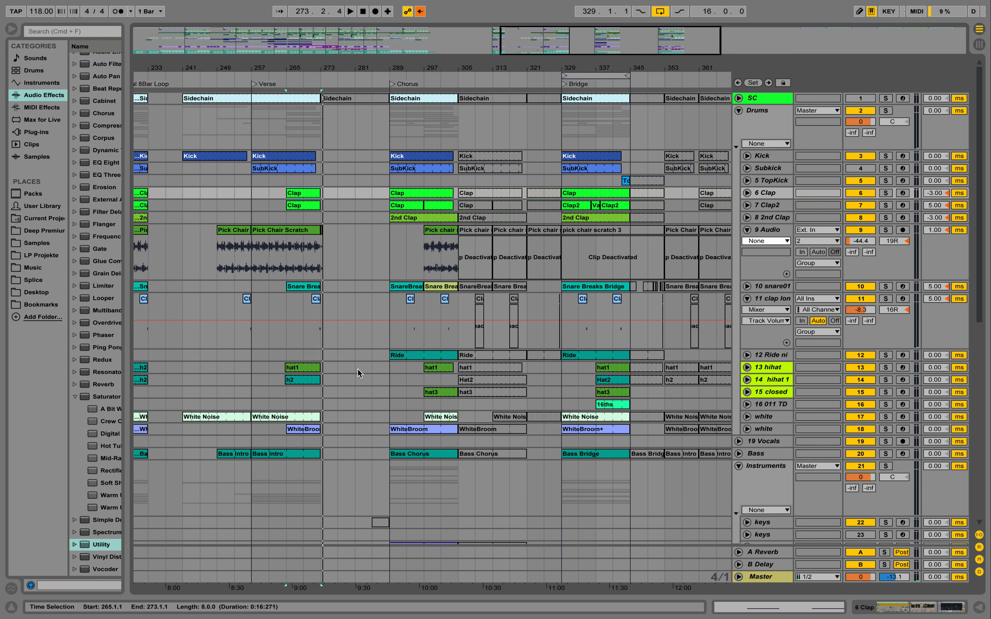
pyautogui.scroll(-15, 358, 372)
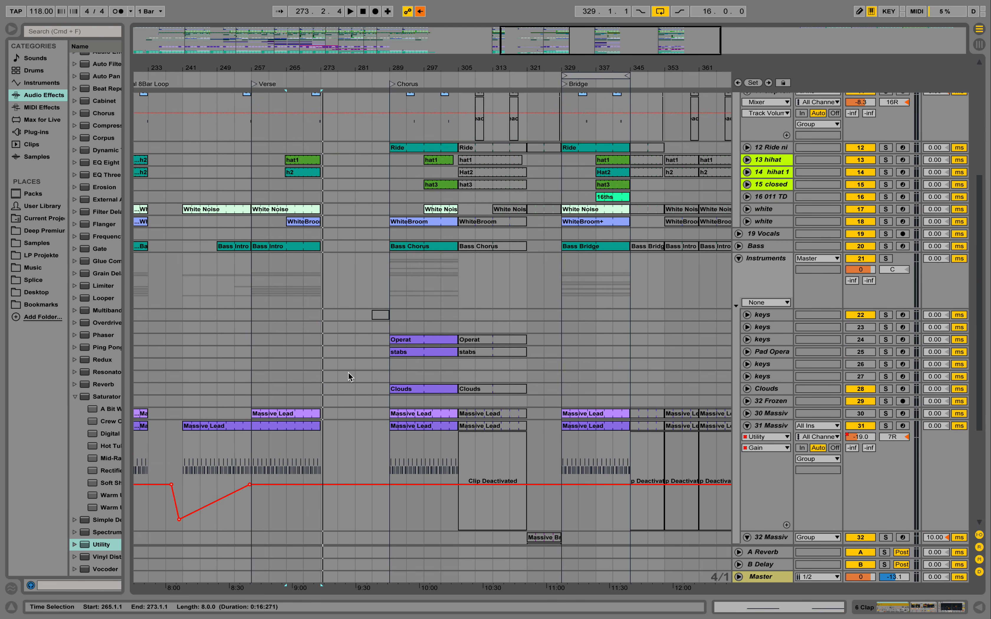
pyautogui.scroll(-12, 353, 372)
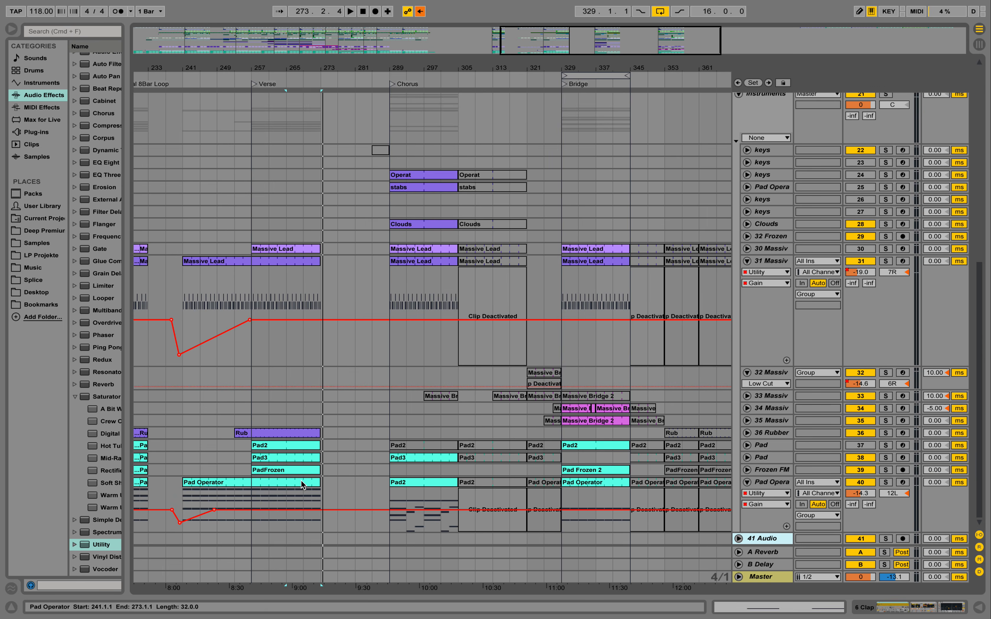
pyautogui.click(301, 480)
pyautogui.moveTo(320, 483); pyautogui.dragTo(383, 482)
# - Copy the verse's PadFrozen and Pad3 clips to bars 273–289 and briefly play the new section from bar 273
pyautogui.click(283, 468)
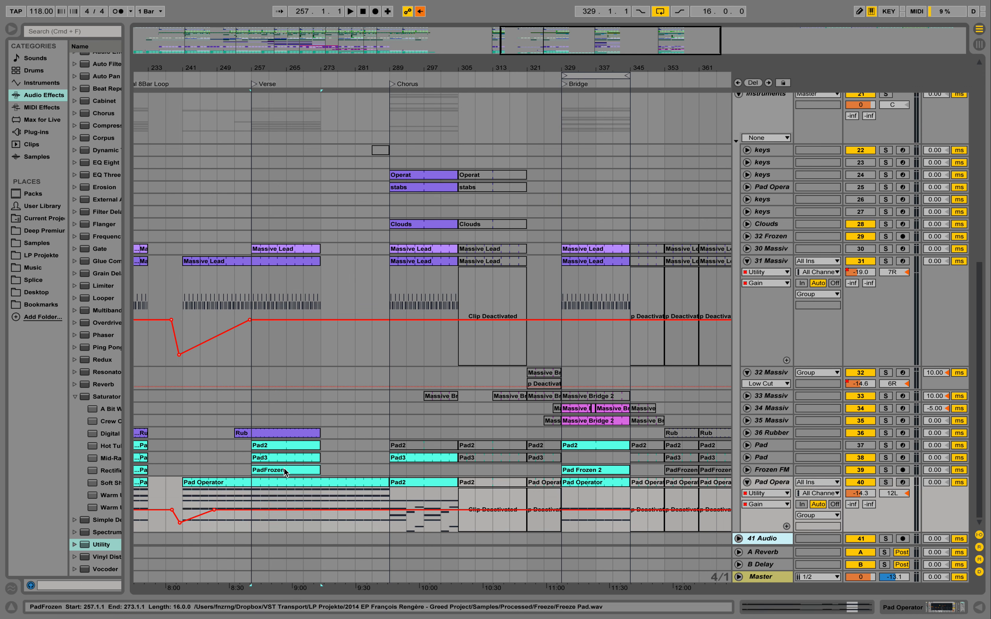
pyautogui.moveTo(335, 475)
pyautogui.mouseDown()
pyautogui.moveTo(347, 474)
pyautogui.moveTo(335, 460)
pyautogui.mouseUp()
pyautogui.click(277, 458)
pyautogui.press('space')
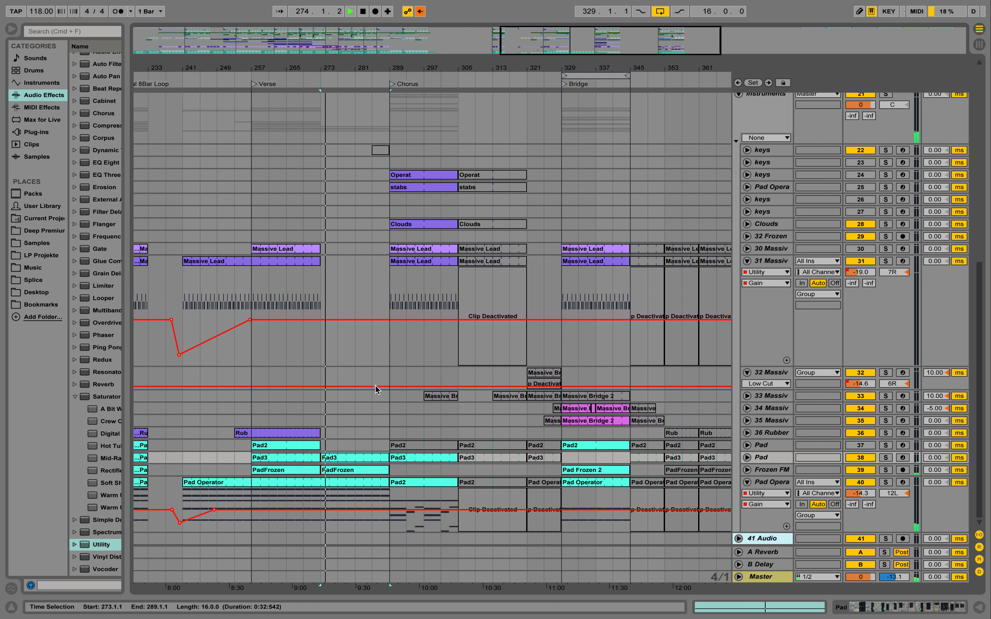
pyautogui.scroll(5, 375, 385)
pyautogui.scroll(1, 373, 312)
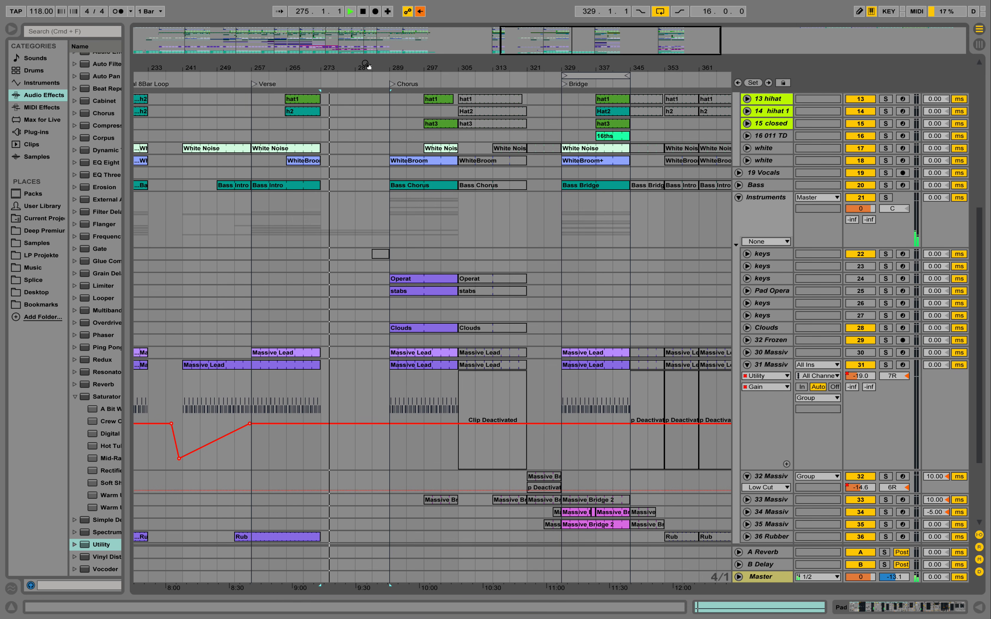
pyautogui.press('space')
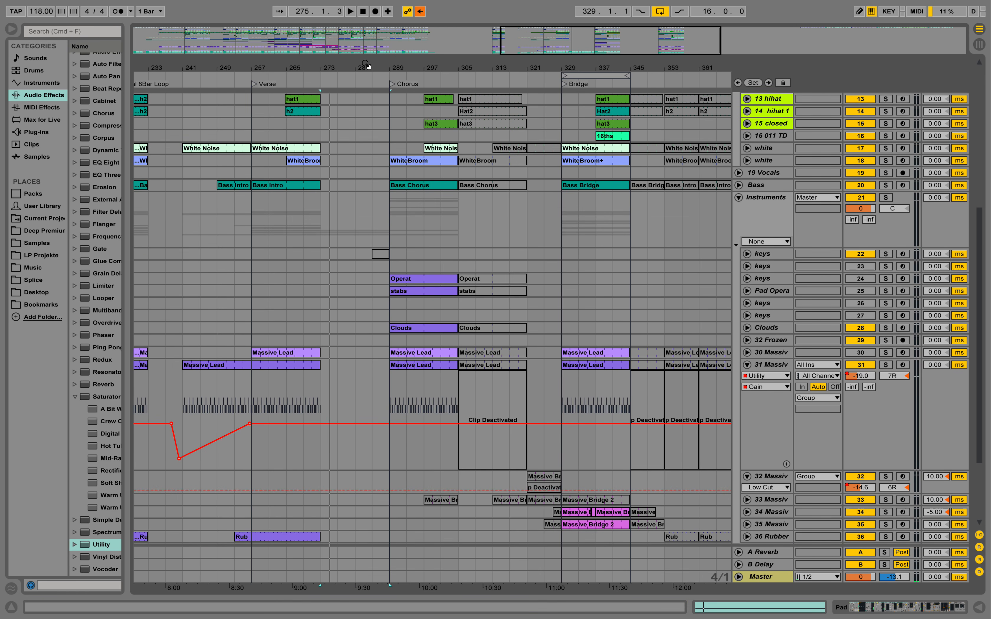
# - Copy the Vocals Part 2 clip from bar 73 on track 19 Vocals to bar 273 and play from there
pyautogui.scroll(3, 364, 53)
pyautogui.moveTo(362, 60); pyautogui.dragTo(483, 8)
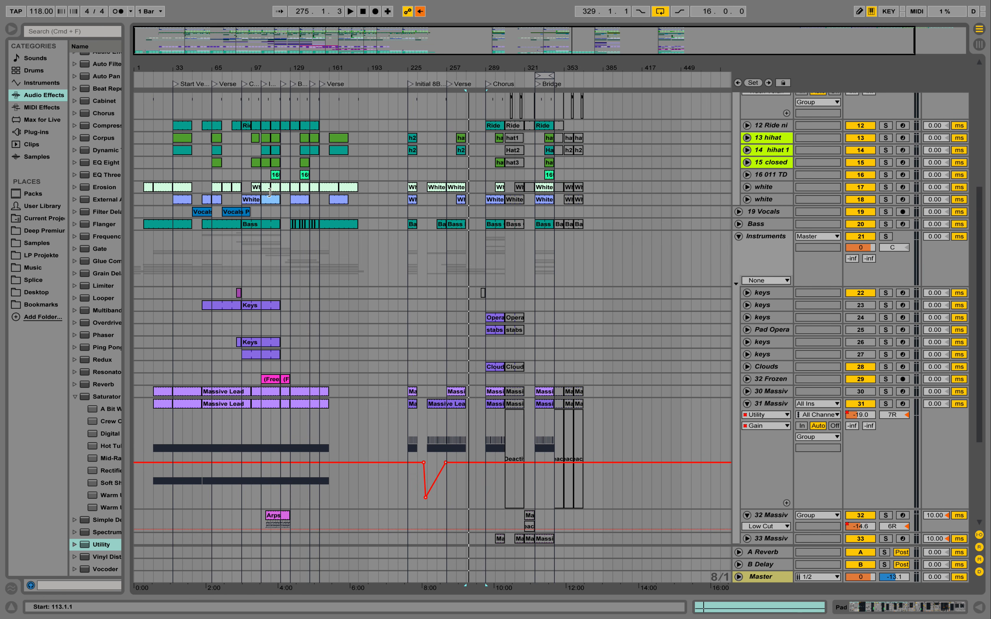
pyautogui.click(202, 212)
pyautogui.click(231, 213)
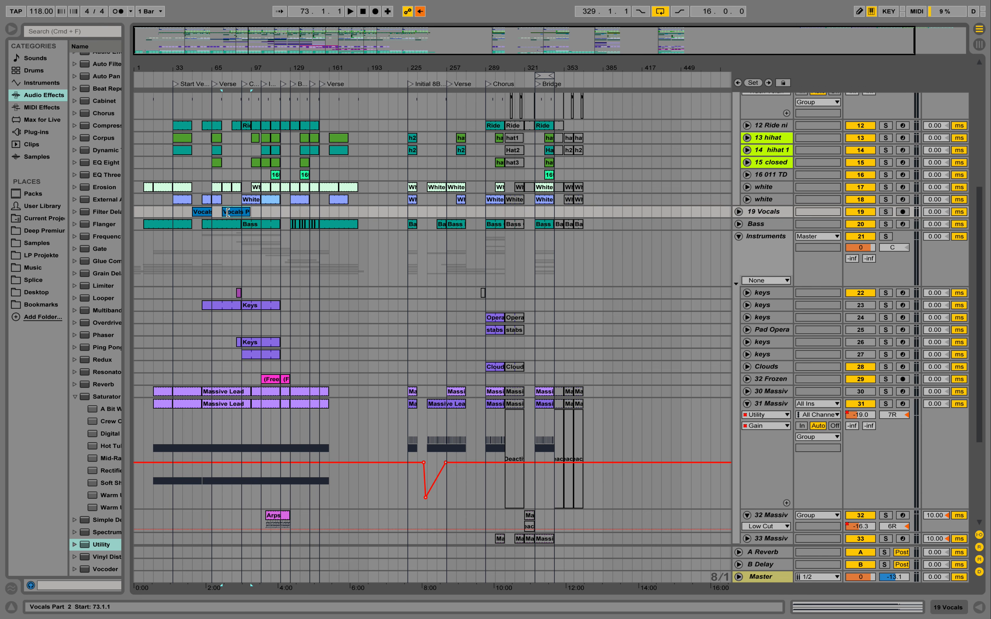
pyautogui.moveTo(231, 213); pyautogui.dragTo(474, 212)
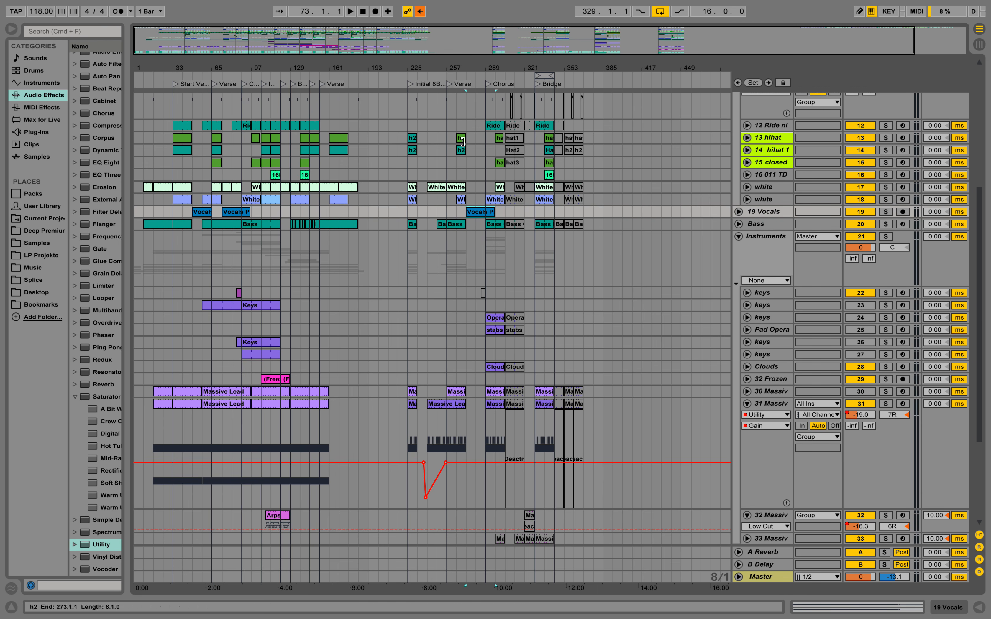
pyautogui.moveTo(460, 78); pyautogui.dragTo(450, 131)
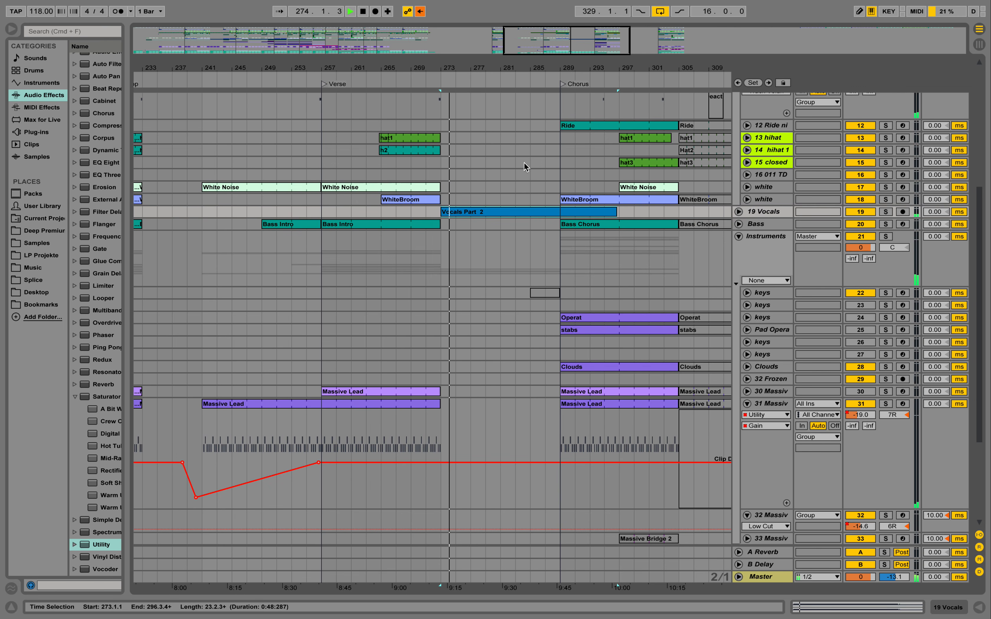
# - Copy the deactivated clap clips at bars 321–329 on tracks 6 and 7 to fill bars 273–289, and activate the copies
pyautogui.scroll(4, 524, 163)
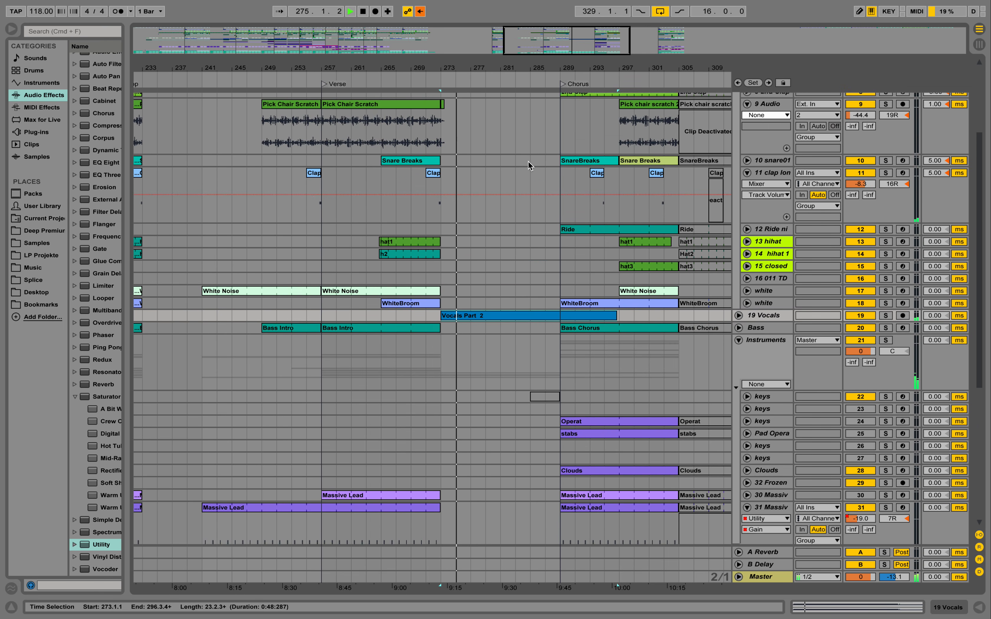
pyautogui.scroll(5, 529, 165)
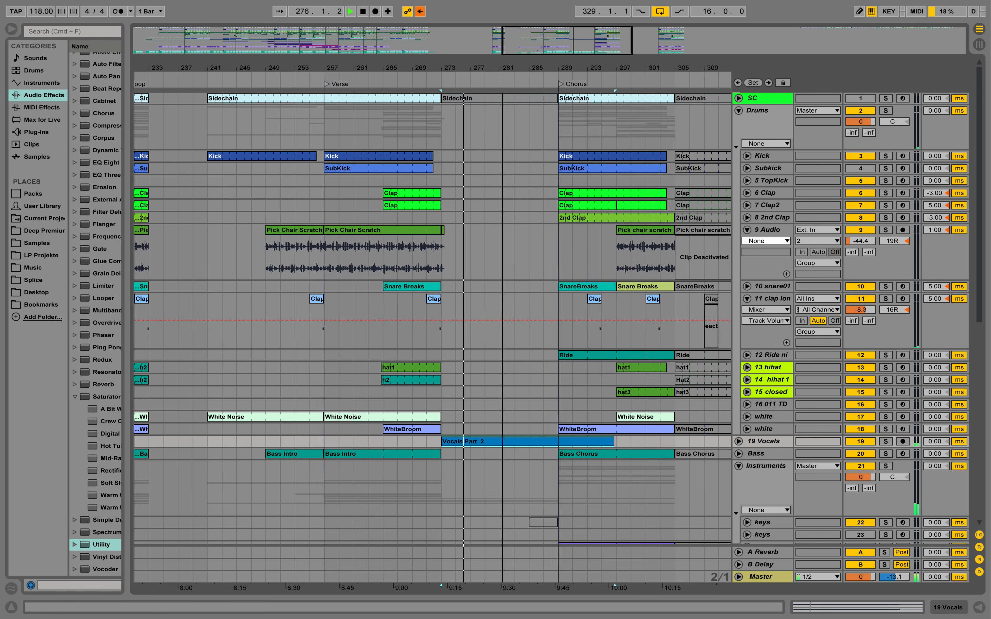
pyautogui.hscroll(5, 536, 290)
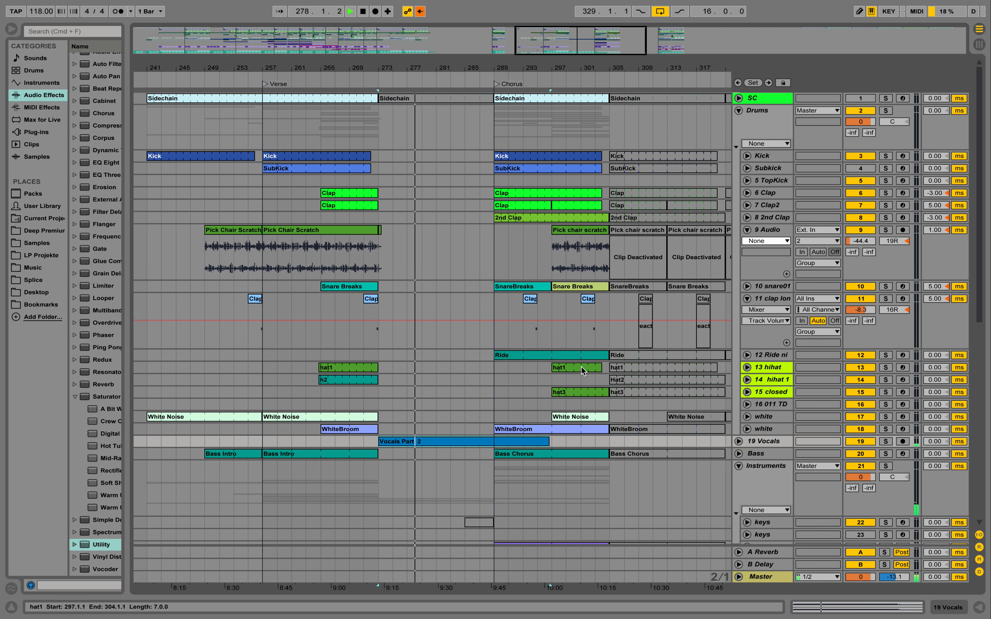
pyautogui.moveTo(534, 70); pyautogui.dragTo(482, 67)
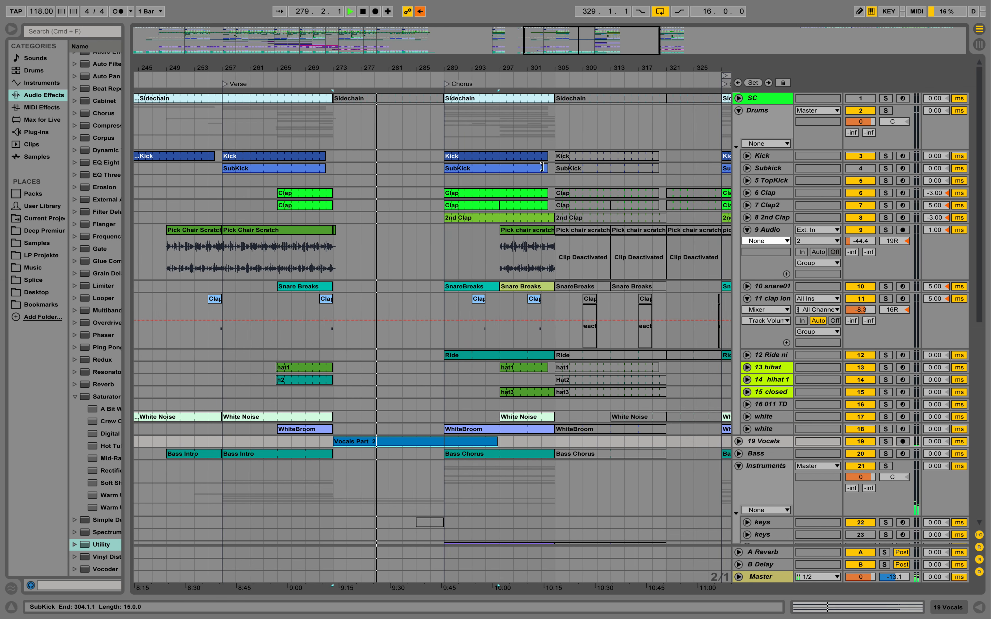
pyautogui.click(700, 197)
pyautogui.keyDown('shift'); pyautogui.click(701, 206); pyautogui.keyUp('shift')
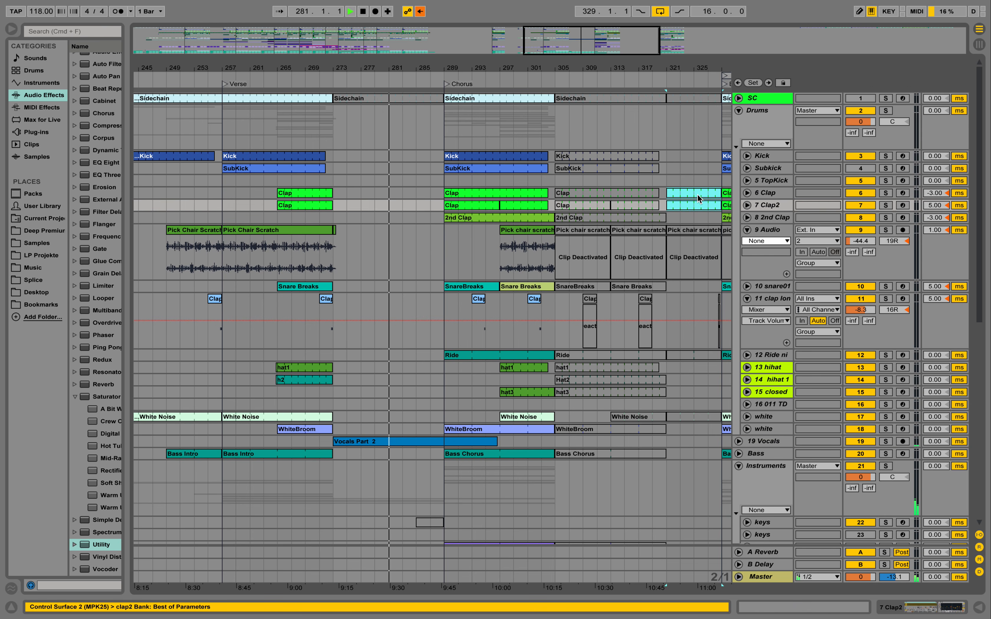
pyautogui.moveTo(699, 194); pyautogui.dragTo(358, 197)
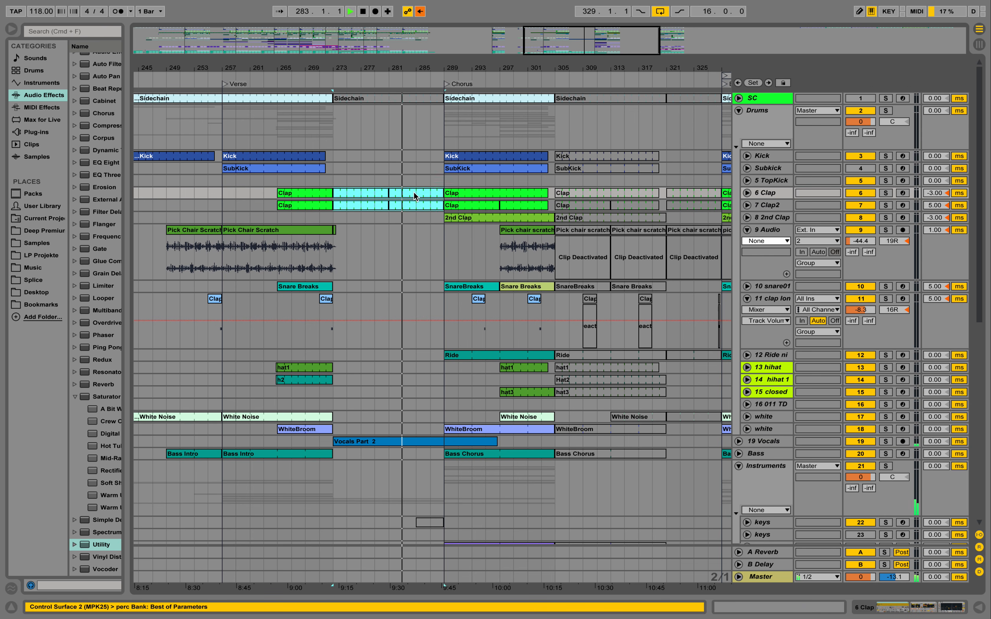
pyautogui.press('0')
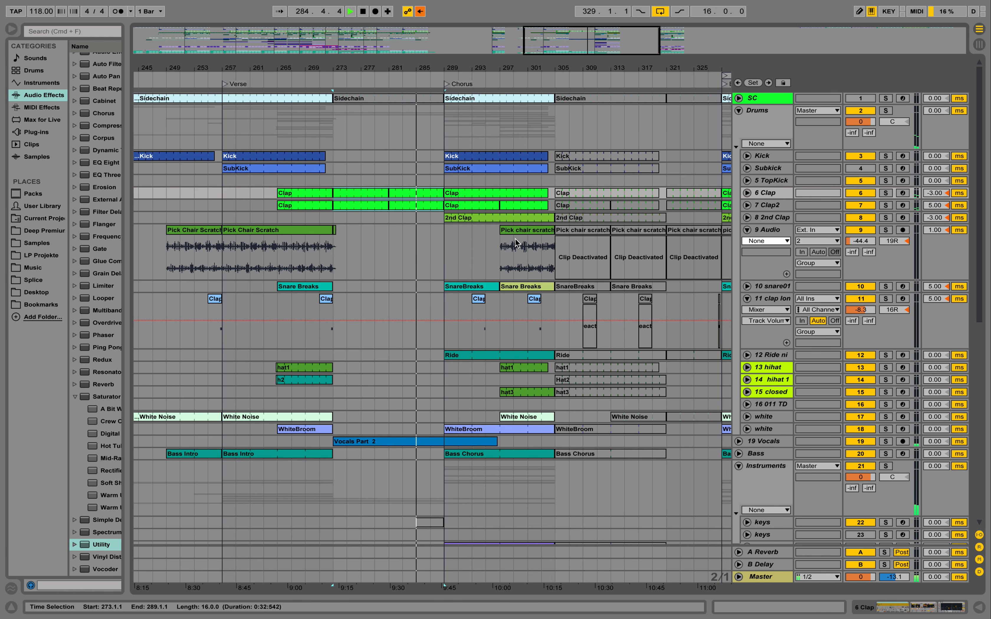
# - Copy the chorus's WhiteBroom clip on track 18 to bars 273–289 and restart playback from bar 273
pyautogui.click(471, 428)
pyautogui.moveTo(487, 426); pyautogui.dragTo(382, 425)
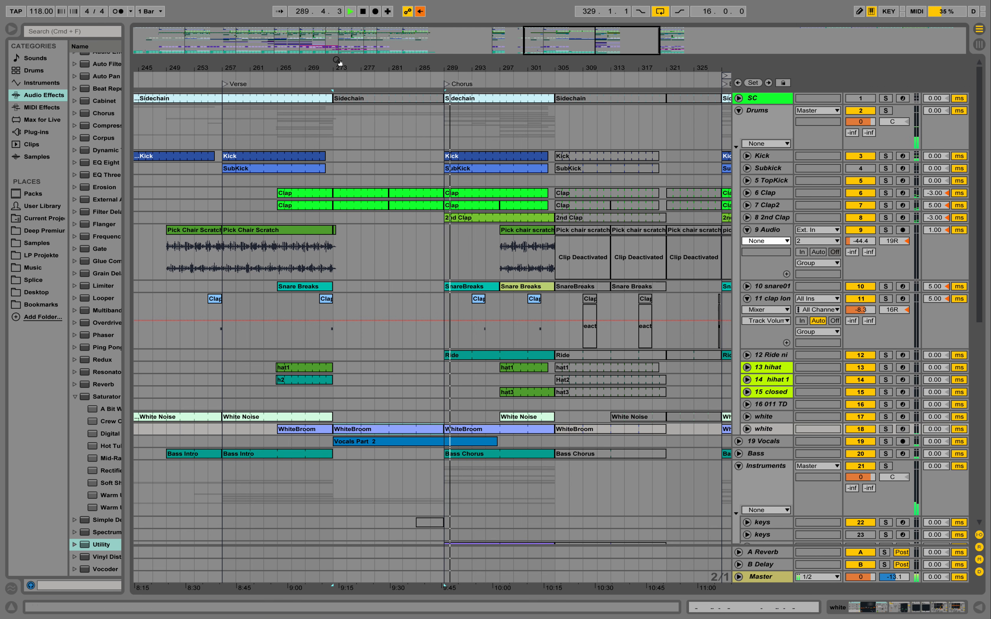
pyautogui.click(336, 65)
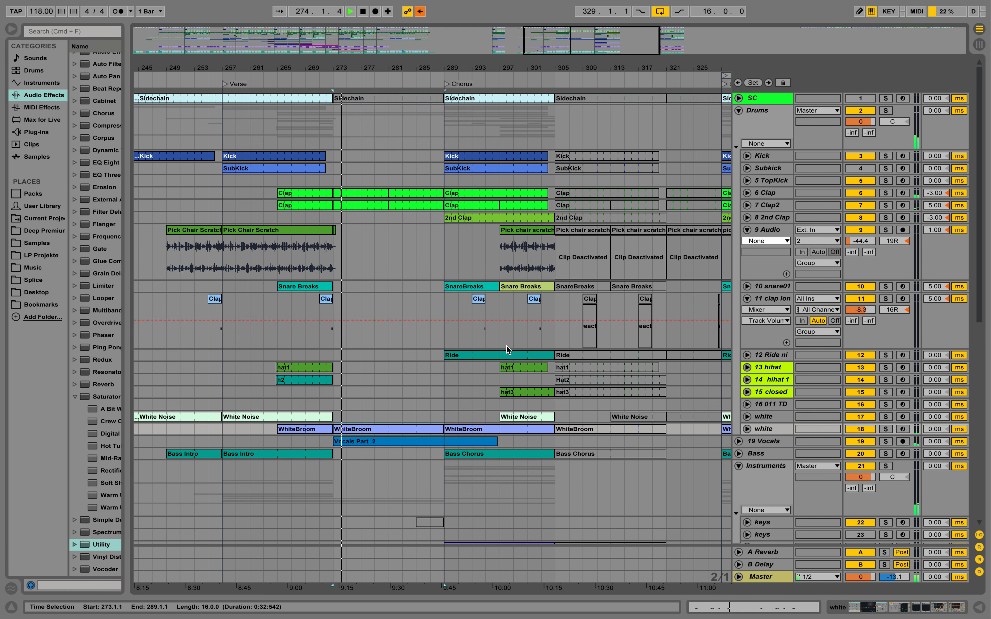
# - Copy the chorus's hat1 clip and the deactivated Pick chair scratch 2 clip to bars 281–289, and activate the scratch copy
pyautogui.click(510, 354)
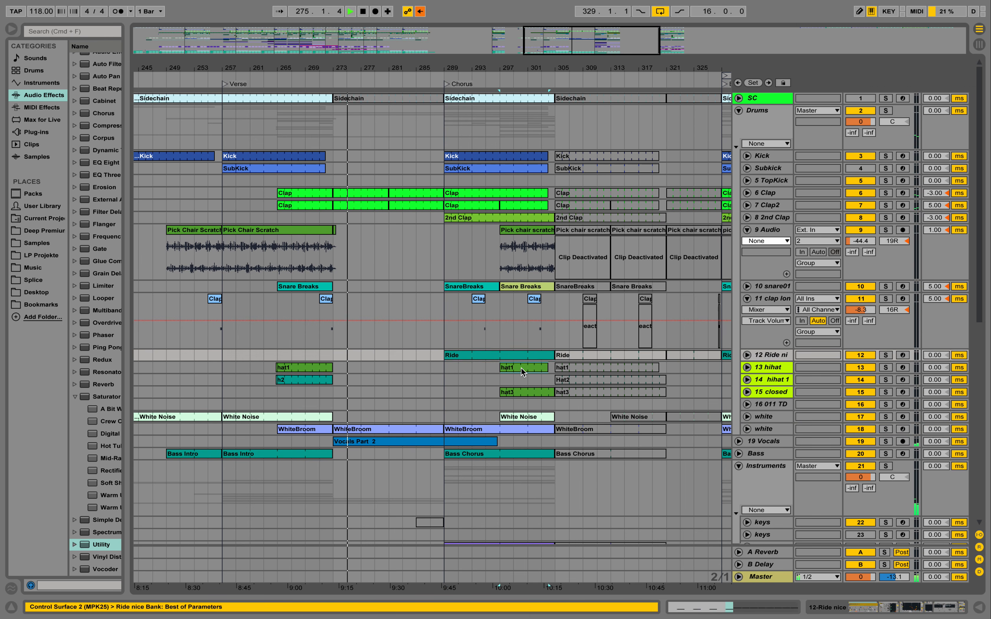
pyautogui.moveTo(523, 372); pyautogui.dragTo(444, 366)
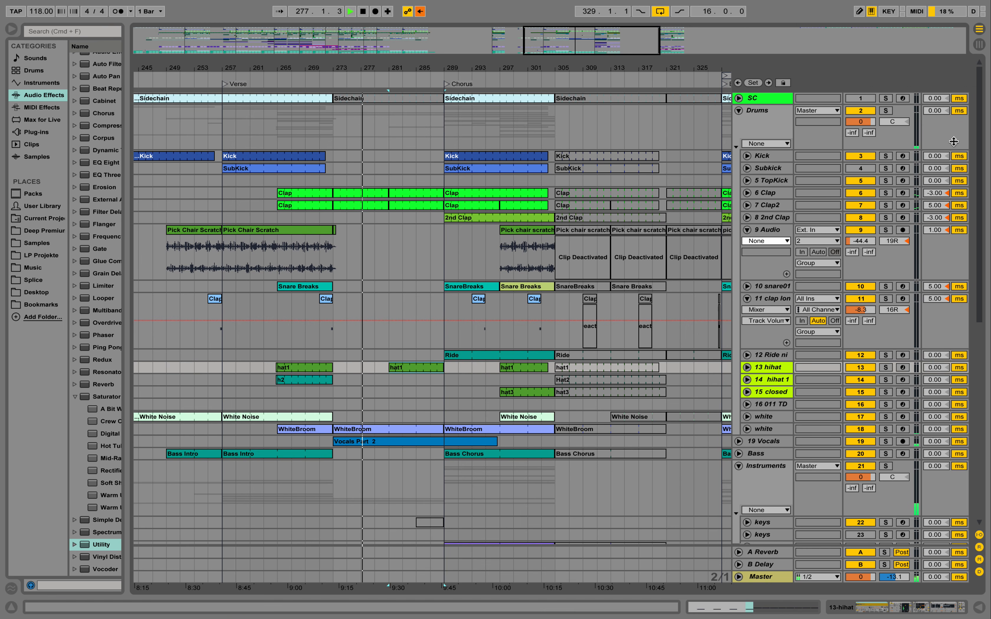
pyautogui.click(697, 231)
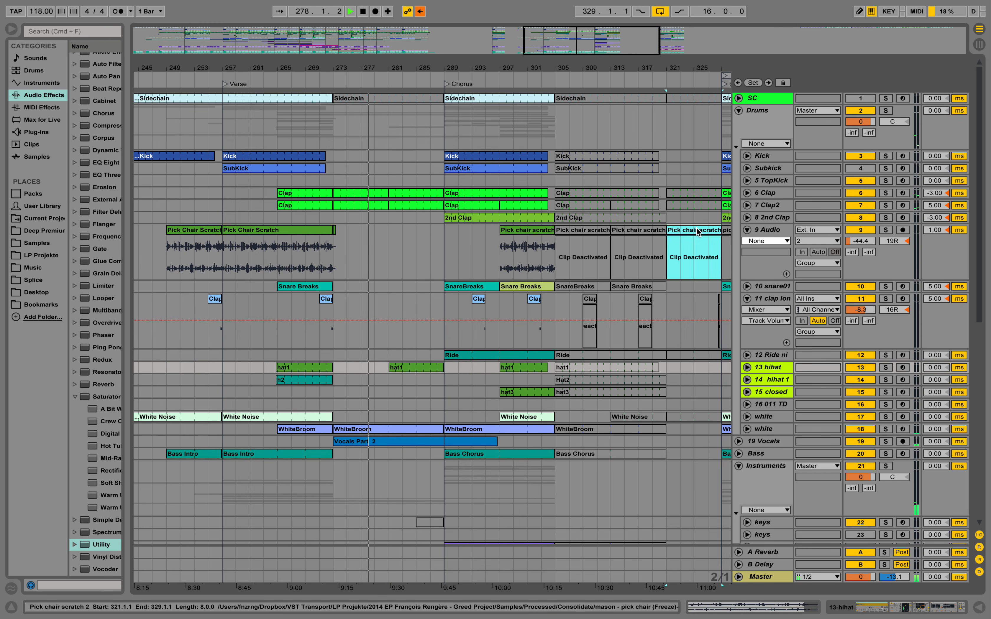
pyautogui.moveTo(697, 232); pyautogui.dragTo(421, 234)
pyautogui.press('0')
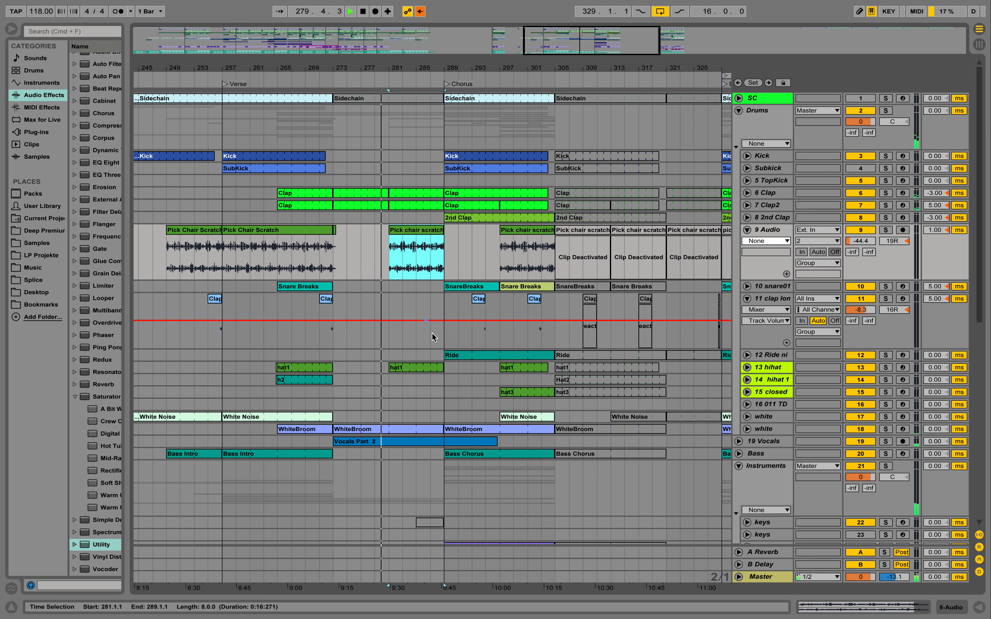
# - Deactivate the hat1 clip at bar 281, and copy the white noise clip from bars 321–329 on track 17 to bars 281–289 as an active clip
pyautogui.click(427, 370)
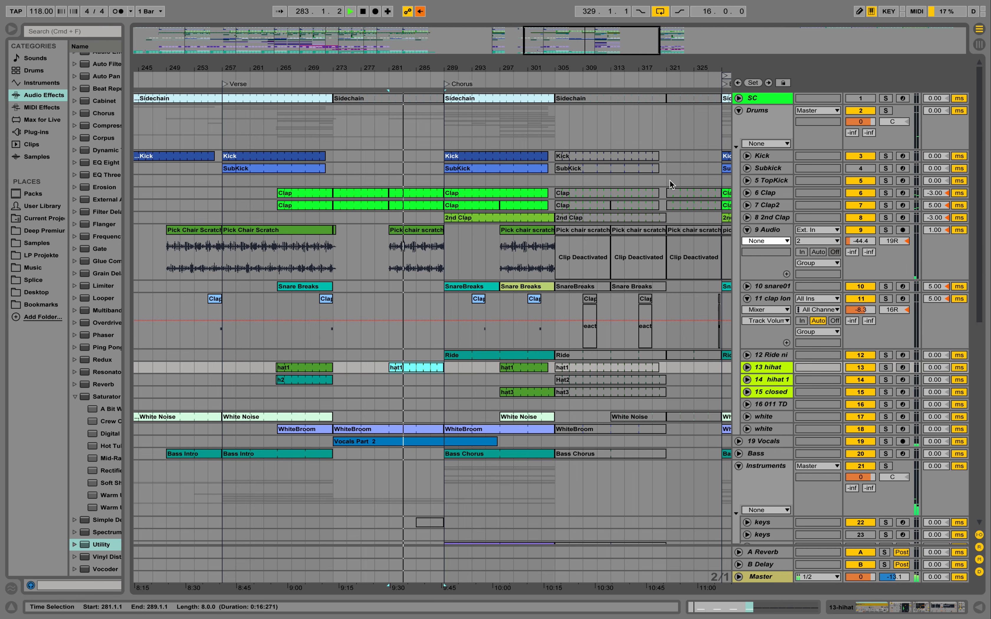
pyautogui.moveTo(649, 69); pyautogui.dragTo(615, 70)
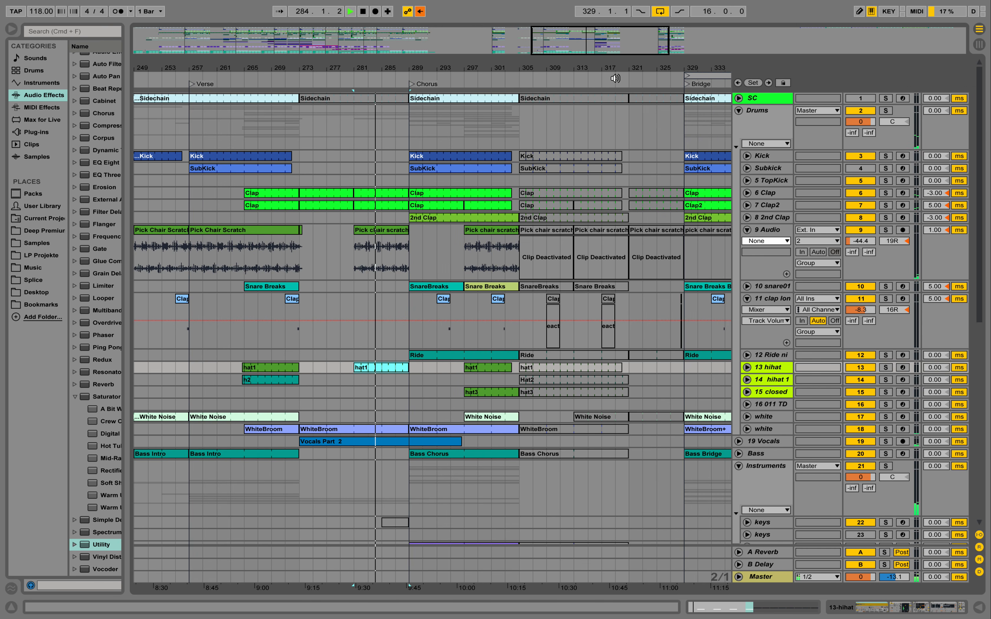
pyautogui.click(654, 421)
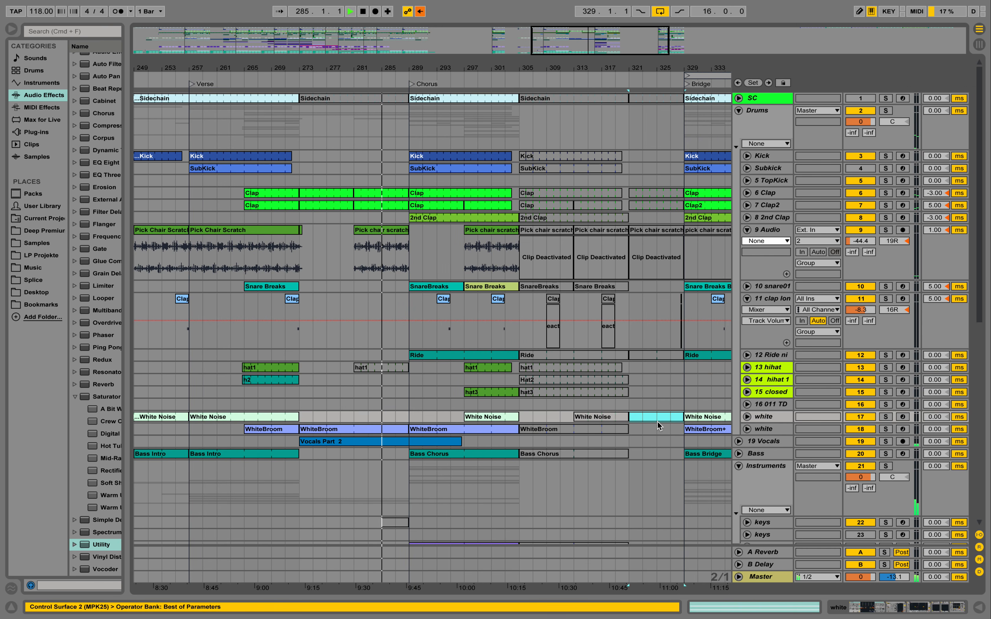
pyautogui.moveTo(658, 415); pyautogui.dragTo(387, 415)
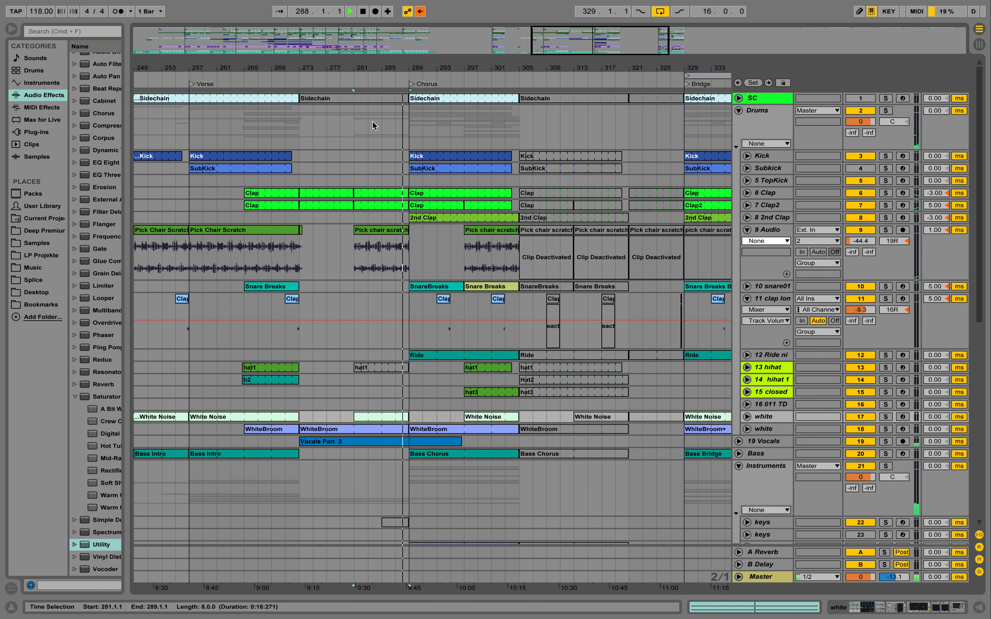
# - Activate the Sidechain clip at bars 273–289 on the SC track
pyautogui.click(377, 94)
pyautogui.press('0')
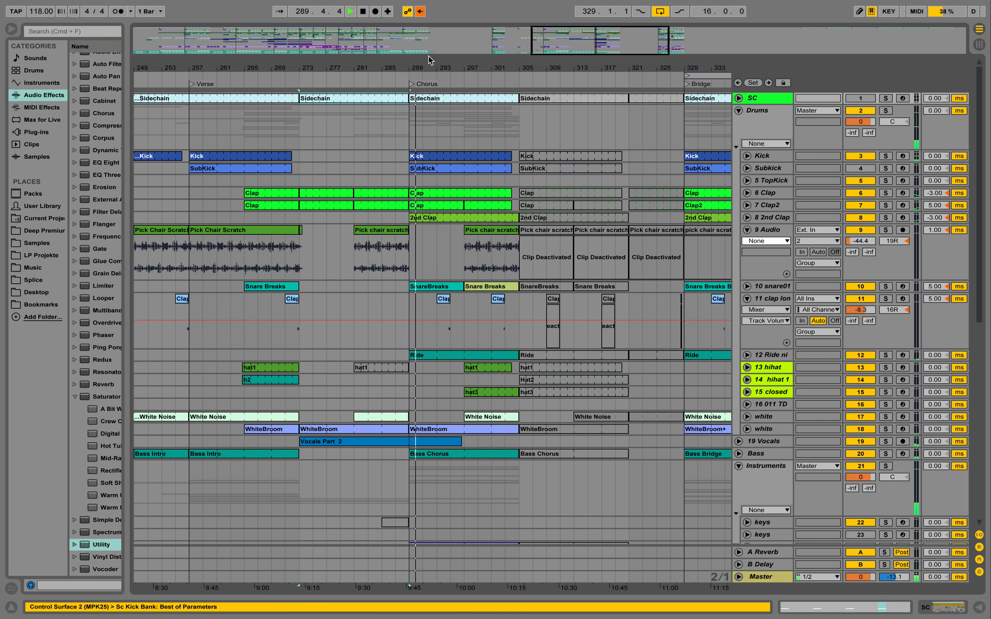
pyautogui.press('-')
pyautogui.moveTo(442, 73); pyautogui.dragTo(442, 70)
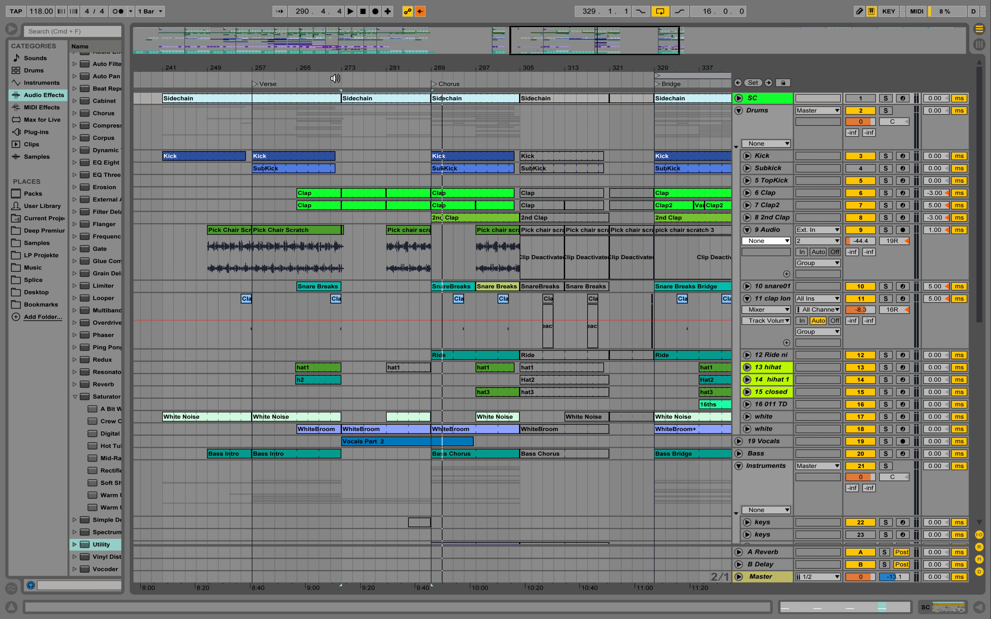
# - Copy the first four bars of the chorus's stabs clip twice to fill bars 281–289, and enable track 25 Pad Operator
pyautogui.scroll(-6, 397, 299)
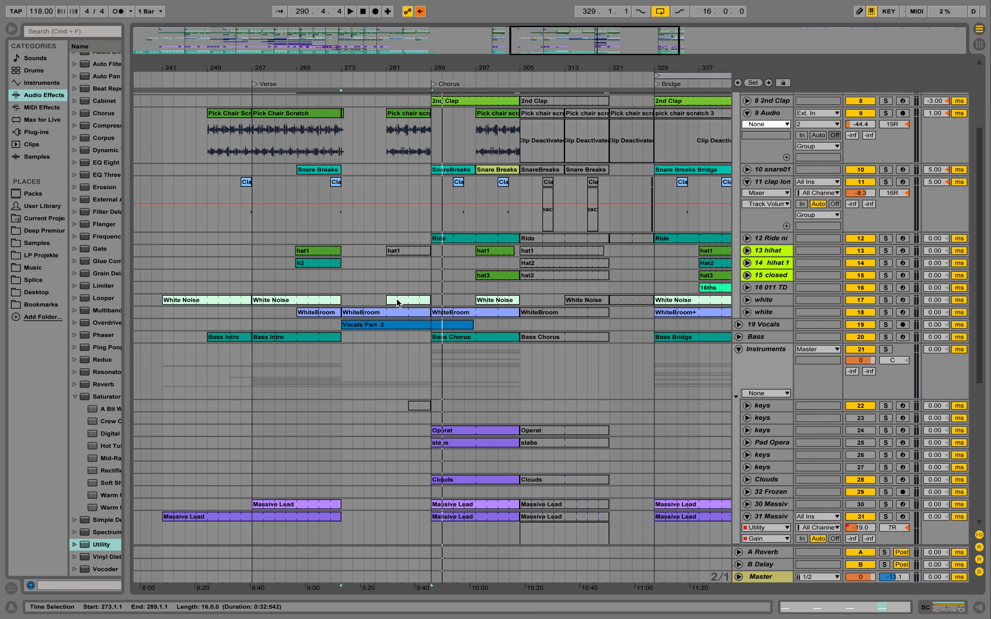
pyautogui.scroll(-5, 396, 298)
pyautogui.click(446, 352)
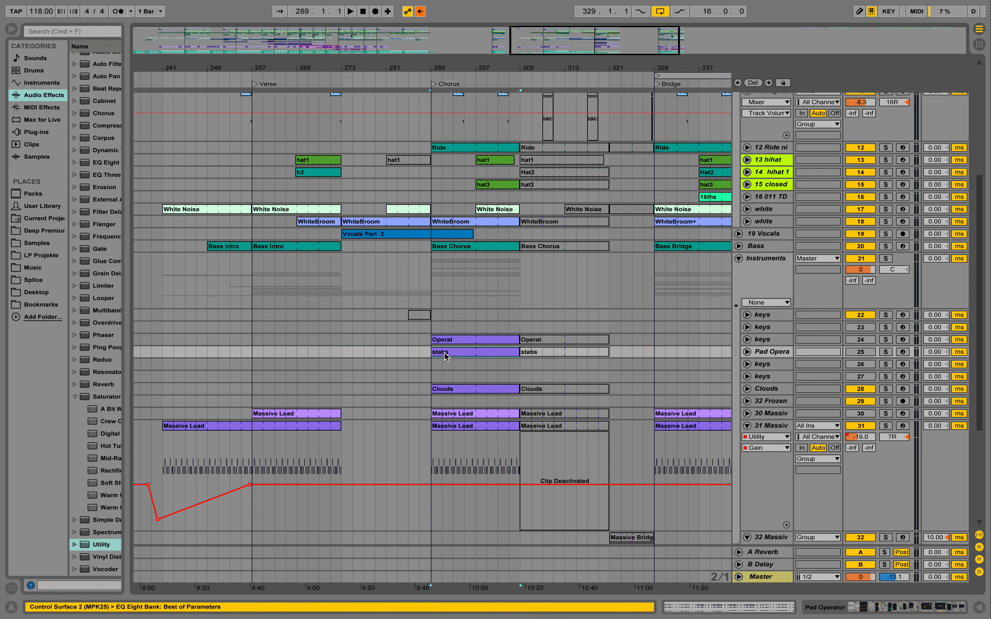
pyautogui.click(747, 351)
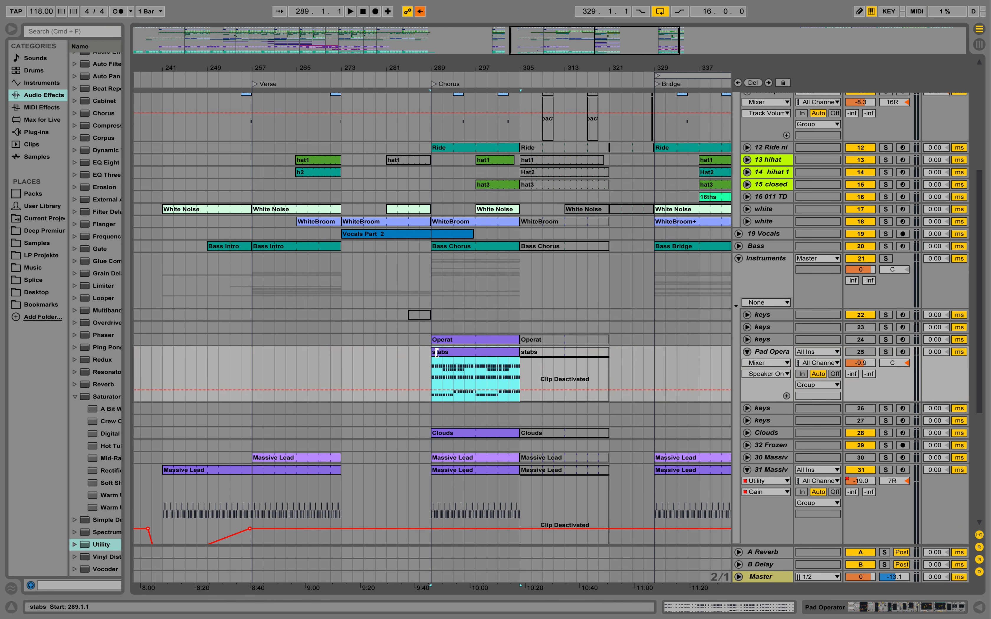
pyautogui.moveTo(433, 366); pyautogui.dragTo(399, 352)
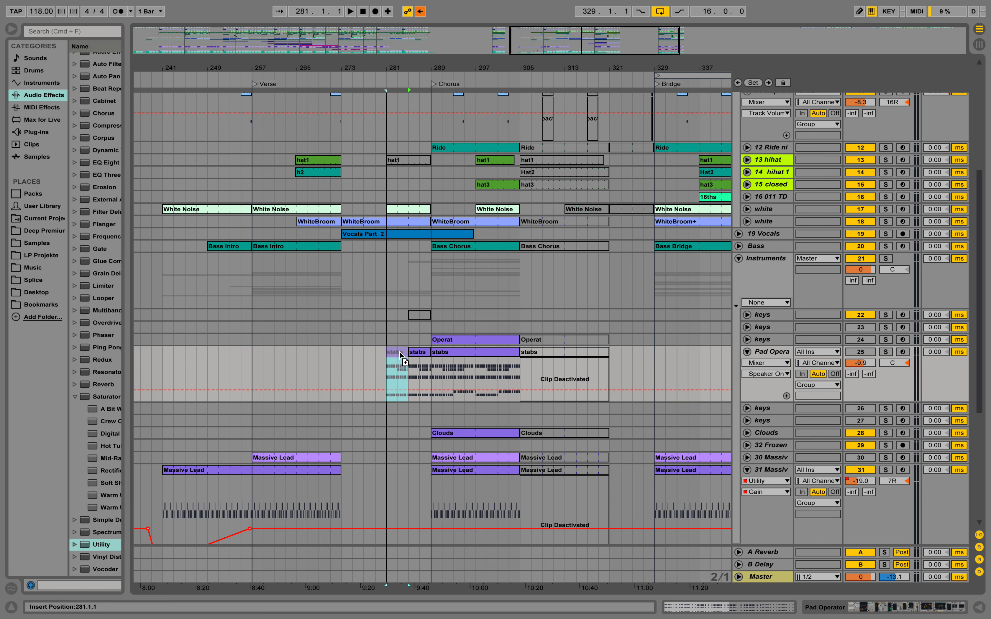
pyautogui.click(864, 351)
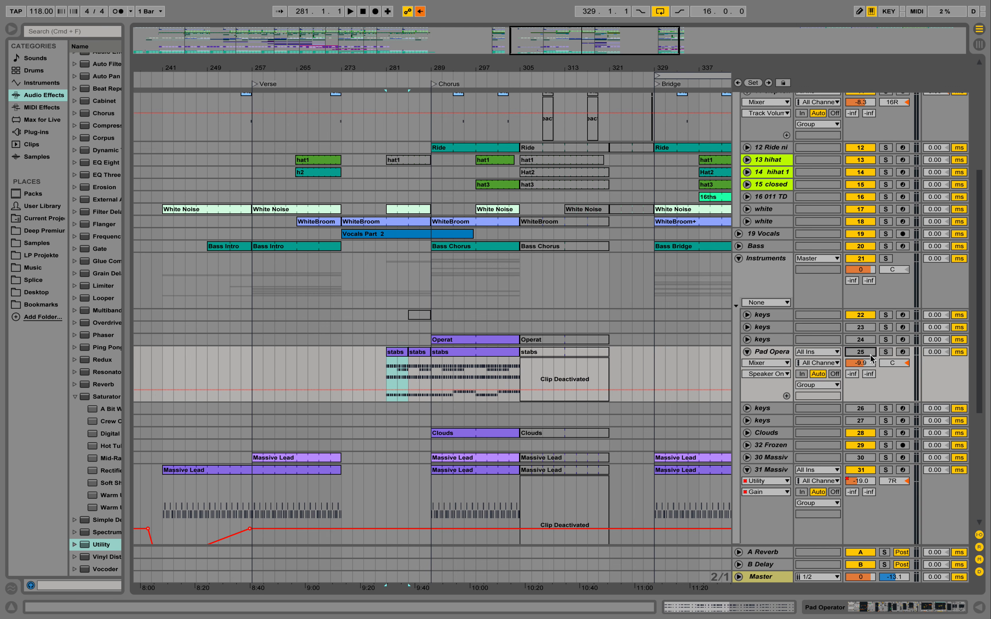
# - Open the Pad Operator track's device chain and show the automation of the instrument rack's LP FilterFreq macro
pyautogui.doubleClick(777, 355)
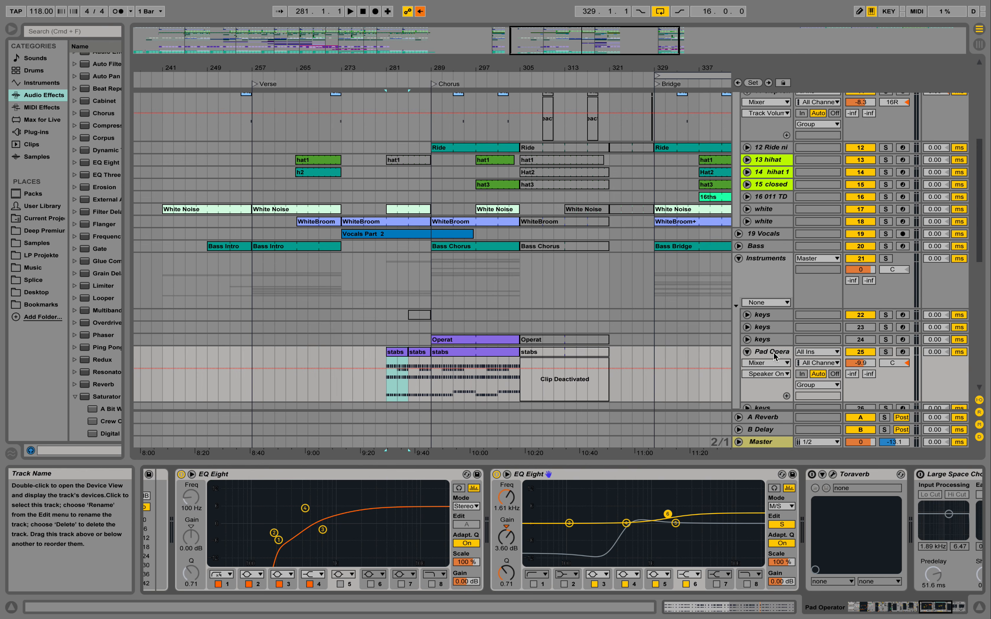
pyautogui.click(906, 609)
pyautogui.click(952, 607)
pyautogui.click(959, 609)
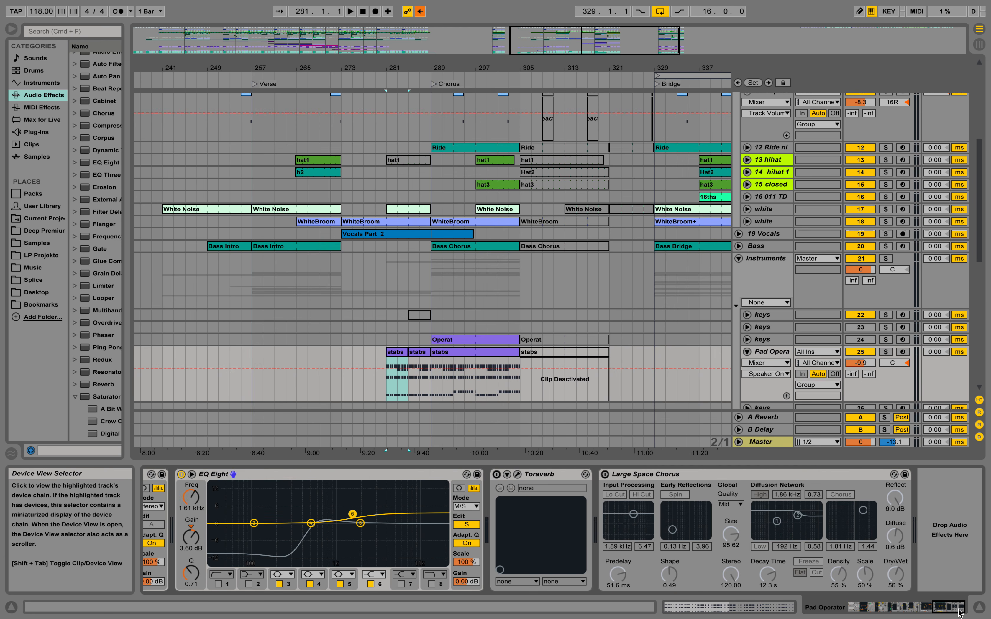
pyautogui.click(933, 606)
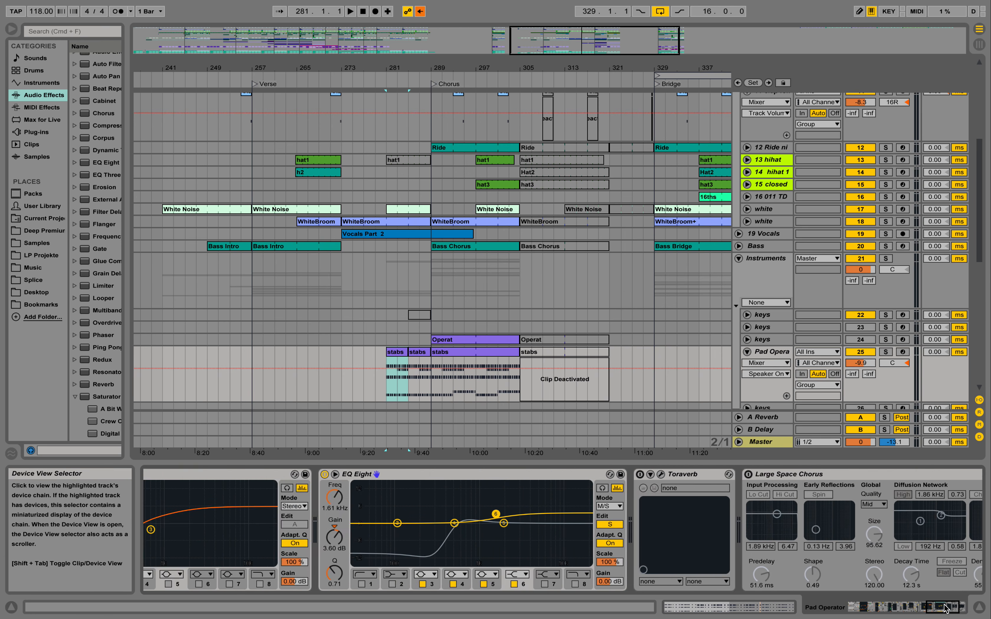
pyautogui.moveTo(931, 602); pyautogui.dragTo(920, 600)
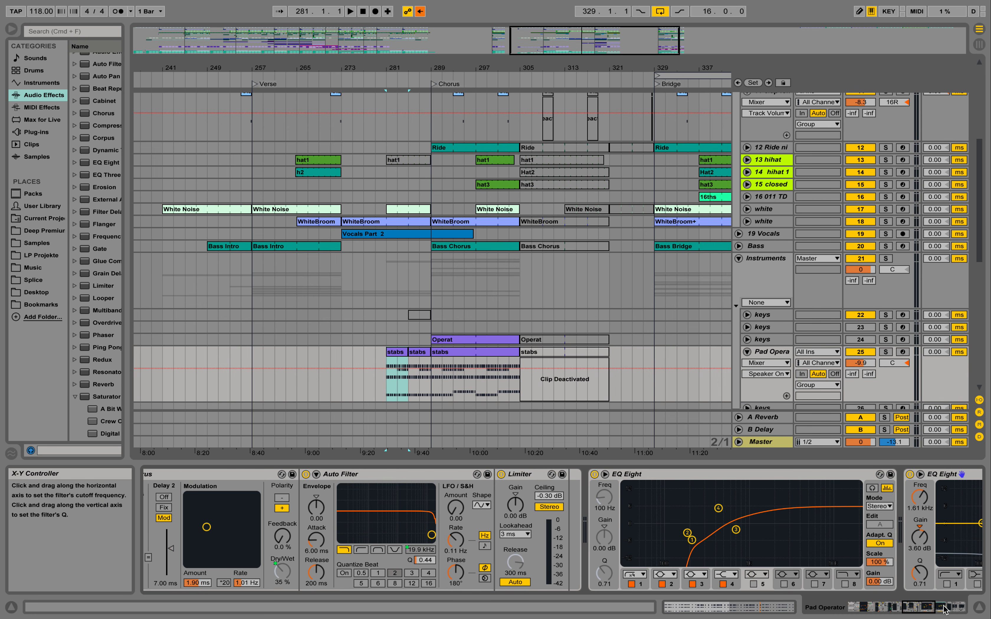
pyautogui.moveTo(920, 607); pyautogui.dragTo(826, 608)
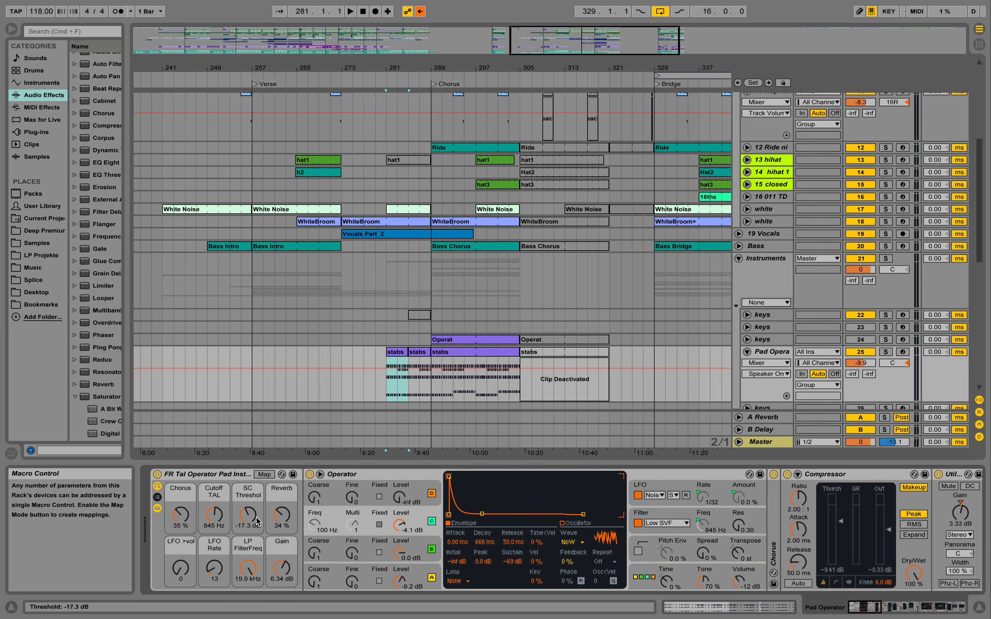
pyautogui.click(257, 569)
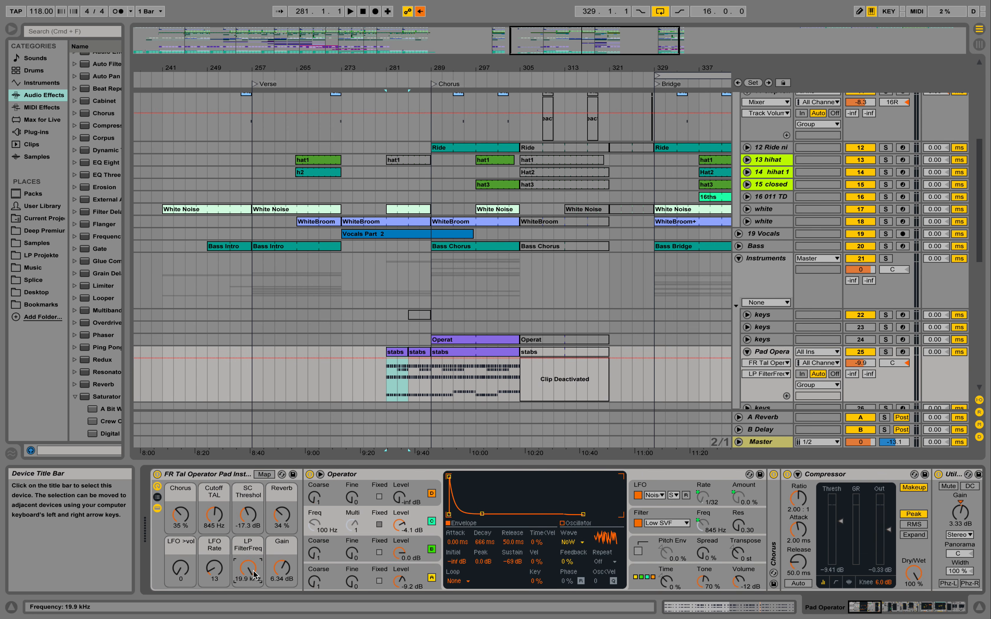
# - Draw LP FilterFreq automation on track 25 that falls from about bar 277 to a low at bar 281 and rises back by bar 289
pyautogui.click(415, 364)
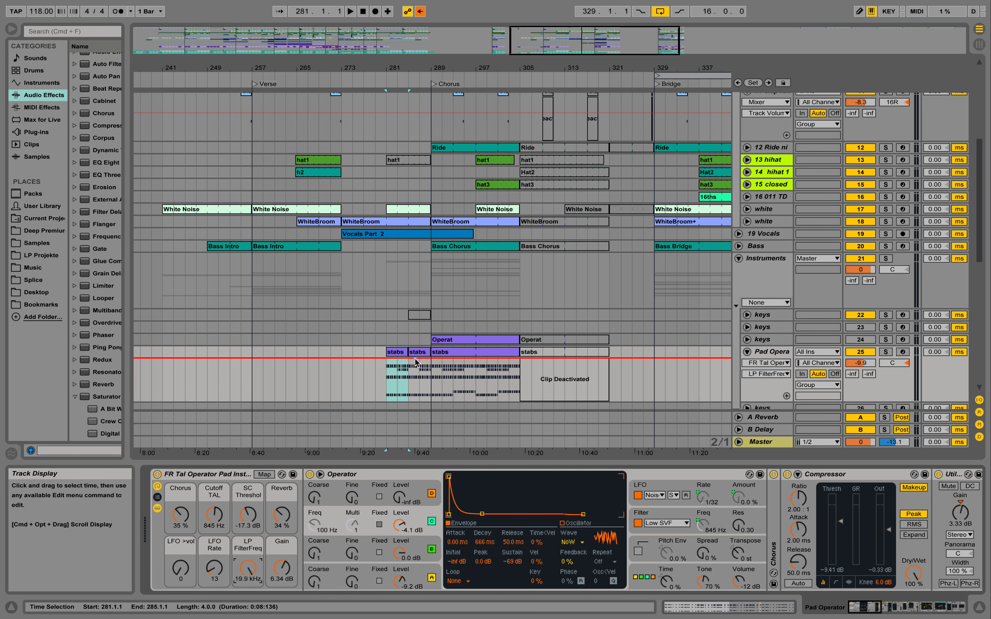
pyautogui.moveTo(404, 361); pyautogui.dragTo(363, 358)
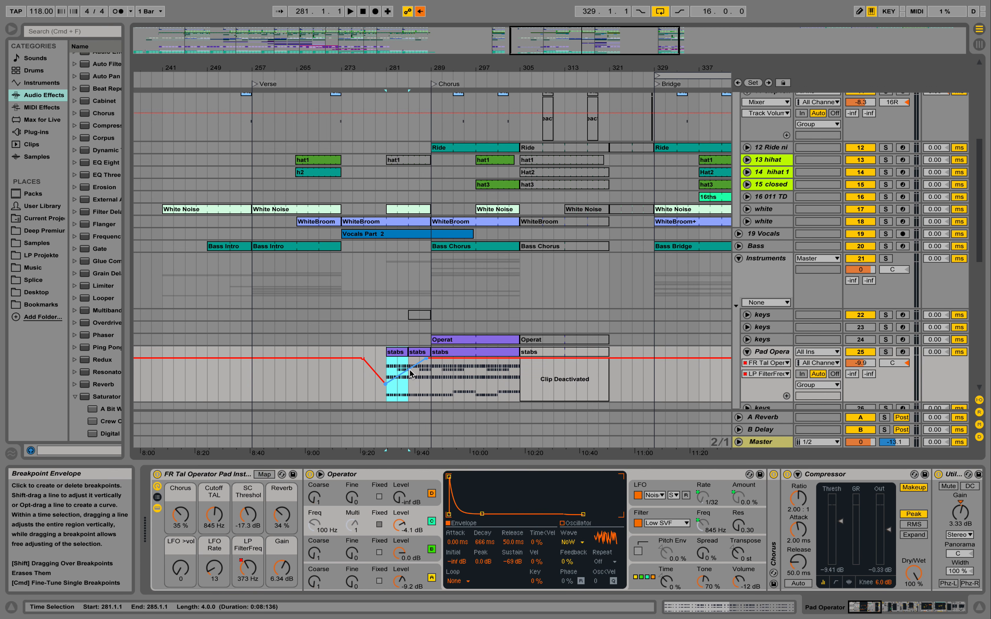
pyautogui.moveTo(415, 376); pyautogui.dragTo(442, 358)
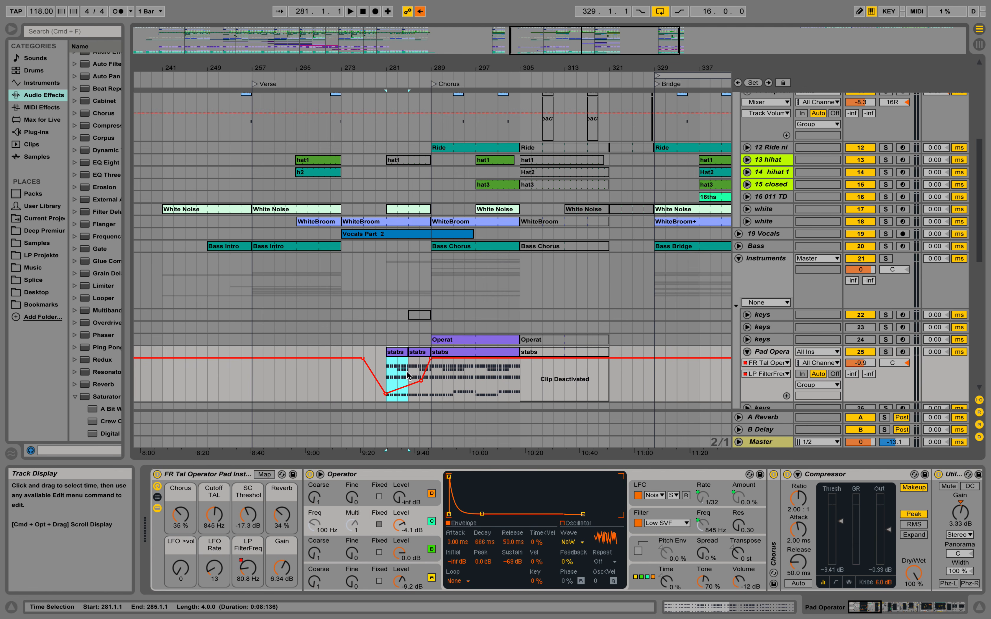
# - Play from bar 281 and raise the rising LP FilterFreq segment between bars 281 and 287 on track 25
pyautogui.click(387, 368)
pyautogui.press('space')
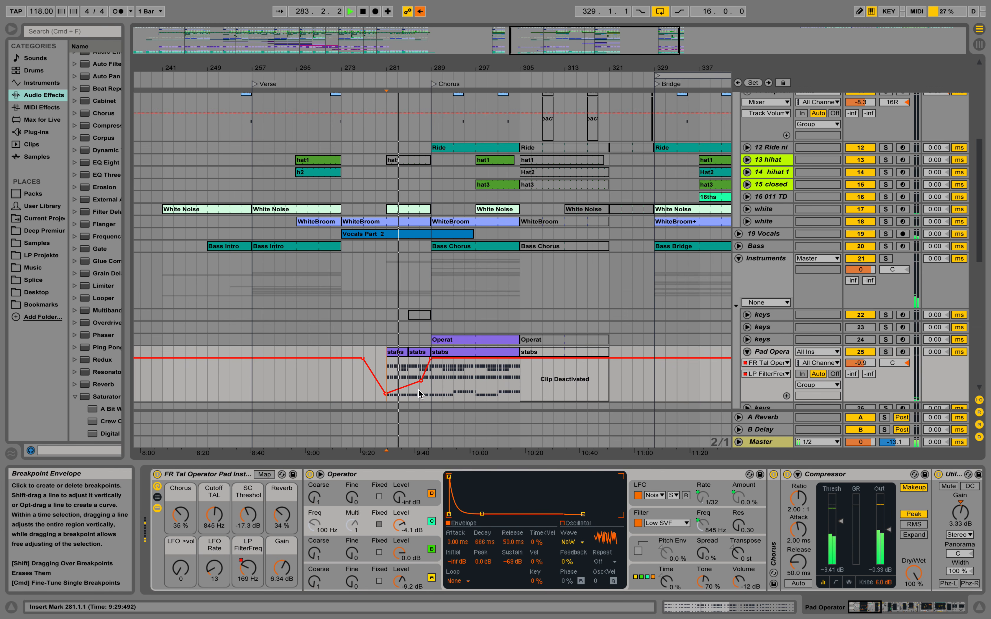
pyautogui.moveTo(410, 387); pyautogui.dragTo(410, 376)
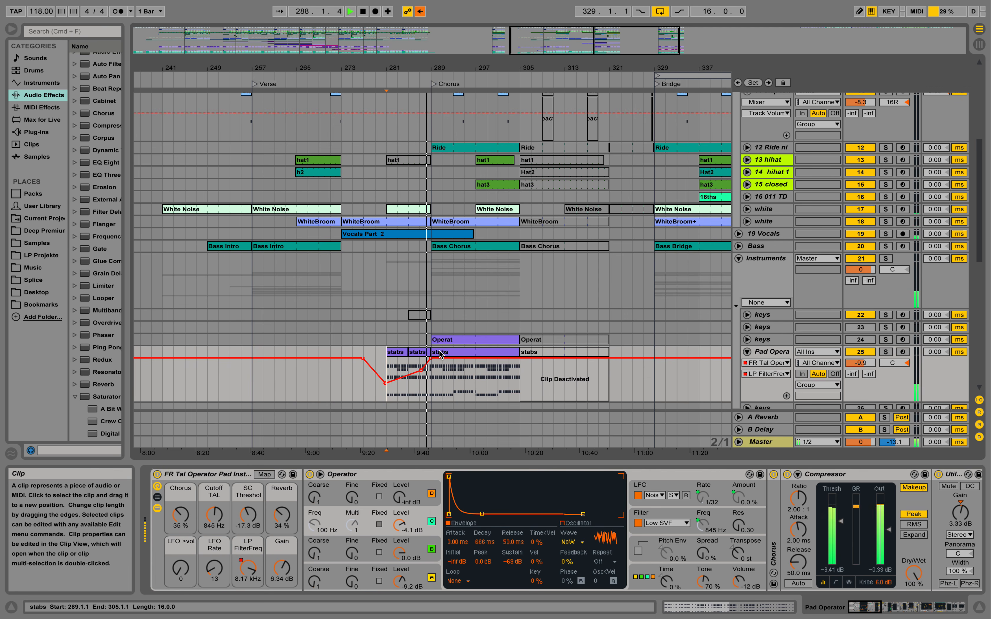
# - Copy the chorus's first clap clip on track 11 clap long to bars 287–289
pyautogui.scroll(1, 446, 339)
pyautogui.scroll(2, 446, 339)
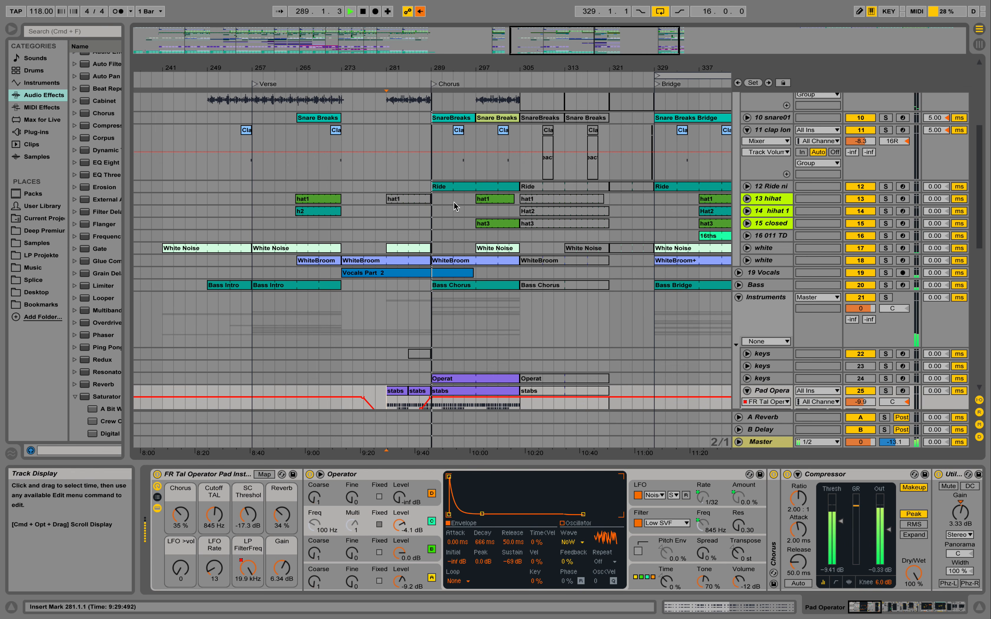
pyautogui.scroll(3, 460, 169)
pyautogui.moveTo(460, 168); pyautogui.dragTo(417, 174)
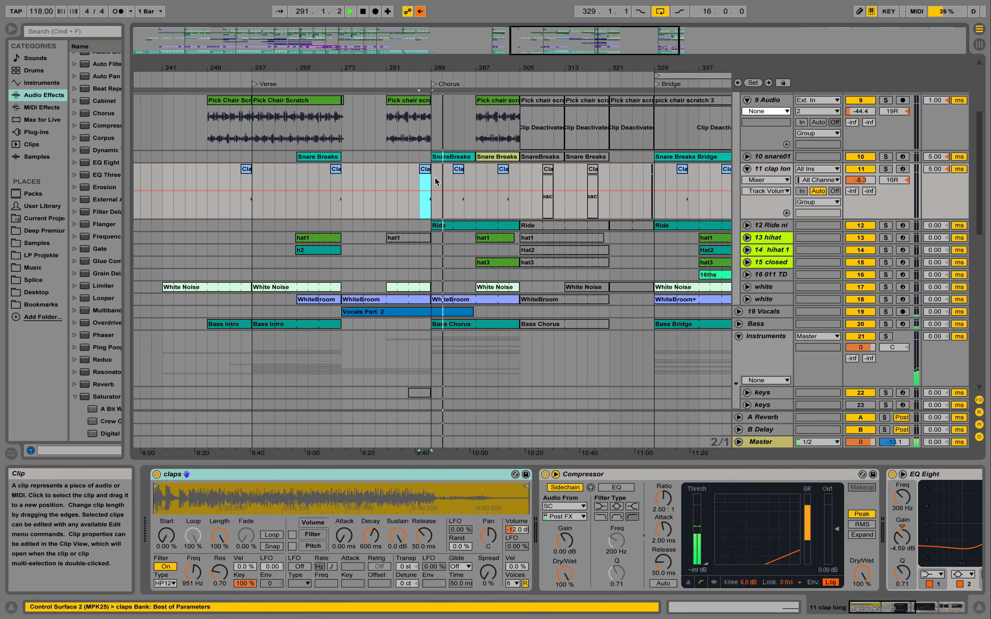
# - Fold tracks 9 Audio and 11 clap long, collapse the Drums group, and stop playback
pyautogui.scroll(3, 453, 240)
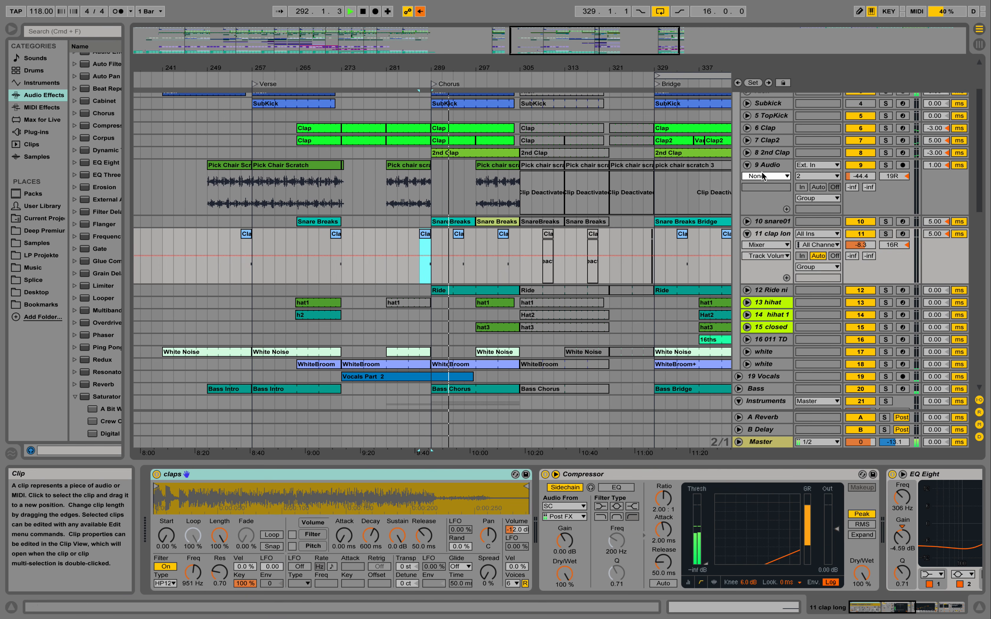
pyautogui.click(746, 165)
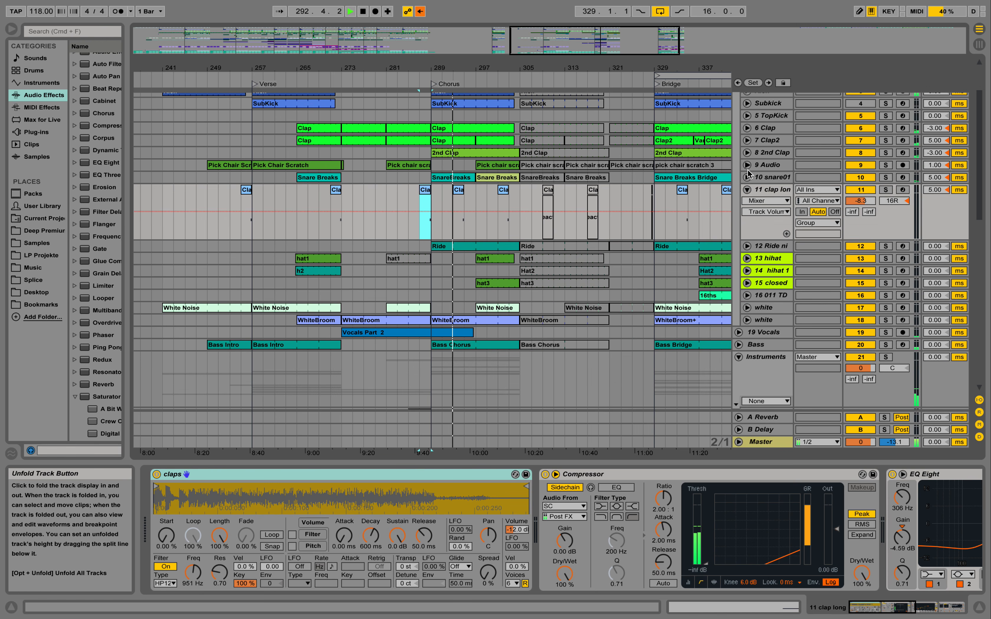
pyautogui.click(747, 189)
pyautogui.scroll(3, 733, 126)
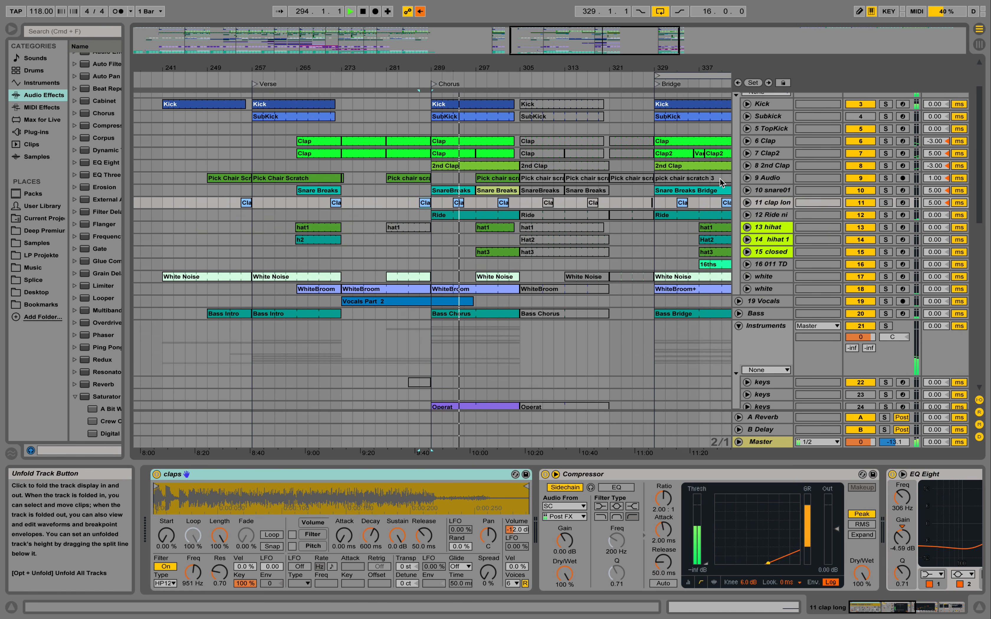
pyautogui.click(738, 110)
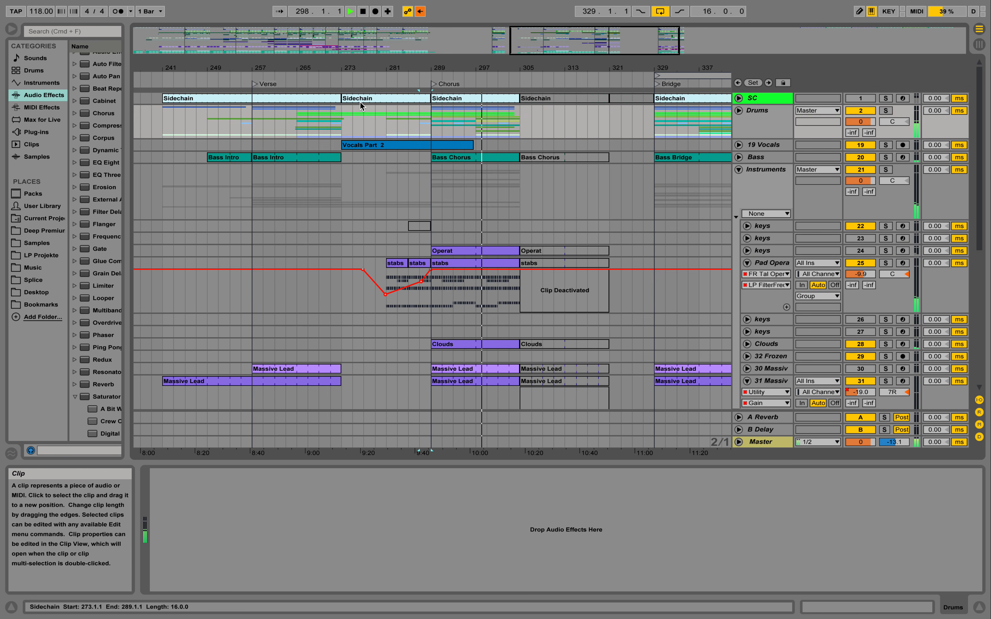
pyautogui.press('space')
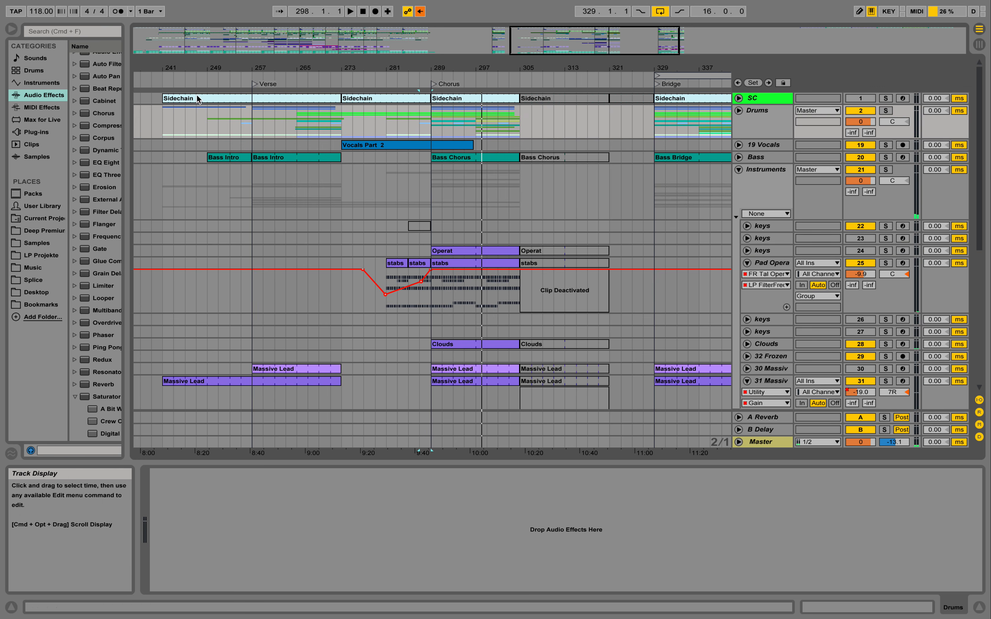
# - Add a locator named Intro at bar 241
pyautogui.rightClick(162, 83)
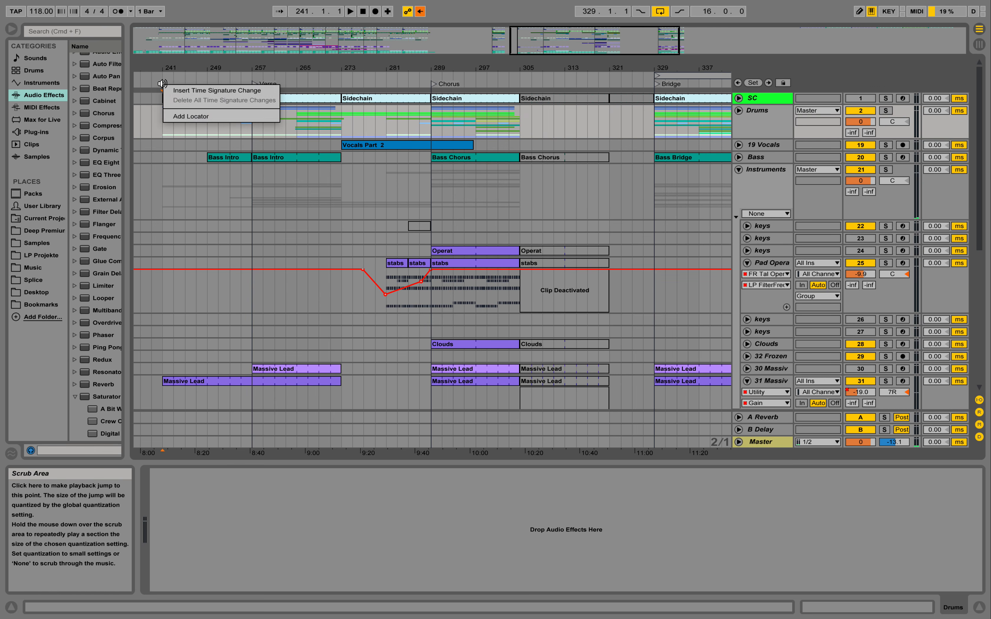
pyautogui.click(196, 113)
pyautogui.write('Intro')
pyautogui.press('Return')
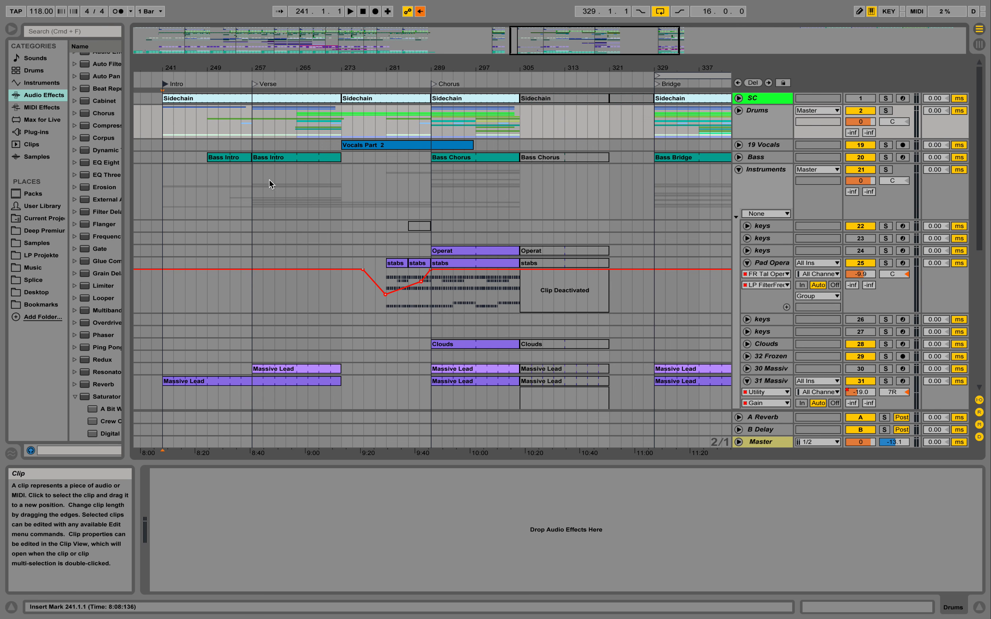
# - Add a locator named Break at bar 273
pyautogui.rightClick(341, 88)
pyautogui.click(371, 115)
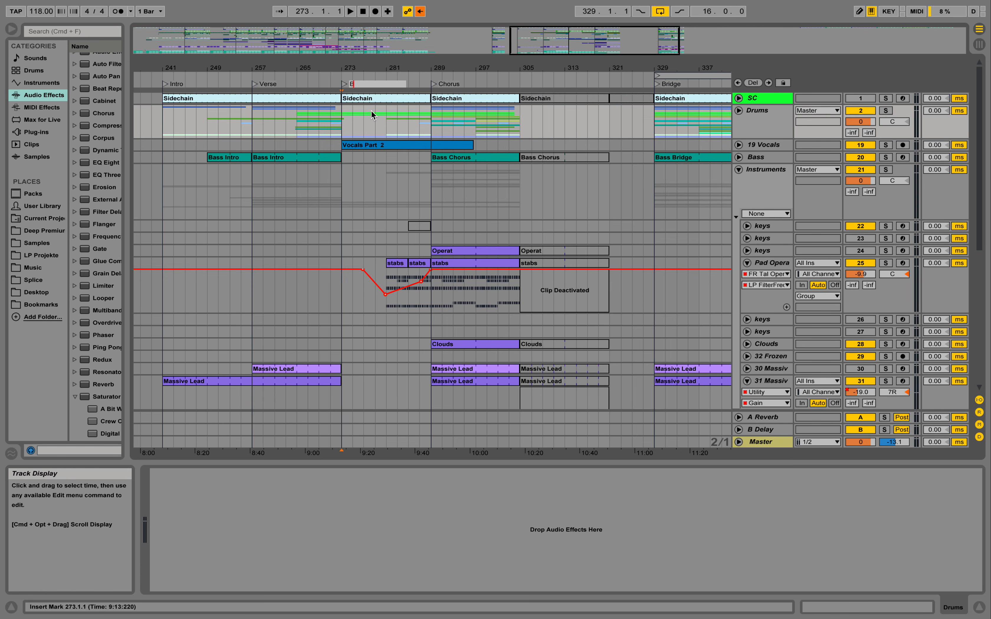
pyautogui.write('Break')
pyautogui.press('Return')
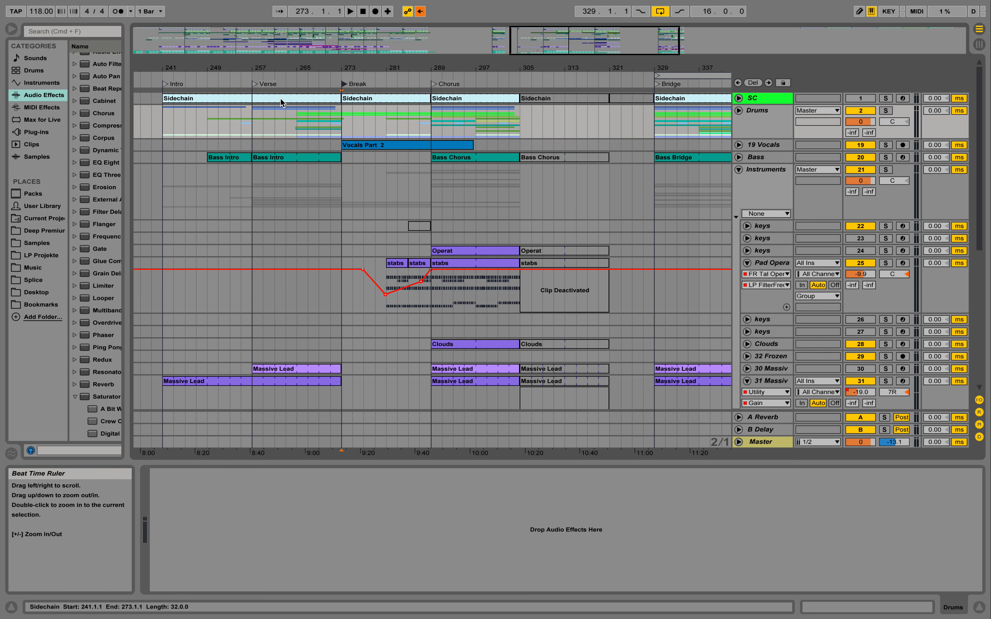
# - Play the arrangement from the Break locator and review the Massive and pad tracks in the Instruments group
pyautogui.click(320, 82)
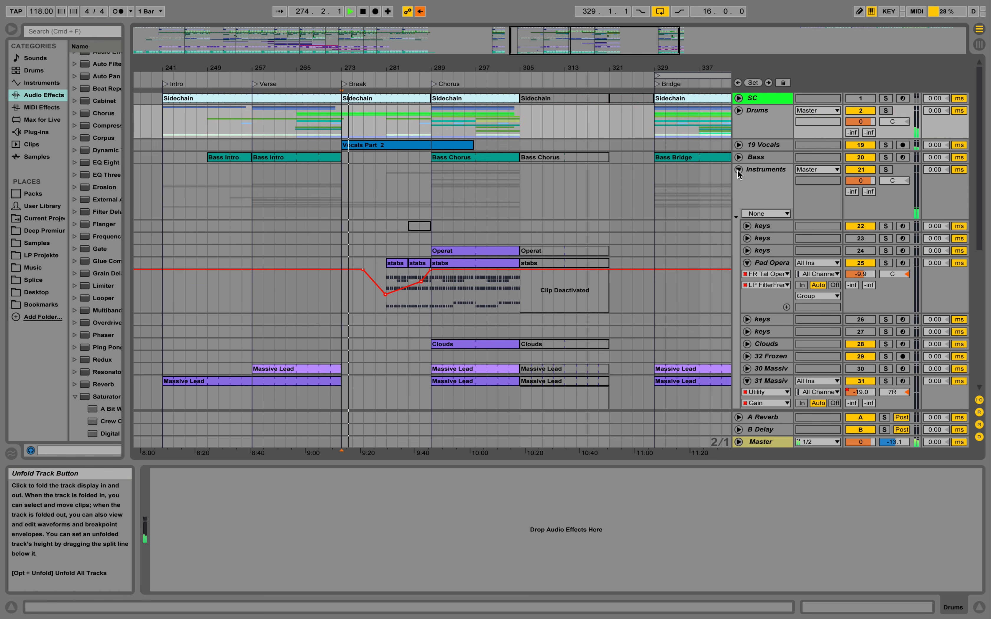
pyautogui.scroll(-3, 436, 321)
pyautogui.scroll(-9, 436, 321)
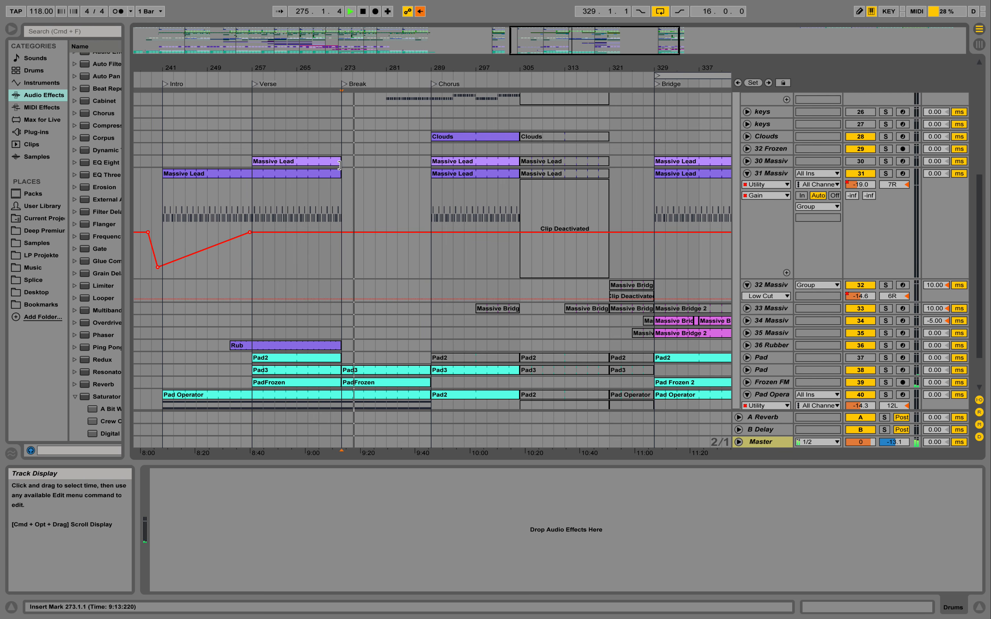
# - Extend the verse's Massive Lead clip on track 31 to bar 289 and shape a Utility gain dip around bar 281
pyautogui.click(333, 174)
pyautogui.moveTo(334, 175); pyautogui.dragTo(431, 174)
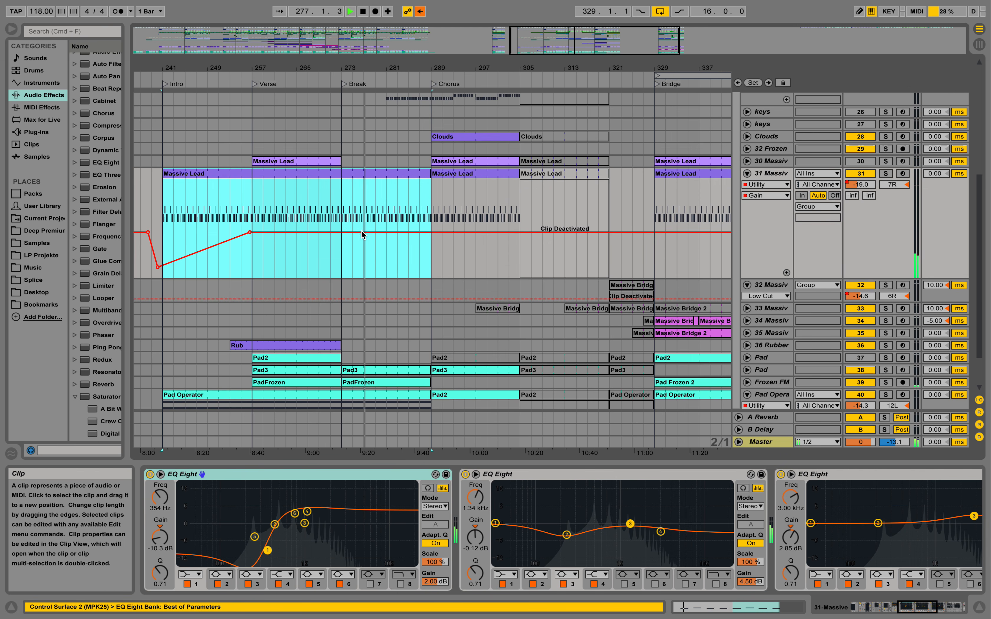
pyautogui.click(347, 233)
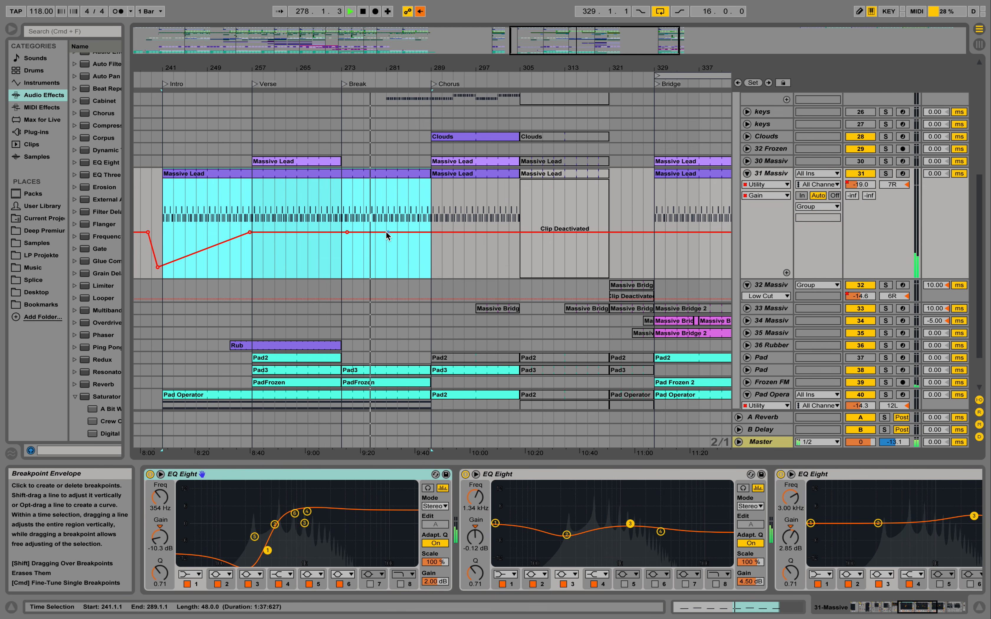
pyautogui.click(384, 233)
pyautogui.click(439, 233)
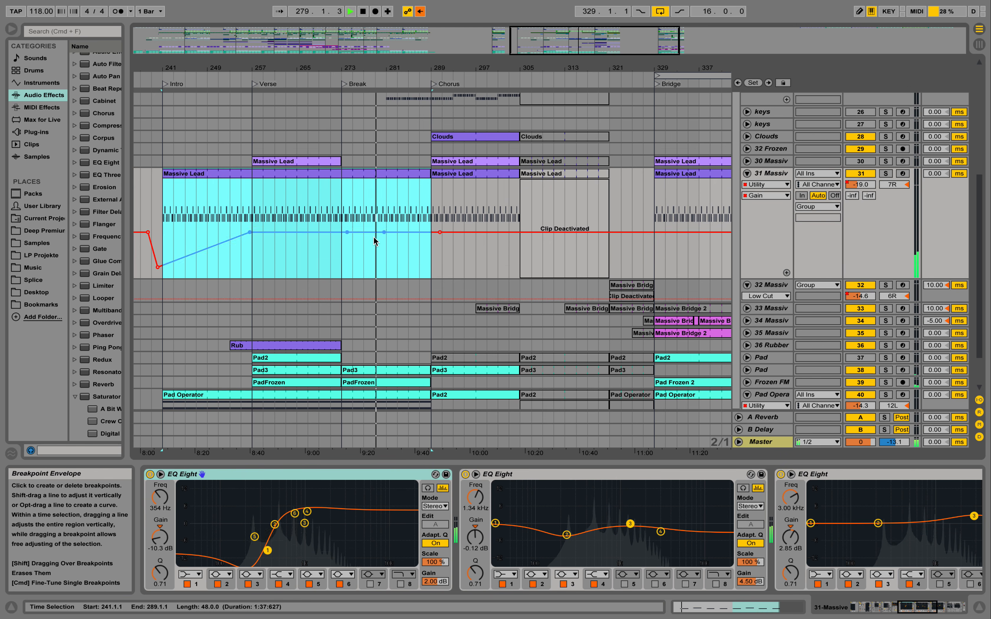
pyautogui.moveTo(383, 232); pyautogui.dragTo(384, 232)
pyautogui.click(382, 240)
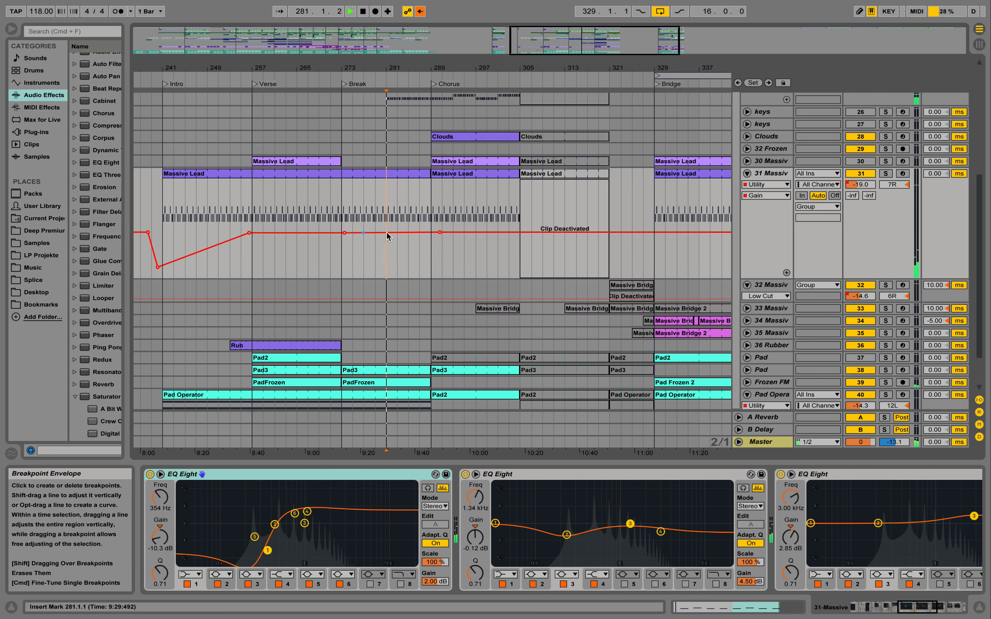
pyautogui.moveTo(383, 233); pyautogui.dragTo(388, 243)
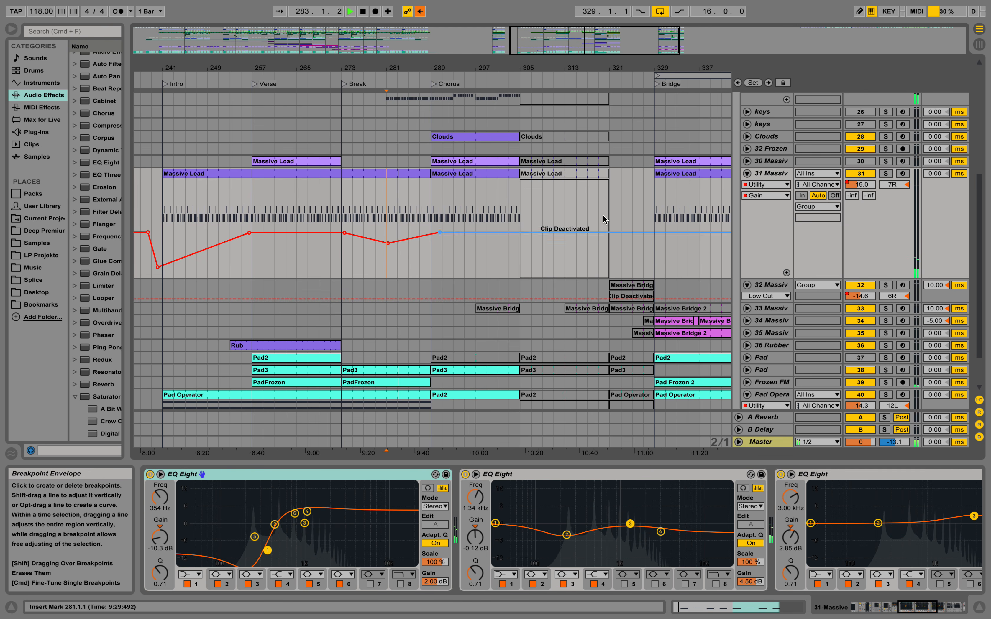
# - Fold track 31 Massive and review the instrument, bass and vocal tracks as the break plays into the chorus
pyautogui.click(746, 174)
pyautogui.scroll(5, 509, 166)
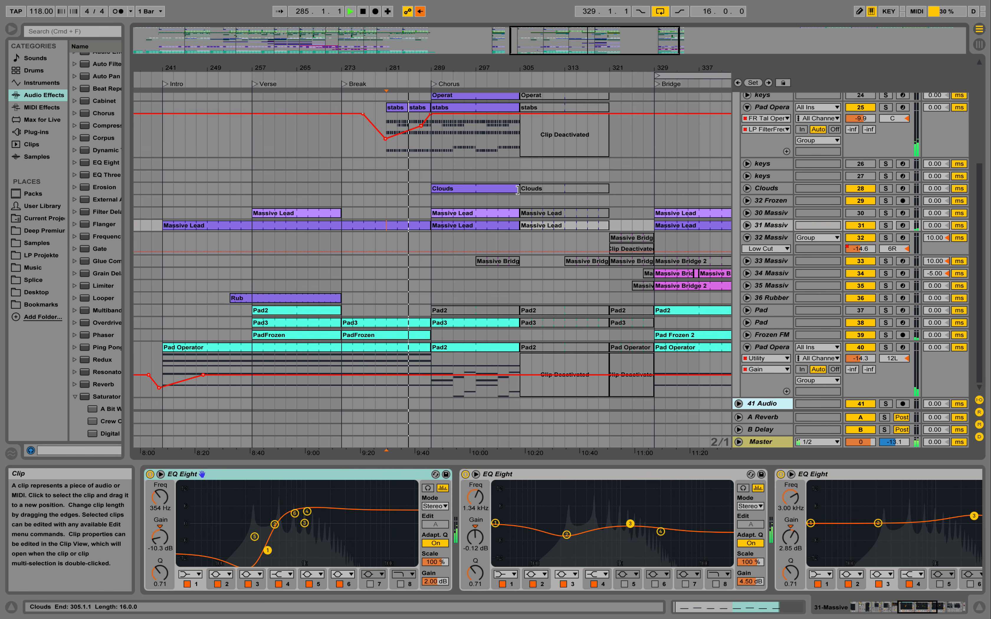
pyautogui.scroll(3, 517, 189)
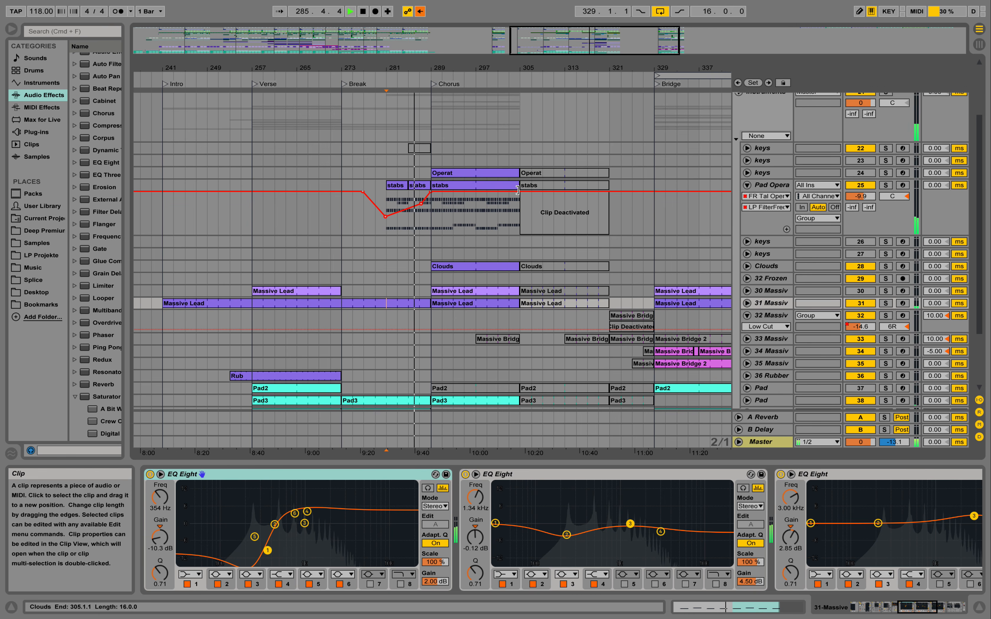
pyautogui.scroll(2, 517, 190)
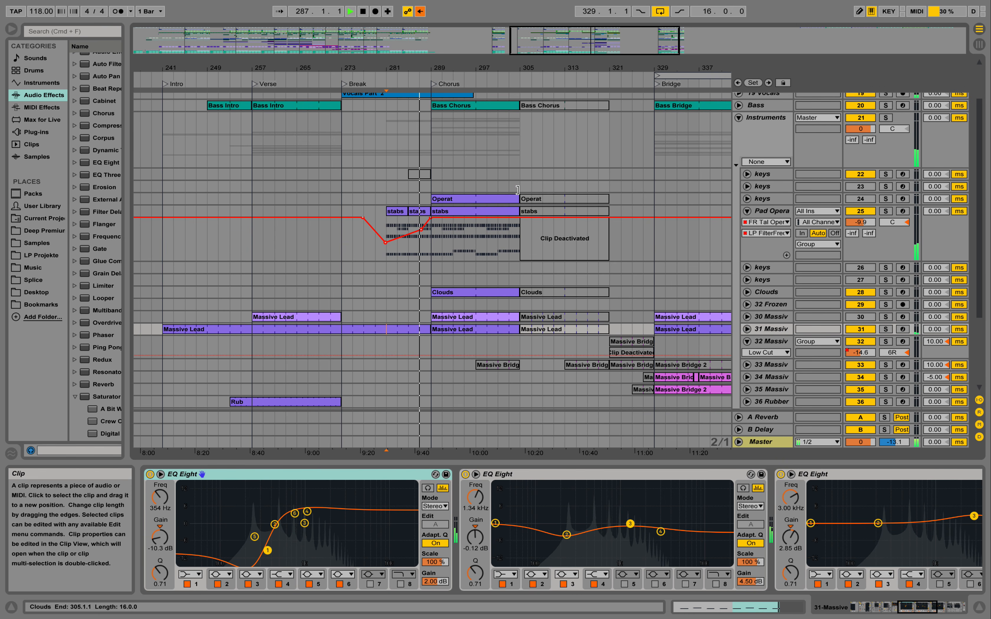
pyautogui.scroll(1, 517, 189)
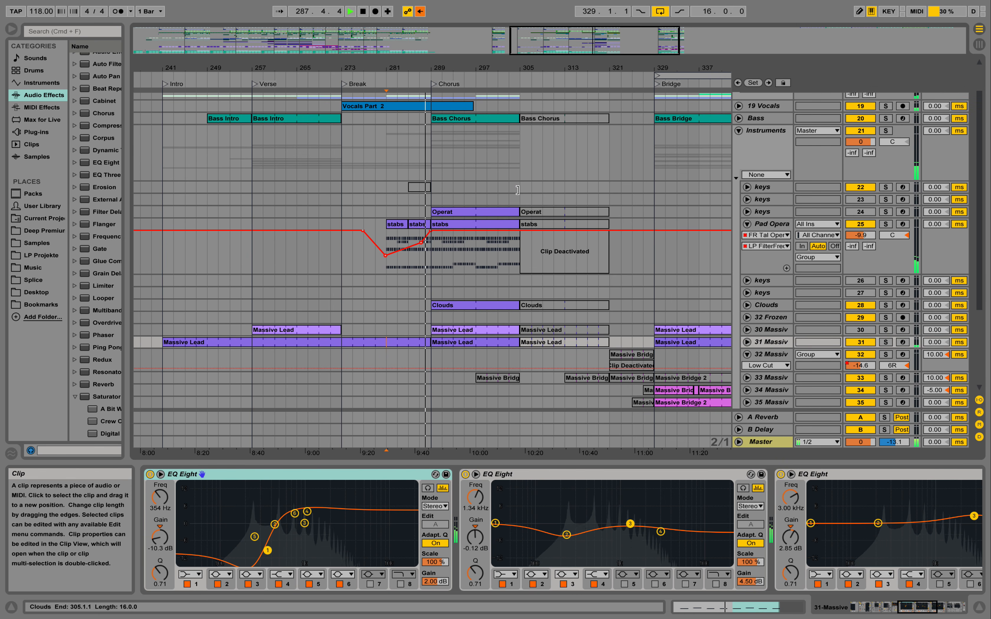
pyautogui.scroll(-2, 667, 264)
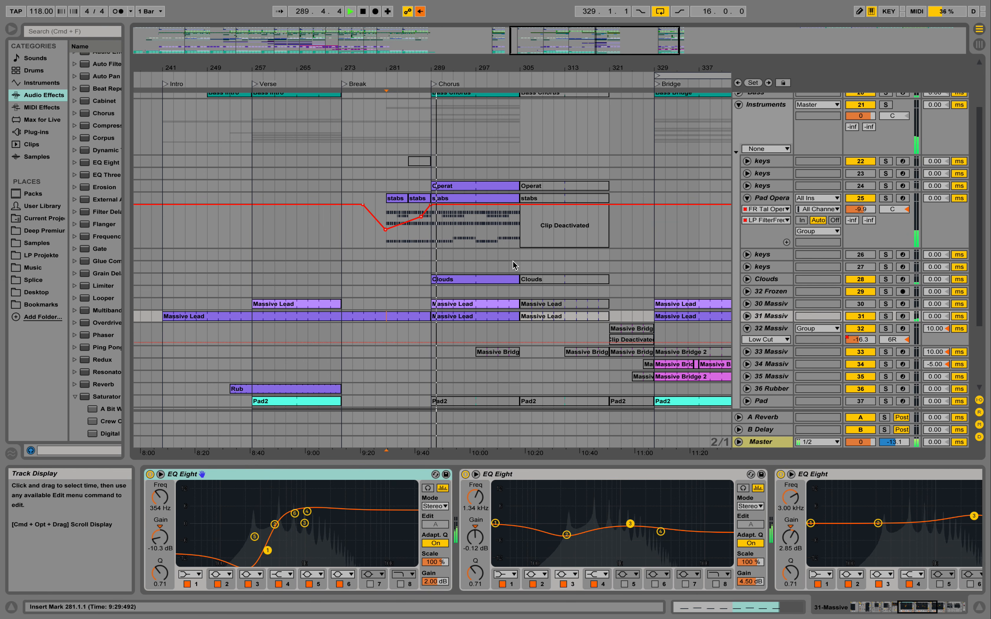
pyautogui.click(406, 314)
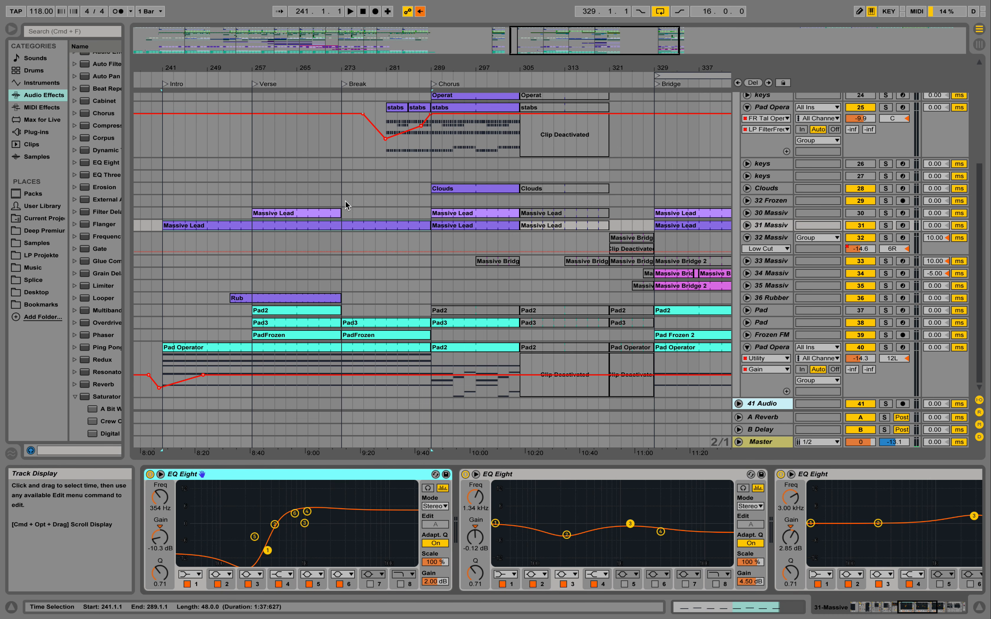
pyautogui.scroll(2, 359, 209)
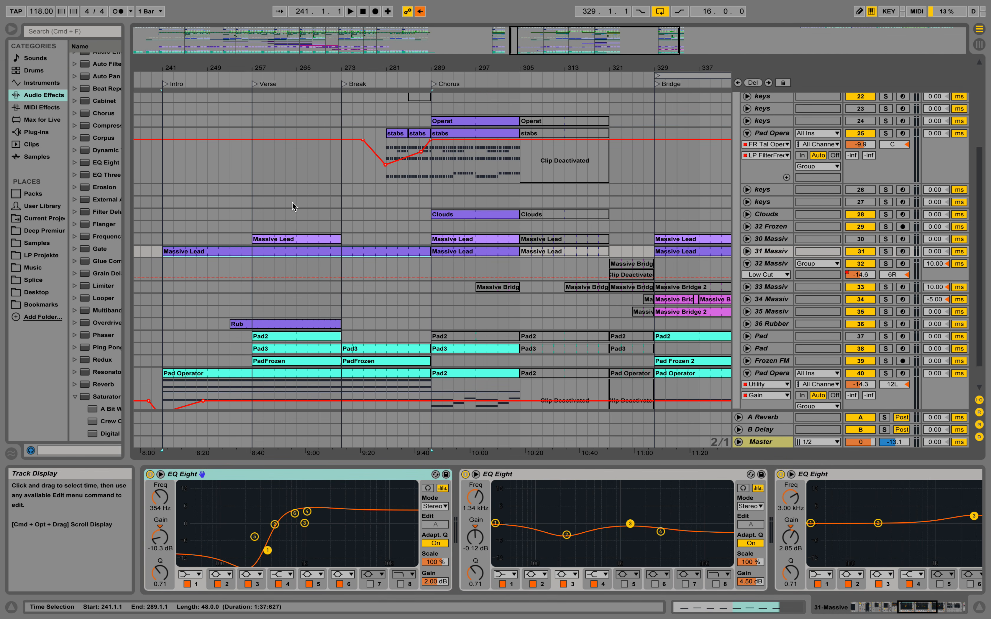
pyautogui.scroll(5, 327, 215)
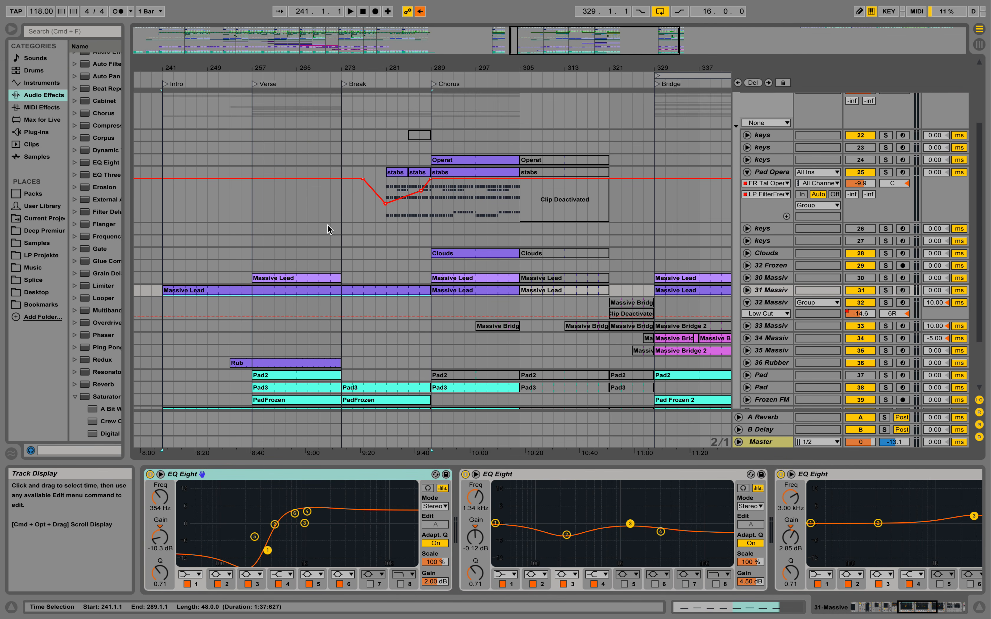
pyautogui.scroll(1, 360, 201)
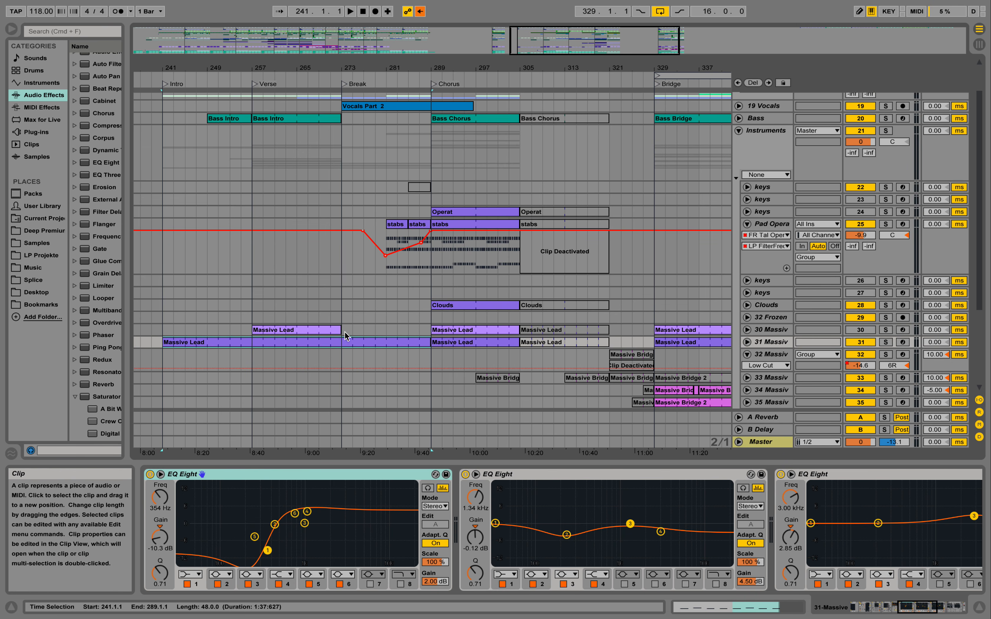
pyautogui.scroll(3, 425, 175)
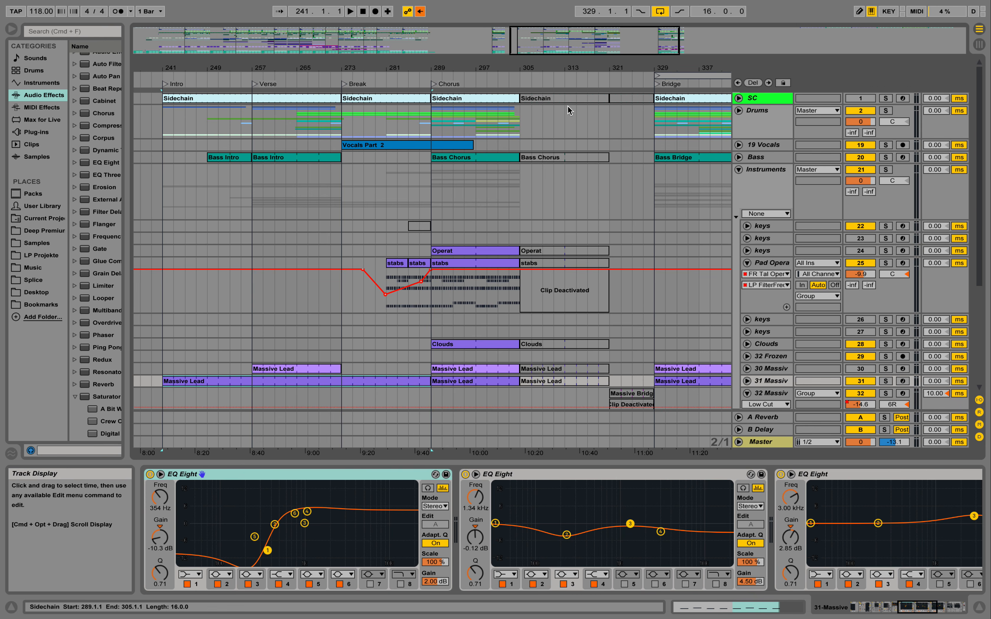
# - Select the deactivated 16-bar section from bar 305 to 321 across all tracks and review its clips
pyautogui.click(553, 97)
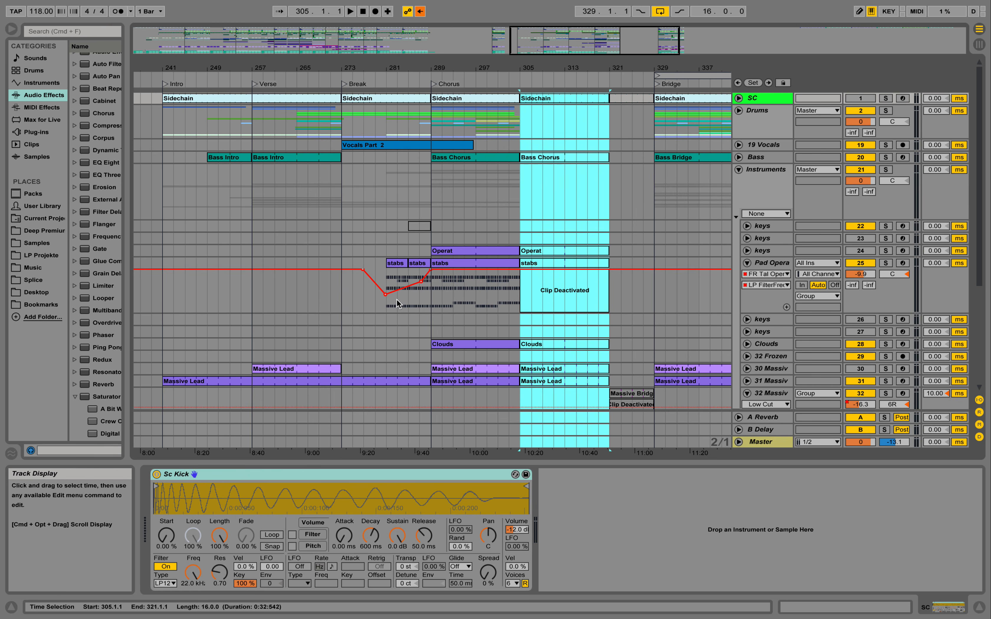
pyautogui.scroll(-5, 414, 303)
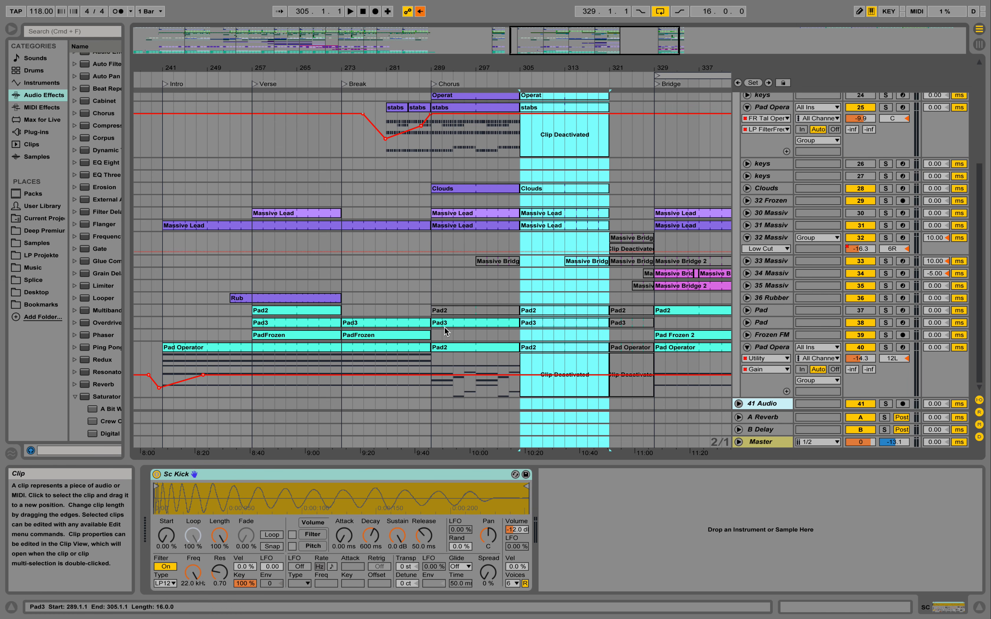
pyautogui.scroll(5, 448, 294)
pyautogui.scroll(1, 449, 294)
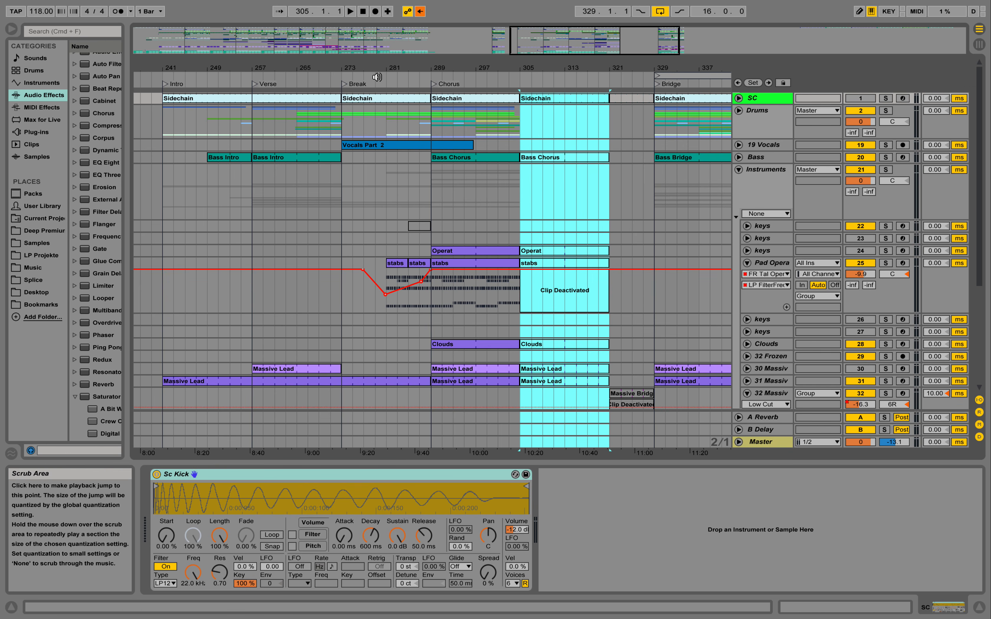
# - Activate the four-bar clip on keys track 22 before the chorus and rename it Swell
pyautogui.click(417, 225)
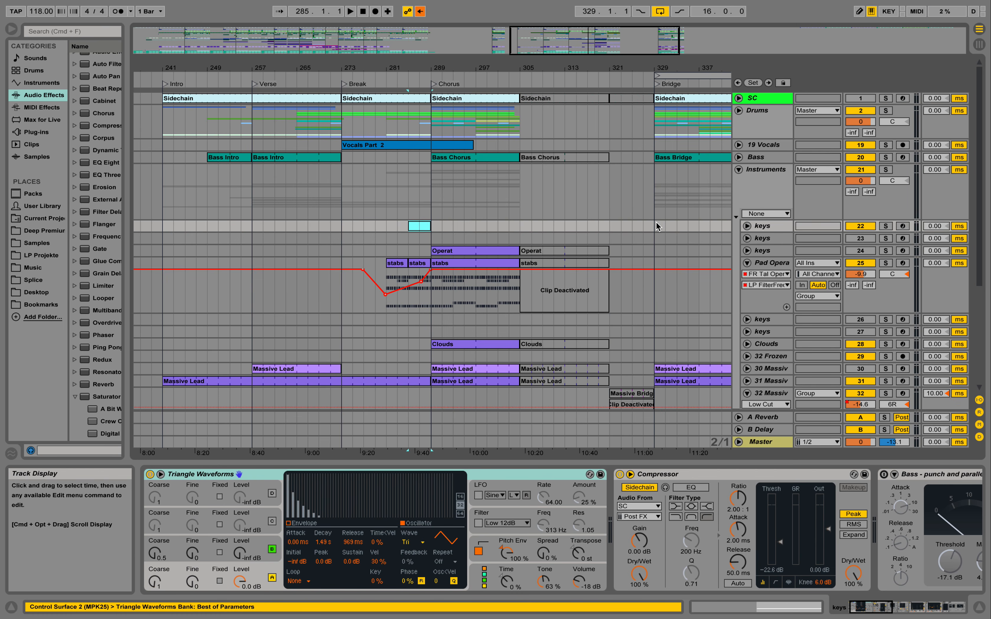
pyautogui.press('0')
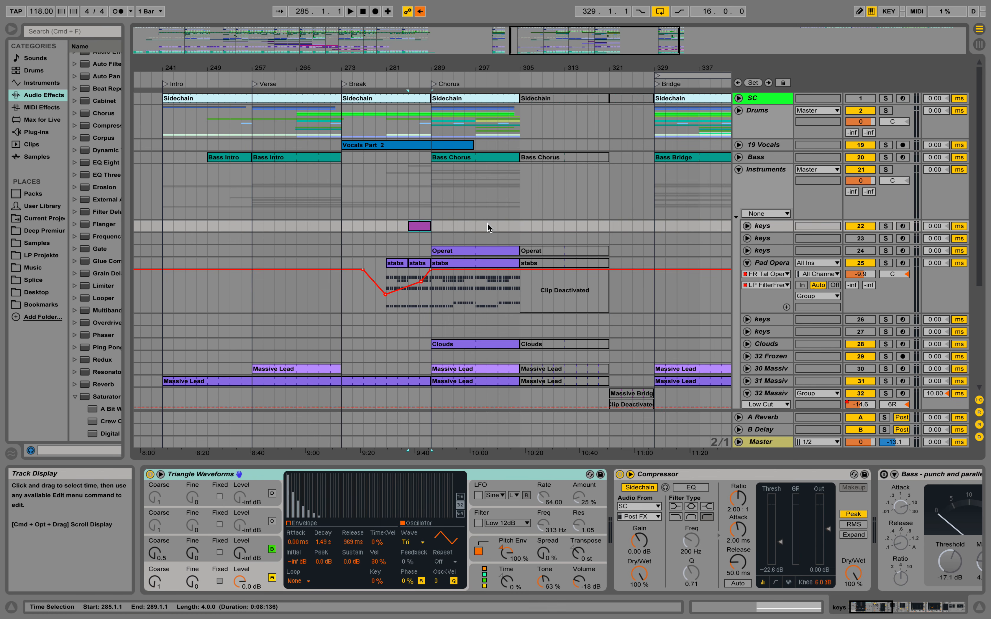
pyautogui.rightClick(426, 226)
pyautogui.click(462, 288)
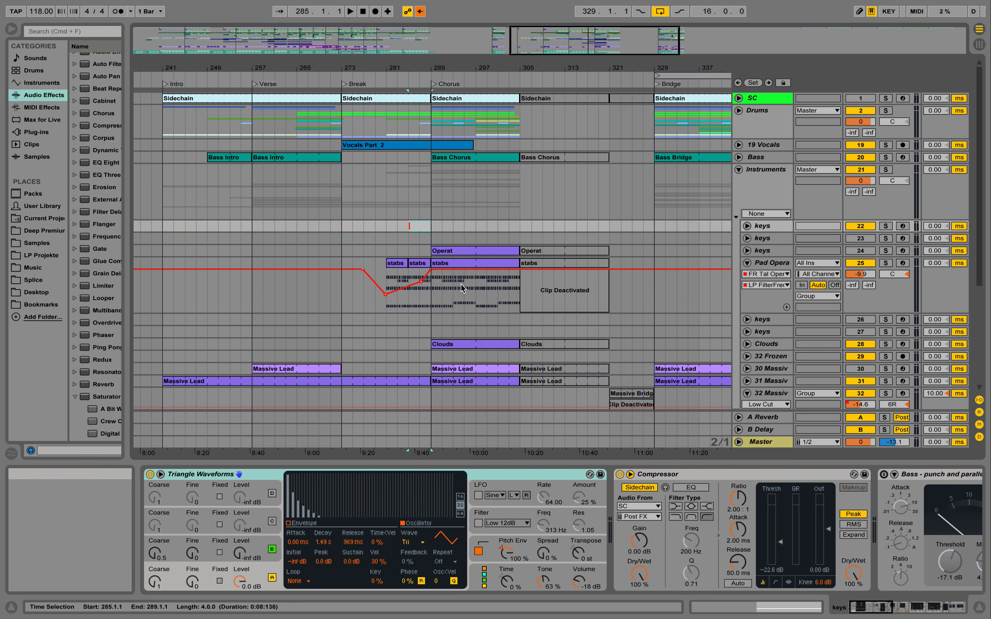
pyautogui.press('0')
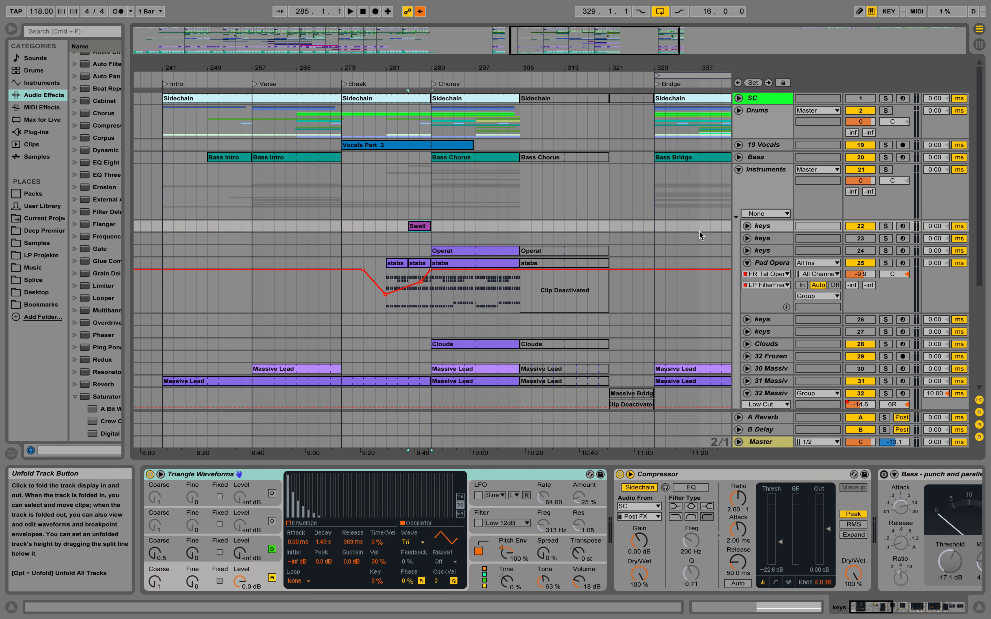
# - Inspect the Swell clip's notes and the track volume automation of keys track 22
pyautogui.click(413, 227)
pyautogui.doubleClick(412, 227)
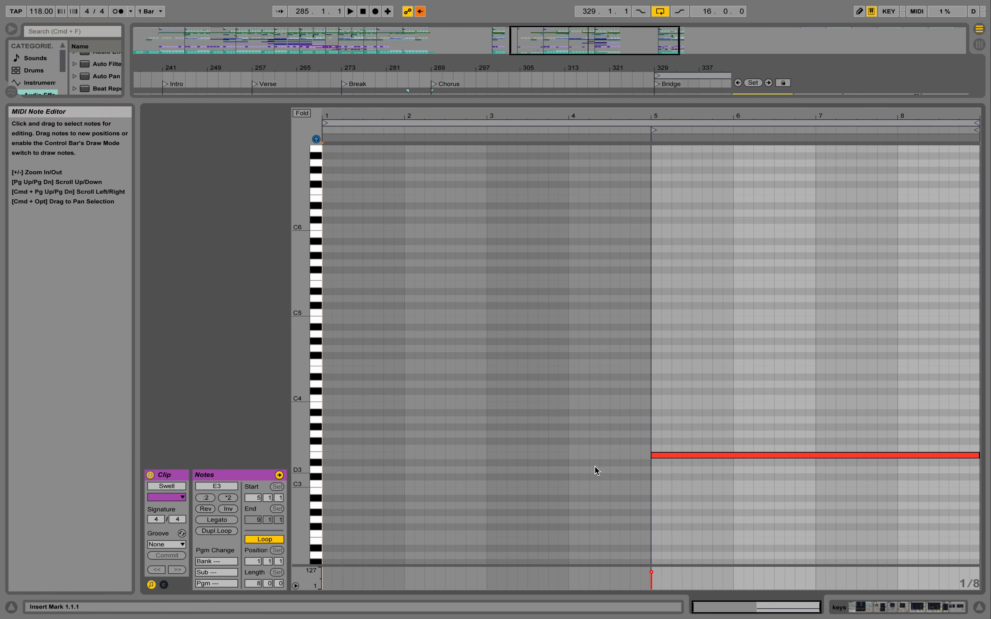
pyautogui.moveTo(714, 427); pyautogui.dragTo(730, 485)
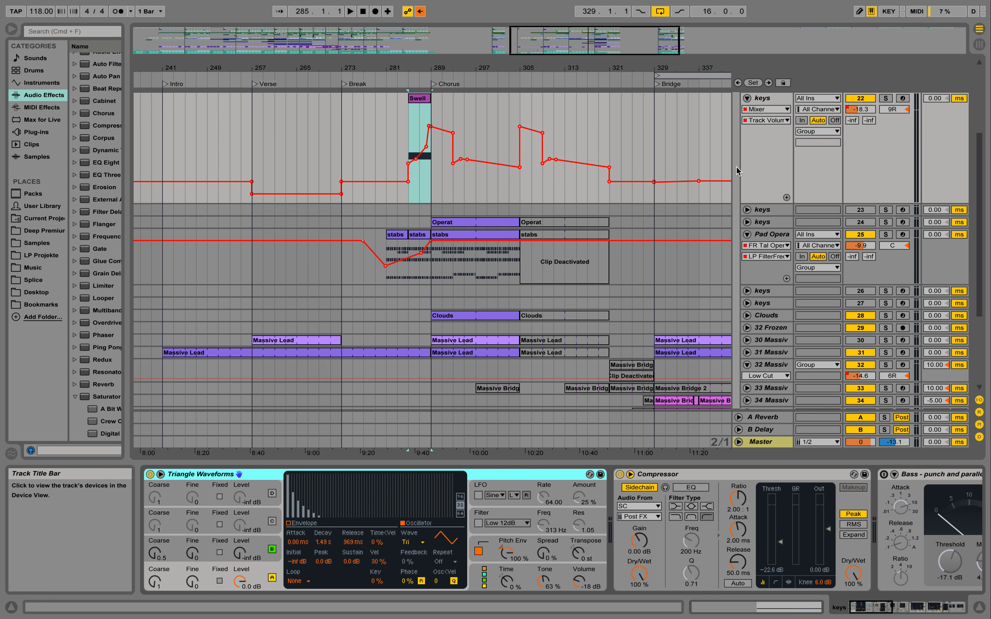
pyautogui.scroll(2, 746, 164)
pyautogui.click(747, 150)
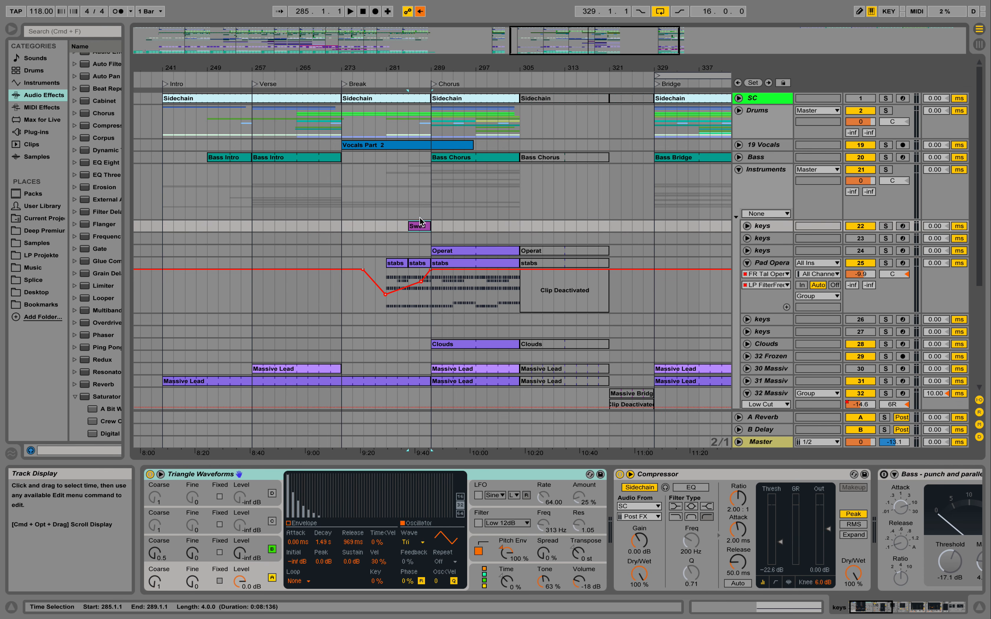
# - Play the Swell clip with keys track 22 soloed, and unsolo the track before the chorus
pyautogui.press('space')
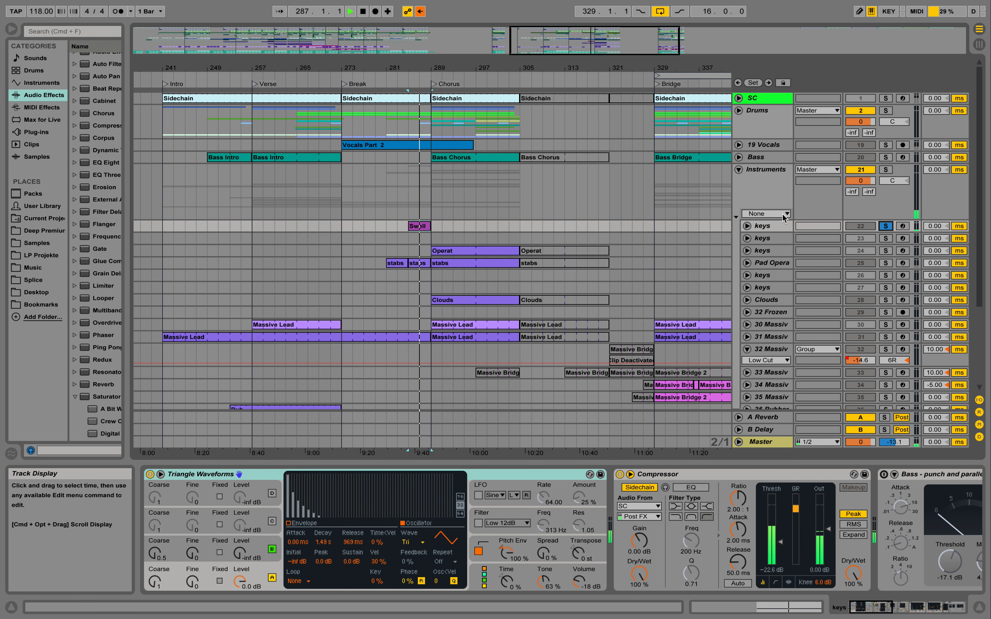
pyautogui.click(885, 226)
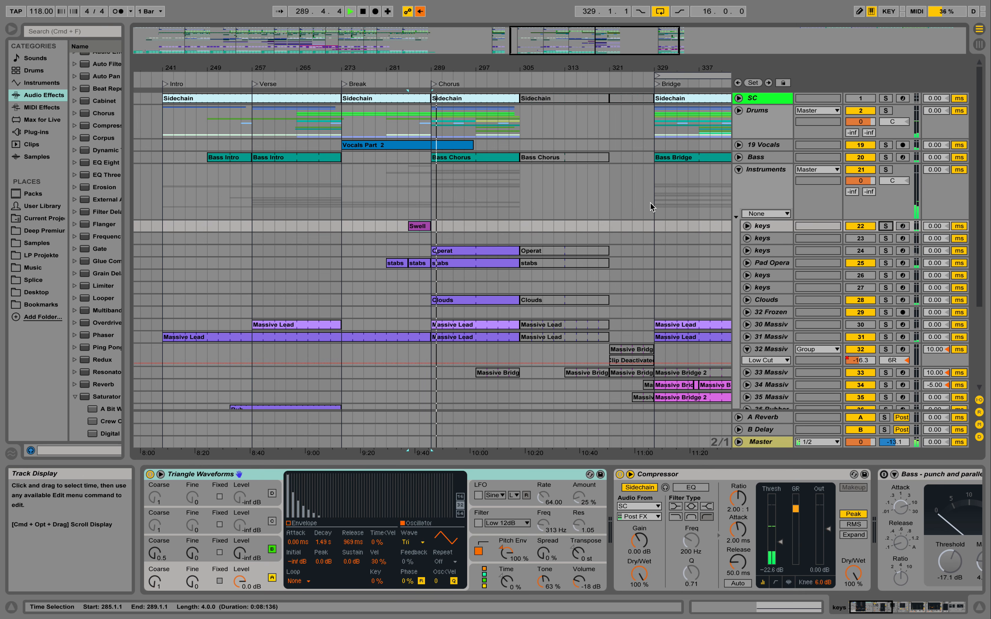
# - Delete the deactivated Massive Bridge 2 clip at bars 297 to 305 on track 33 and hide the device view
pyautogui.click(510, 373)
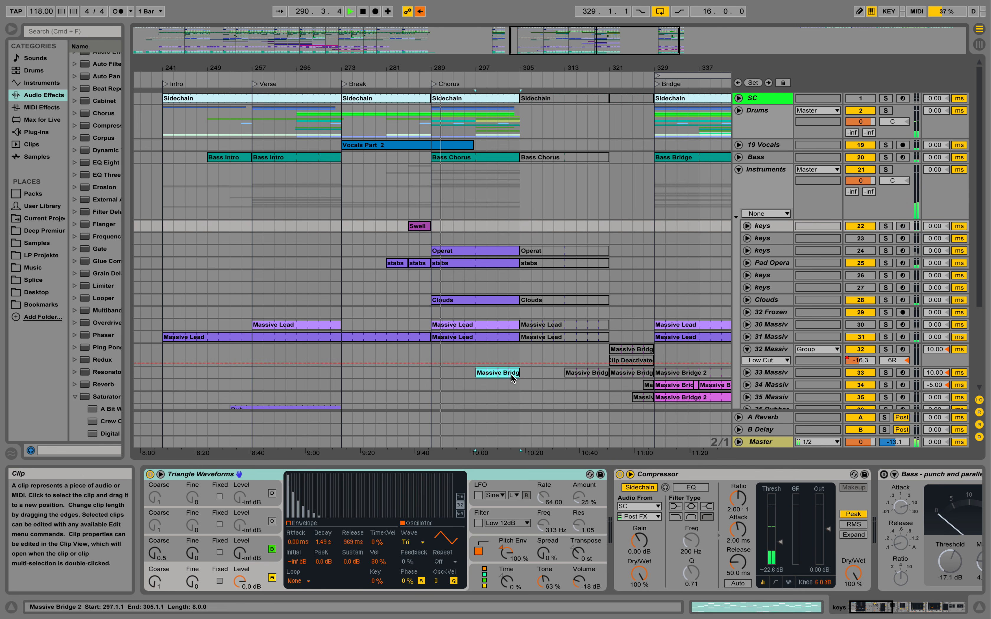
pyautogui.press('Delete')
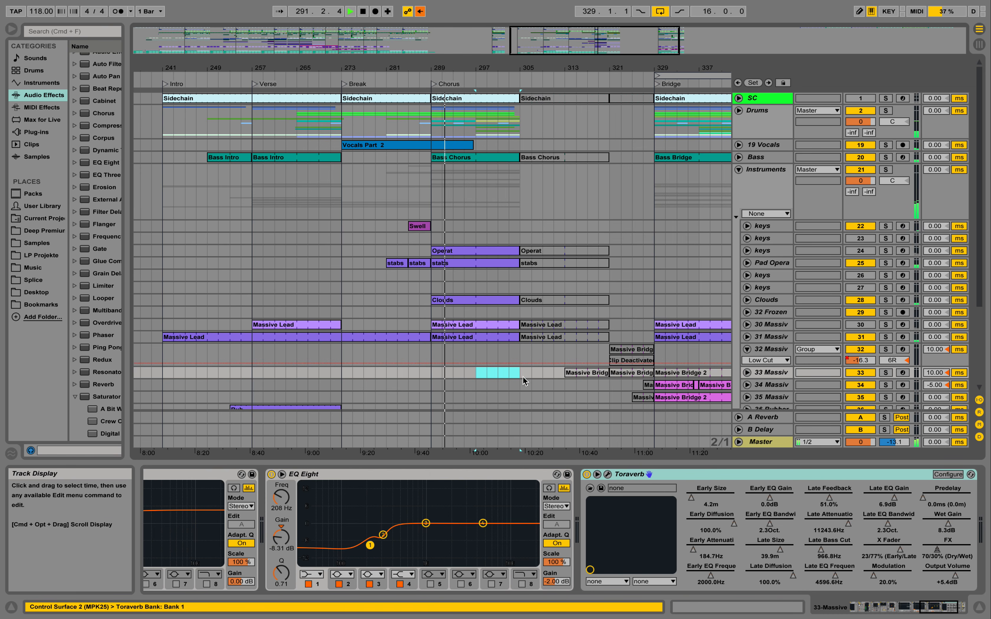
pyautogui.click(980, 610)
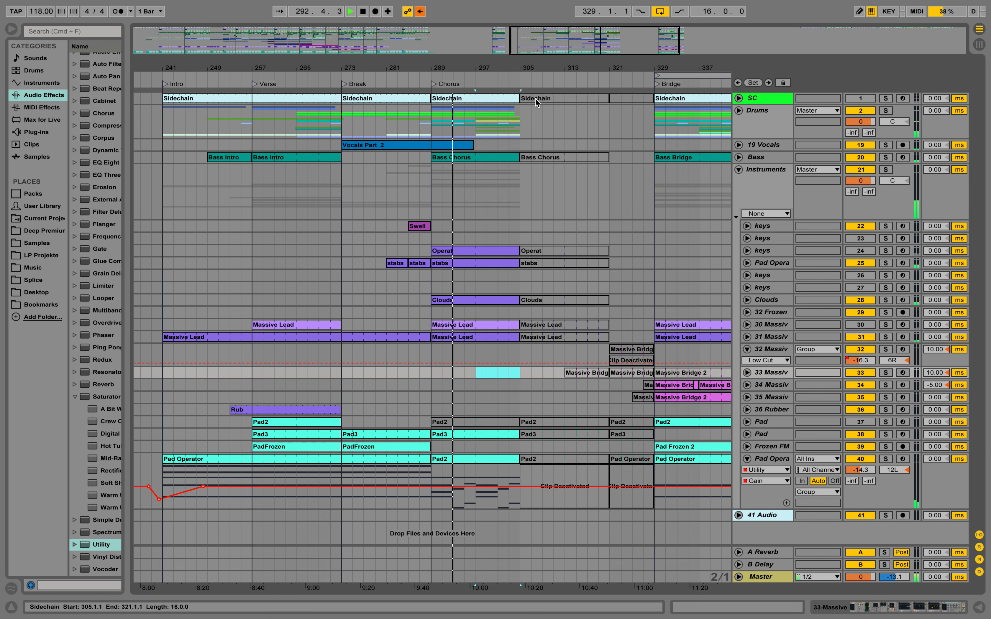
# - Stop playback, activate the clips on all tracks from bar 305 to 321, and unfold the Drums group
pyautogui.moveTo(514, 69); pyautogui.dragTo(464, 68)
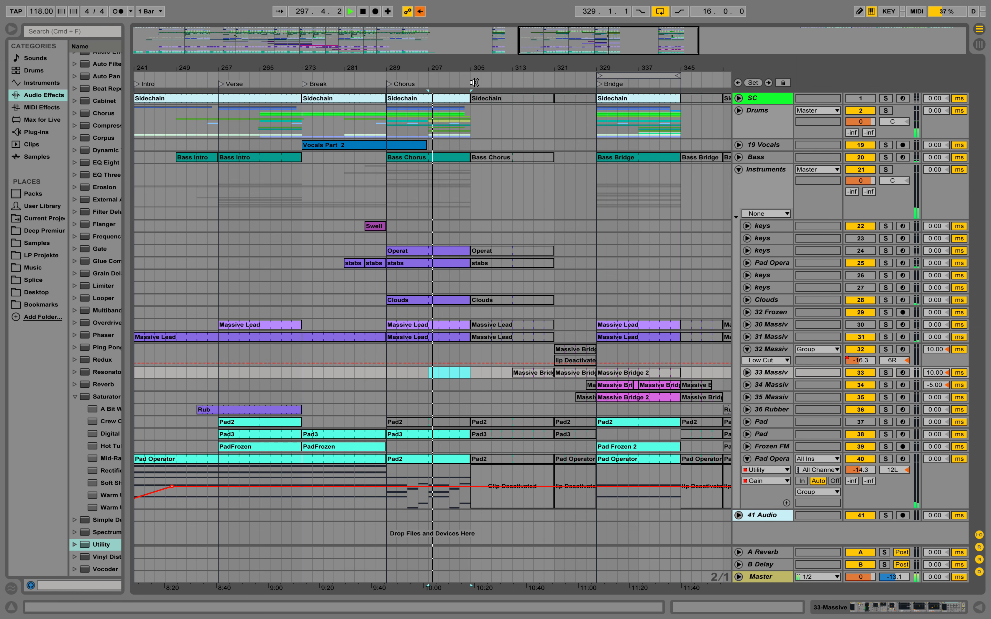
pyautogui.moveTo(479, 67); pyautogui.dragTo(479, 63)
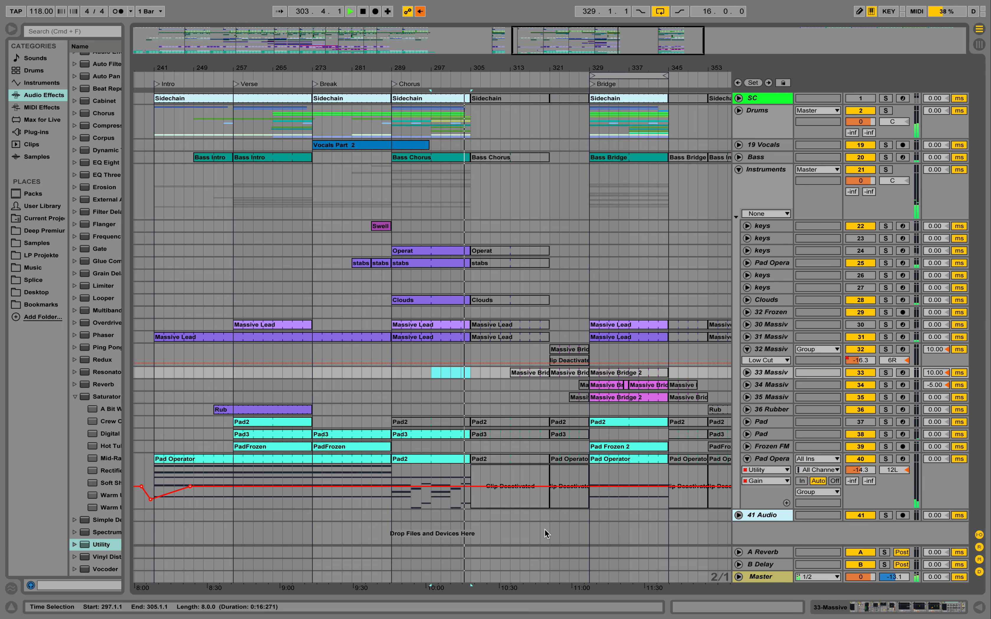
pyautogui.press('space')
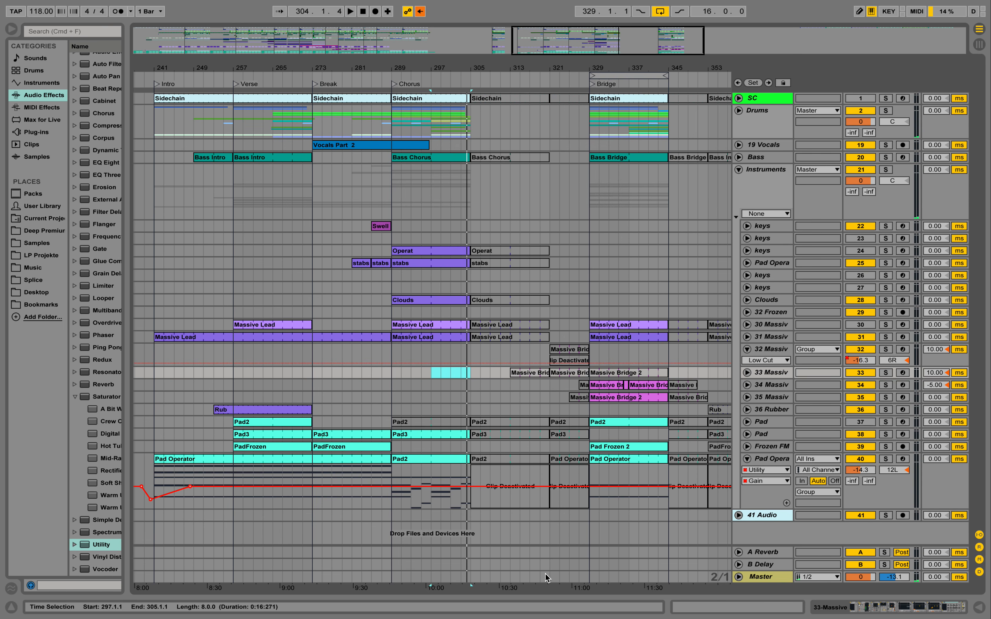
pyautogui.moveTo(546, 572); pyautogui.dragTo(472, 78)
pyautogui.press('0')
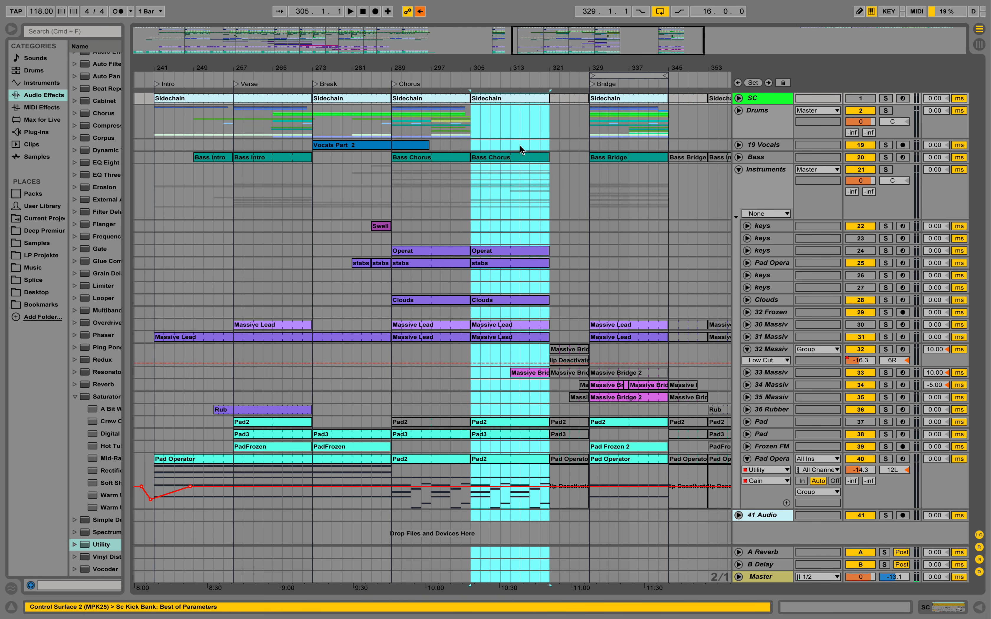
pyautogui.click(738, 110)
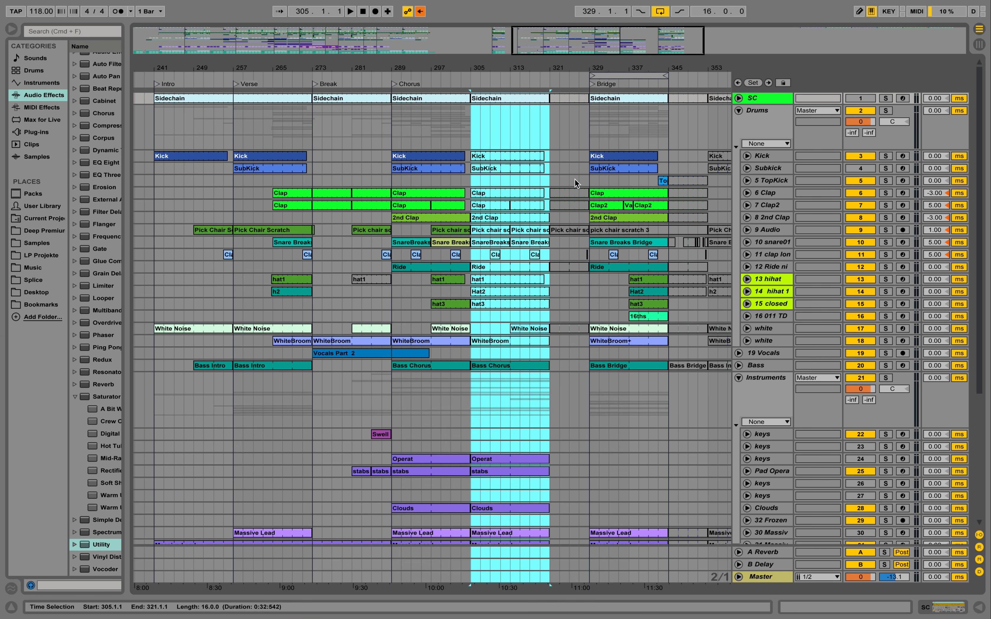
# - Activate the clips on all Drums tracks from bar 305 to 321 and fold the Drums group
pyautogui.moveTo(550, 353); pyautogui.dragTo(477, 163)
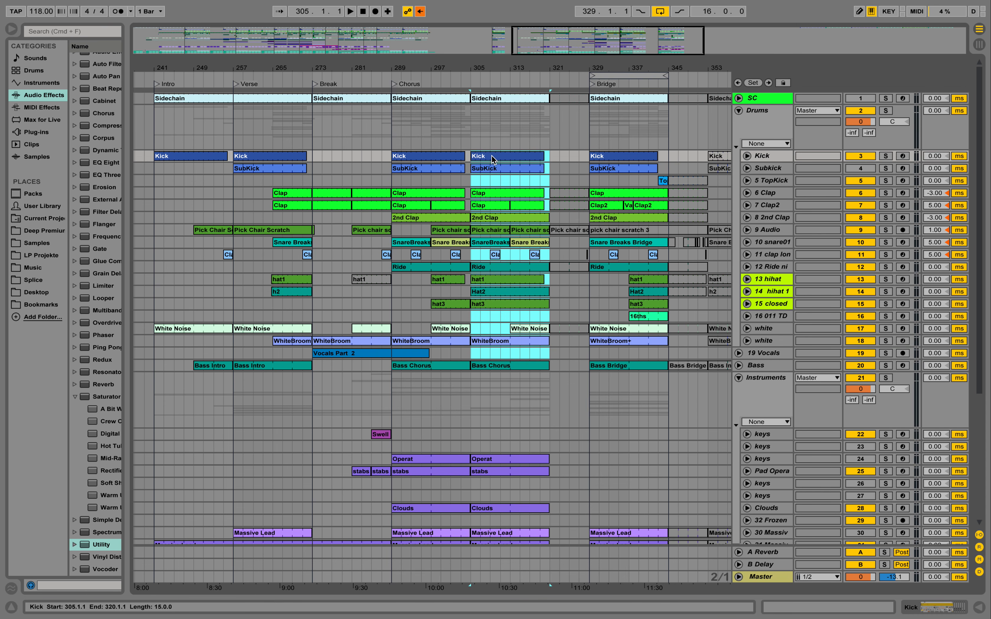
pyautogui.click(738, 111)
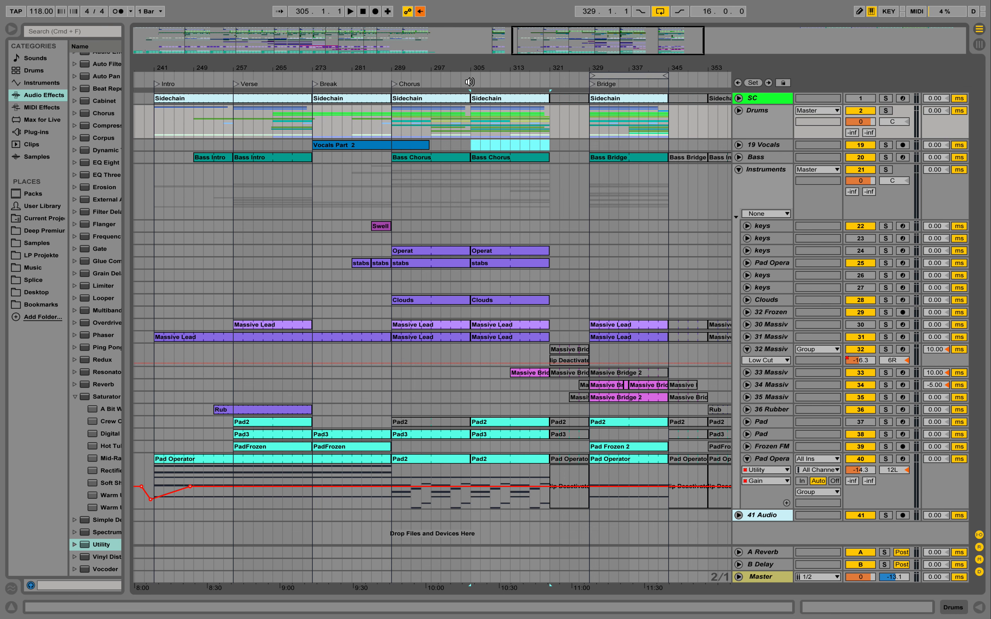
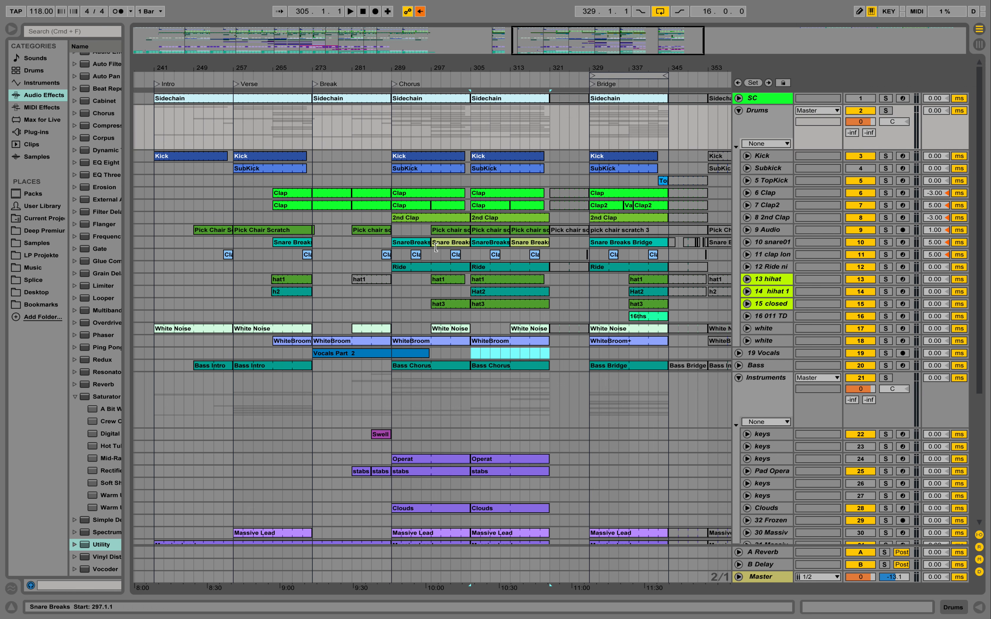
# - Inspect the chorus notes on track 10 snare01 and track 12 Ride, folding each track again
pyautogui.click(747, 242)
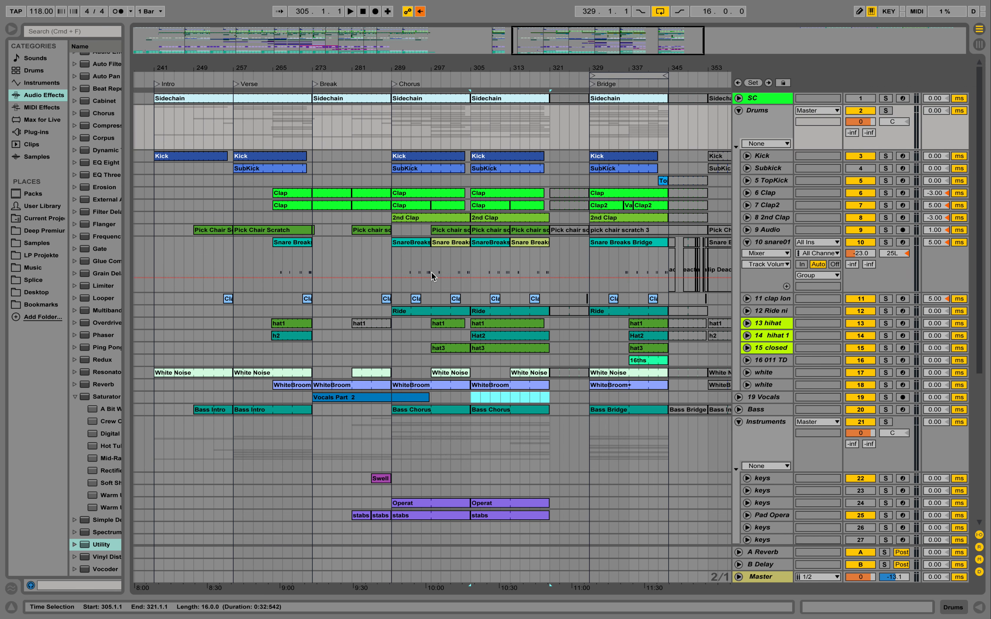
pyautogui.press('super+z')
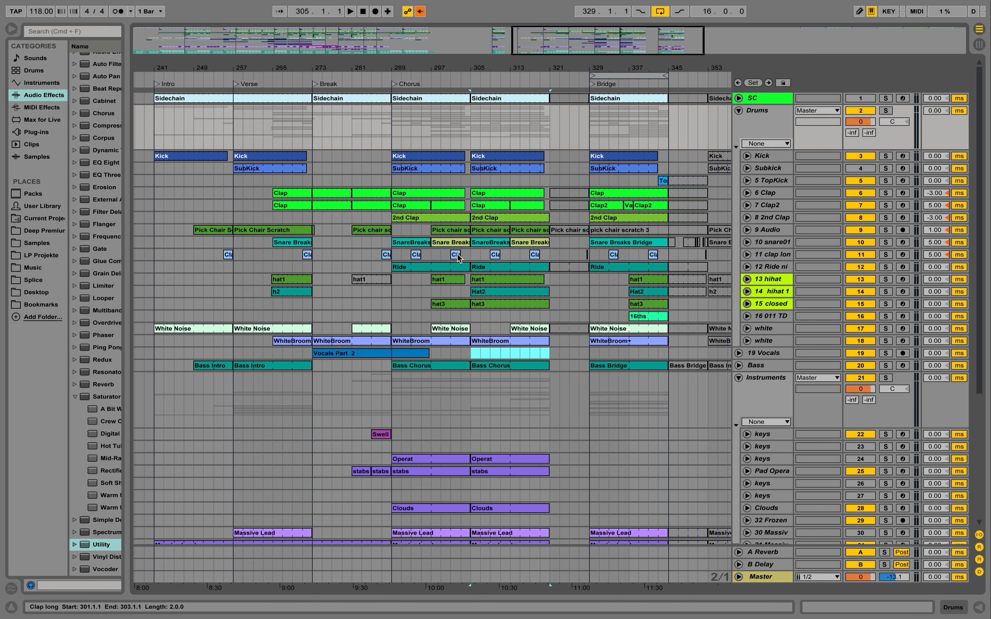
pyautogui.click(510, 266)
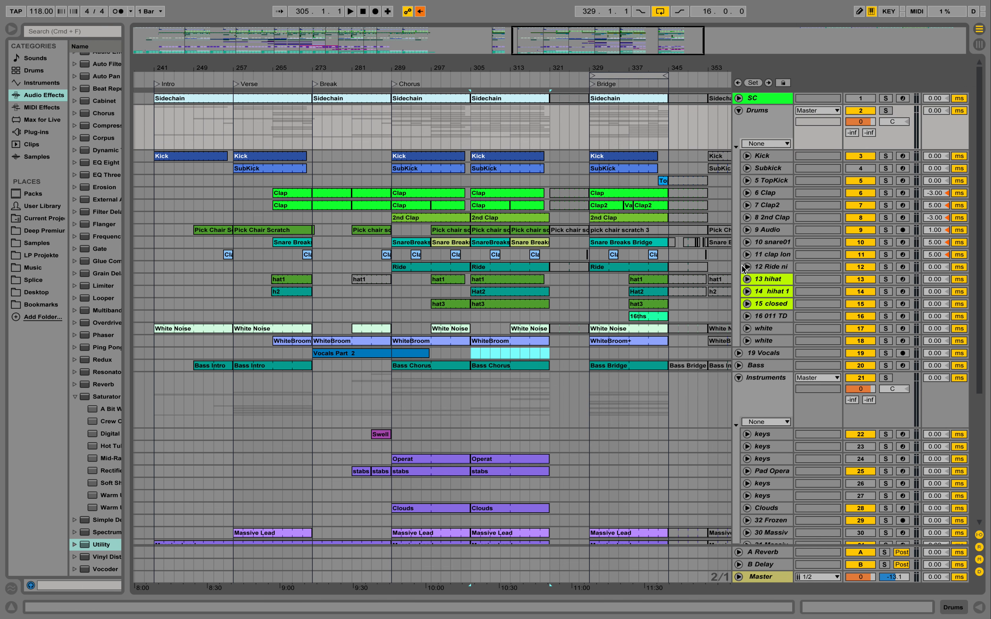
pyautogui.click(747, 266)
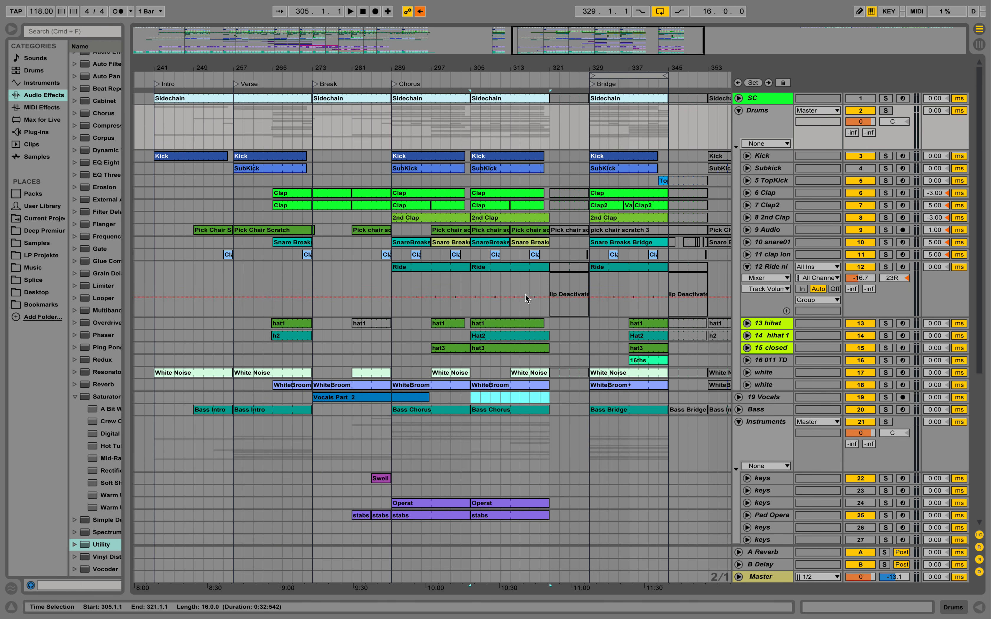
pyautogui.click(749, 267)
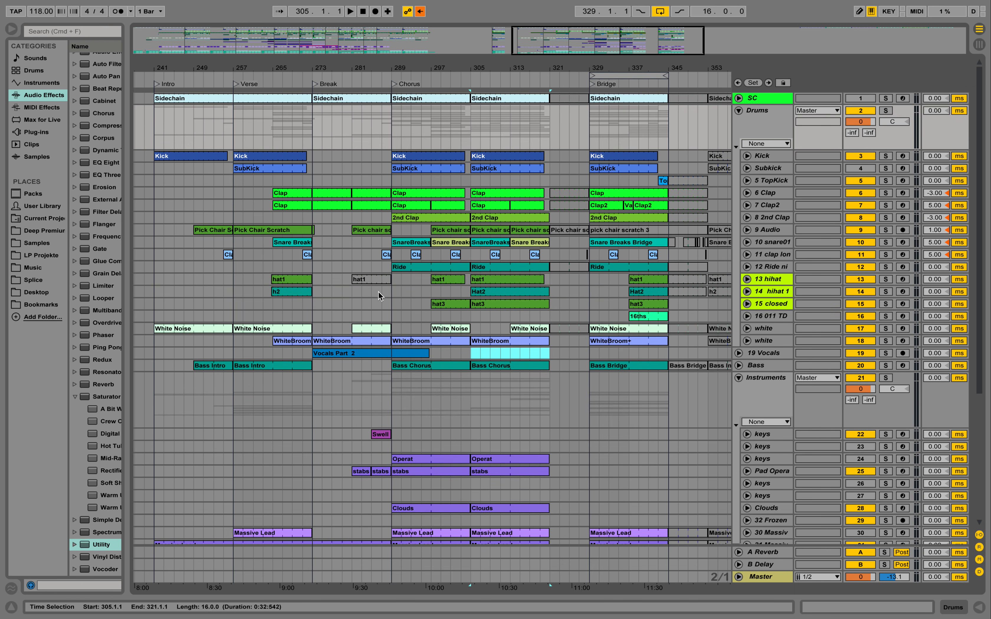
# - View the notes of the hat1 clip at bar 305 on track 13 and show the track's devices
pyautogui.doubleClick(489, 277)
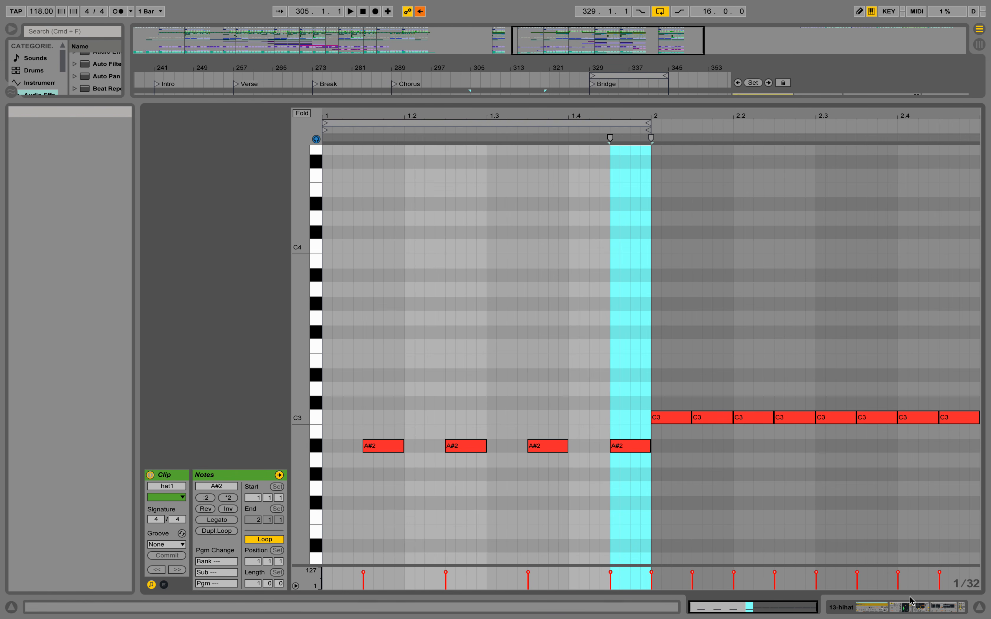
pyautogui.click(919, 604)
pyautogui.scroll(5, 582, 234)
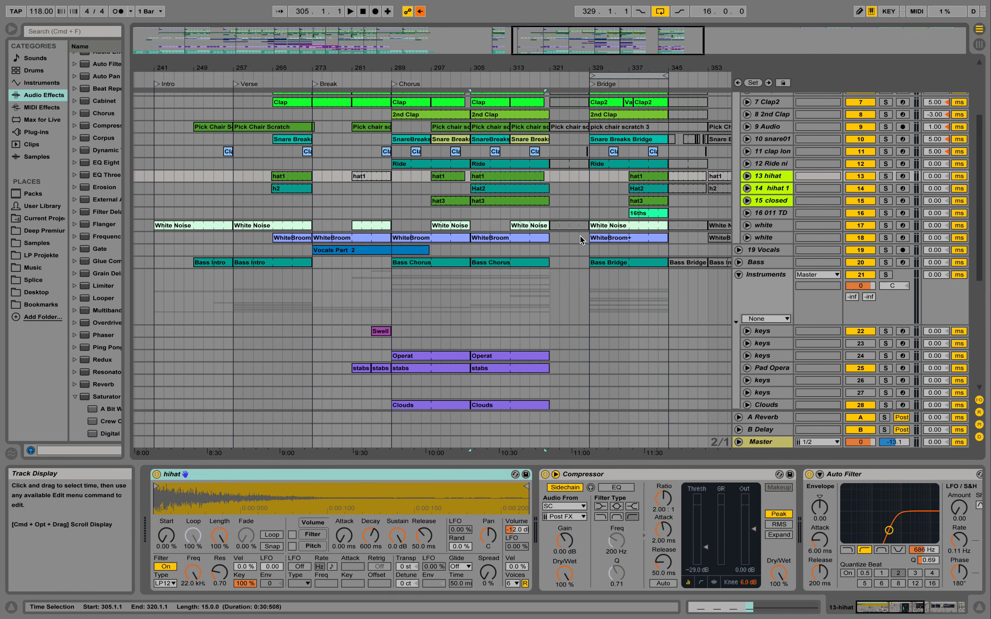
# - Play from bar 303 into the second half of the chorus, hide the device view, and stop playback
pyautogui.click(461, 77)
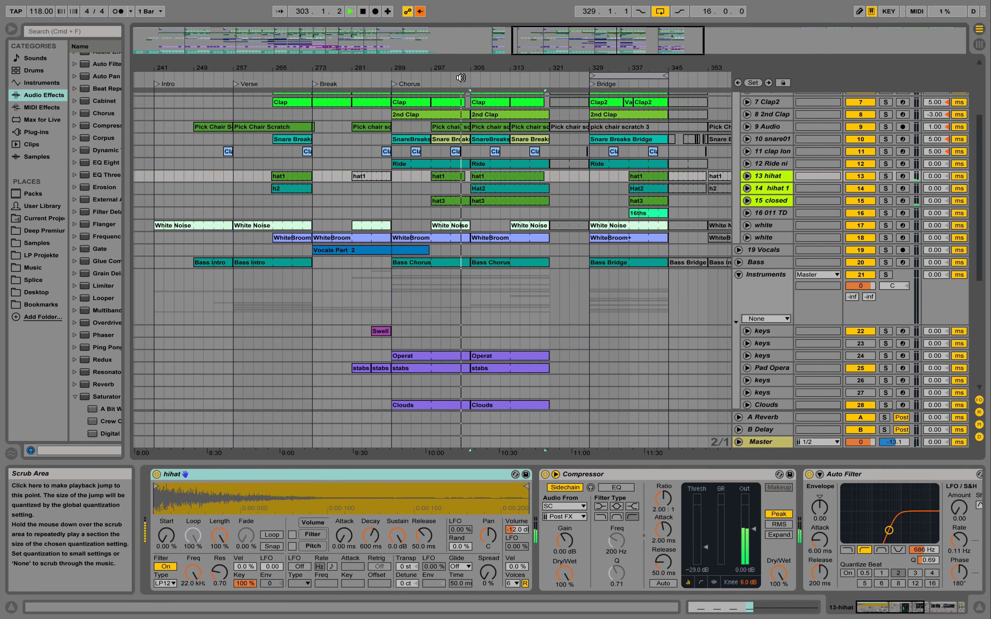
pyautogui.scroll(-2, 498, 131)
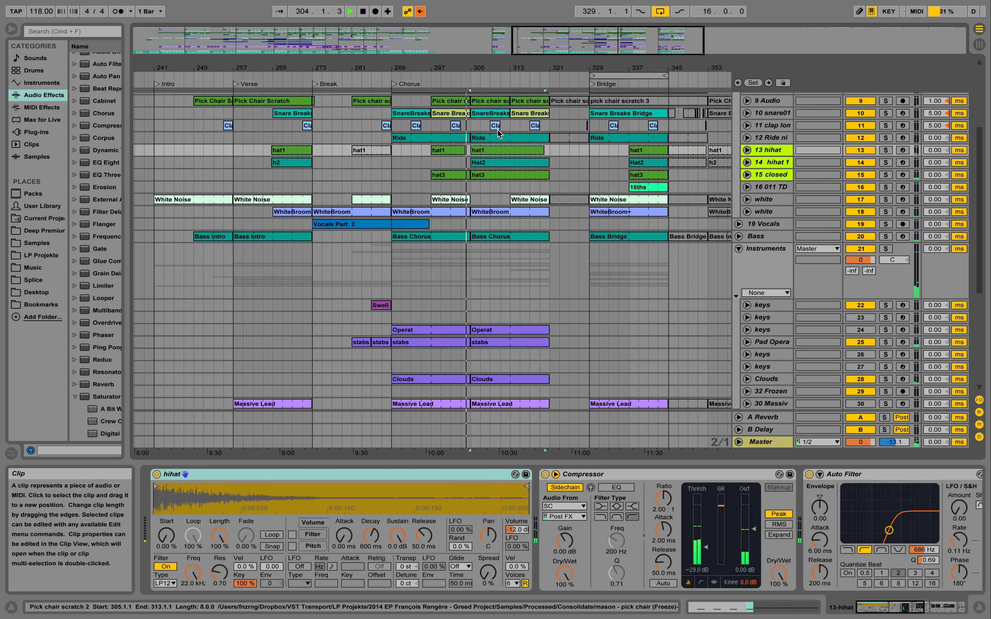
pyautogui.scroll(-2, 500, 146)
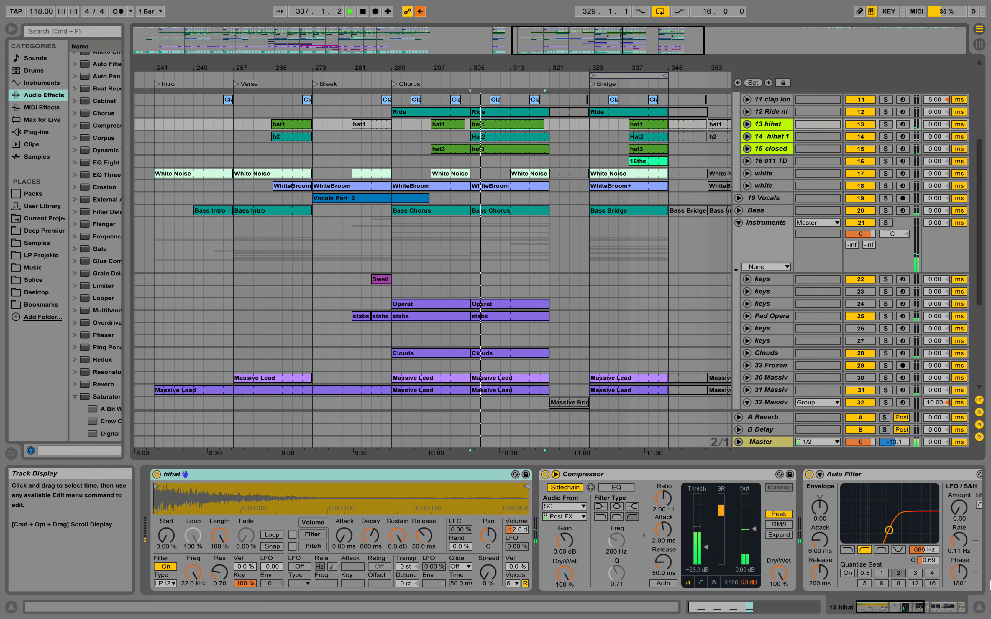
pyautogui.press('super+alt+l')
pyautogui.scroll(5, 775, 303)
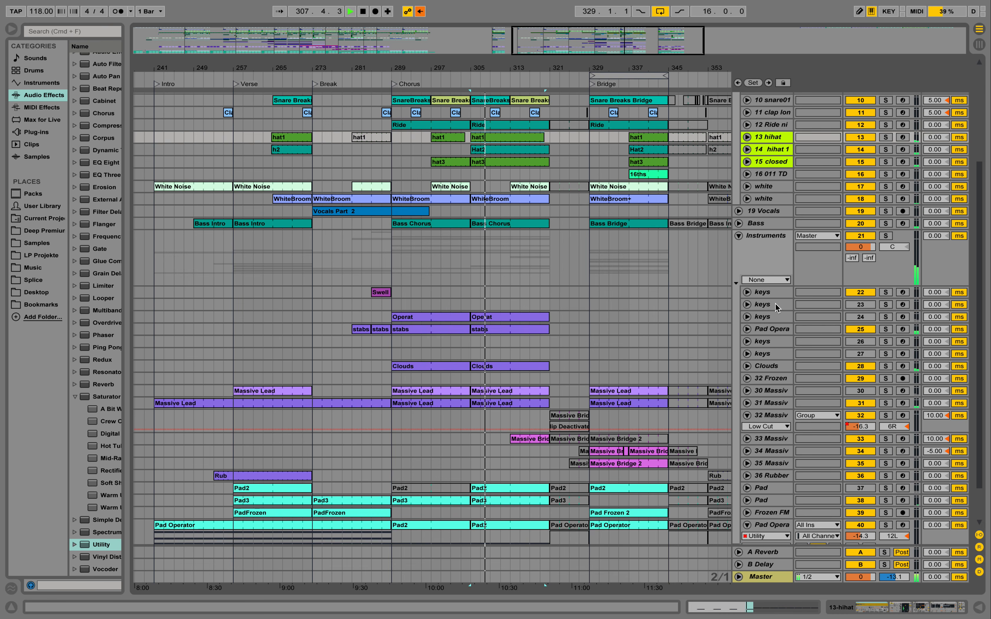
pyautogui.scroll(2, 704, 271)
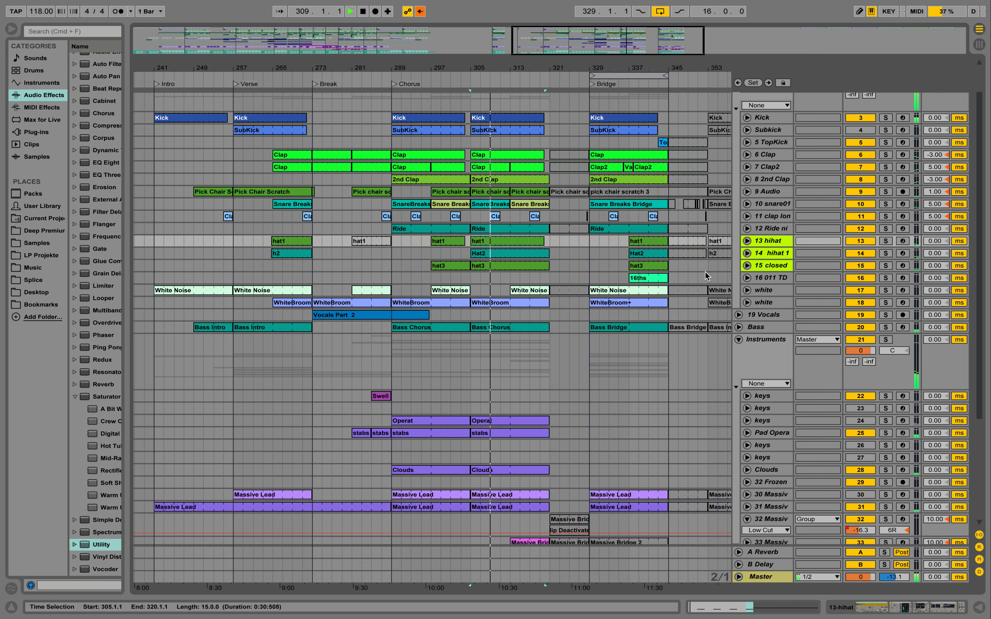
pyautogui.scroll(-4, 638, 274)
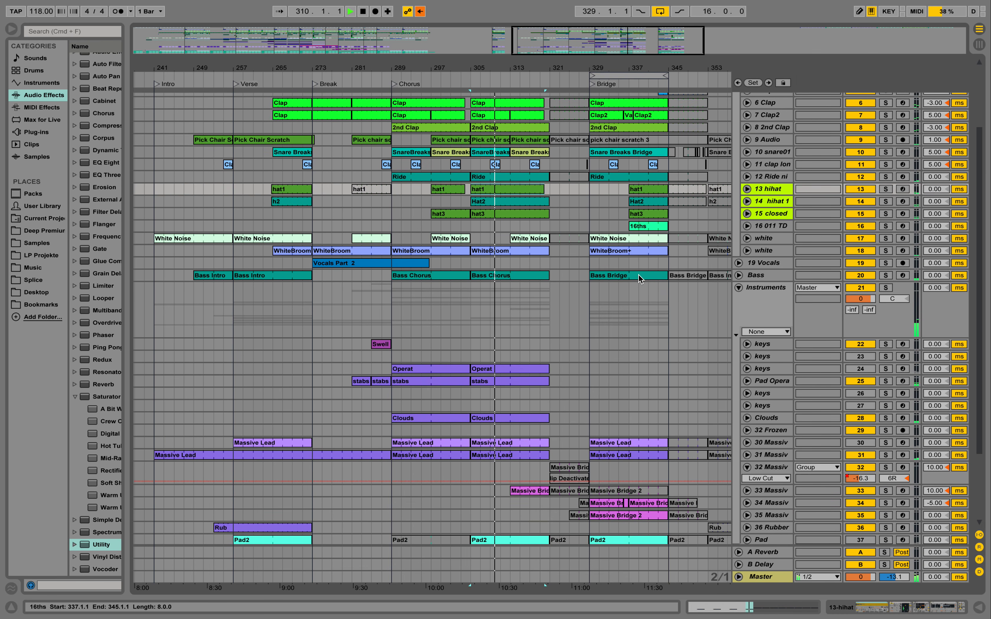
pyautogui.scroll(2, 560, 156)
pyautogui.press('space')
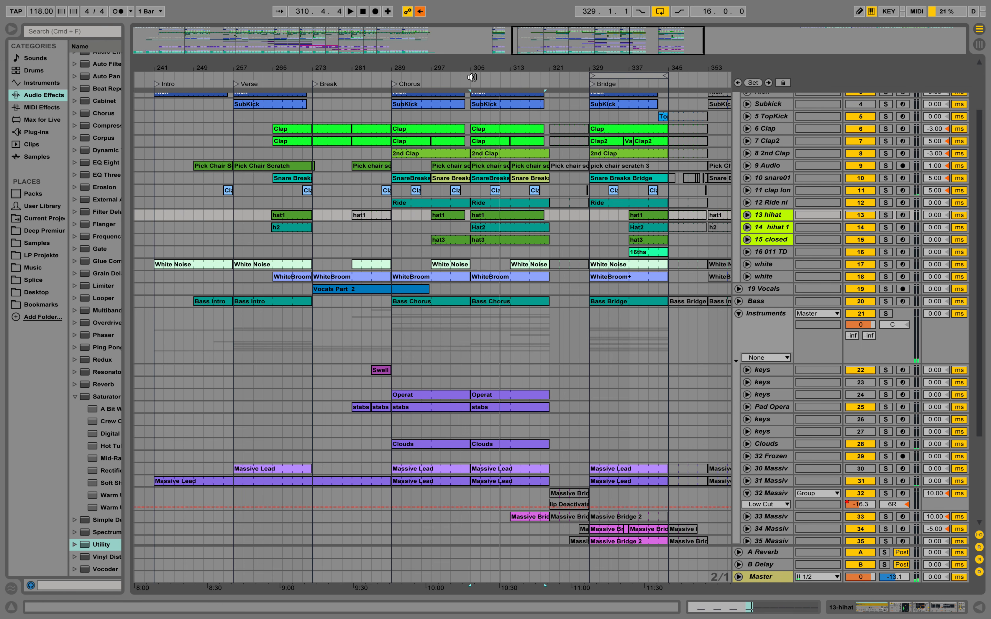
# - Add a locator named "Bridge Prep" at bar 313
pyautogui.rightClick(509, 82)
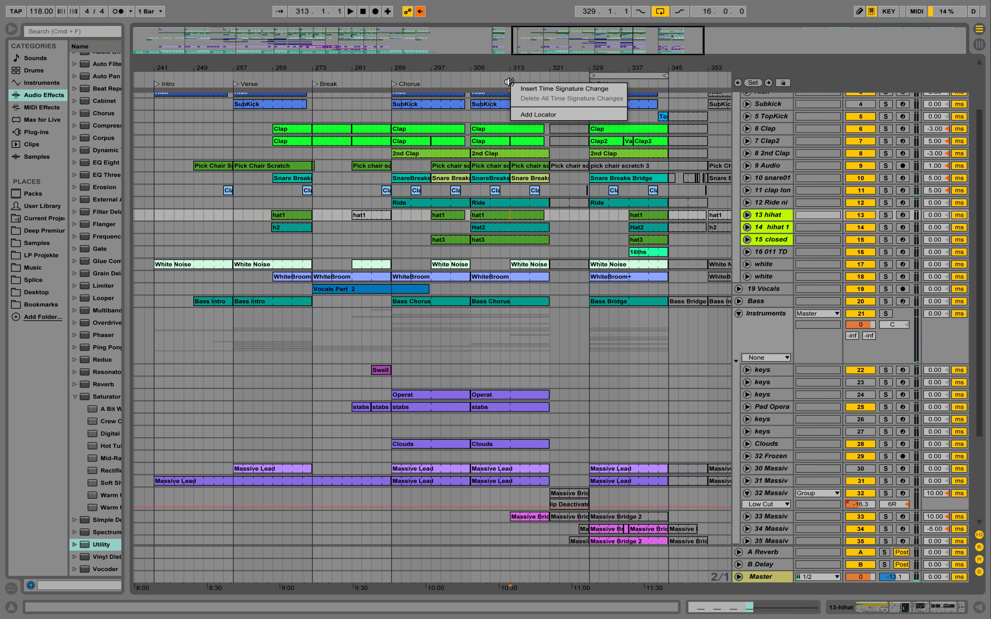
pyautogui.click(535, 114)
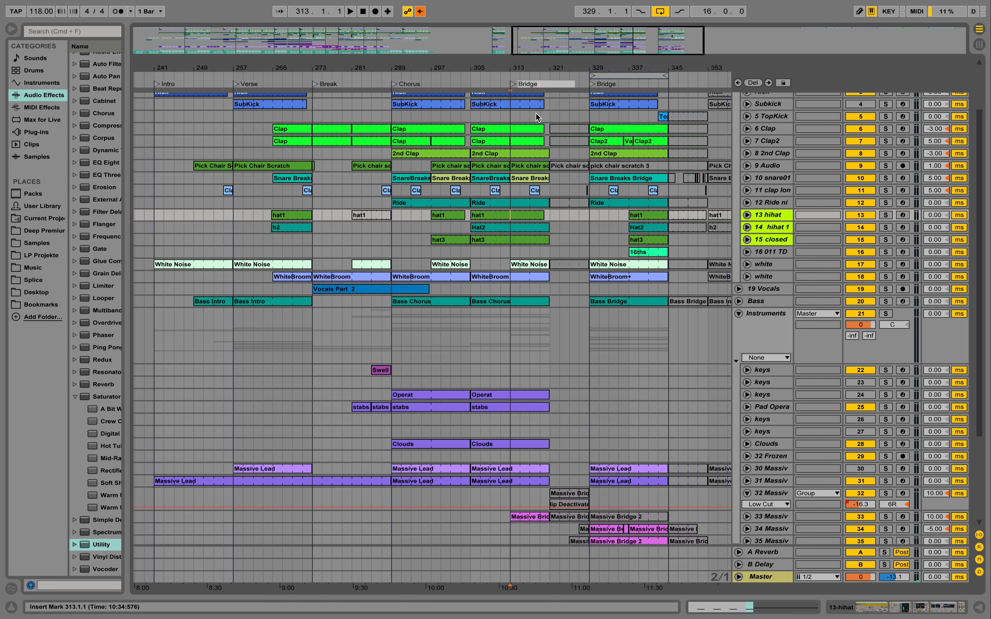
pyautogui.write('Bridge Prep')
pyautogui.press('Return')
# - Unfold track 33 Massive and add track volume automation breakpoints forming a small dip around bar 313
pyautogui.scroll(-4, 559, 311)
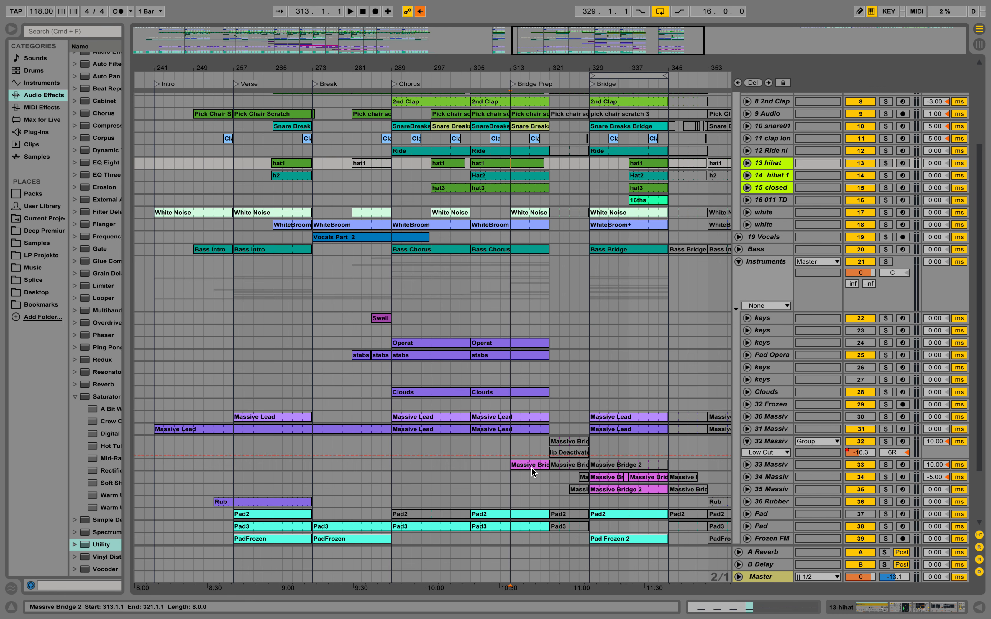
pyautogui.click(746, 464)
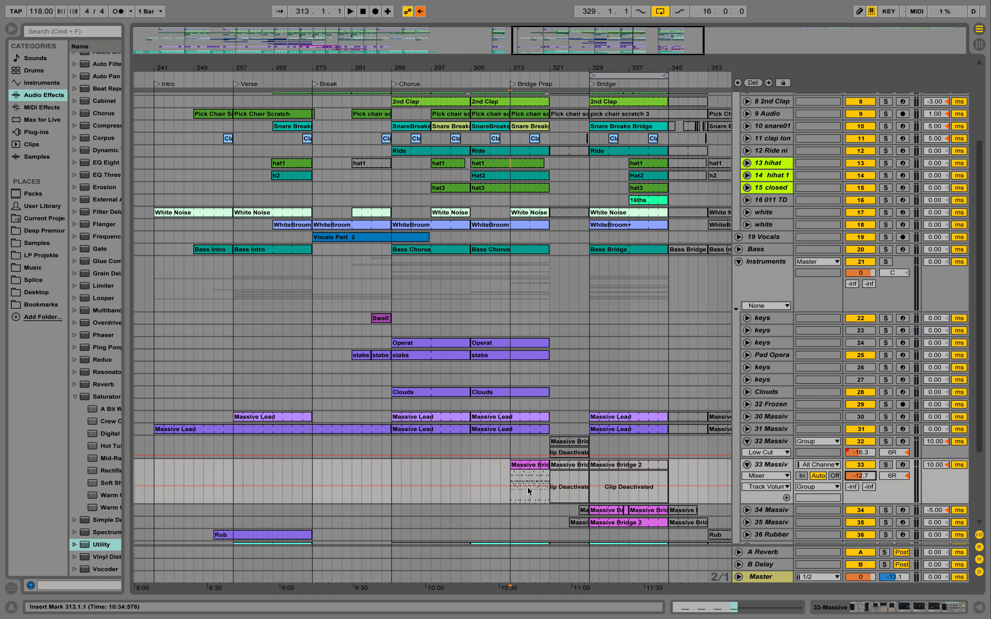
pyautogui.moveTo(508, 485); pyautogui.dragTo(495, 489)
pyautogui.press('super+z')
pyautogui.click(487, 486)
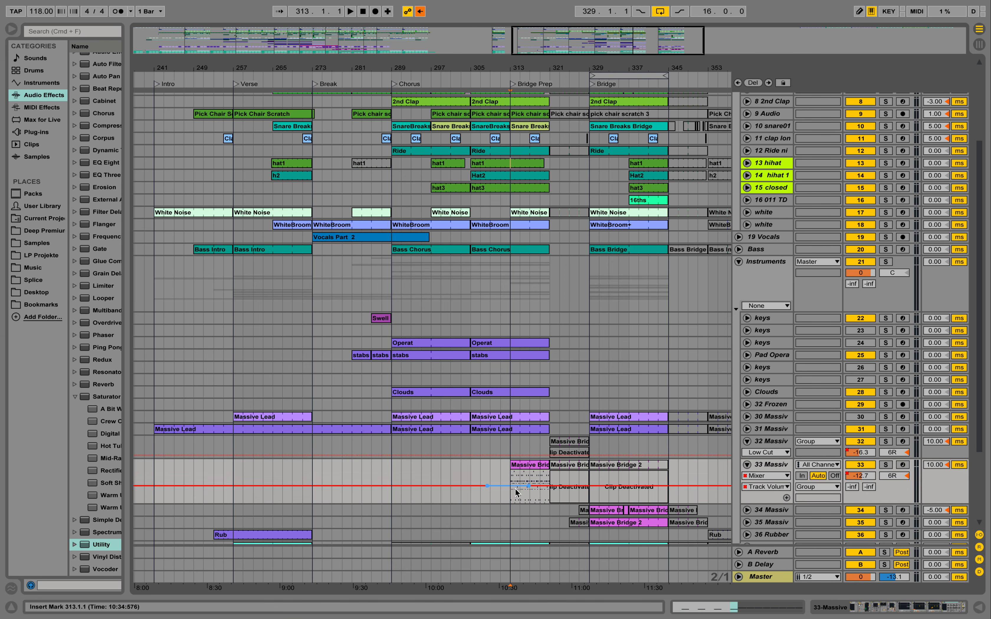
# - Play from the Bridge Prep locator, zoom the arrangement in towards the Bridge, and stop before bar 321
pyautogui.press('space')
pyautogui.scroll(-5, 886, 369)
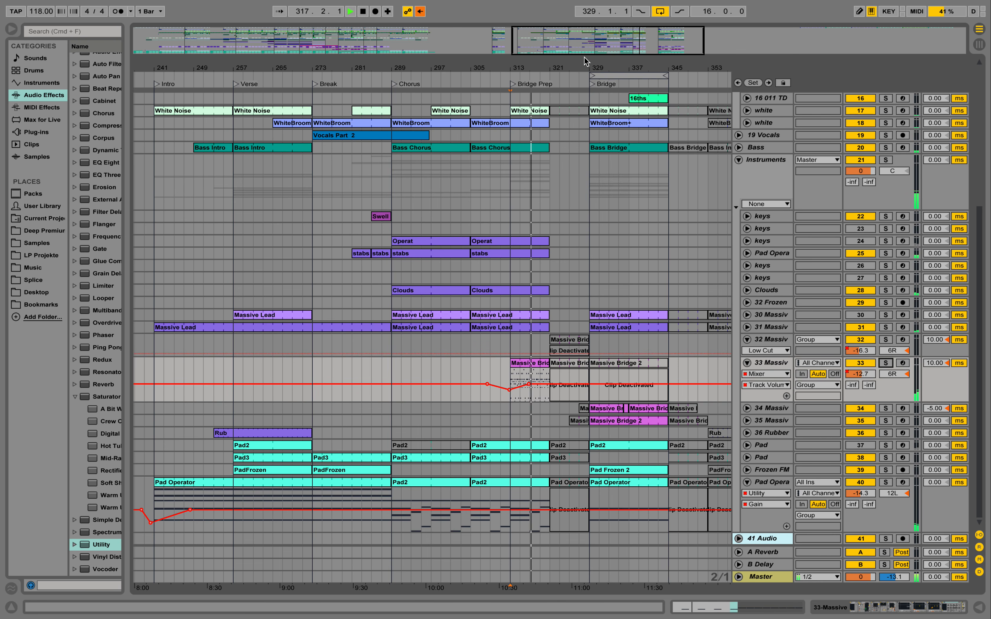
pyautogui.moveTo(588, 67); pyautogui.dragTo(541, 80)
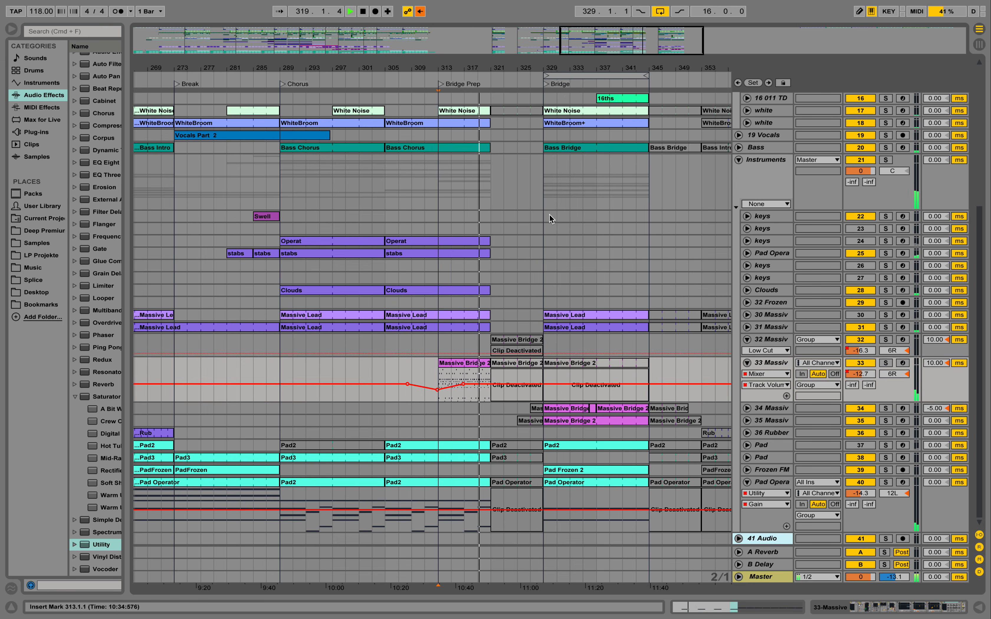
pyautogui.press('space')
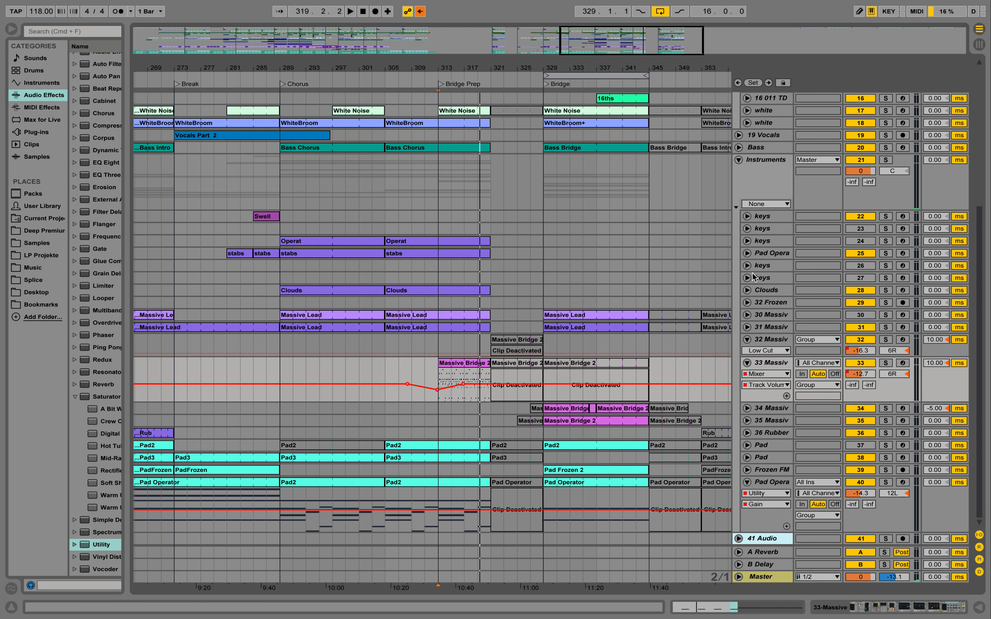
# - Draw an LP filter frequency dip on track 25 Pad Opera, falling from bar 313 to about 2.21 kHz just past bar 321
pyautogui.click(747, 253)
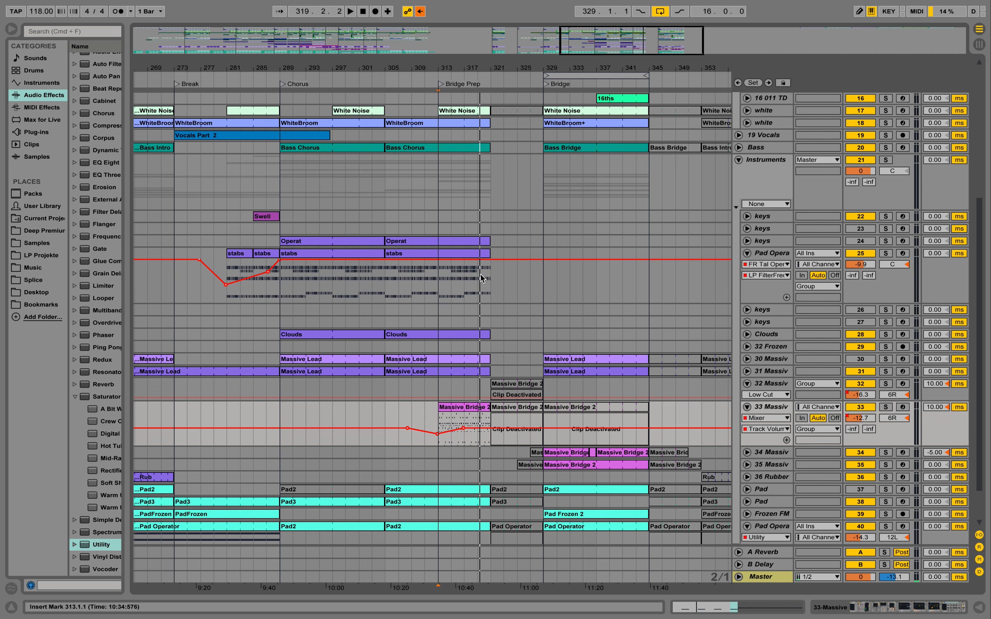
pyautogui.click(438, 260)
pyautogui.moveTo(494, 260); pyautogui.dragTo(501, 273)
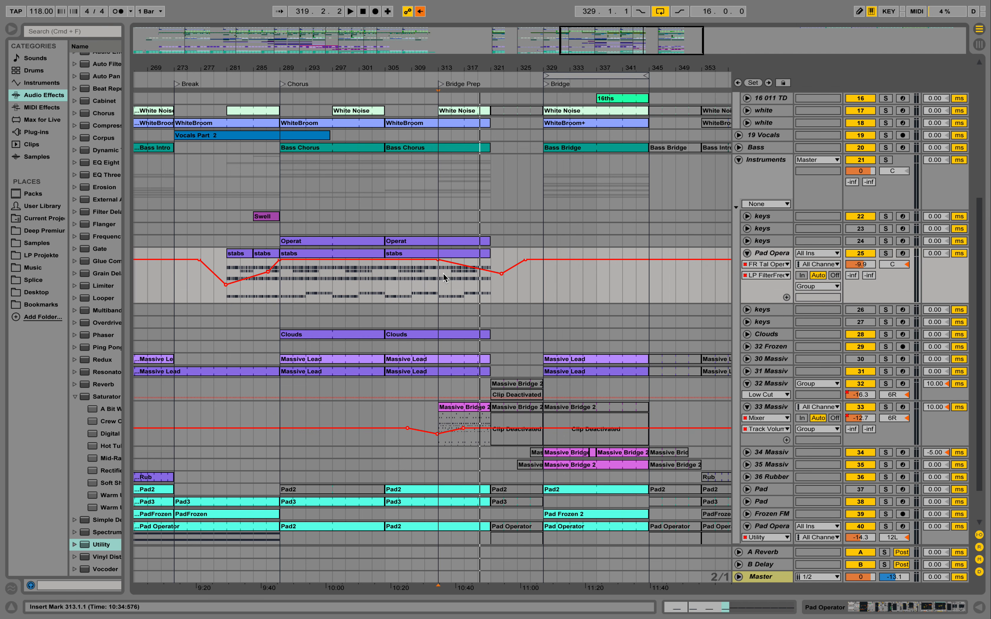
# - Play from bar 313, lower the lowest point of the Pad Opera filter dip just past bar 321, and stop playback
pyautogui.press('space')
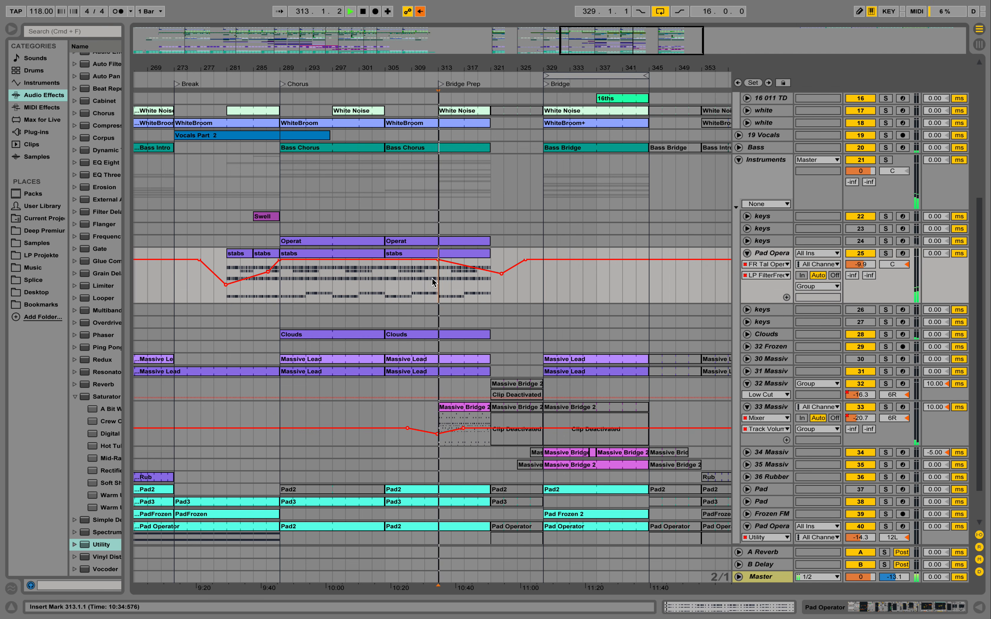
pyautogui.moveTo(501, 272)
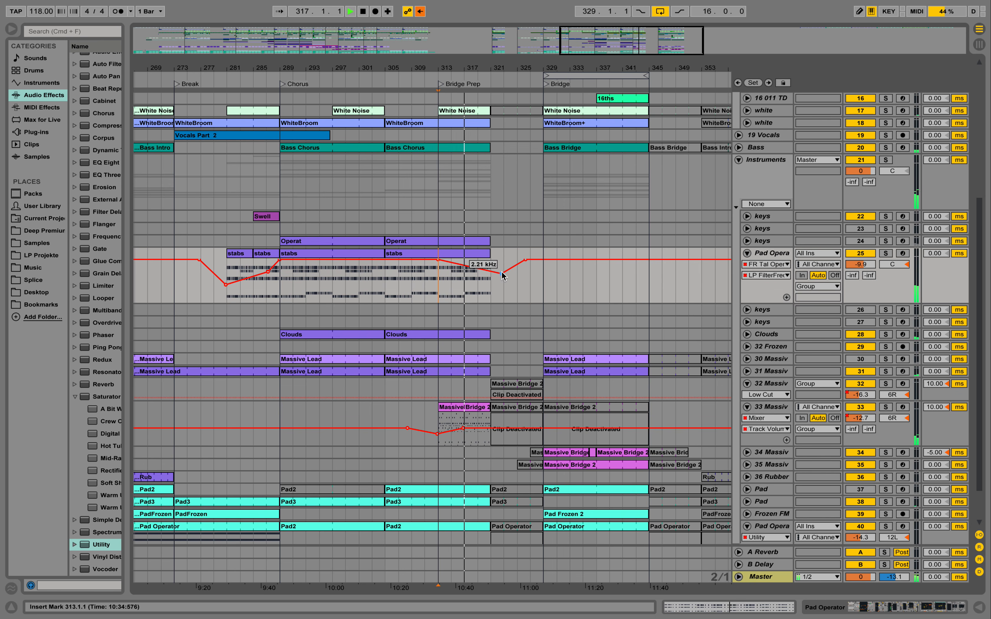
pyautogui.moveTo(502, 276); pyautogui.dragTo(500, 284)
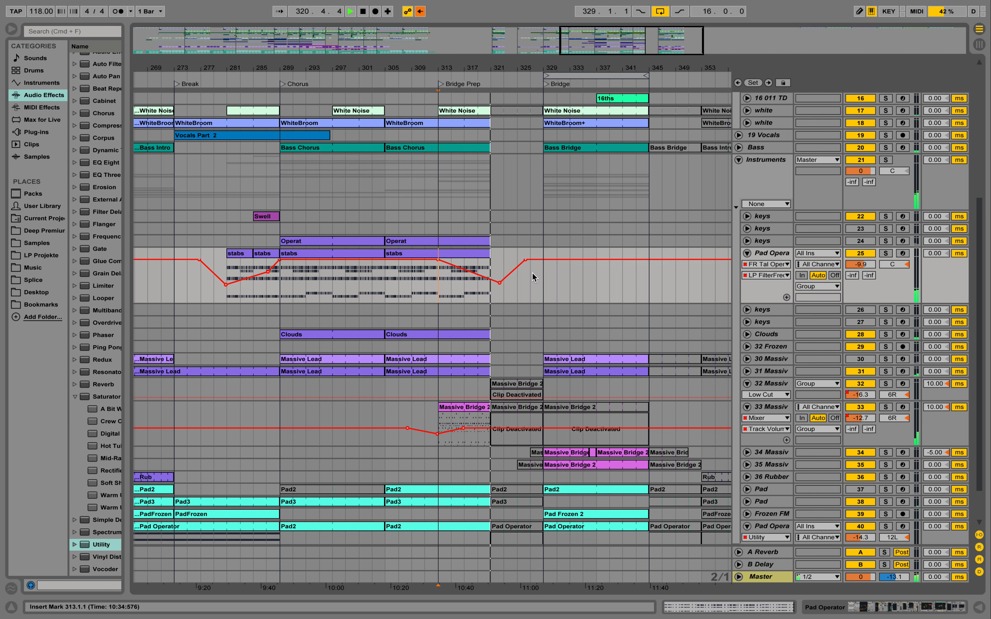
pyautogui.press('space')
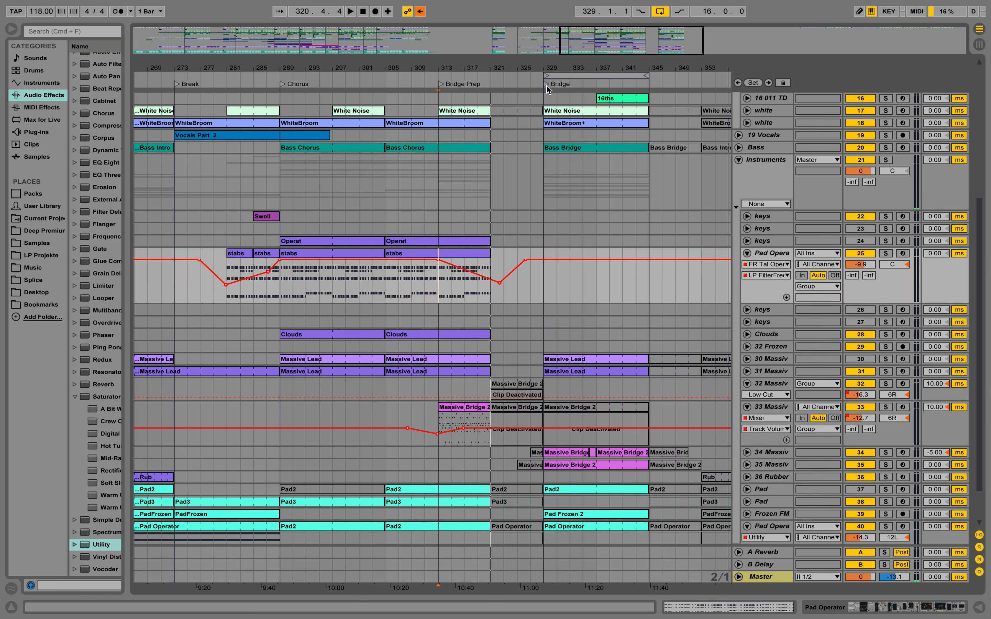
# - Play from the Bridge locator, unfold track 31 Massive, and draw a Utility gain dip from about bar 314 to 334, lowest near bar 324
pyautogui.click(547, 89)
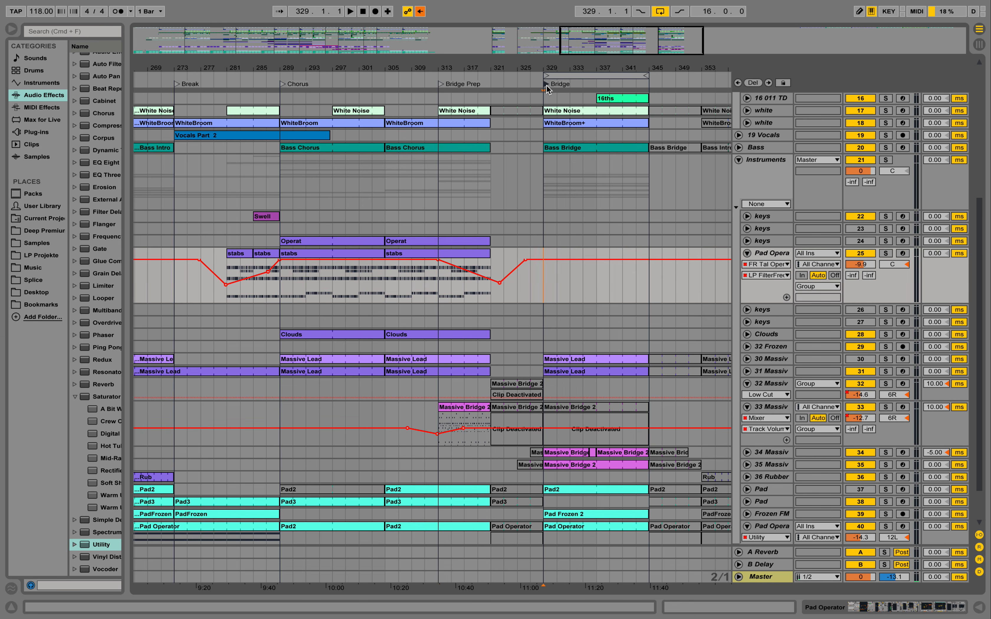
pyautogui.press('space')
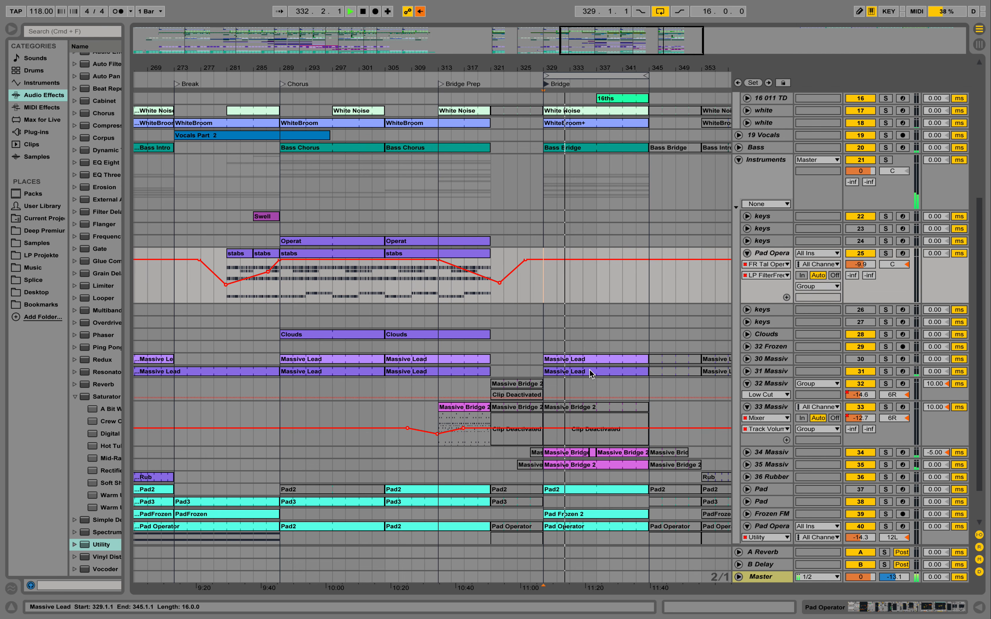
pyautogui.click(747, 371)
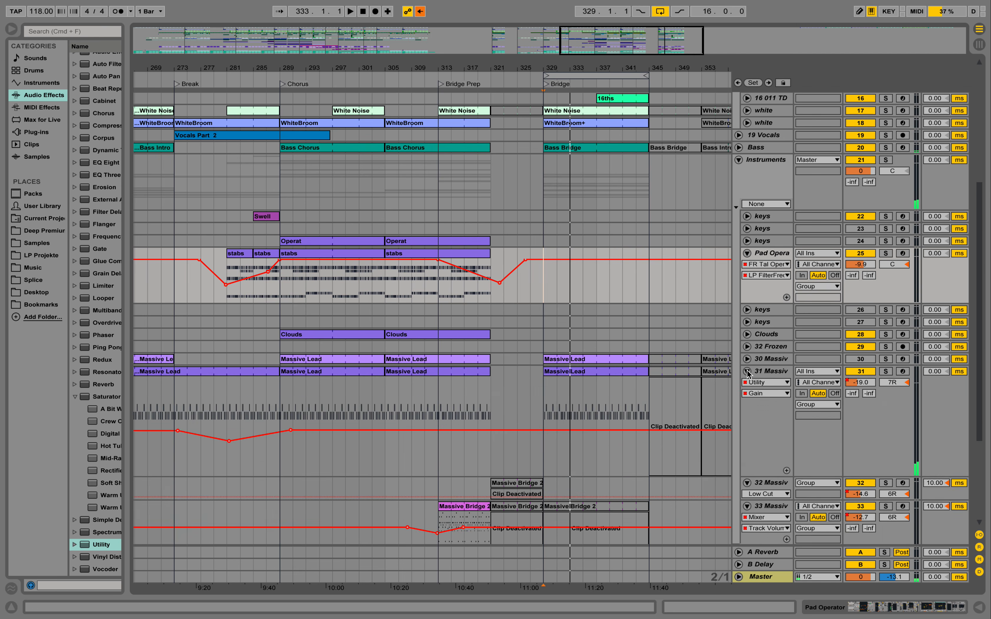
pyautogui.click(444, 430)
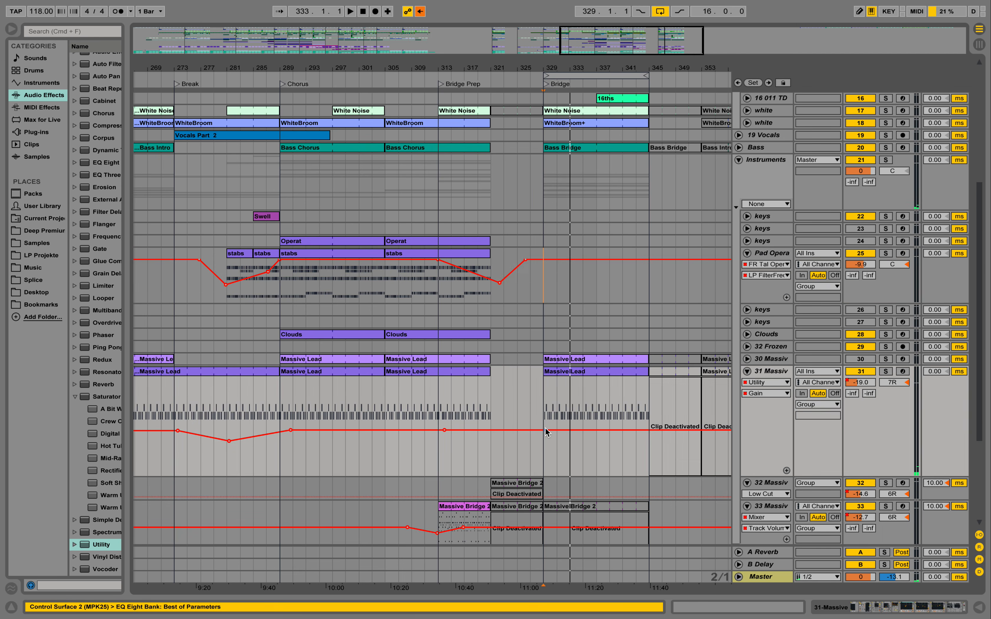
pyautogui.moveTo(511, 430); pyautogui.dragTo(510, 445)
# - Play the bridge preparation up to just past bar 321, bringing the pad tracks into view, and stop playback
pyautogui.click(477, 399)
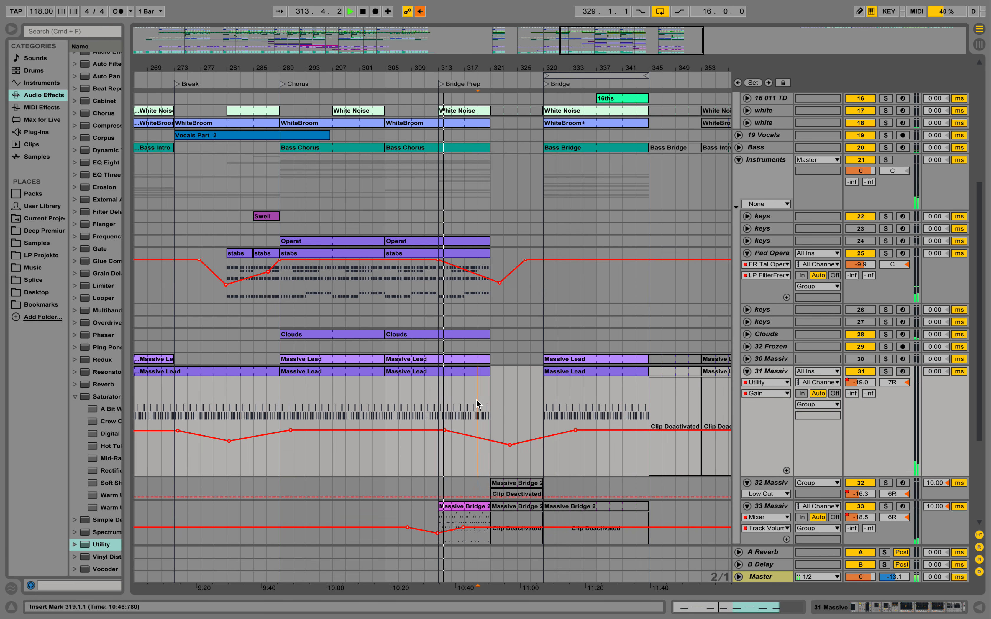
pyautogui.press('space')
pyautogui.scroll(-7, 501, 407)
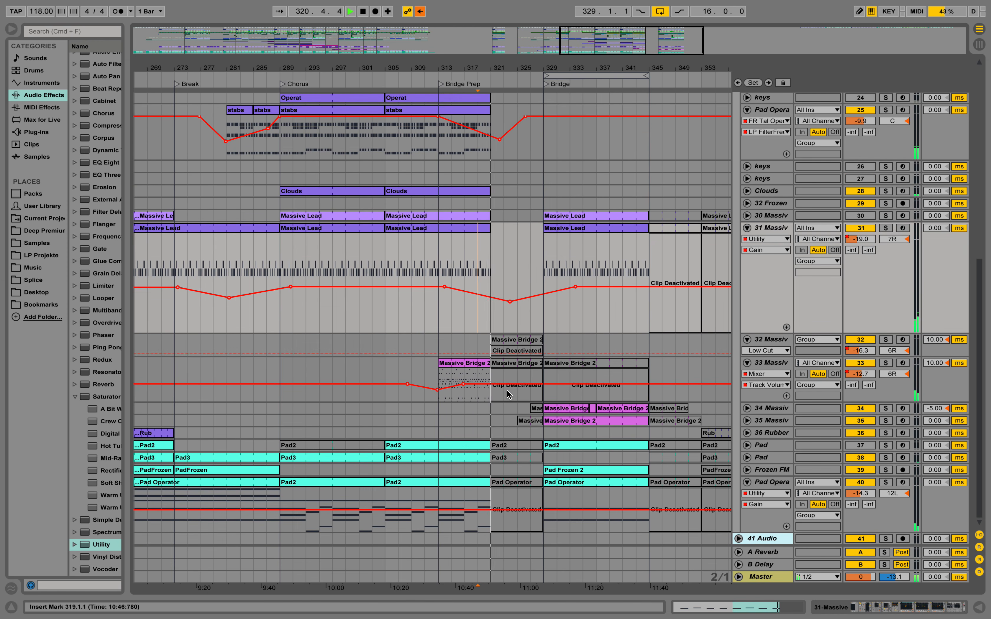
pyautogui.press('space')
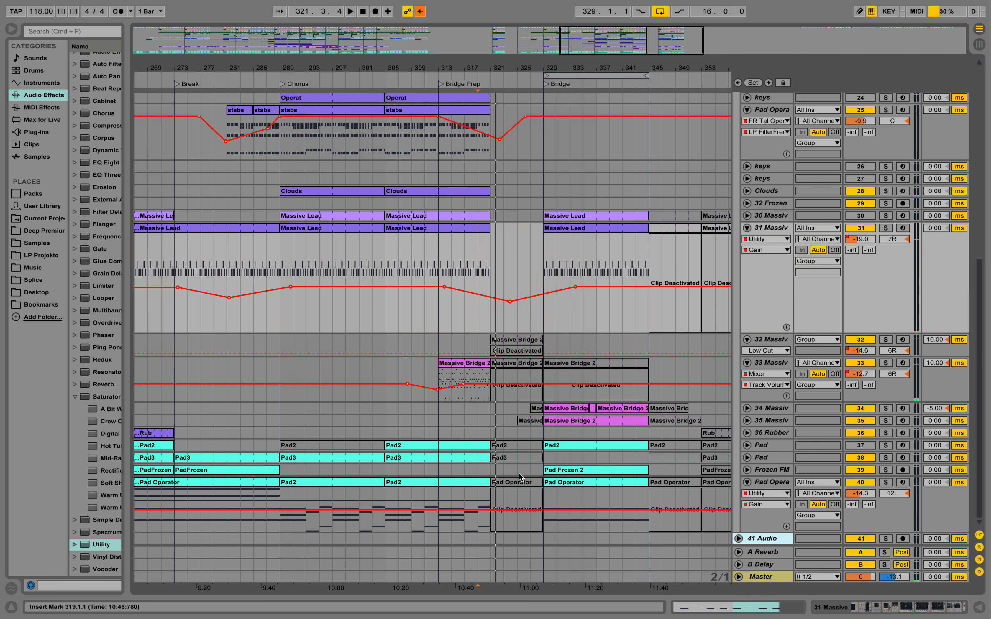
# - Activate the pad clips between bars 321 and 329 on tracks 37 to 40
pyautogui.click(523, 482)
pyautogui.keyDown('shift'); pyautogui.click(520, 446); pyautogui.keyUp('shift')
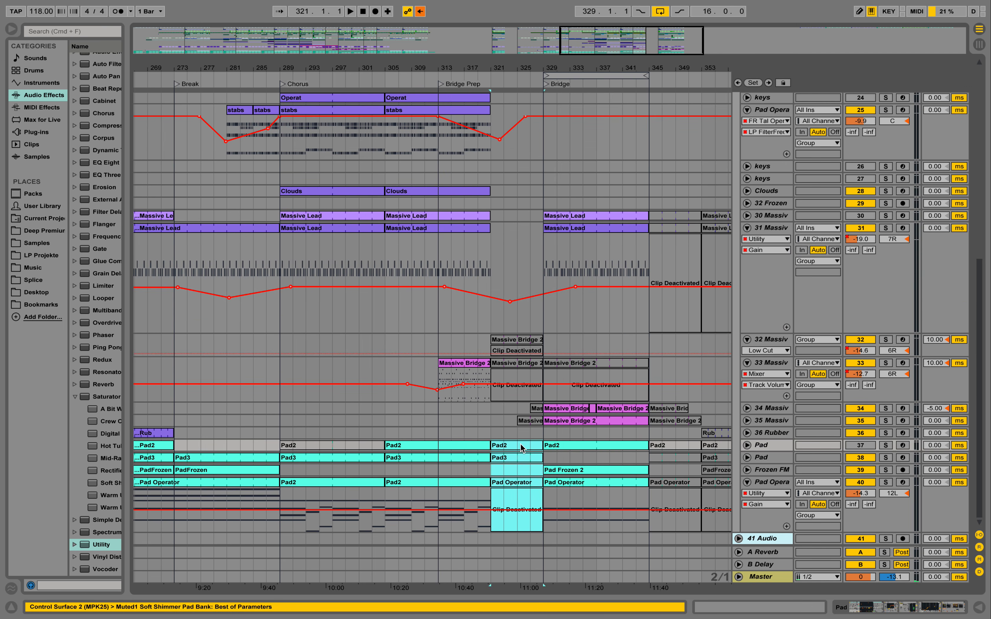
pyautogui.press('0')
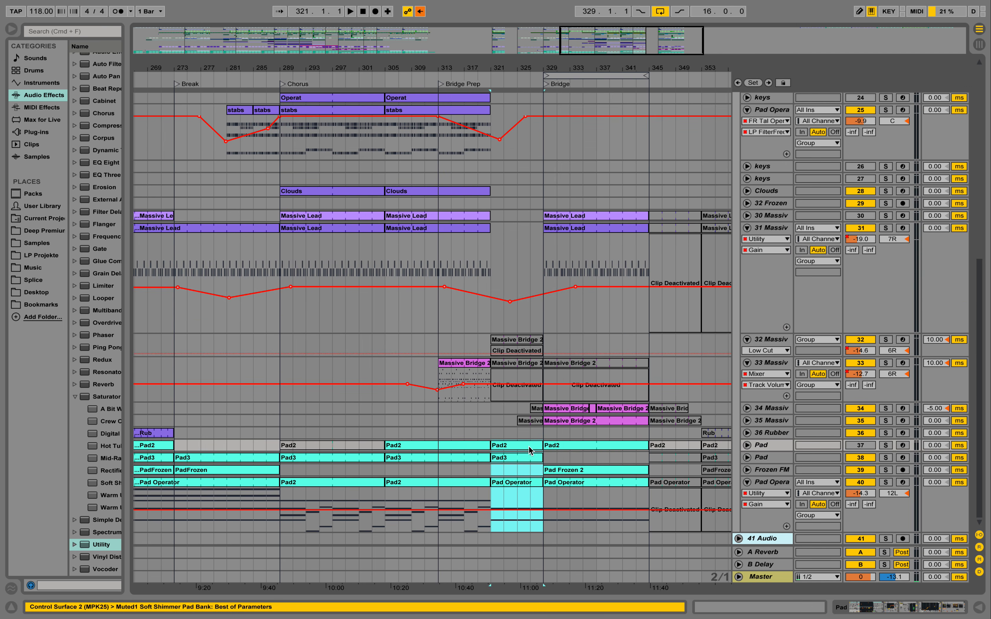
# - Activate the Massive Bridge 2 clips between bars 321 and 329 on tracks 33 and 32
pyautogui.click(512, 367)
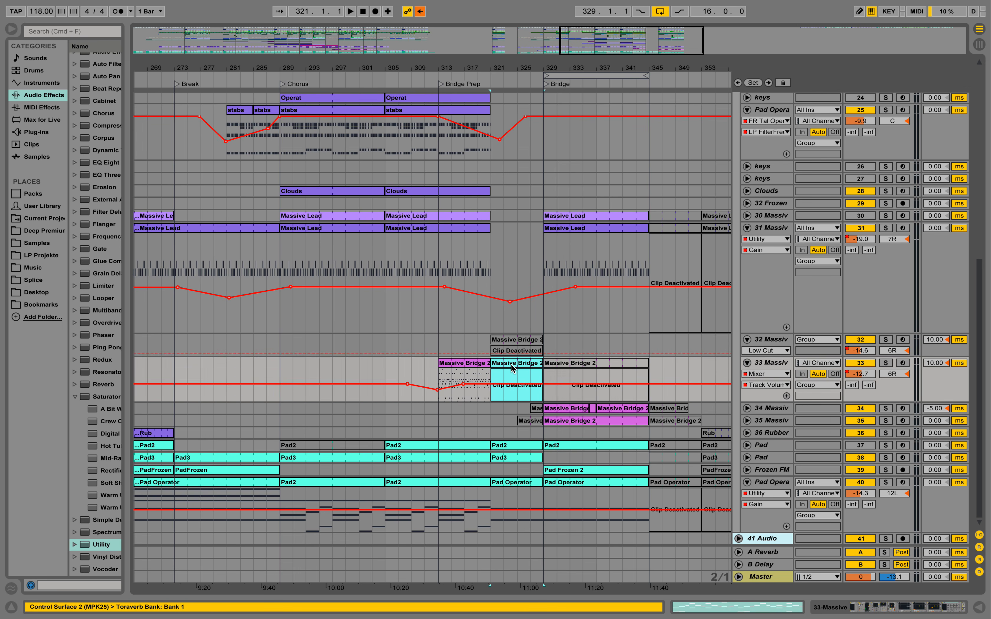
pyautogui.press('0')
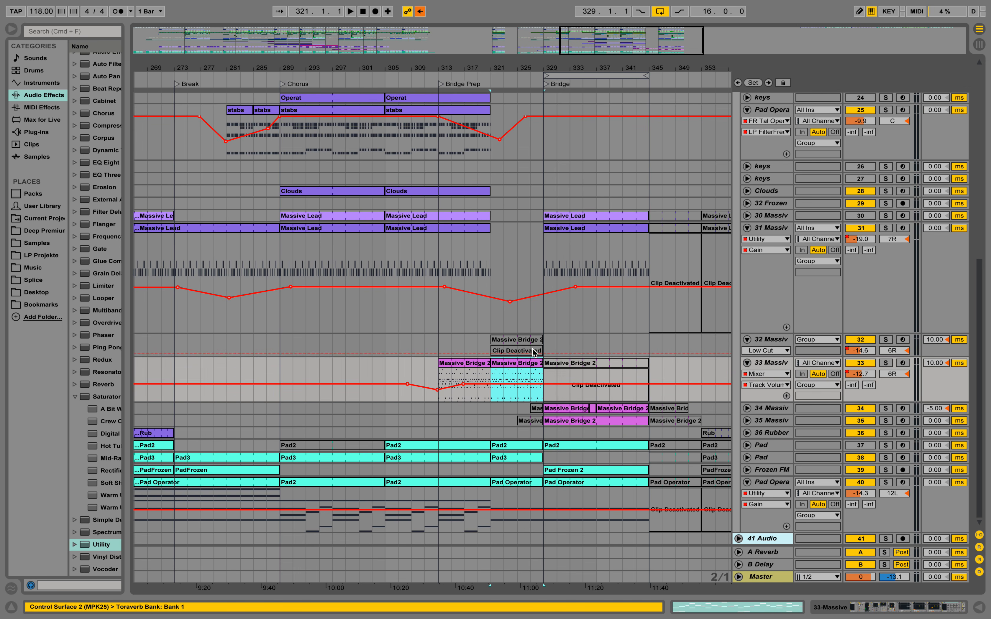
pyautogui.click(521, 345)
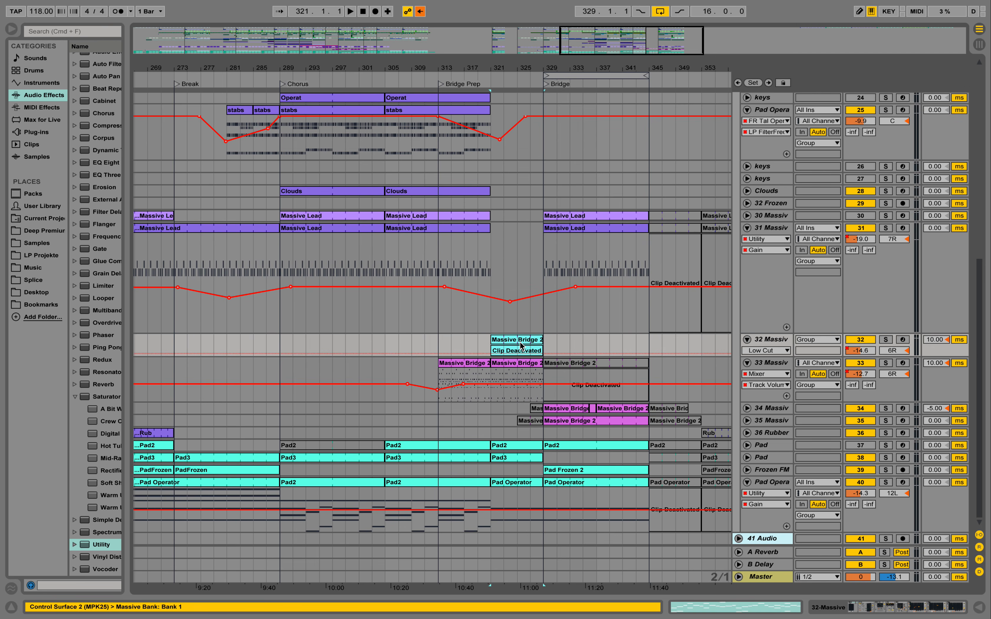
pyautogui.press('0')
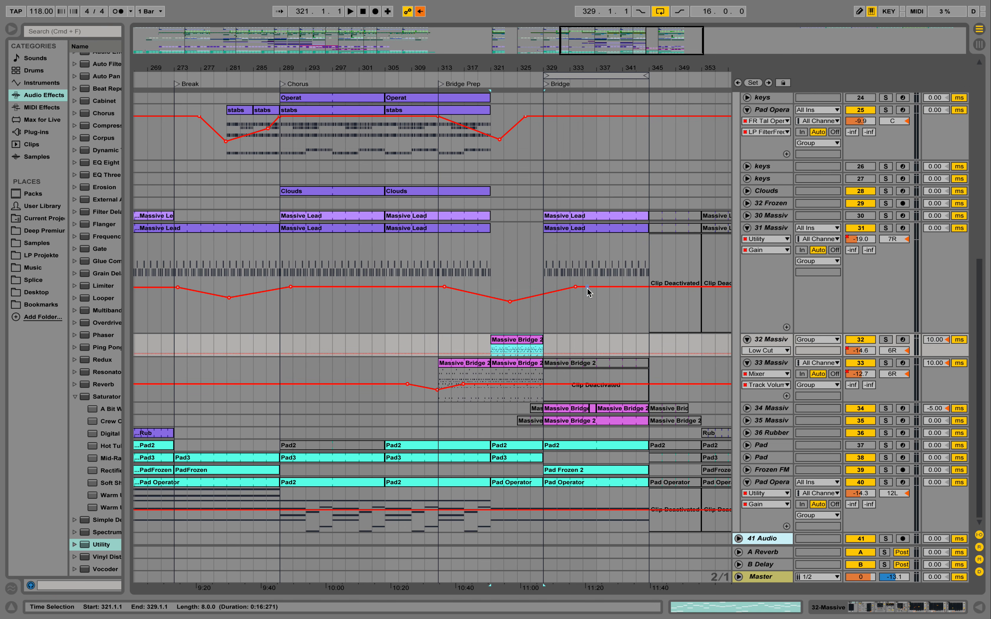
# - Zoom in around the Bridge Prep section, play from about bar 320 across bar 321, and stop playback
pyautogui.moveTo(523, 69); pyautogui.dragTo(445, 84)
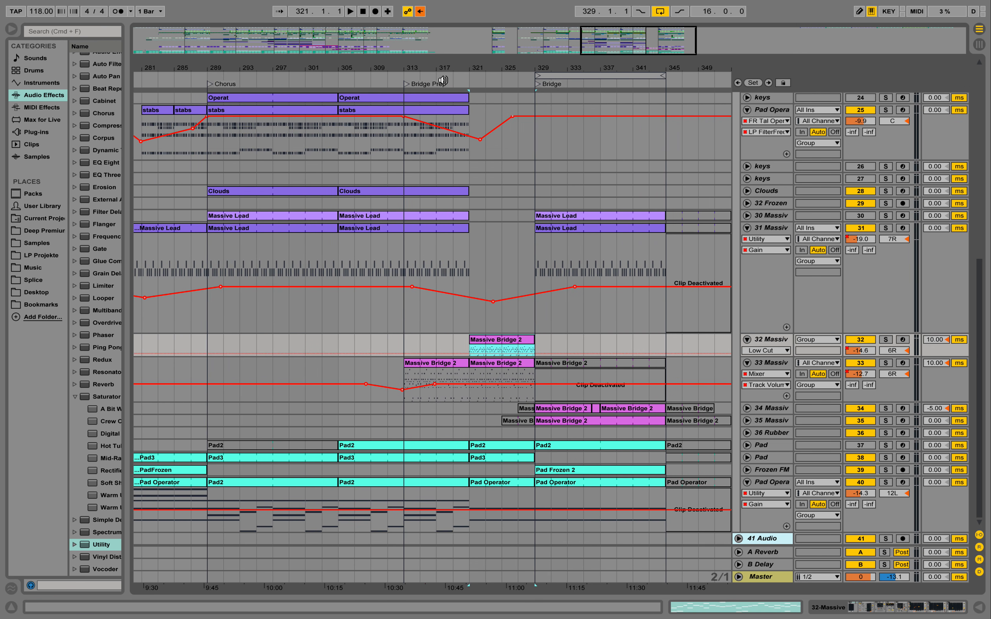
pyautogui.click(461, 77)
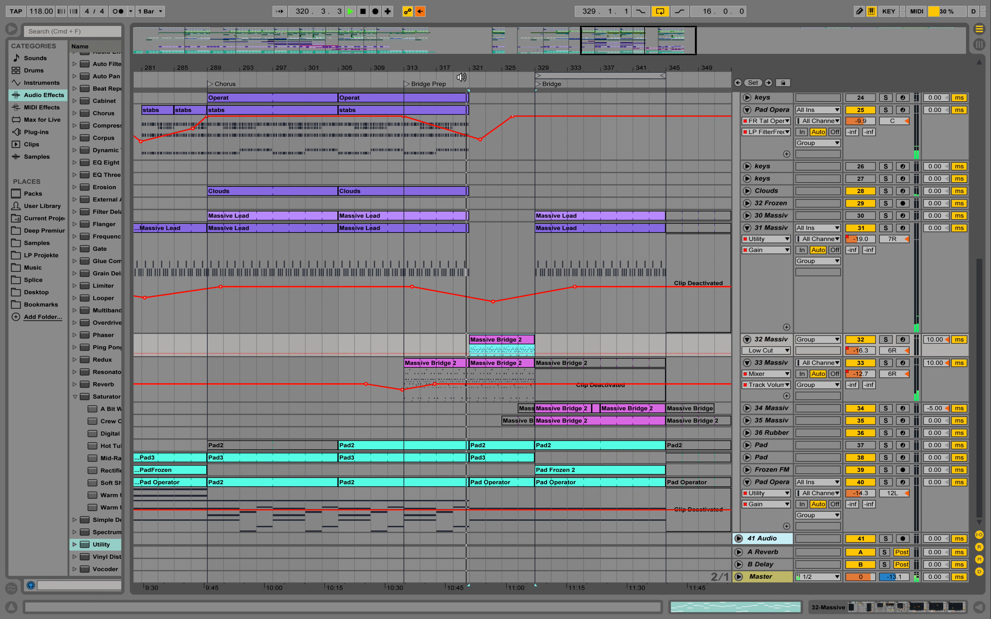
pyautogui.scroll(10, 519, 233)
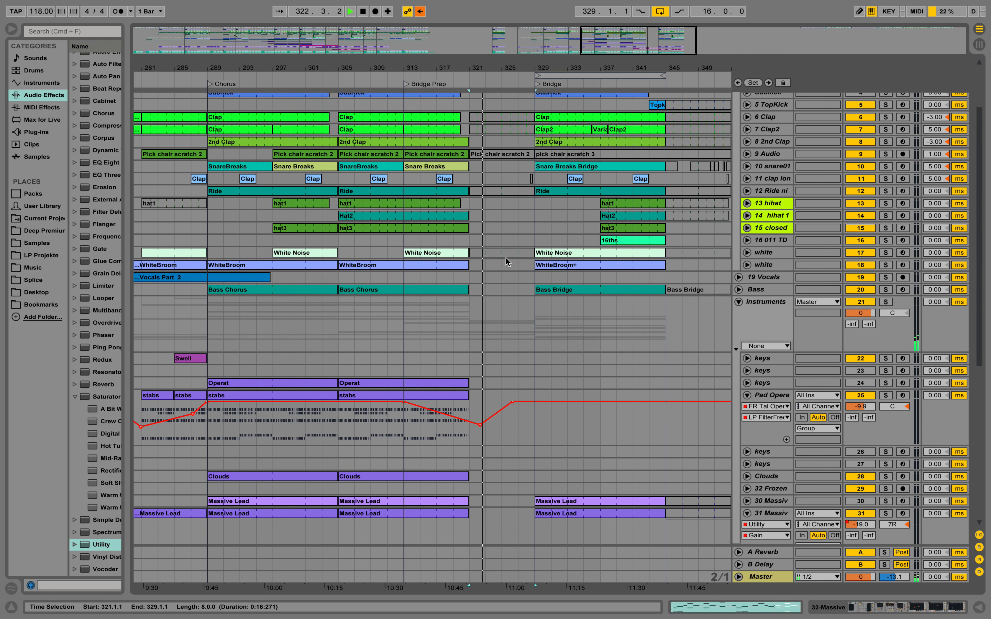
pyautogui.press('space')
# - Activate the clips between bars 321 and 329 on tracks 6 Clap through 19 Vocals, and the one on the SC track
pyautogui.moveTo(531, 277); pyautogui.dragTo(472, 114)
pyautogui.press('0')
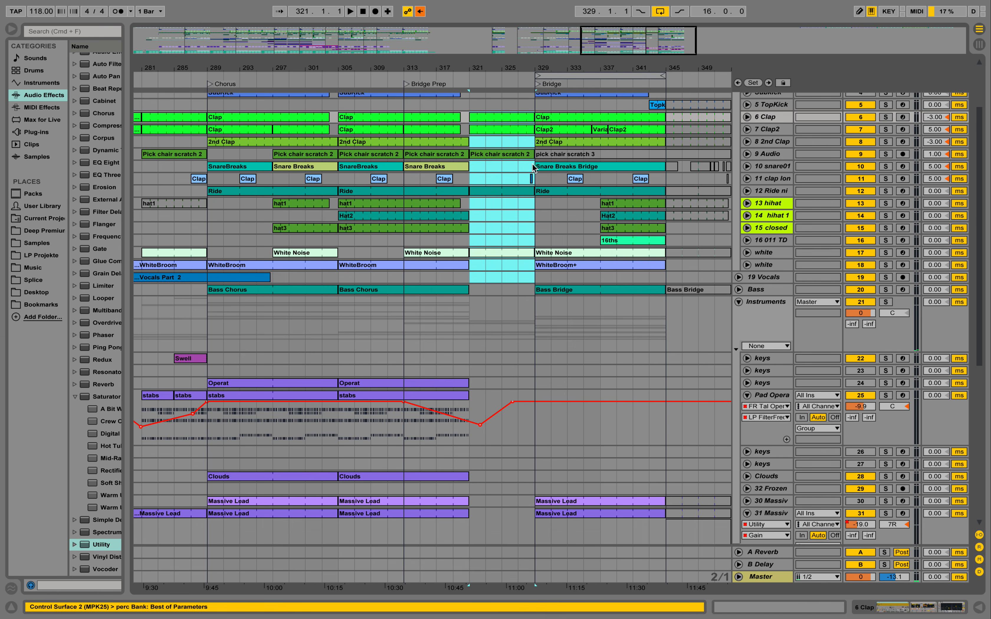
pyautogui.scroll(3, 531, 226)
pyautogui.click(514, 95)
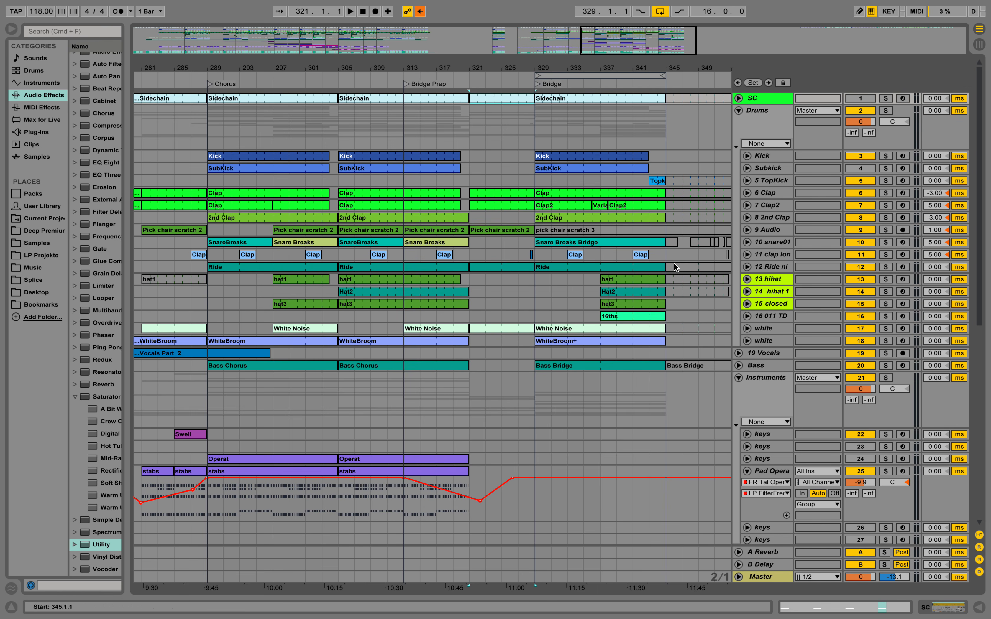
# - Play from bar 321 to about bar 325 while reviewing the tracks down to the pads, and stop playback
pyautogui.click(747, 266)
pyautogui.click(748, 267)
pyautogui.click(470, 182)
pyautogui.press('space')
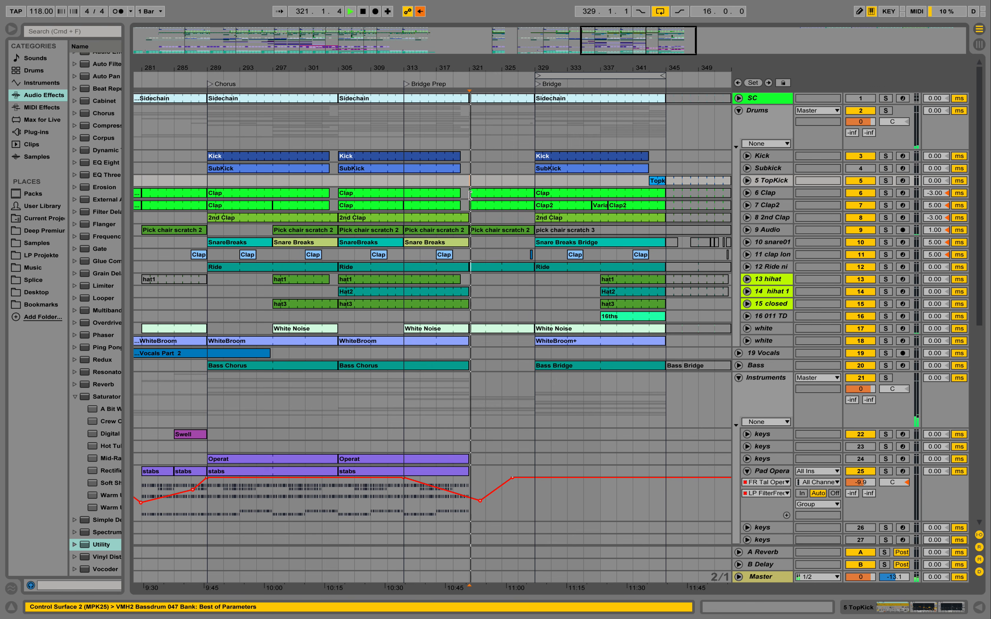
pyautogui.scroll(-5, 487, 325)
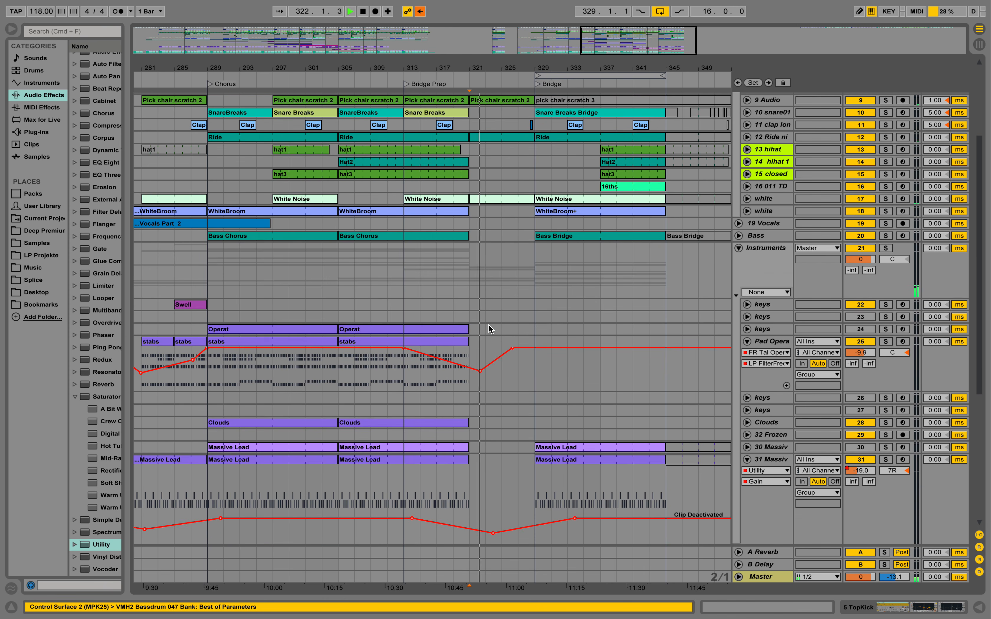
pyautogui.scroll(-4, 493, 319)
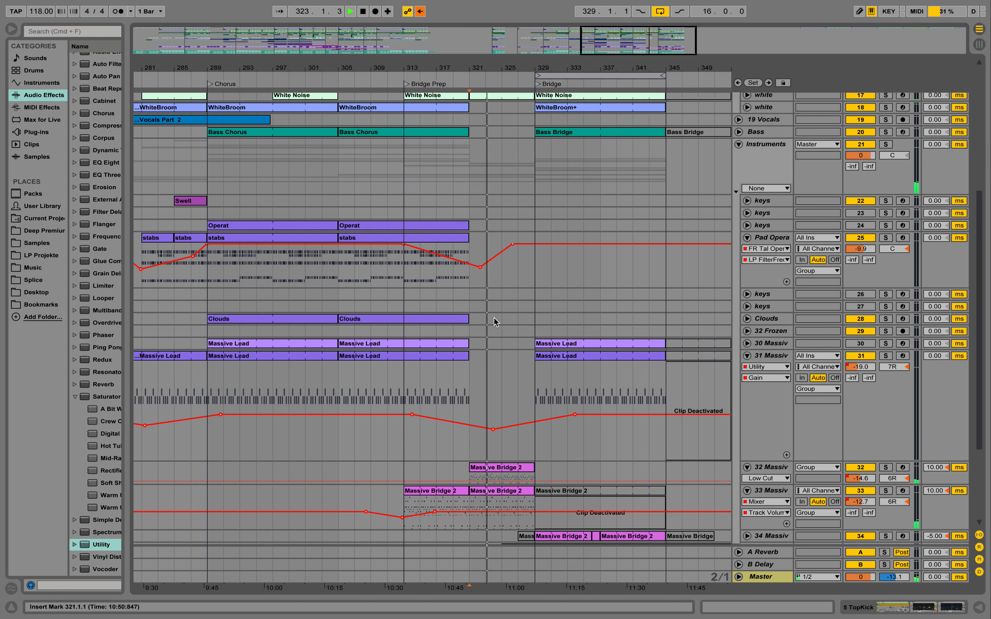
pyautogui.scroll(-5, 492, 322)
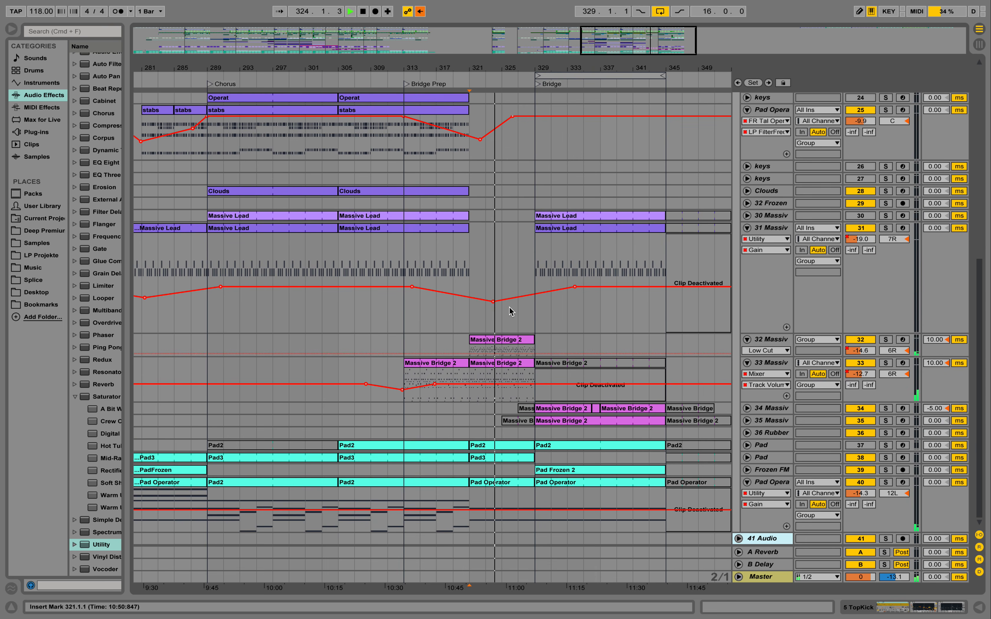
pyautogui.press('space')
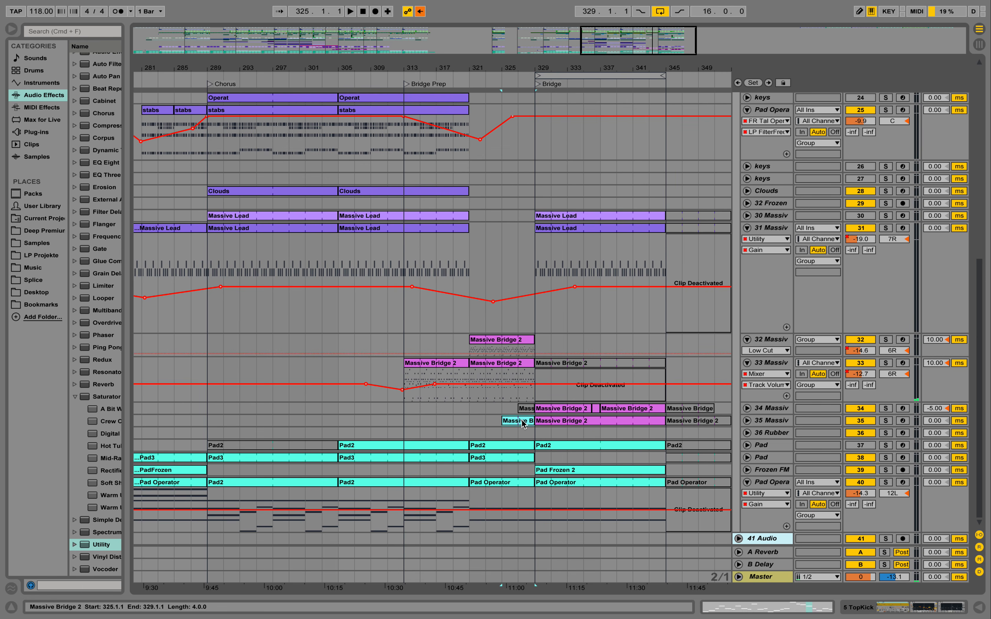
# - Activate the short Massive Bridge 2 clips just before bar 329 on tracks 35 and 34, and play them from bar 325
pyautogui.click(522, 424)
pyautogui.click(527, 410)
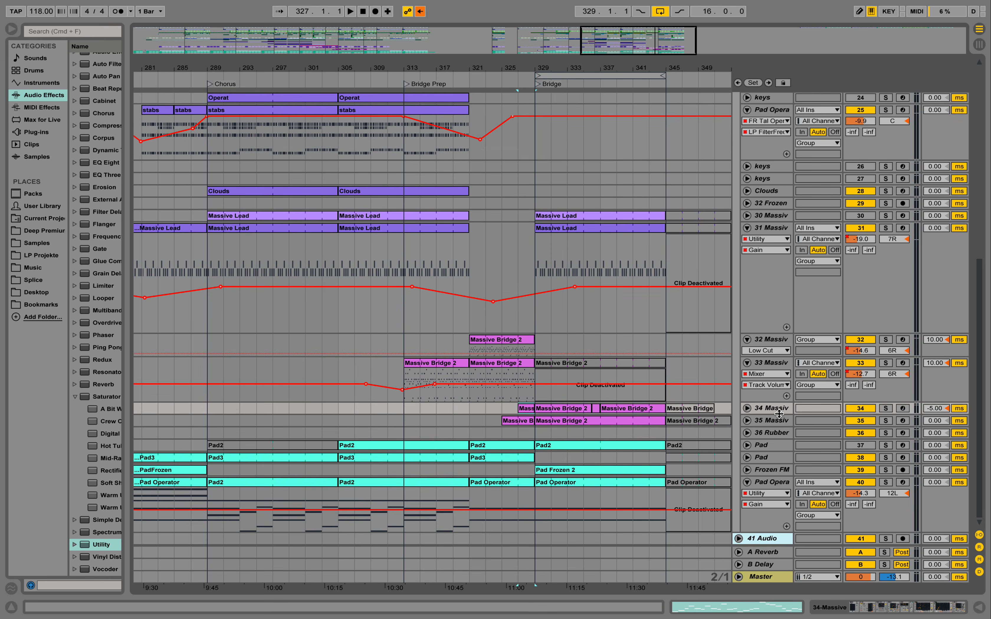
pyautogui.click(502, 429)
pyautogui.press('space')
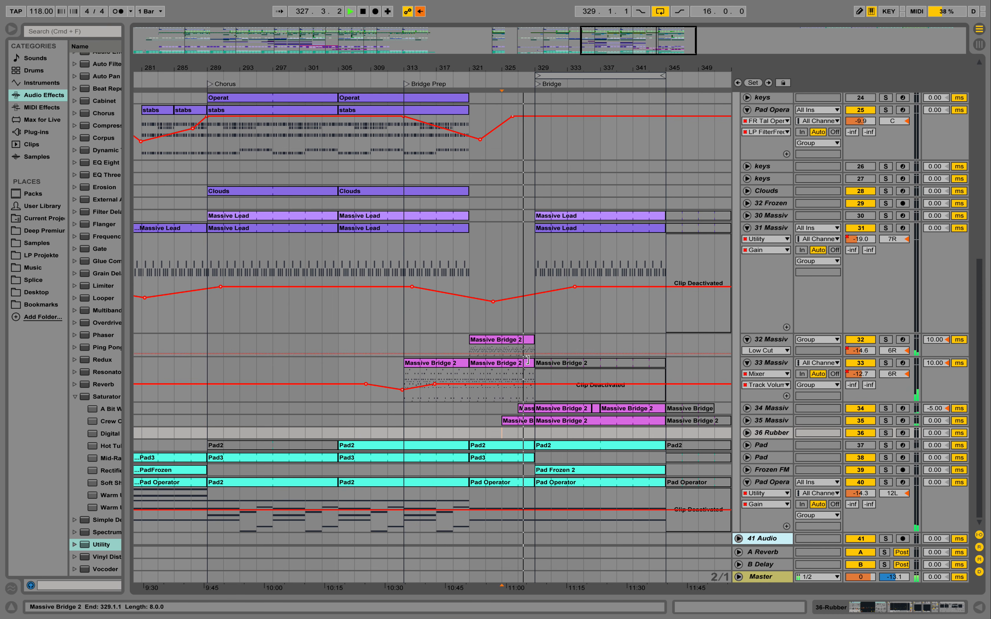
pyautogui.press('space')
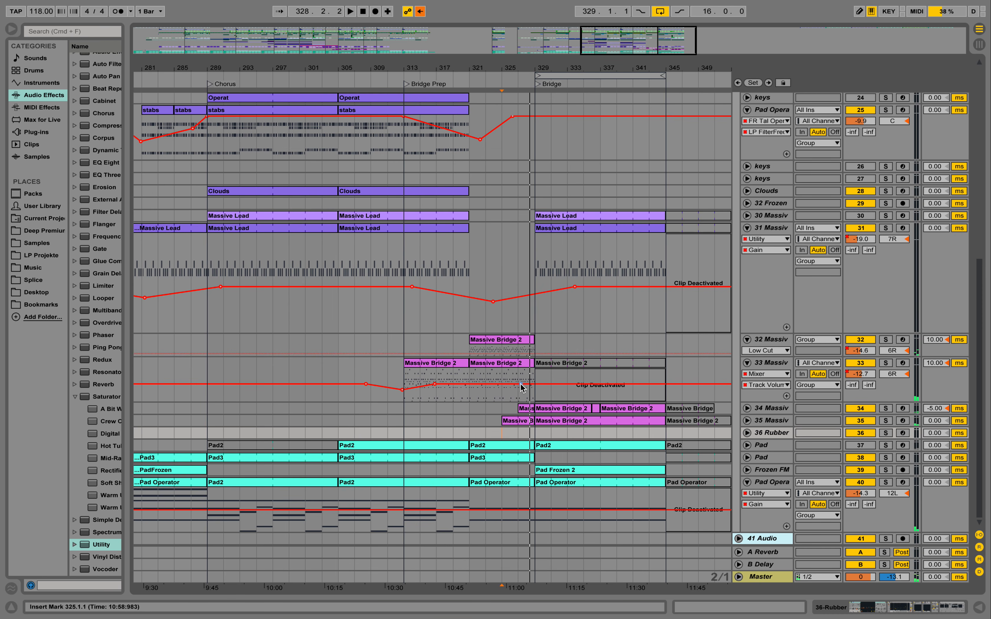
# - Draw a track volume drop on track 33 Massive from about bar 326 to bar 329, and play from bar 325
pyautogui.click(521, 384)
pyautogui.moveTo(535, 385); pyautogui.dragTo(537, 389)
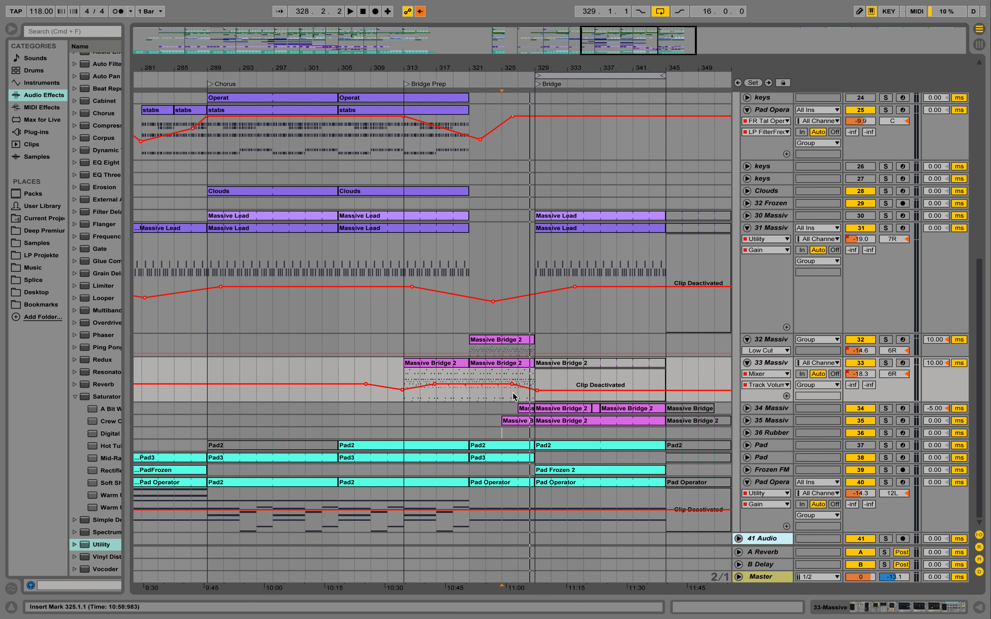
pyautogui.press('space')
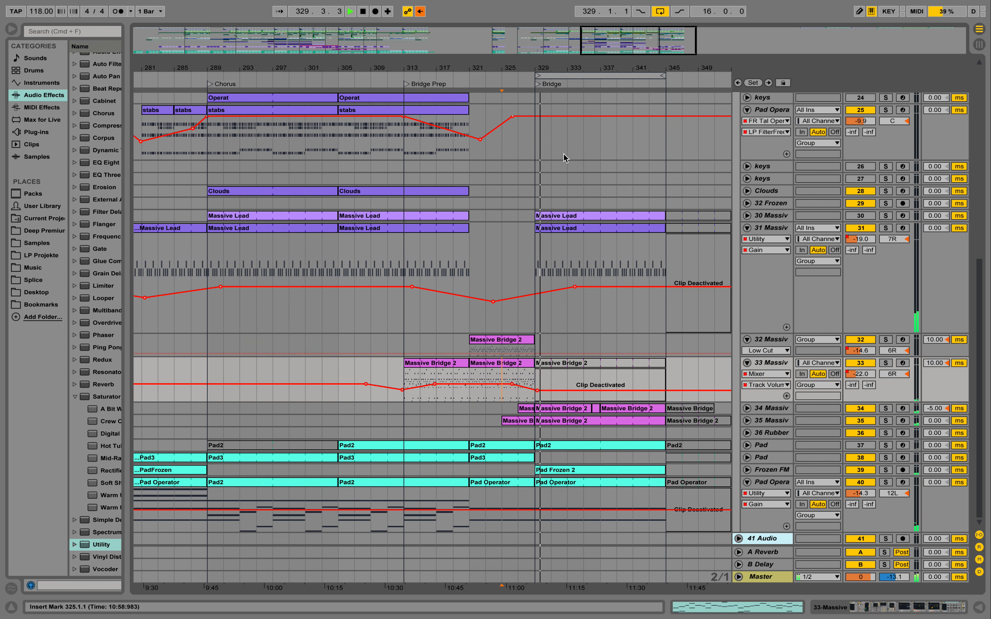
# - Zoom the arrangement out and review the Bridge section on all tracks up to the SC and drum tracks during playback
pyautogui.scroll(3, 563, 154)
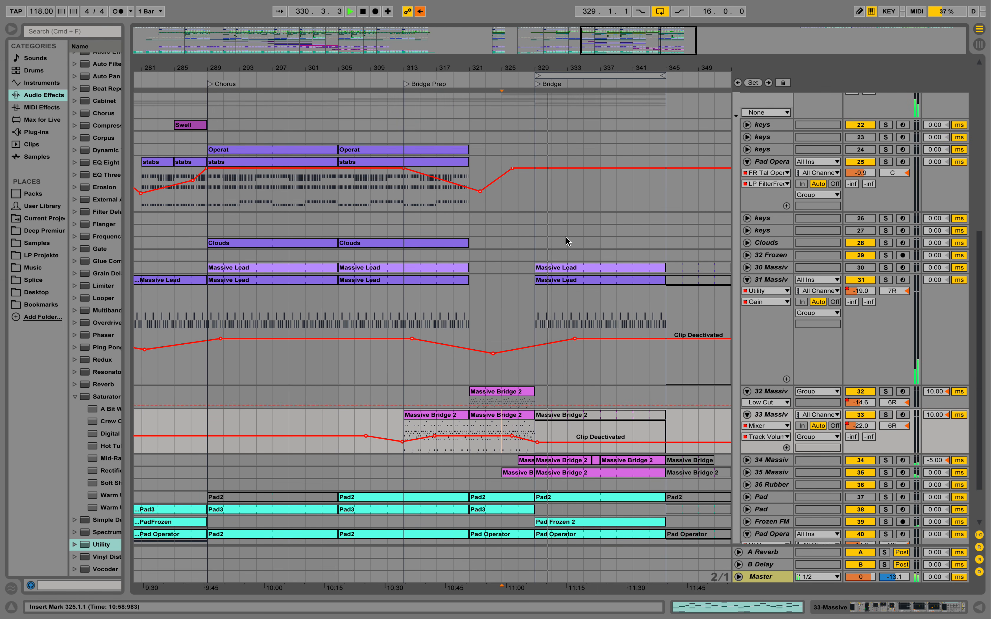
pyautogui.scroll(-2, 566, 236)
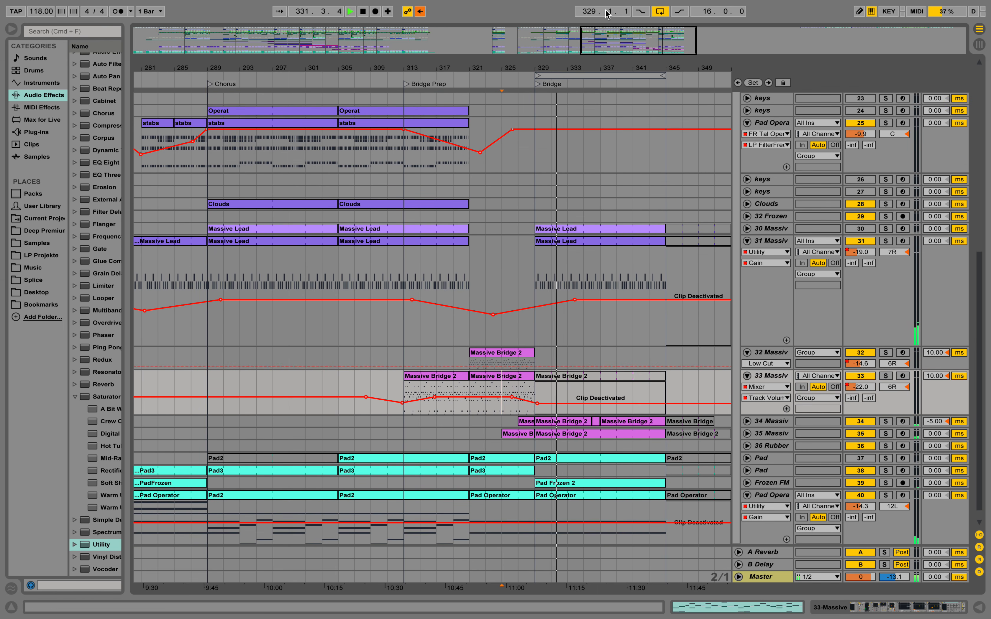
pyautogui.moveTo(593, 61); pyautogui.dragTo(591, 41)
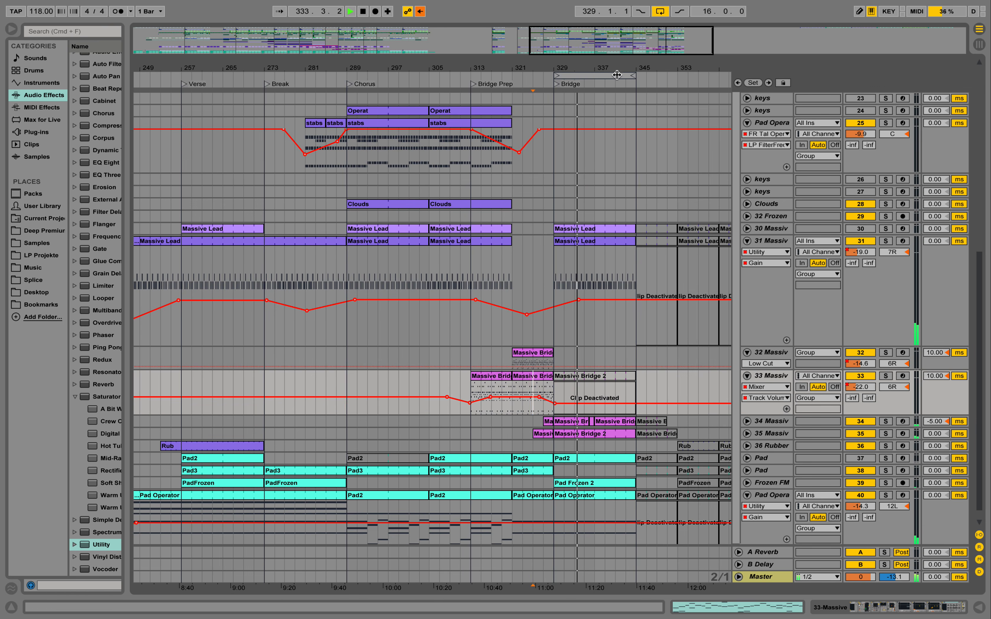
pyautogui.click(612, 84)
pyautogui.moveTo(611, 67); pyautogui.dragTo(530, 67)
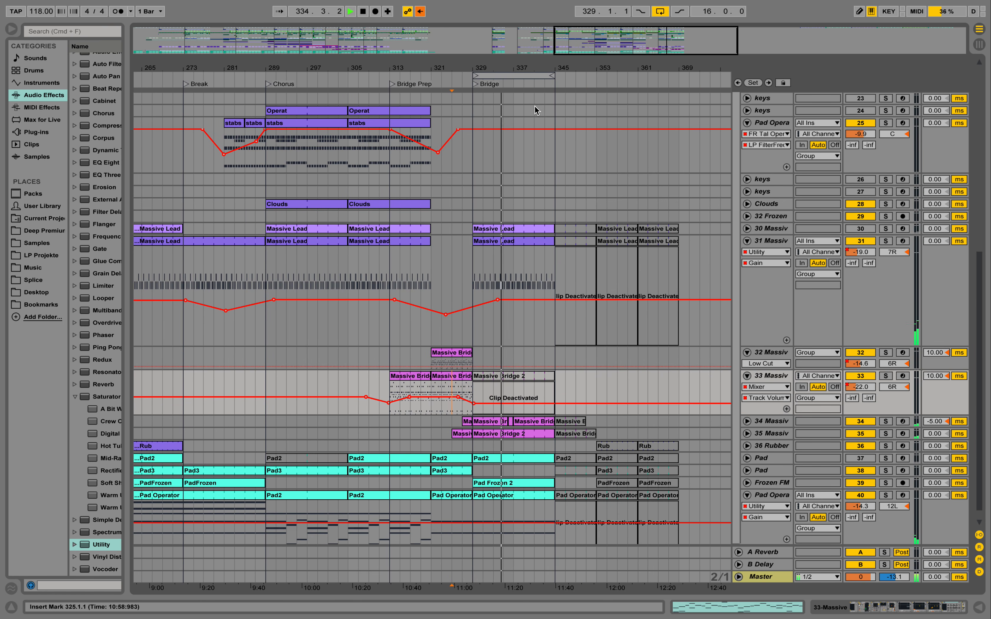
pyautogui.scroll(3, 534, 106)
pyautogui.scroll(20, 535, 107)
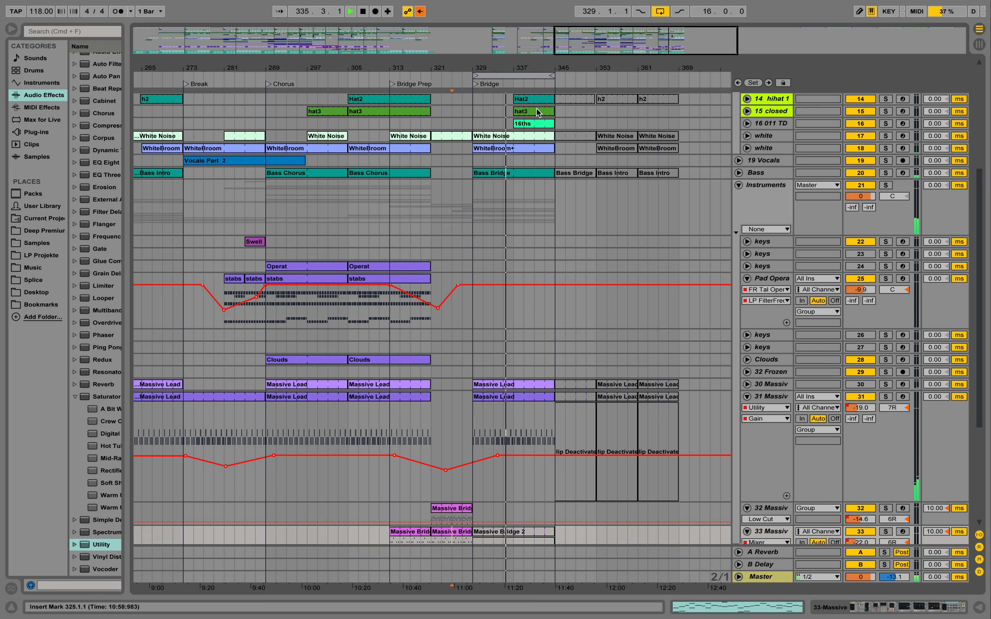
pyautogui.scroll(12, 539, 113)
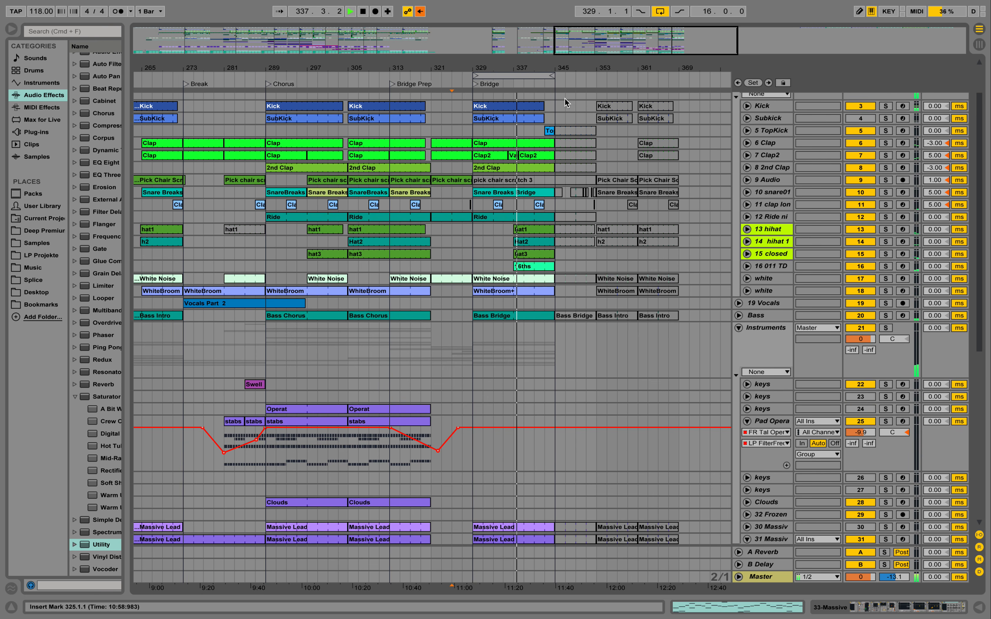
pyautogui.scroll(6, 532, 115)
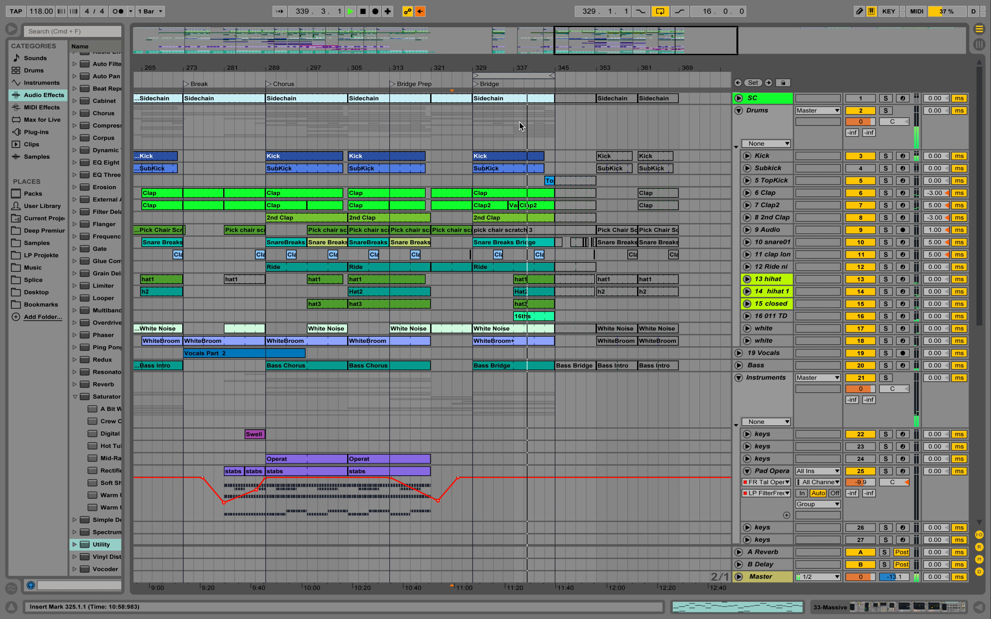
# - Extend the loop brace from bar 329 to bar 369, and stop playback
pyautogui.moveTo(554, 77); pyautogui.dragTo(679, 74)
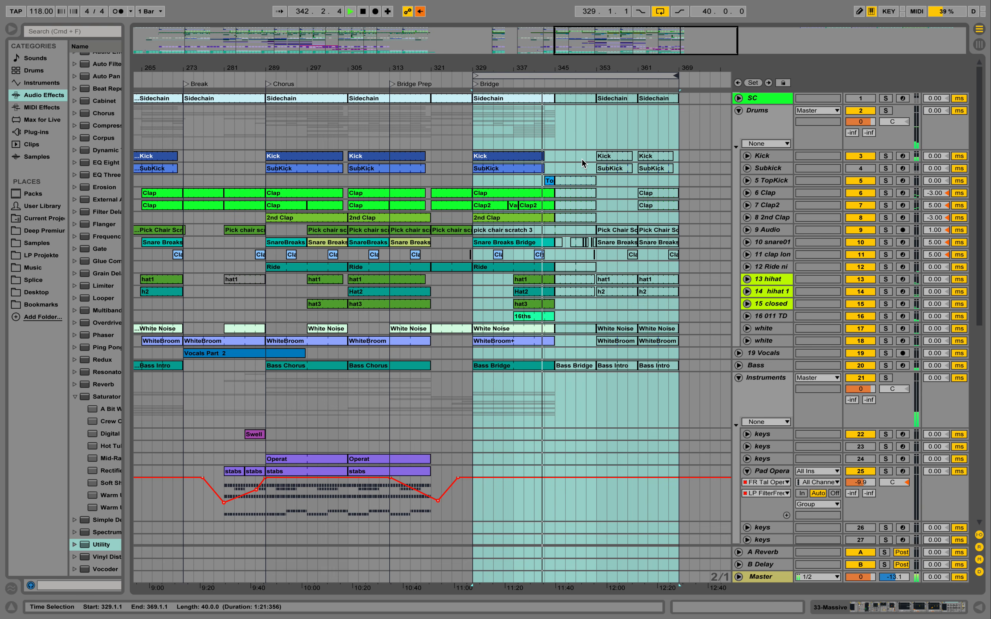
pyautogui.scroll(-2, 578, 159)
pyautogui.press('space')
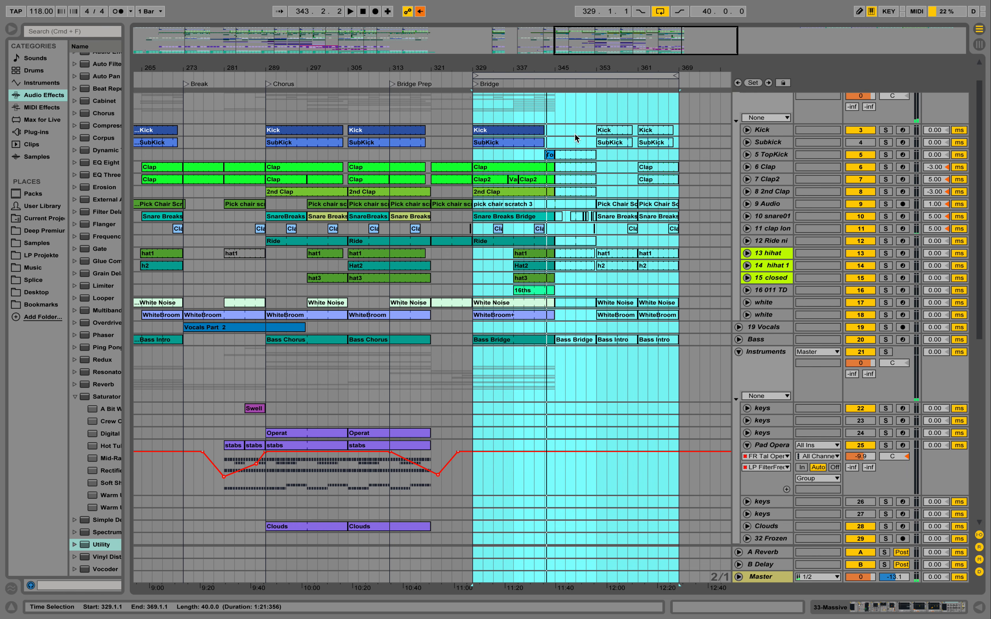
pyautogui.scroll(2, 550, 154)
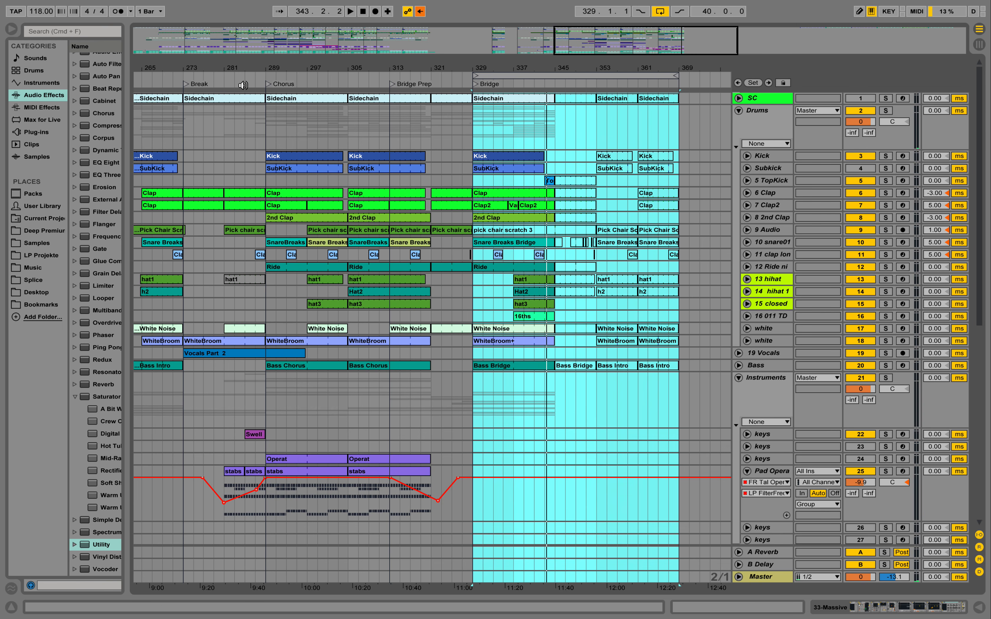
# - Open the Master track's devices, unfold the track, and show its Auto Filter Frequency automation
pyautogui.scroll(-3, 590, 347)
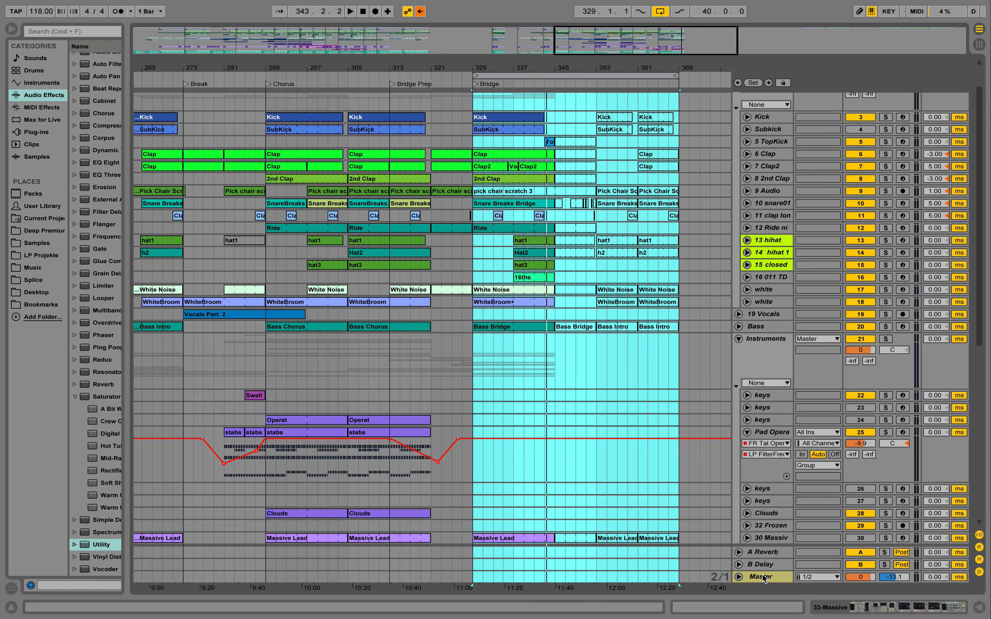
pyautogui.doubleClick(761, 574)
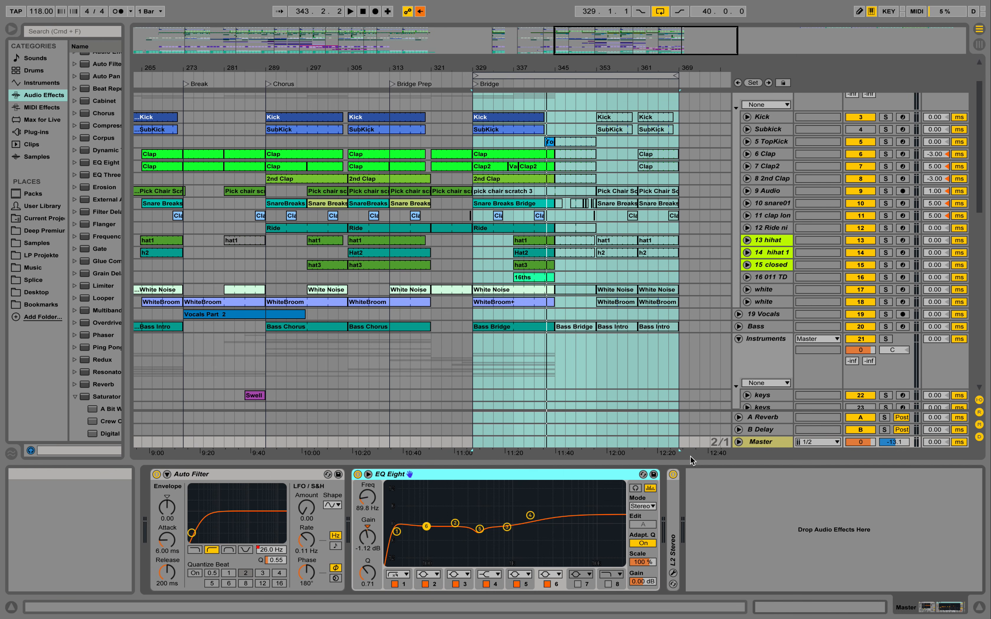
pyautogui.click(738, 441)
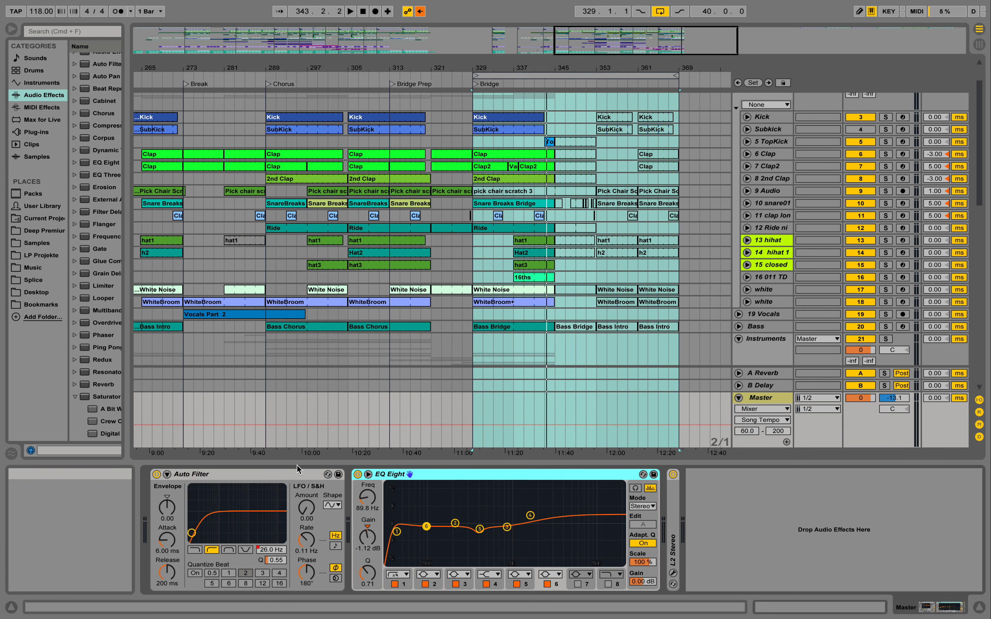
pyautogui.click(277, 552)
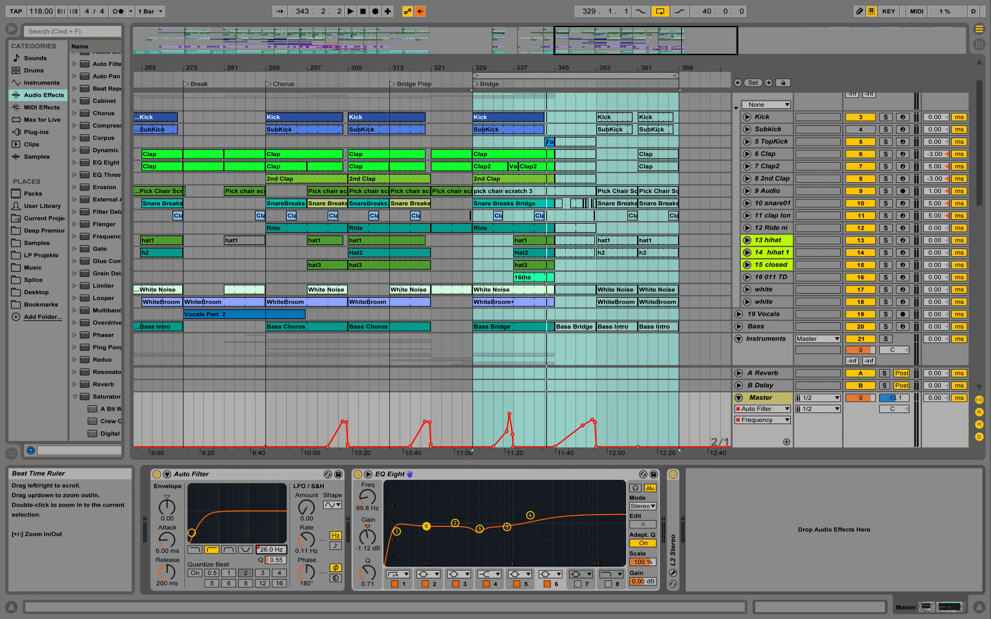
# - Zoom in on the Bridge section and play from about bar 333 while examining the Master filter frequency sweep
pyautogui.moveTo(507, 68); pyautogui.dragTo(477, 88)
pyautogui.click(451, 87)
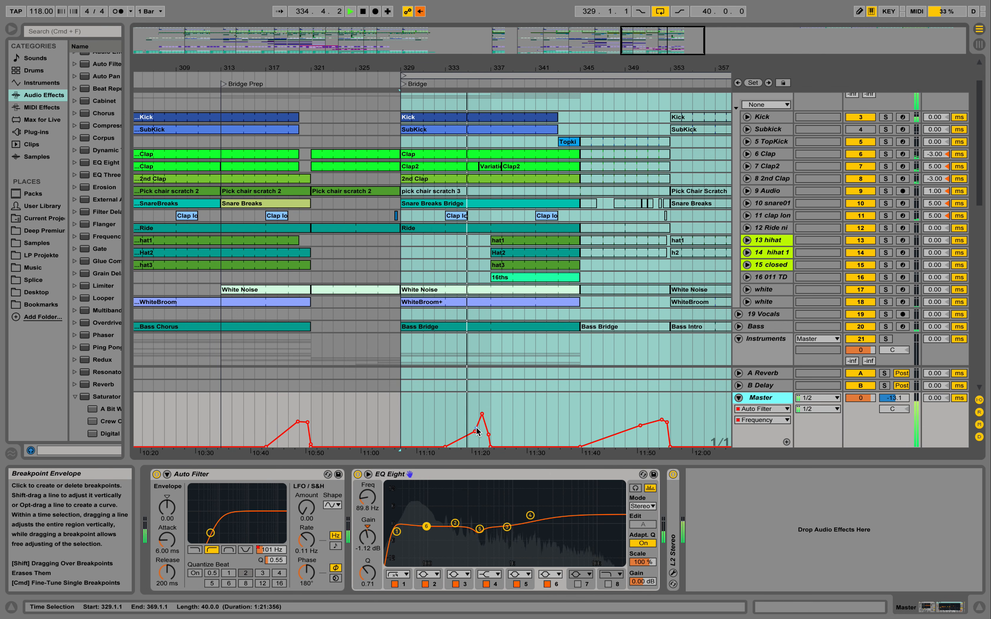
pyautogui.moveTo(482, 415)
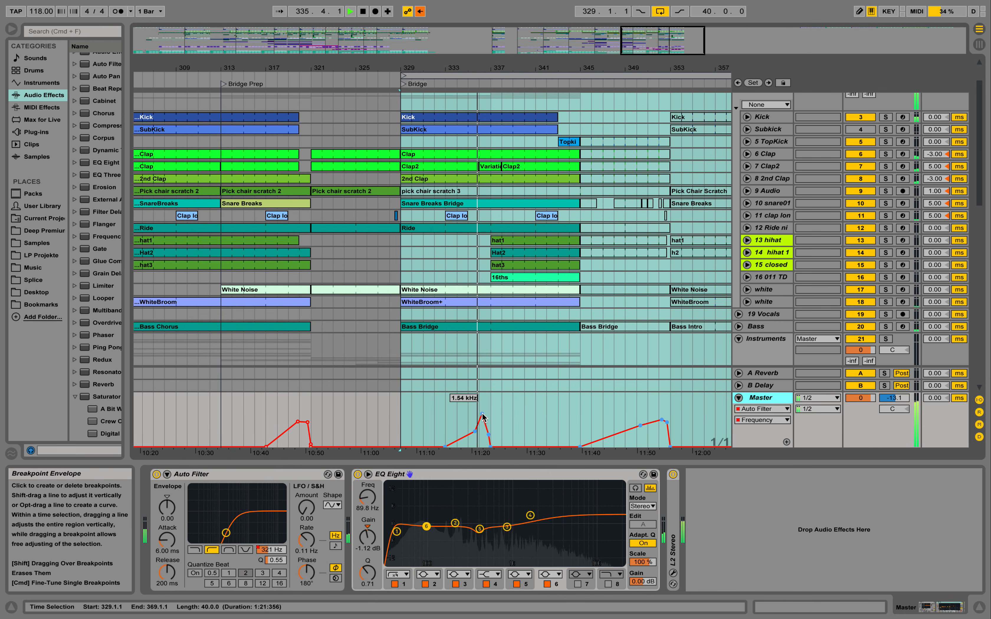
# - Draw a Master filter frequency rise from about bar 341 to 345, dropping low until about bar 350, and stop playback
pyautogui.click(540, 444)
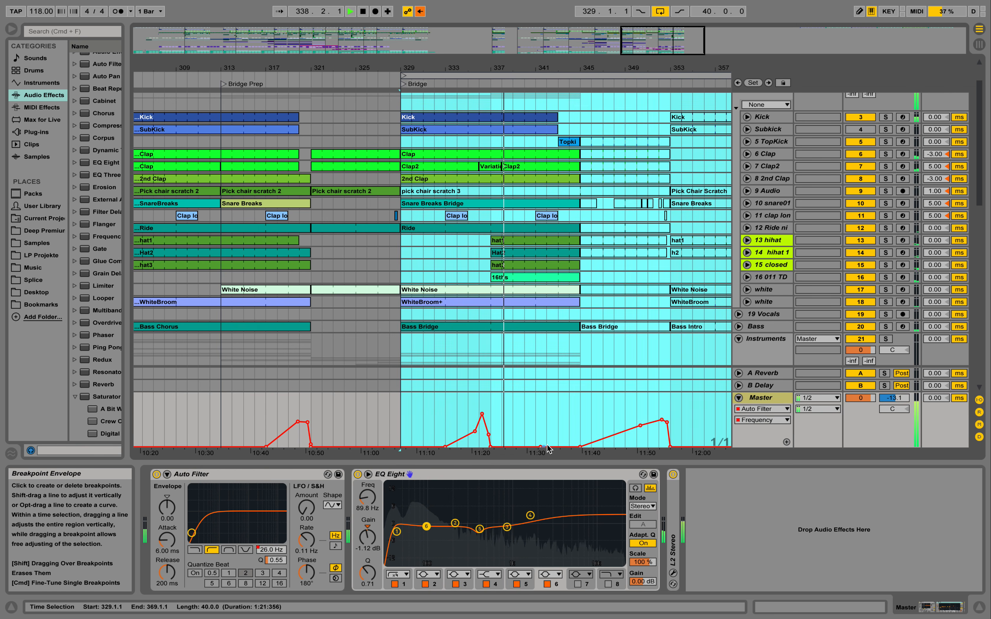
pyautogui.click(568, 444)
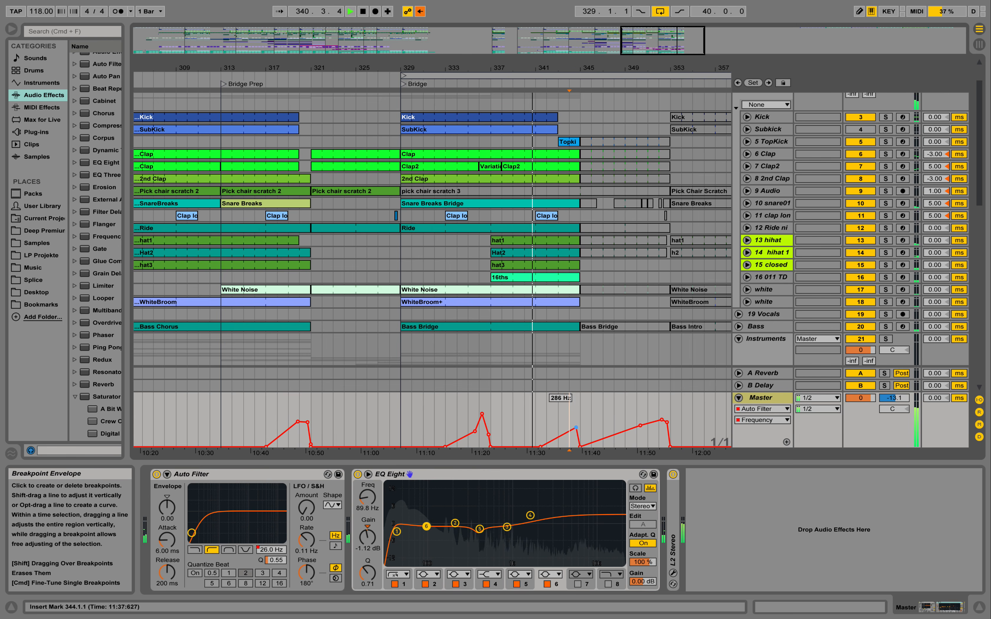
pyautogui.moveTo(576, 427)
pyautogui.mouseDown()
pyautogui.moveTo(580, 416)
pyautogui.moveTo(562, 435)
pyautogui.mouseUp()
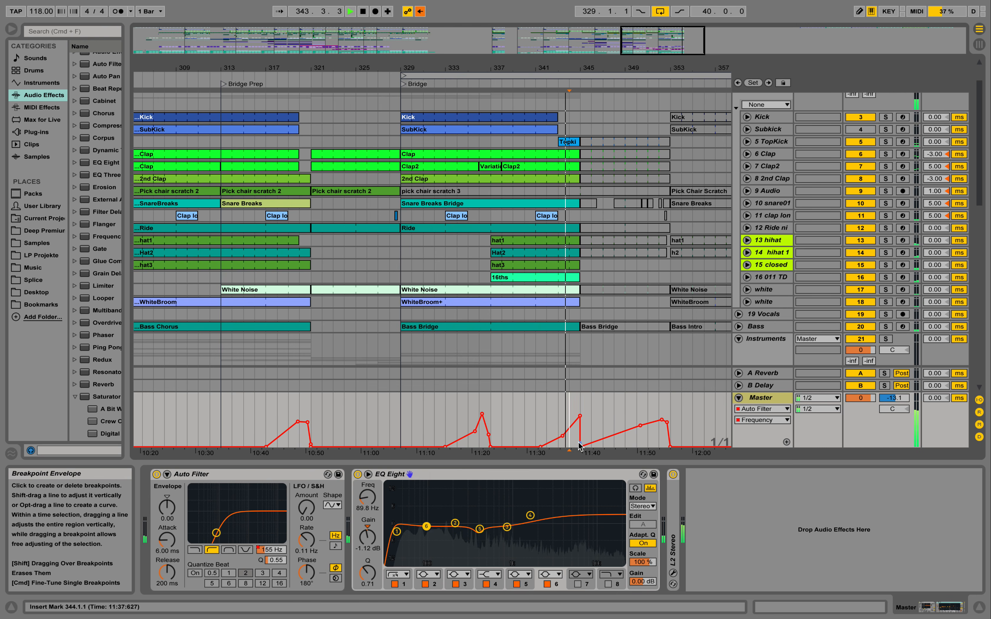
pyautogui.moveTo(580, 416); pyautogui.dragTo(583, 438)
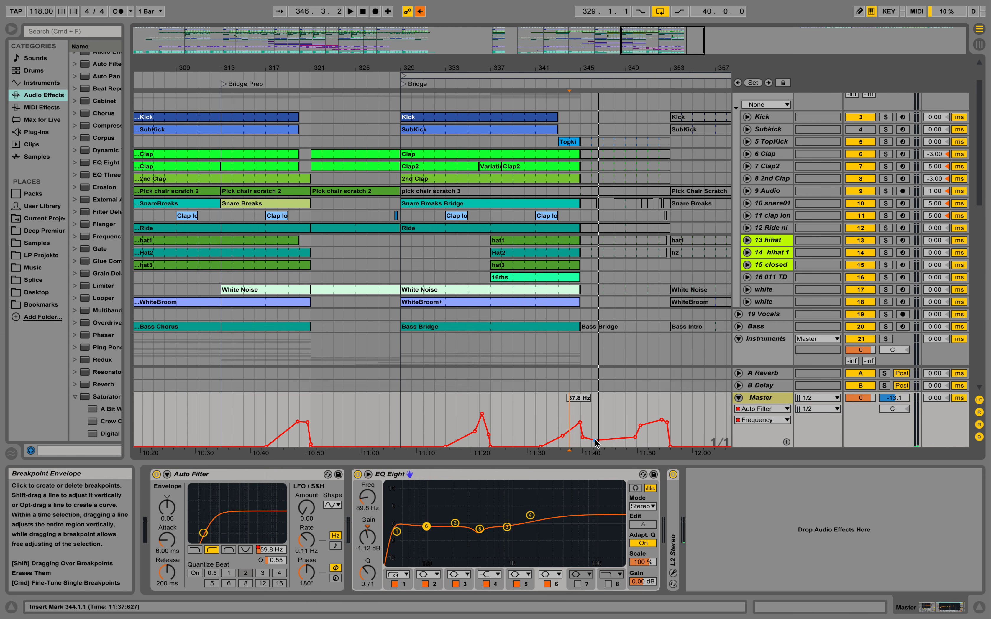
# - Select bars 345 to 353 from the Master track up to SC and activate the deactivated clips there
pyautogui.scroll(1, 589, 303)
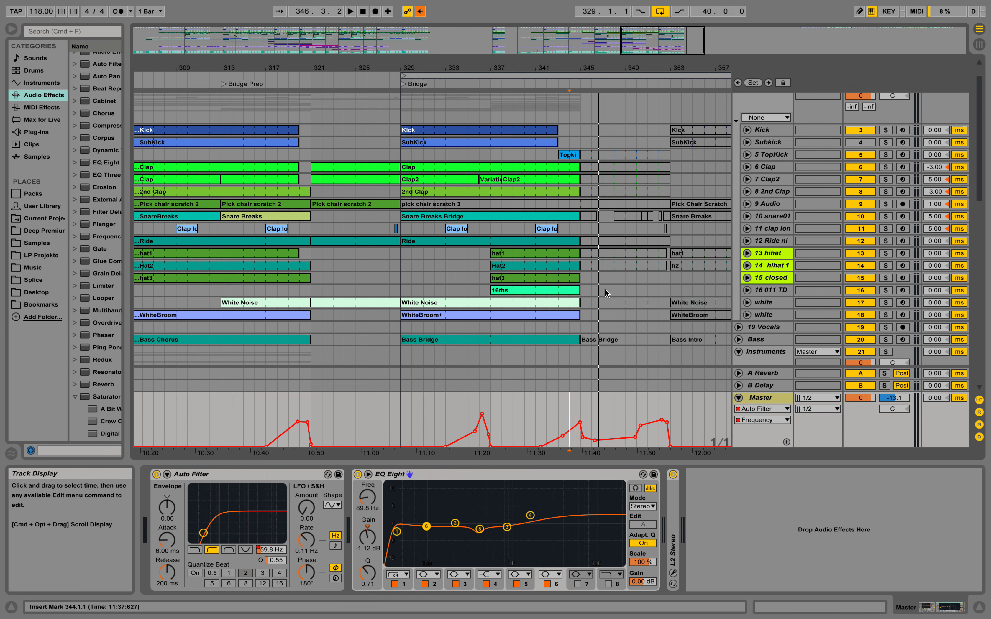
pyautogui.scroll(2, 604, 287)
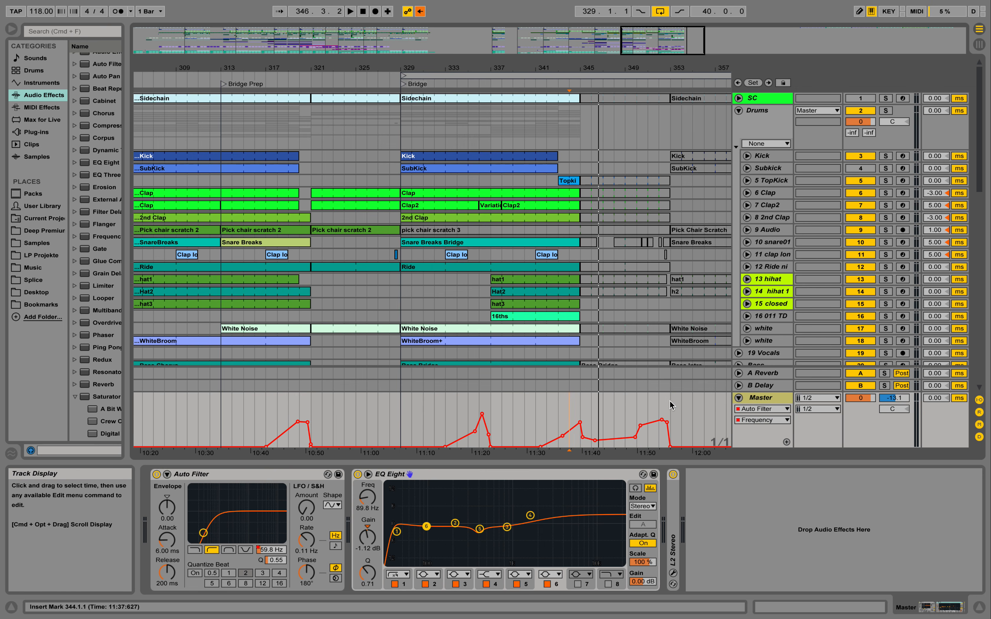
pyautogui.moveTo(661, 397); pyautogui.dragTo(583, 100)
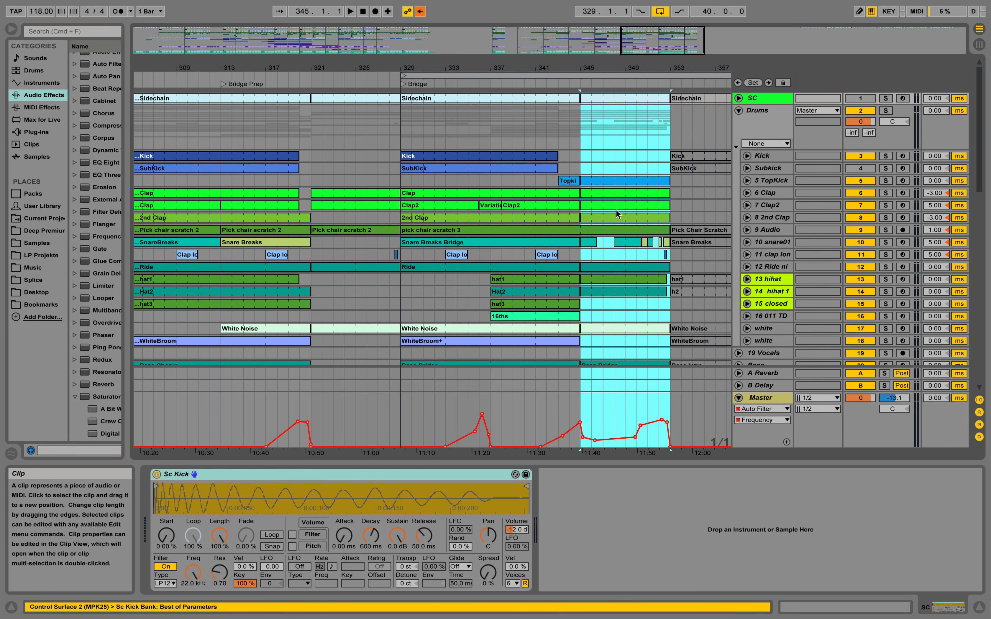
pyautogui.scroll(-2, 625, 202)
pyautogui.click(642, 142)
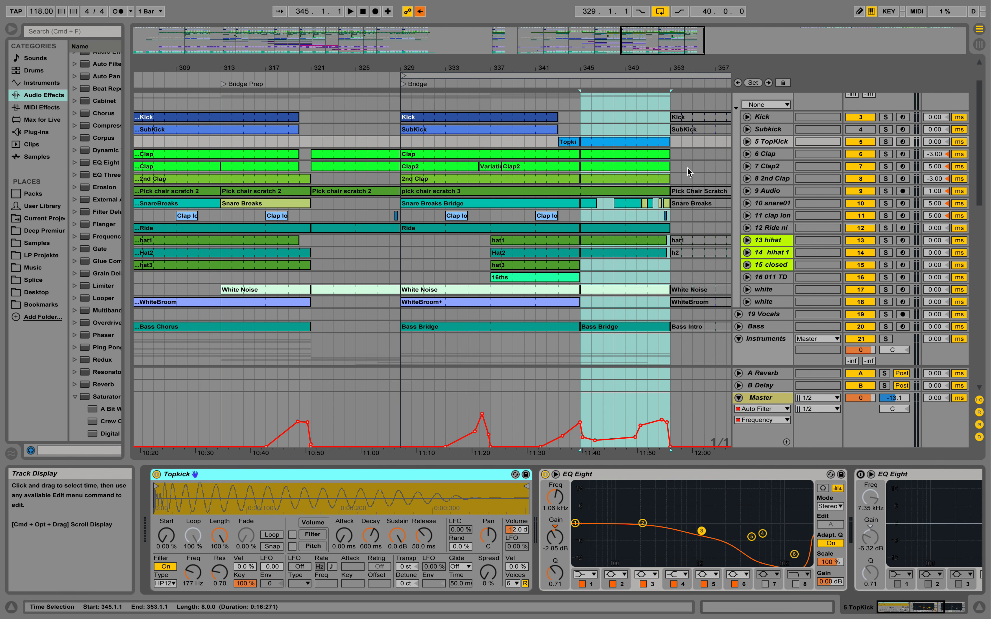
pyautogui.click(624, 129)
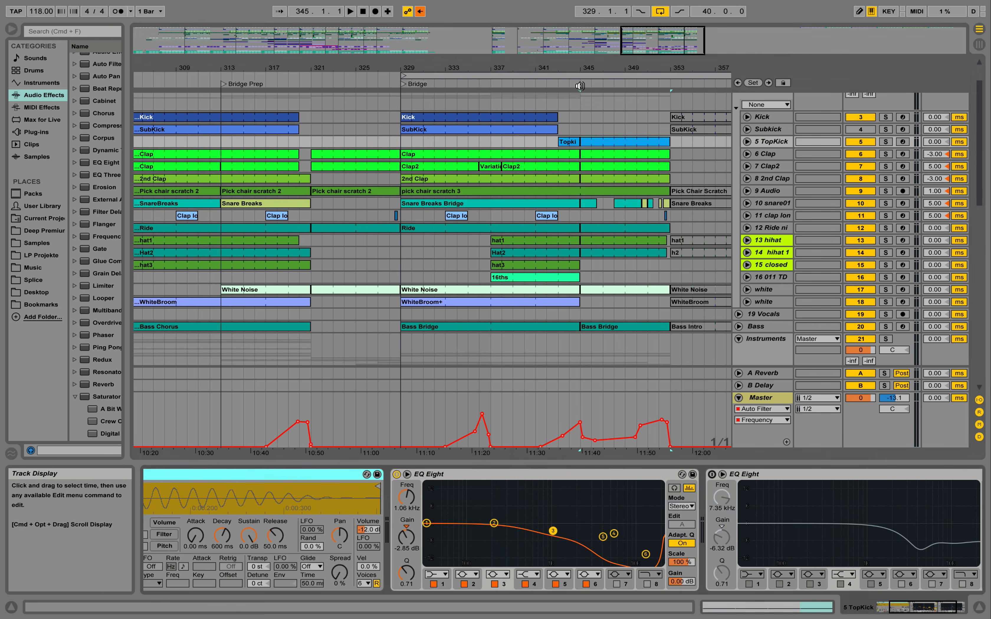
# - Play the second Bridge part from bar 345, replay the transition from about bar 341, and stop playback
pyautogui.click(578, 84)
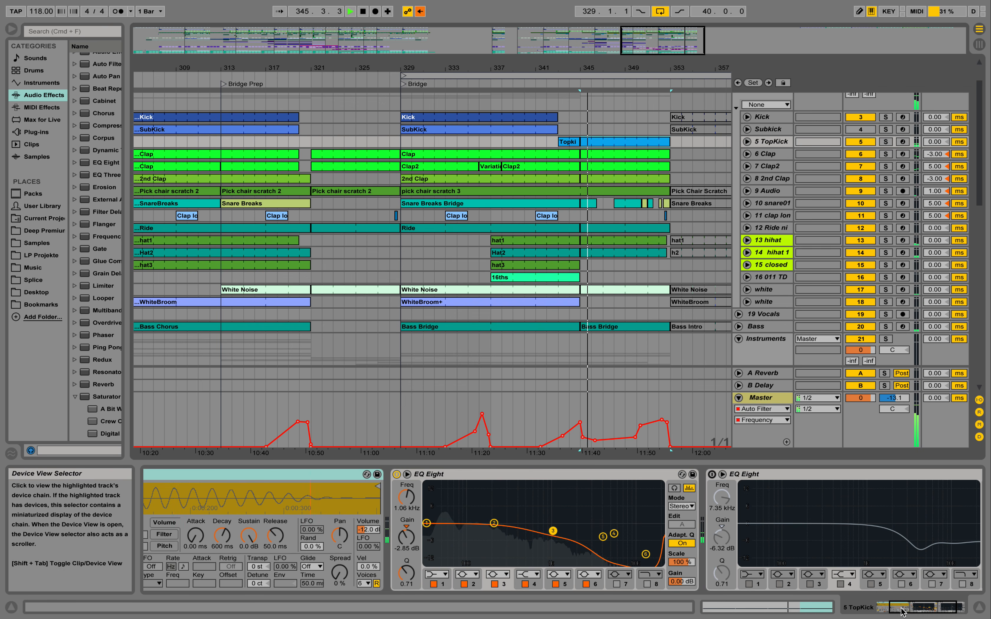
pyautogui.click(886, 610)
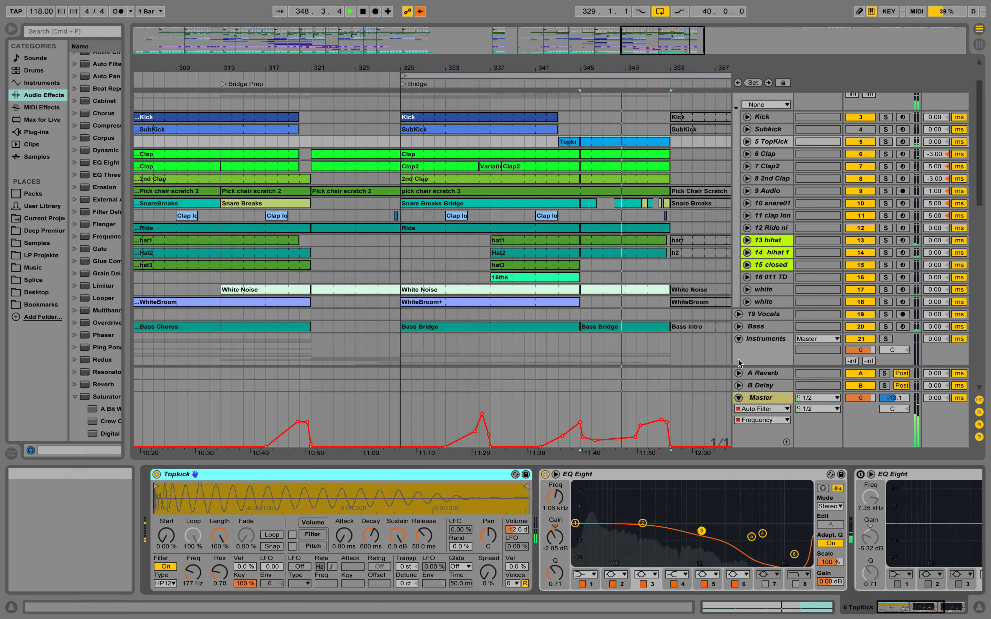
pyautogui.moveTo(634, 438); pyautogui.dragTo(635, 437)
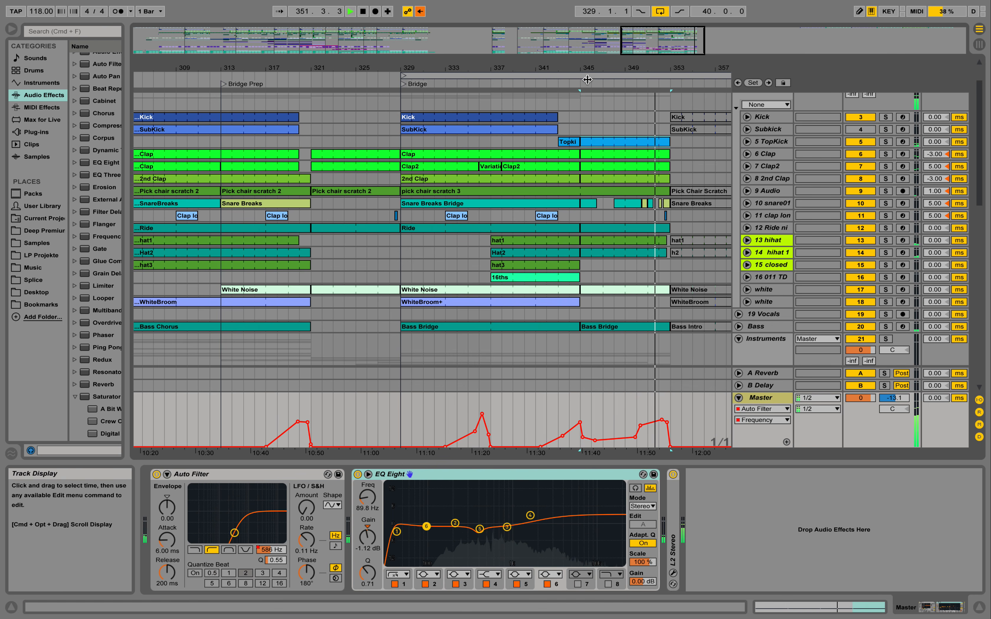
pyautogui.click(539, 85)
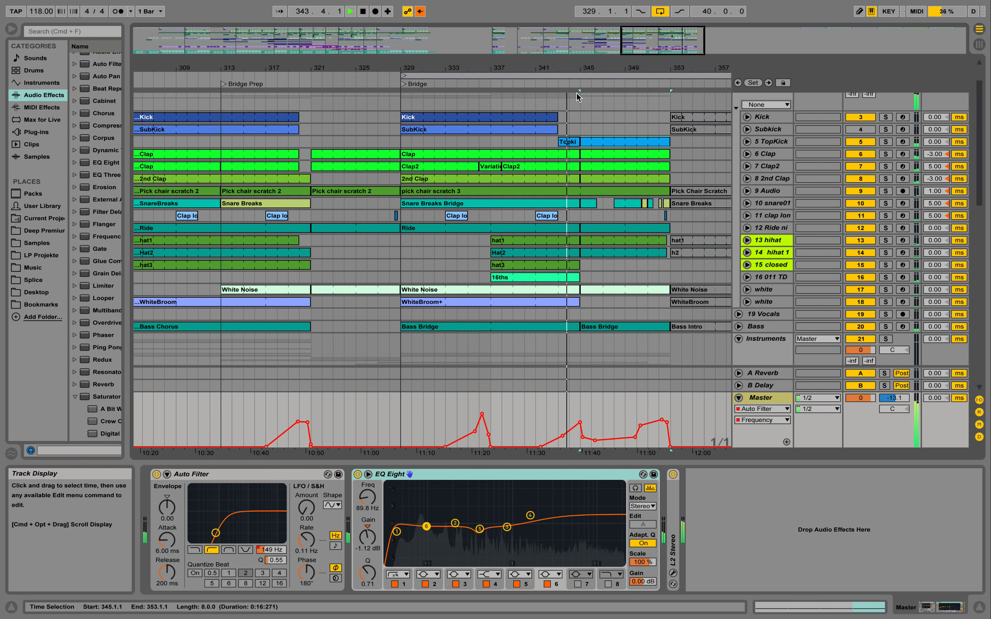
pyautogui.press('space')
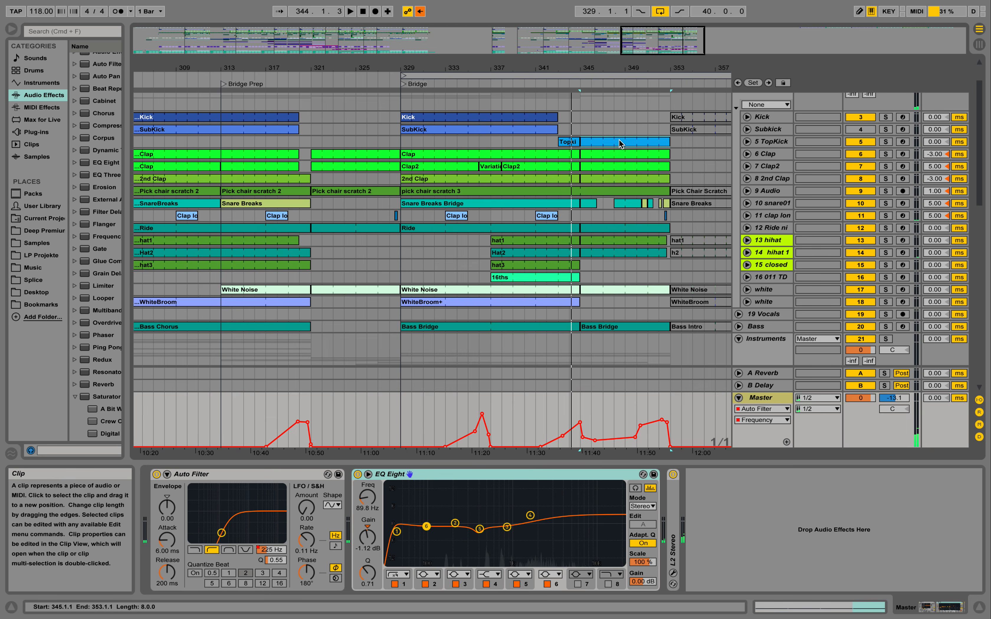
# - Review the drum clips from bar 345 to 353, and unfold the Bass track to inspect its second Bass Bridge clip
pyautogui.scroll(3, 619, 138)
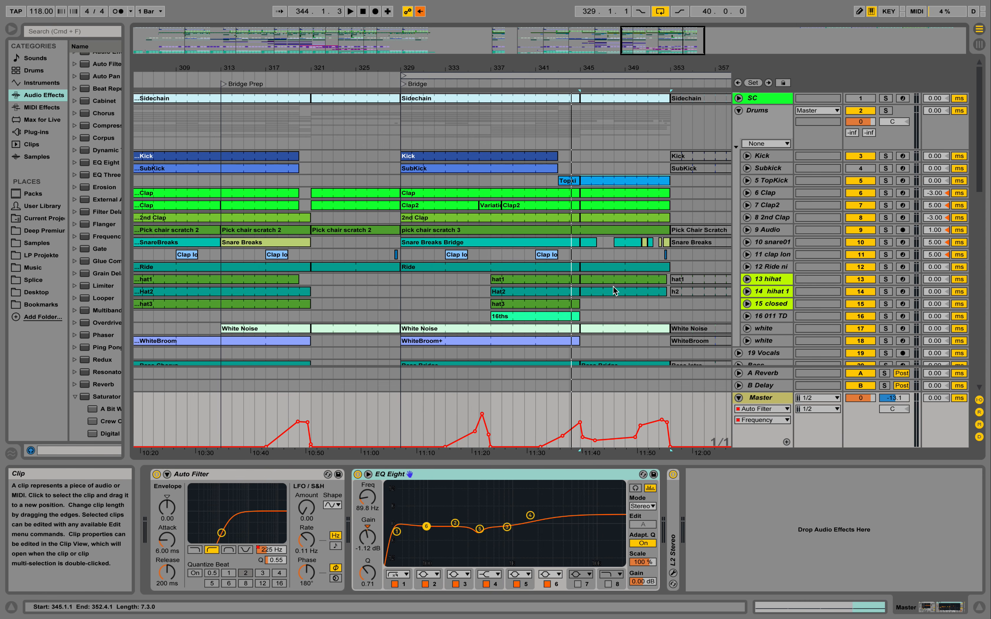
pyautogui.scroll(-3, 612, 300)
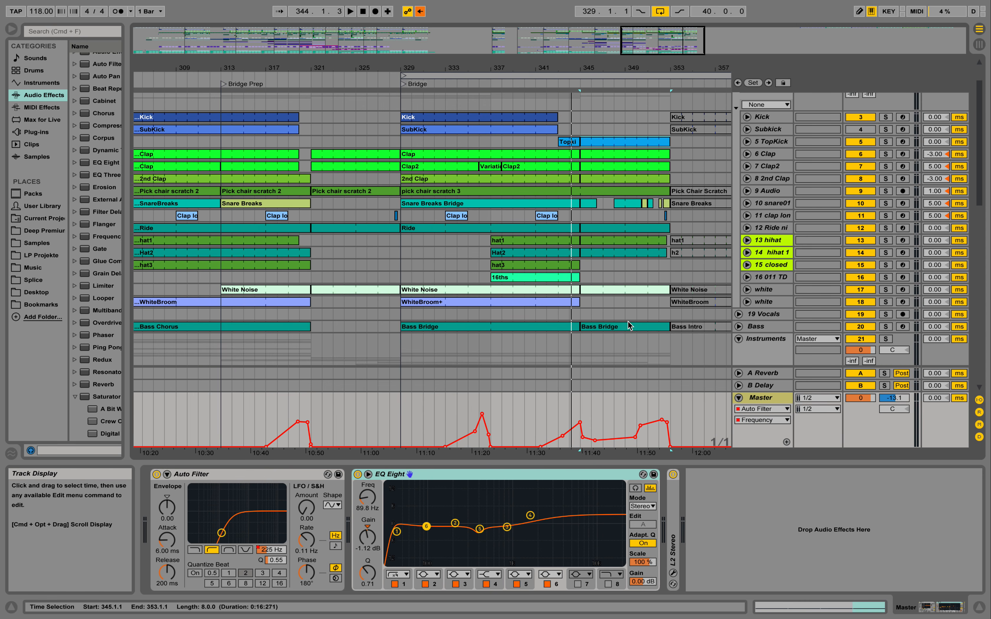
pyautogui.scroll(-5, 627, 323)
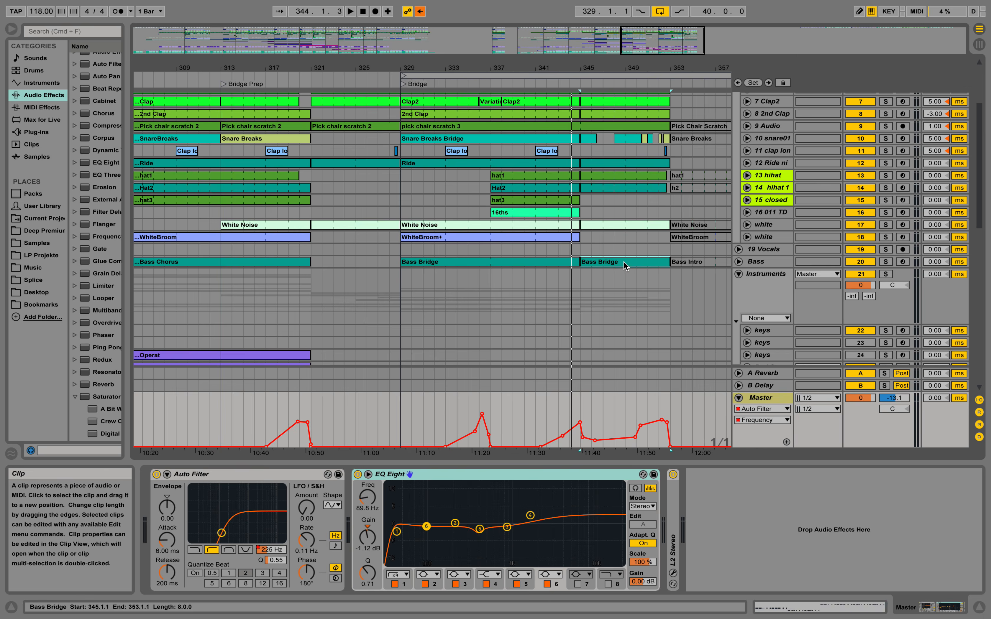
pyautogui.click(623, 261)
pyautogui.click(738, 262)
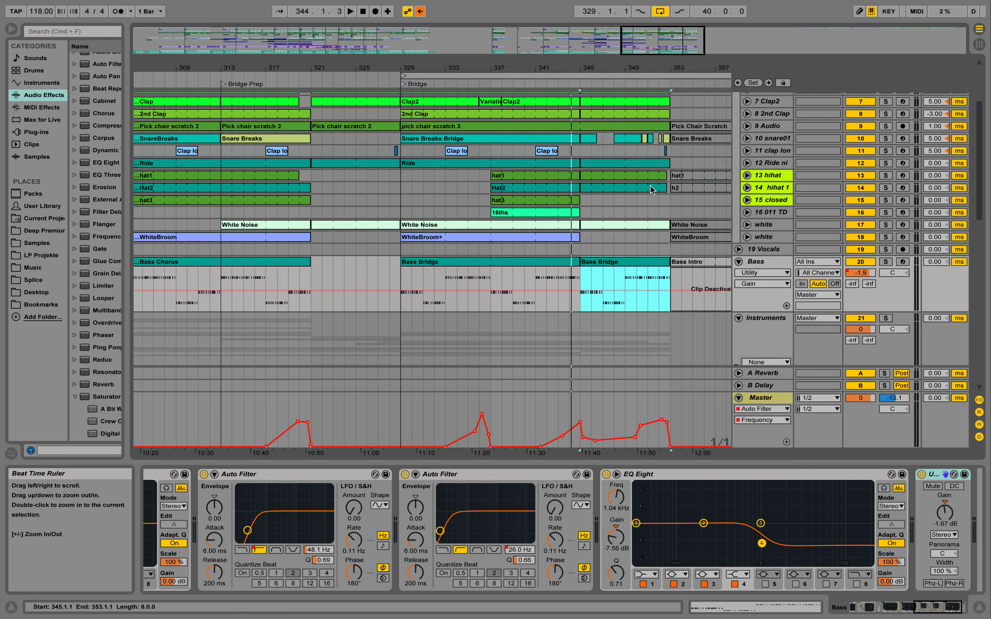
# - Inspect the instrument tracks down to the pads, selecting the Massive Lead clips on track 31 from bar 329 to 353
pyautogui.scroll(-5, 641, 291)
pyautogui.scroll(-8, 641, 291)
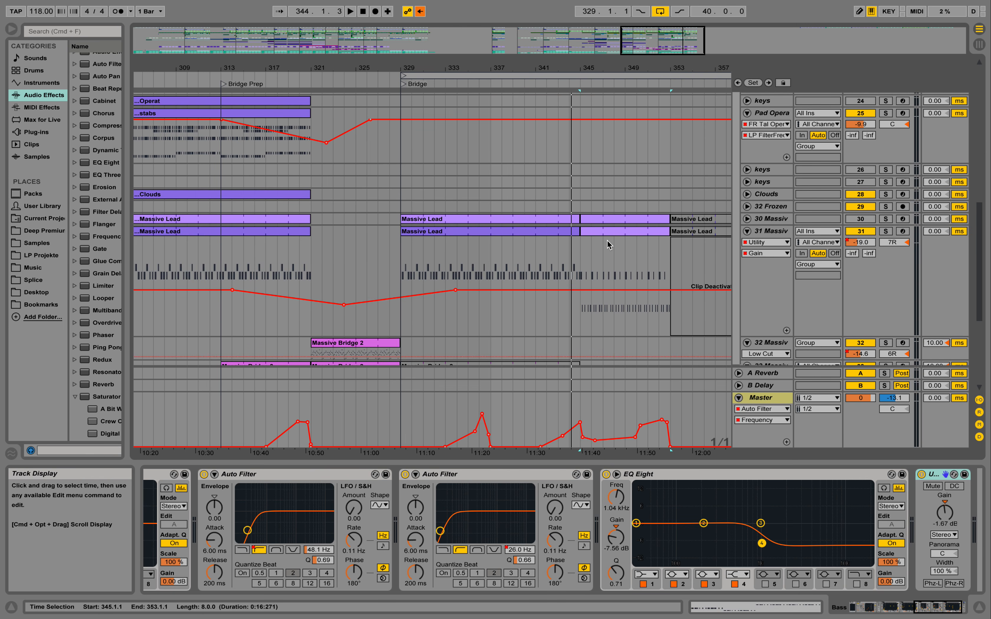
pyautogui.moveTo(596, 230); pyautogui.dragTo(666, 227)
pyautogui.scroll(-8, 666, 275)
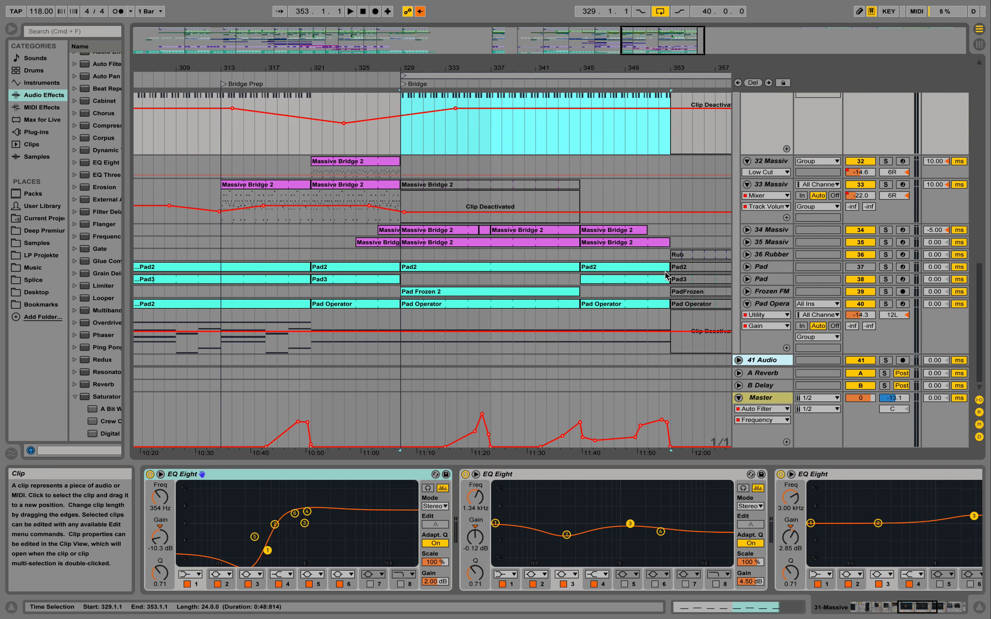
# - Unfold tracks 35 and 34 Massive and show their track volume automation
pyautogui.click(747, 267)
pyautogui.click(747, 267)
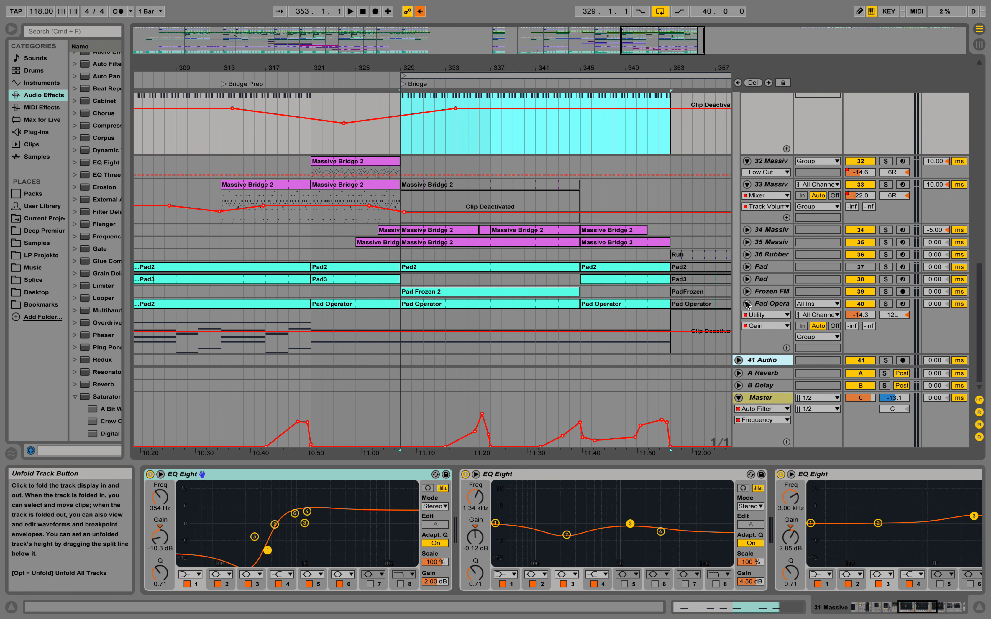
pyautogui.click(746, 304)
pyautogui.click(745, 304)
pyautogui.click(746, 242)
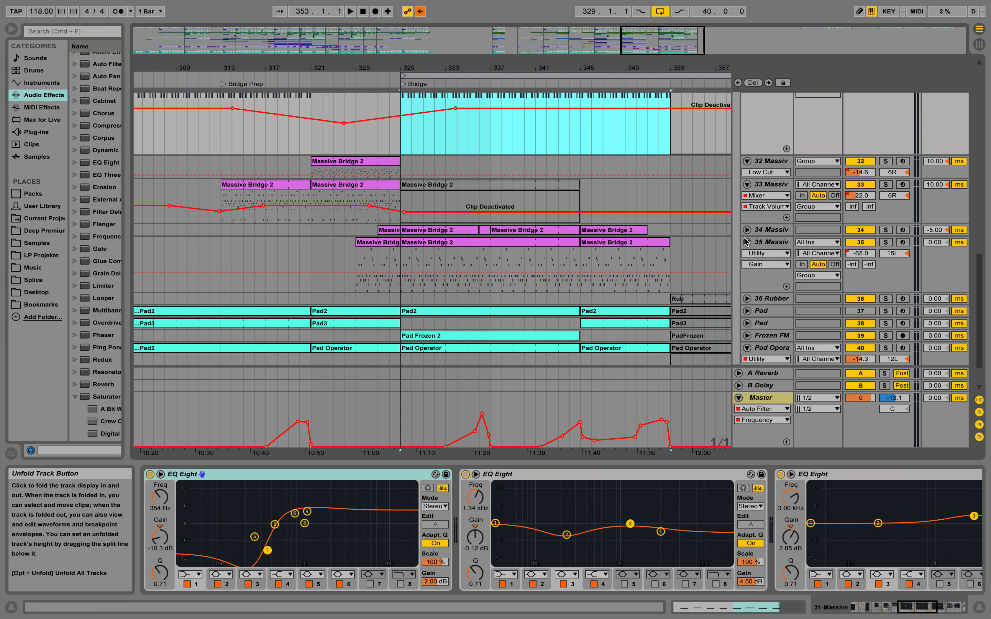
pyautogui.click(747, 231)
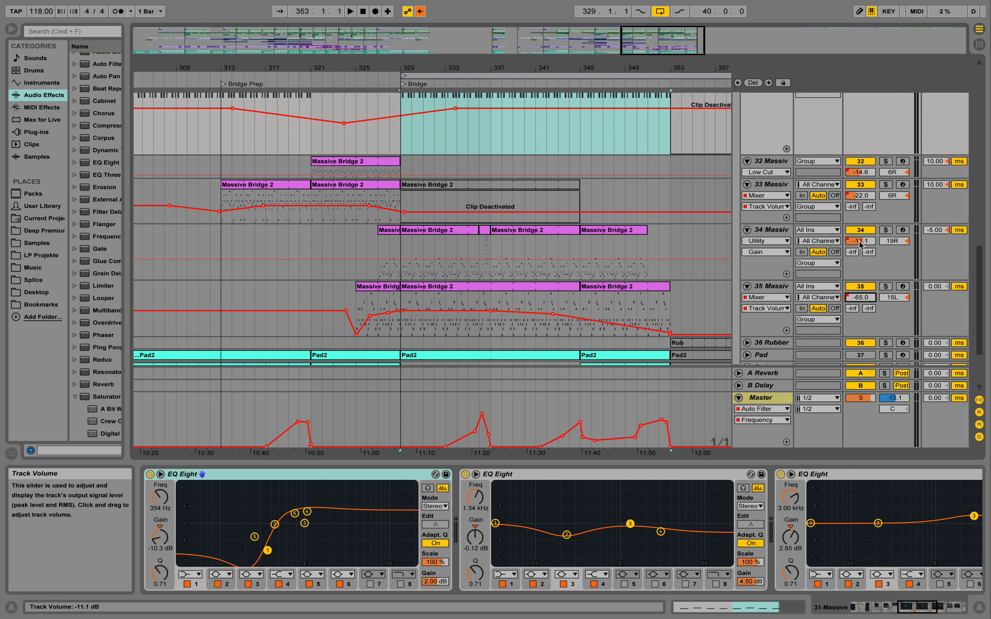
pyautogui.click(849, 242)
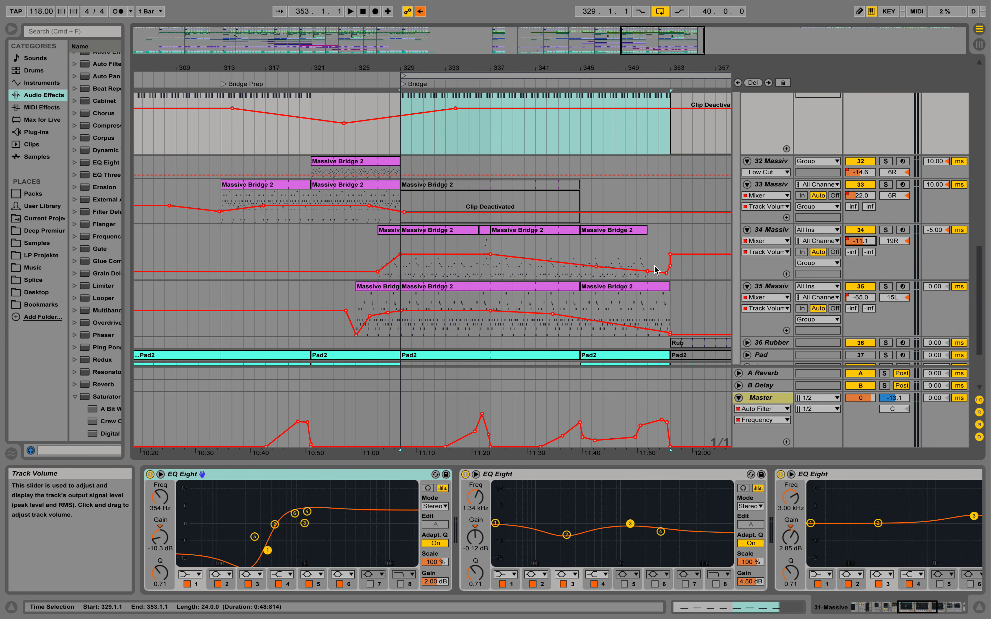
# - Play the Bridge and open track 34's Massive Bridge 2 clip starting at bar 337 in the MIDI note editor
pyautogui.click(479, 267)
pyautogui.press('space')
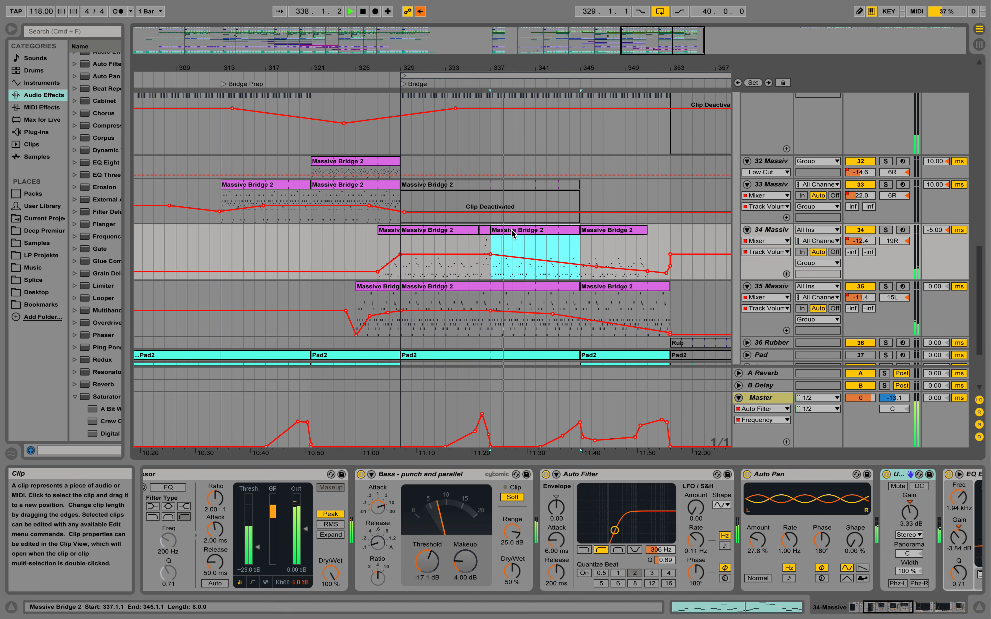
pyautogui.doubleClick(493, 242)
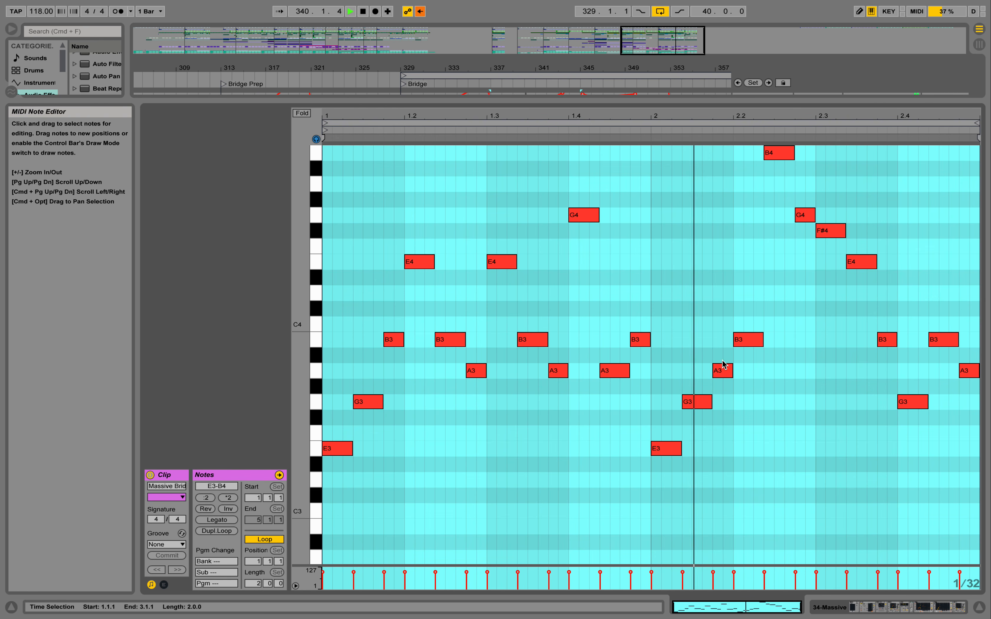
# - Switch from the note editor back to track 34's devices, review the Massive Bridge and Massive Lead tracks up to bar 348, and stop playback
pyautogui.click(914, 610)
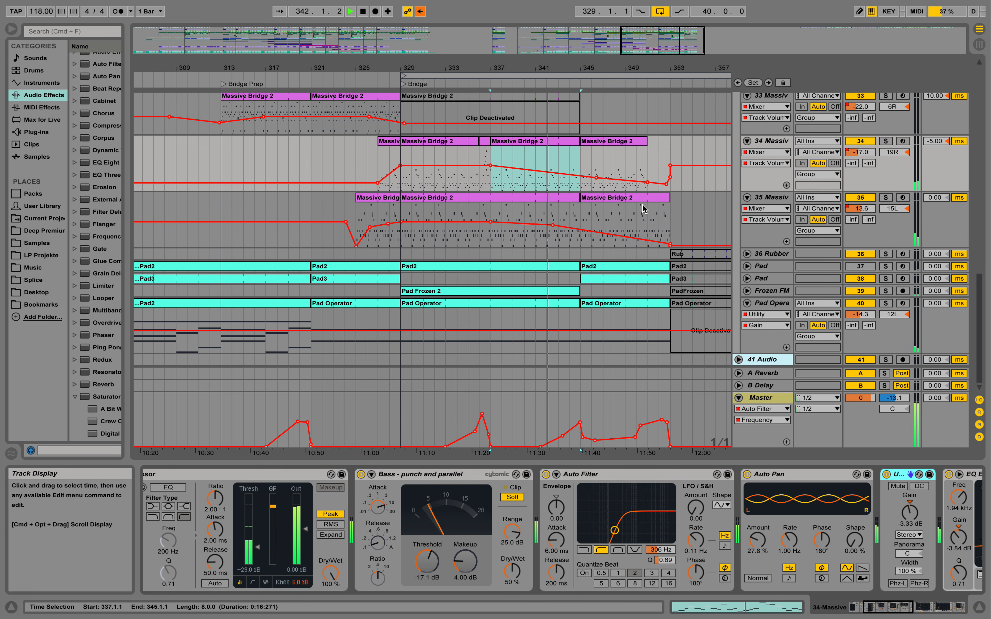
pyautogui.scroll(6, 642, 209)
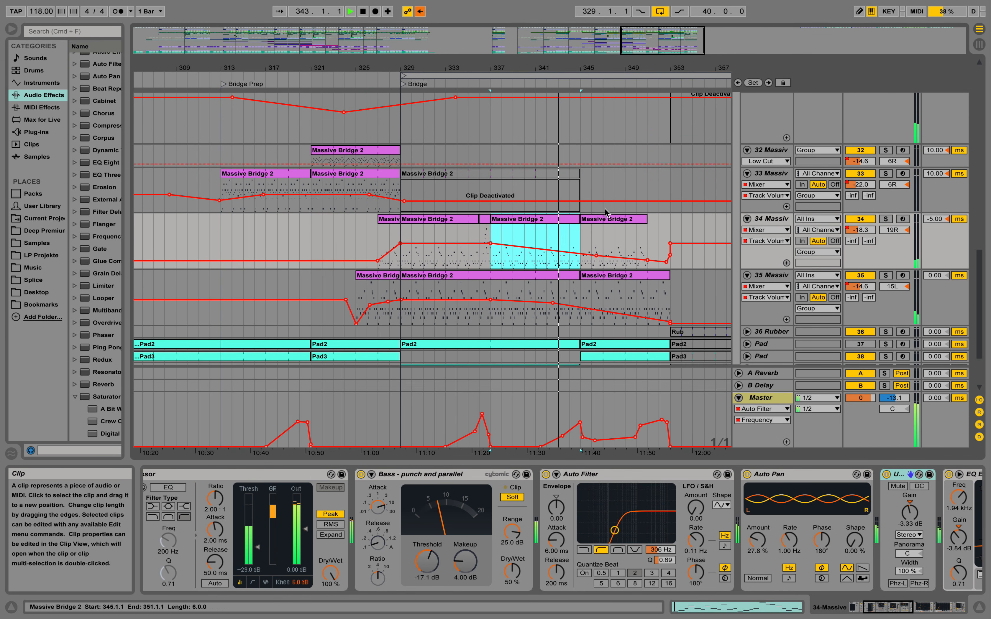
pyautogui.scroll(2, 606, 212)
pyautogui.scroll(2, 606, 212)
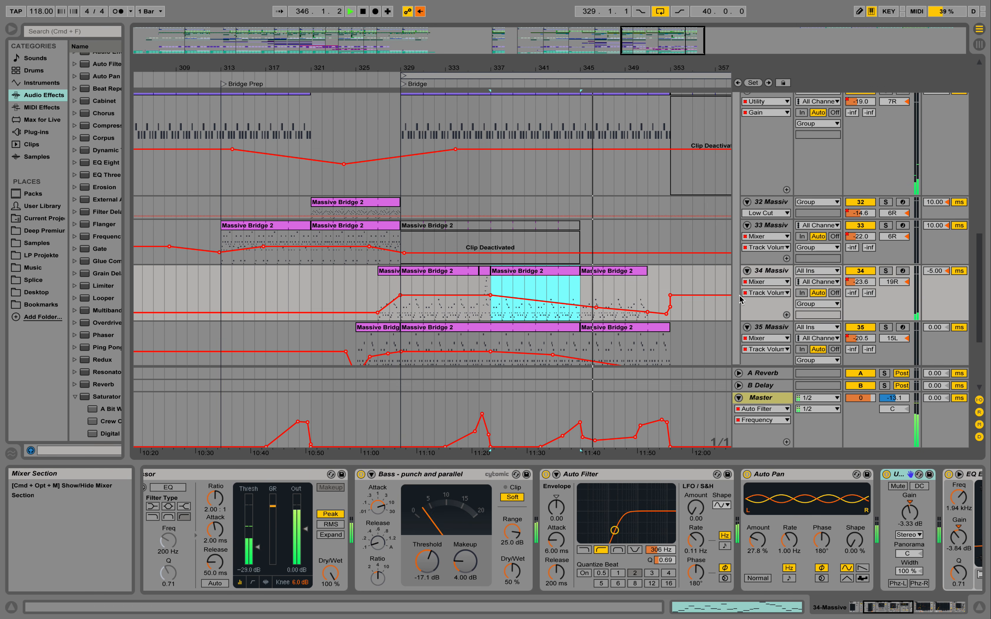
pyautogui.moveTo(661, 68); pyautogui.dragTo(565, 78)
pyautogui.scroll(6, 527, 198)
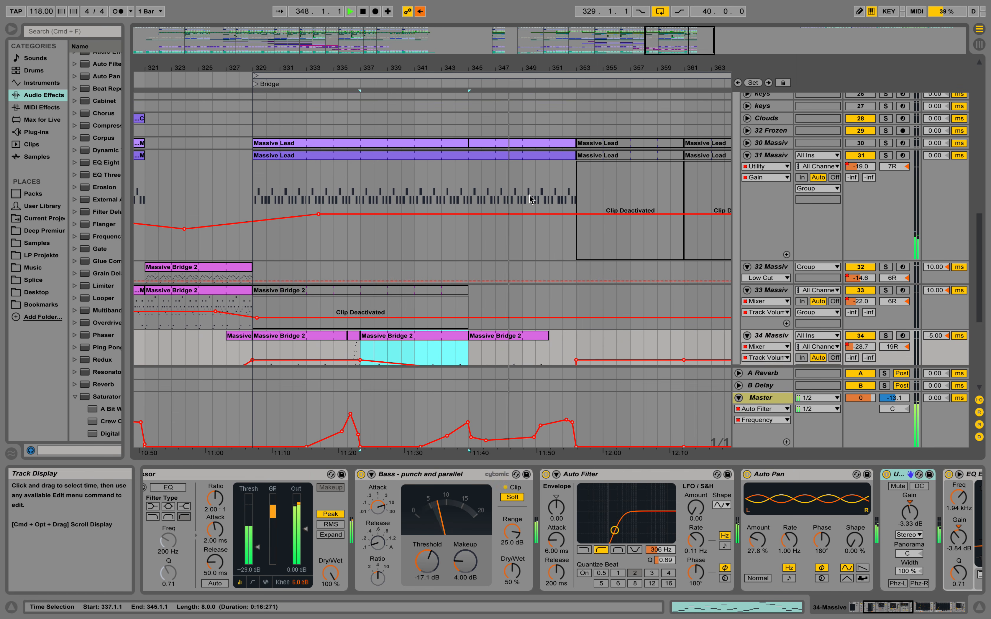
pyautogui.press('space')
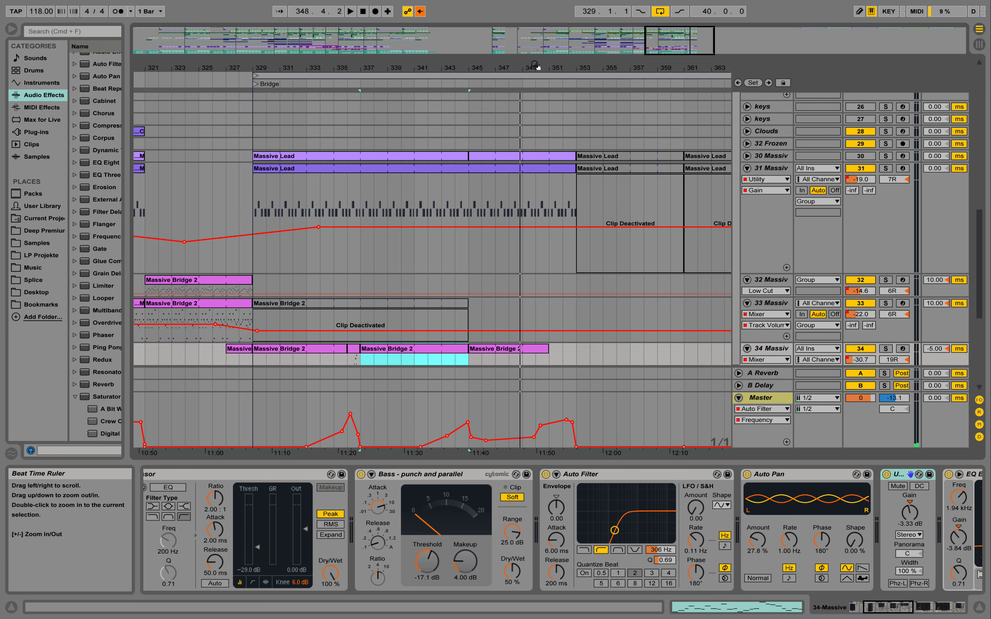
# - Add a locator named Verse at bar 353, where the Bridge ends
pyautogui.moveTo(464, 68); pyautogui.dragTo(462, 65)
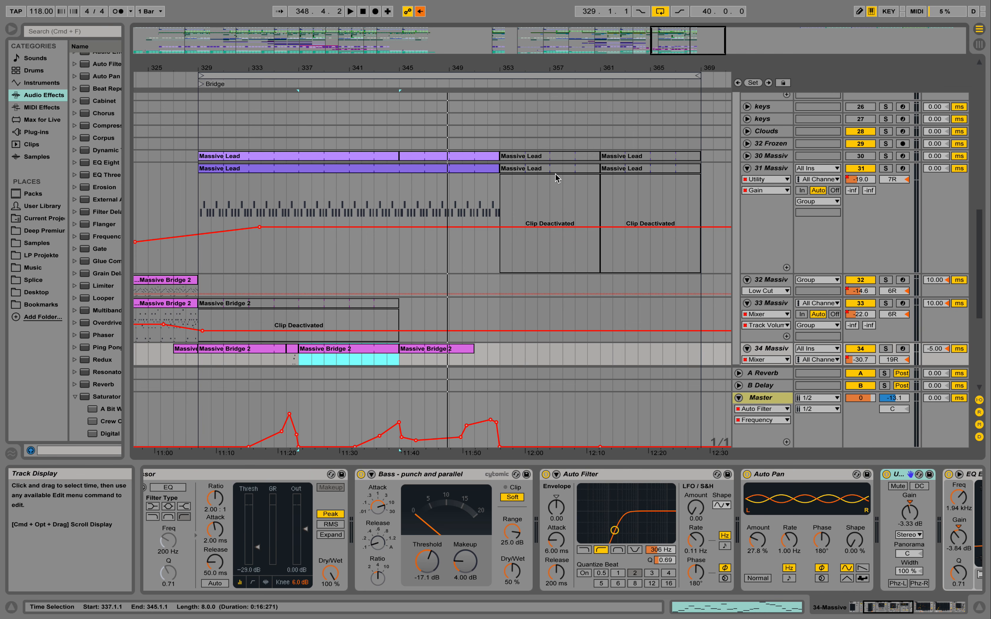
pyautogui.rightClick(500, 84)
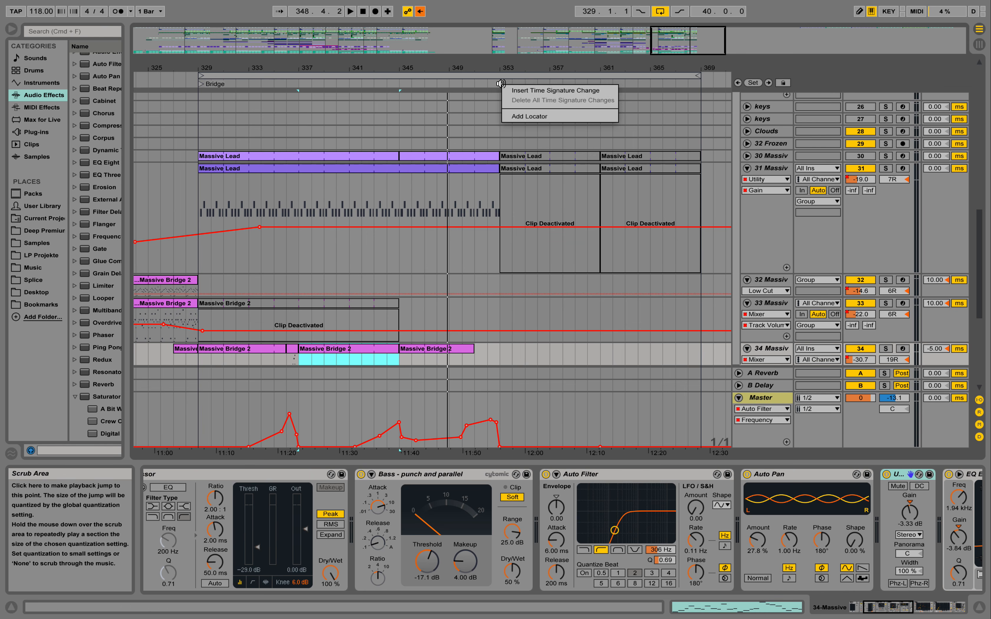
pyautogui.click(522, 119)
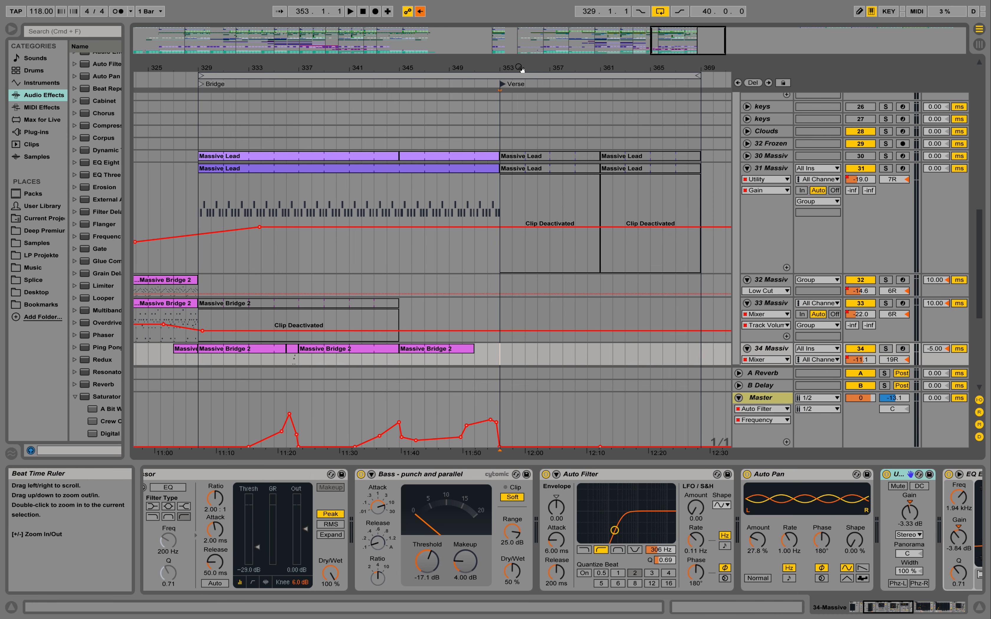
# - Play from shortly before the Verse and activate the clips on all tracks from bar 353 to 369
pyautogui.moveTo(524, 68); pyautogui.dragTo(542, 66)
pyautogui.scroll(10, 479, 184)
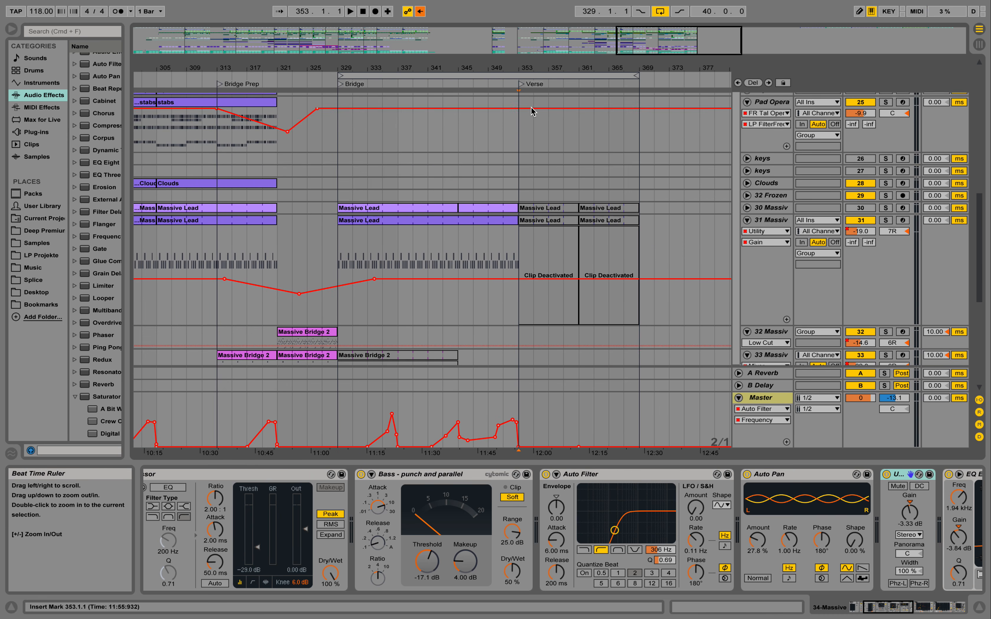
pyautogui.click(479, 83)
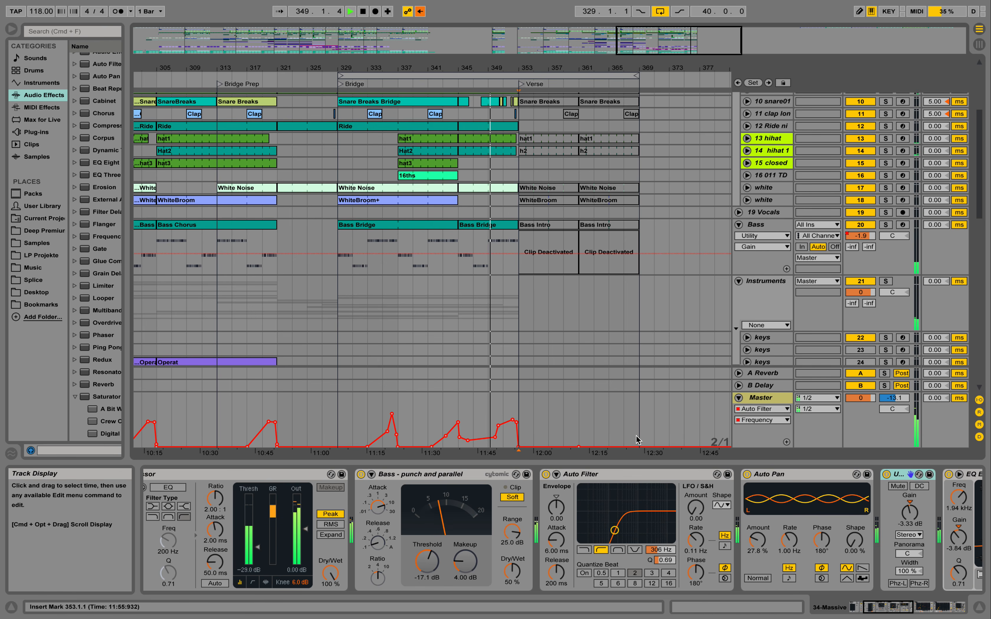
pyautogui.moveTo(636, 439); pyautogui.dragTo(521, 100)
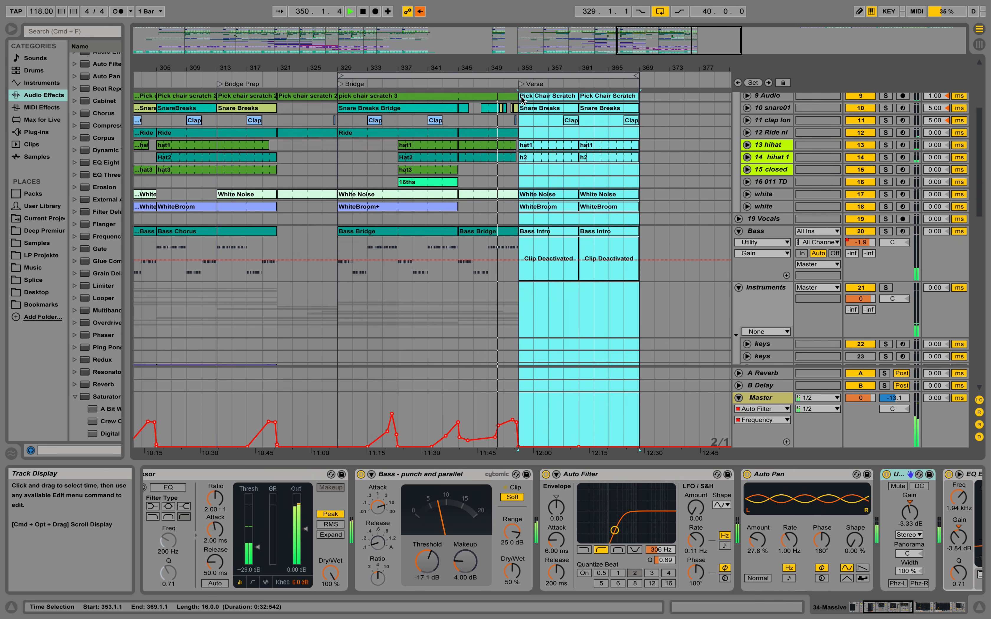
pyautogui.scroll(6, 545, 172)
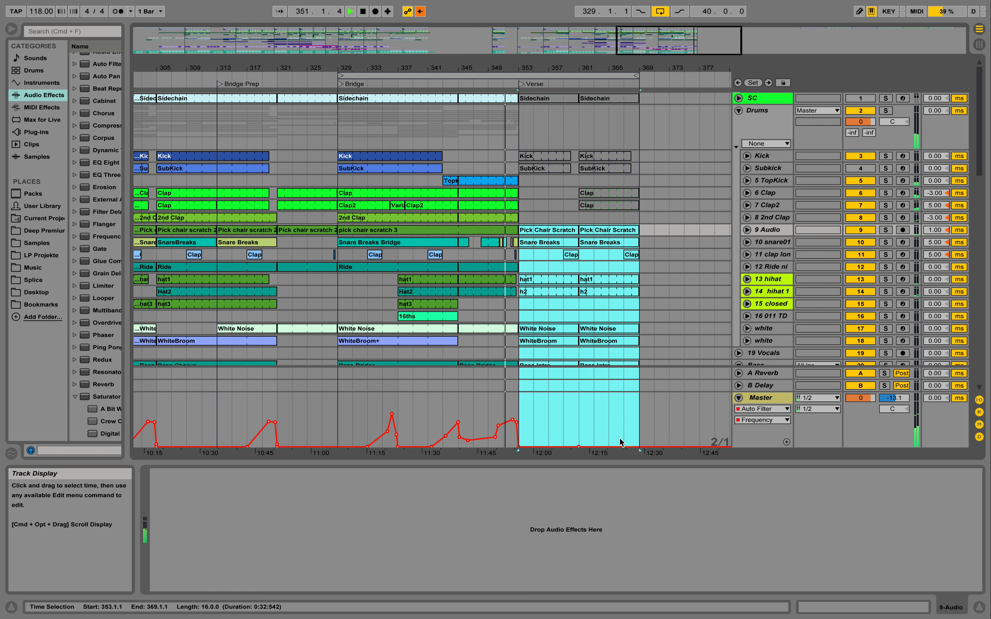
pyautogui.moveTo(634, 428); pyautogui.dragTo(525, 68)
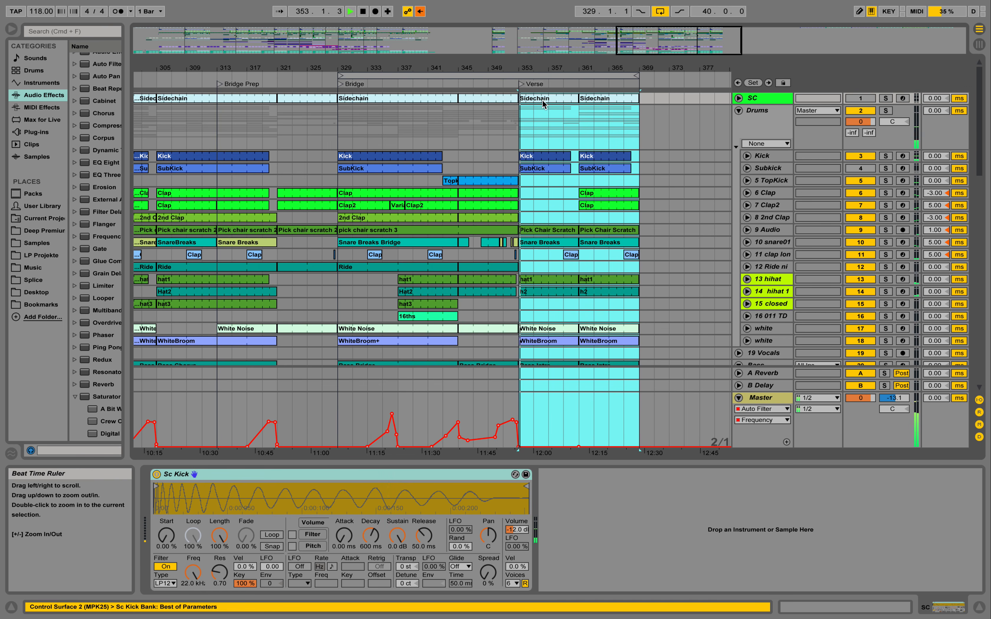
# - Review the Verse clips down to the pads and deactivate the Rub clips on track 36 Rubber from bar 353 to 369
pyautogui.scroll(-8, 559, 167)
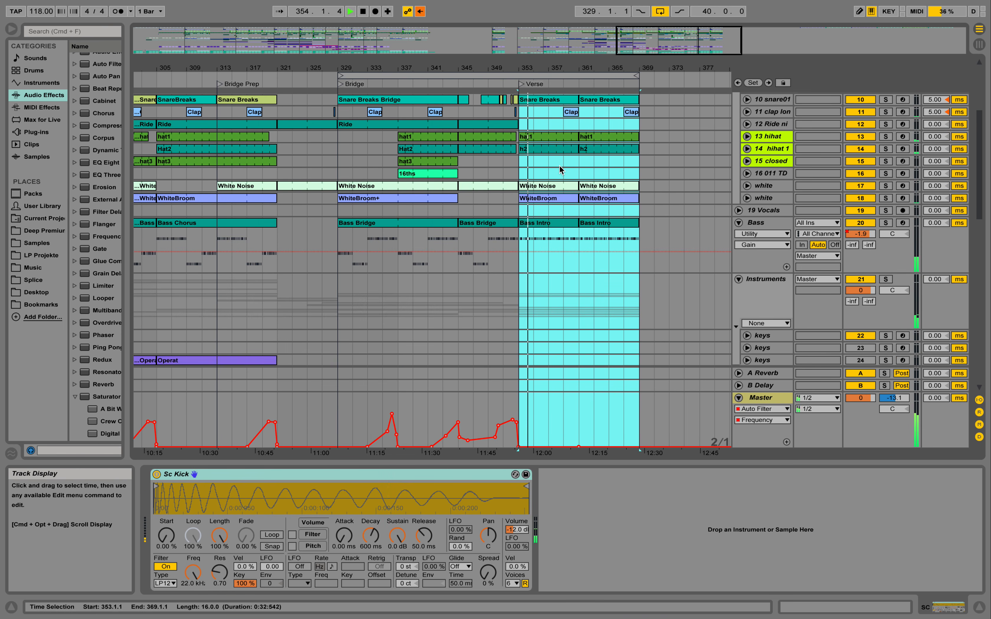
pyautogui.scroll(3, 565, 172)
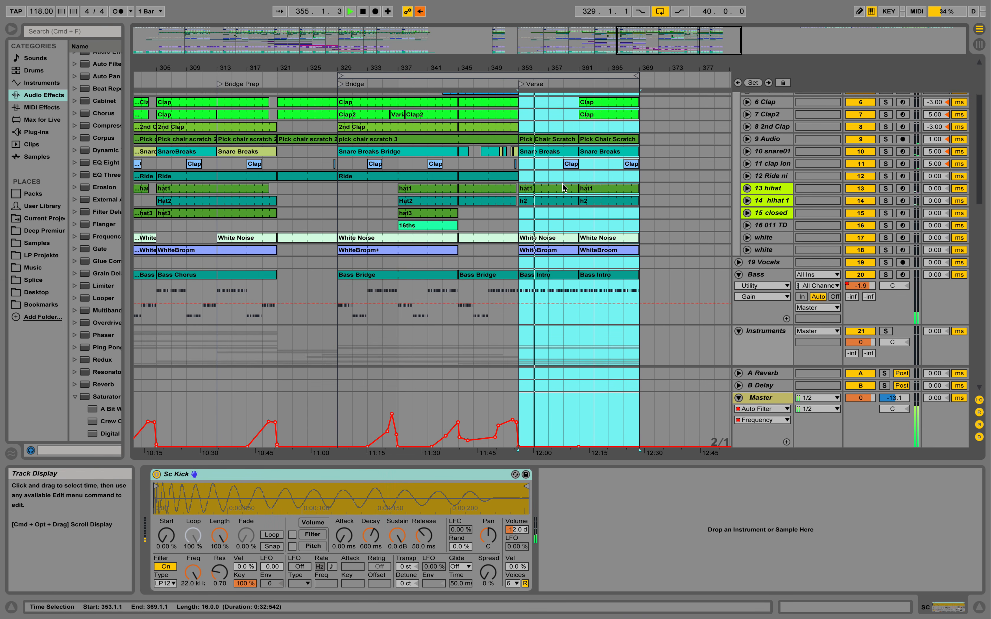
pyautogui.scroll(-15, 564, 187)
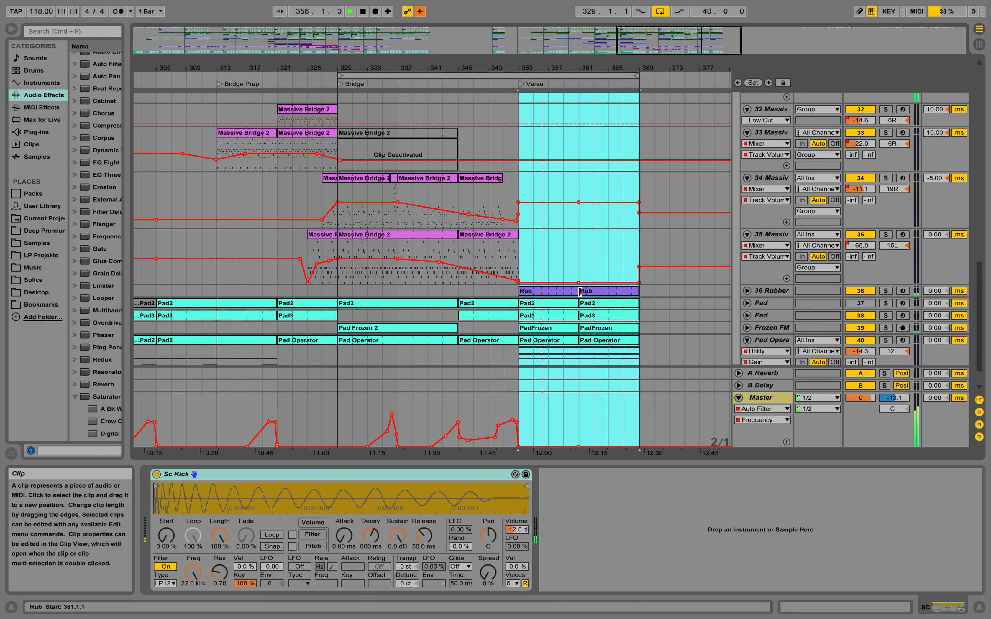
pyautogui.click(586, 291)
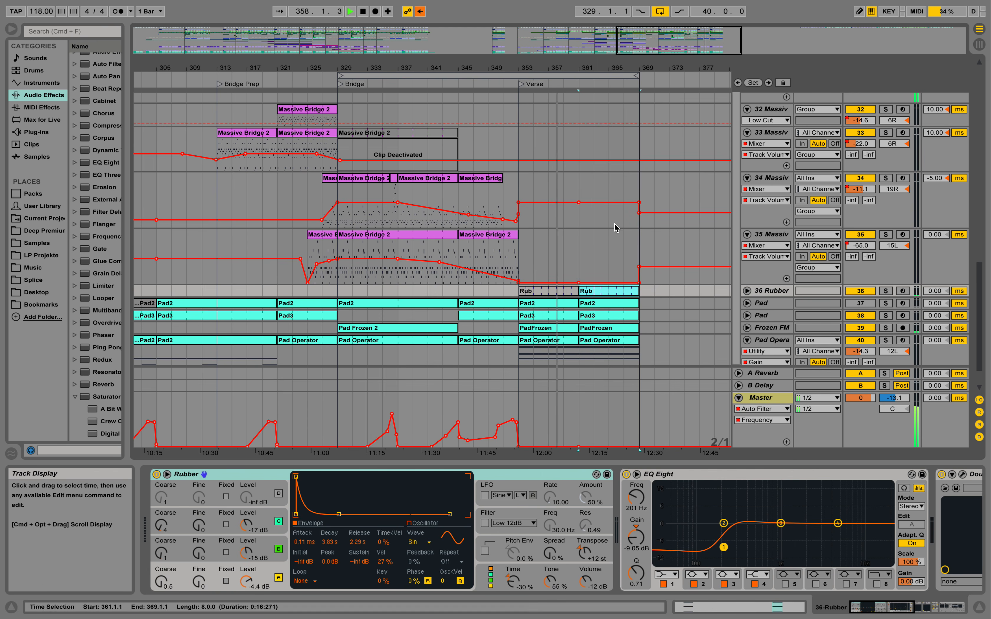
# - Hide the device view, fold track 31 and the Instruments and Drums groups for an overview, and stop playback
pyautogui.scroll(4, 614, 230)
pyautogui.scroll(6, 629, 277)
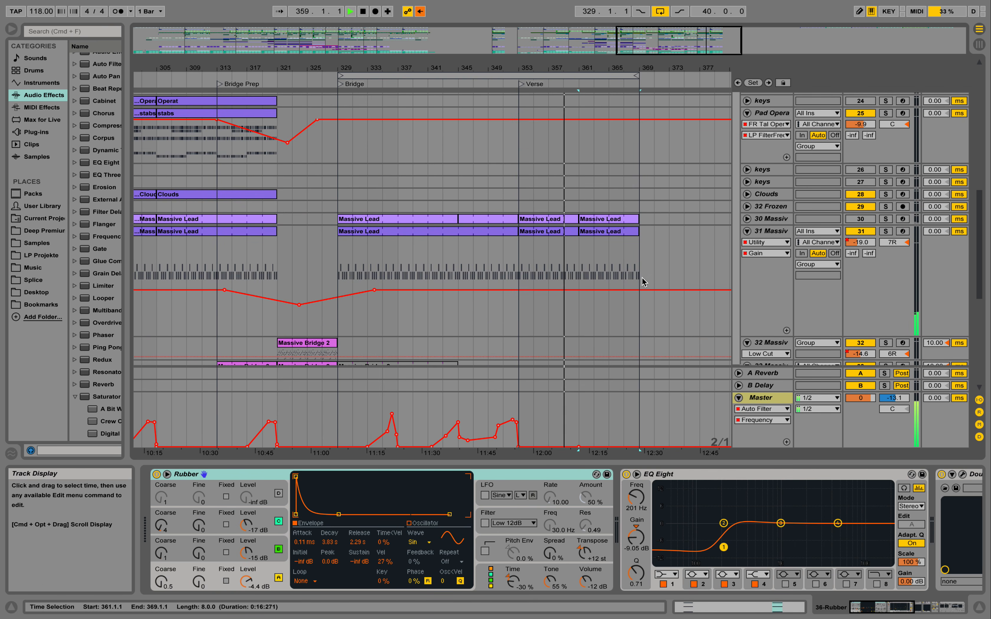
pyautogui.click(747, 231)
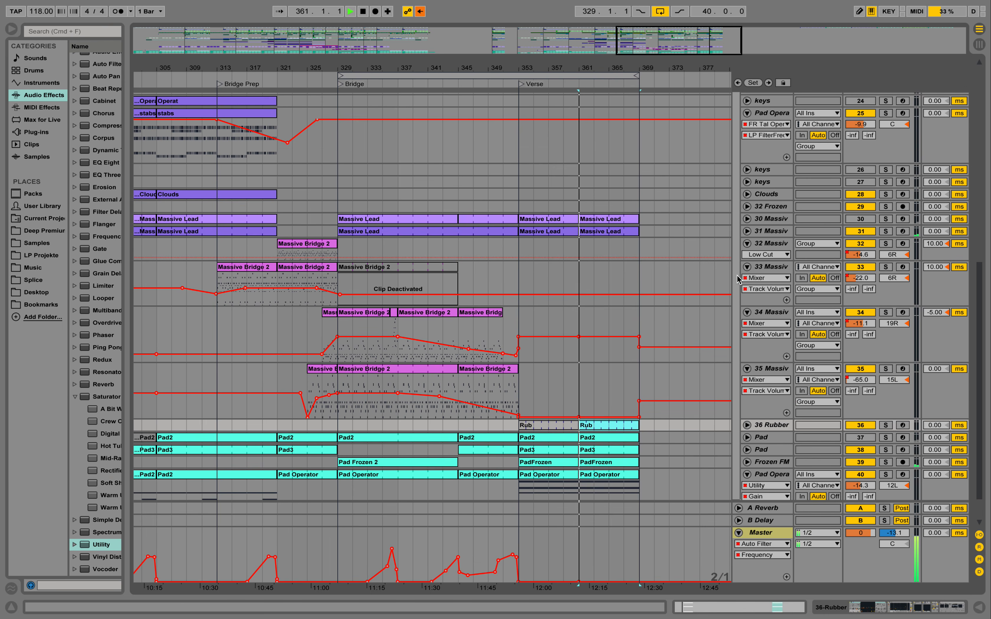
pyautogui.scroll(8, 739, 202)
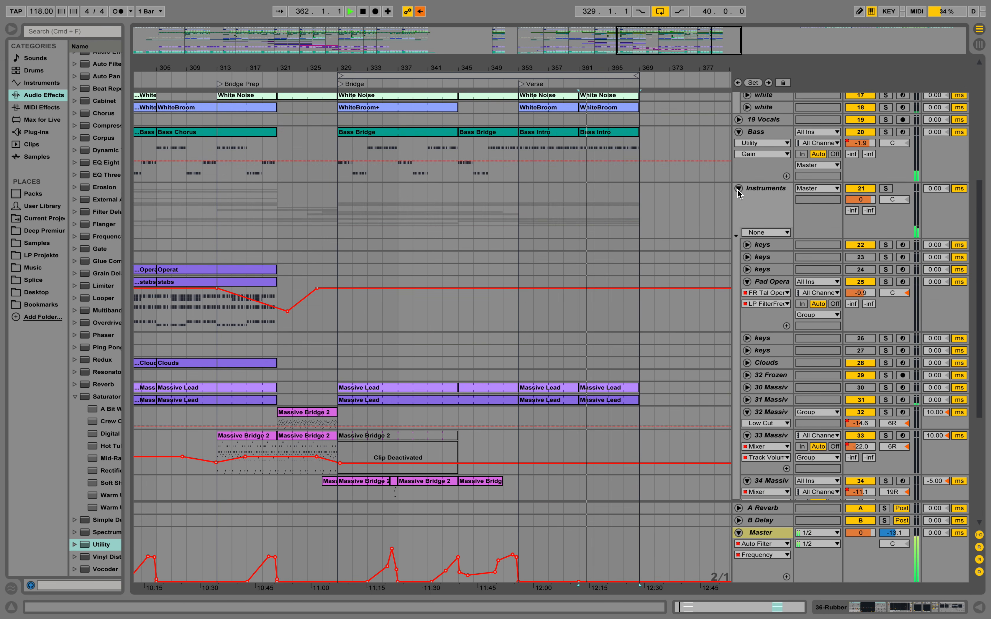
pyautogui.scroll(10, 737, 190)
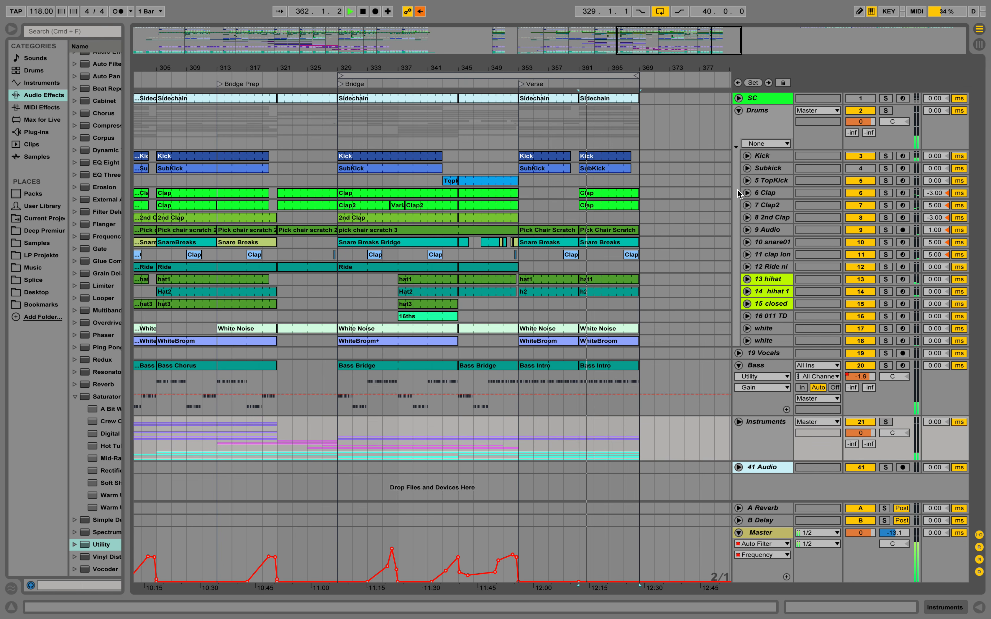
pyautogui.click(738, 111)
pyautogui.press('space')
# - Copy the Intro's two halves across all tracks in reverse order, bars 249–257 to bar 369 and bars 241–249 to bar 377
pyautogui.moveTo(561, 64); pyautogui.dragTo(642, 66)
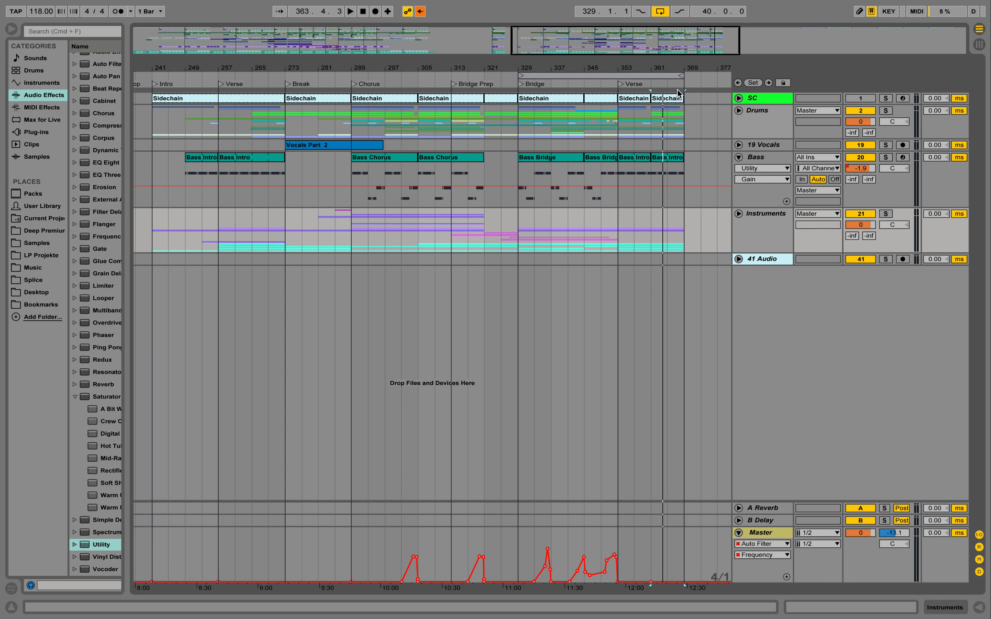
pyautogui.moveTo(659, 68); pyautogui.dragTo(652, 70)
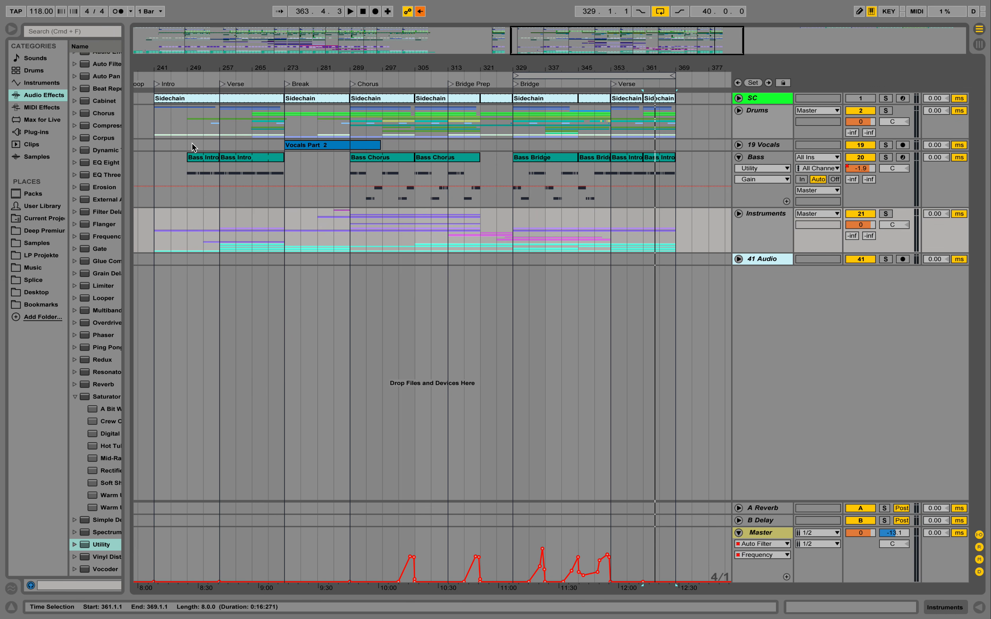
pyautogui.moveTo(216, 260); pyautogui.dragTo(683, 98)
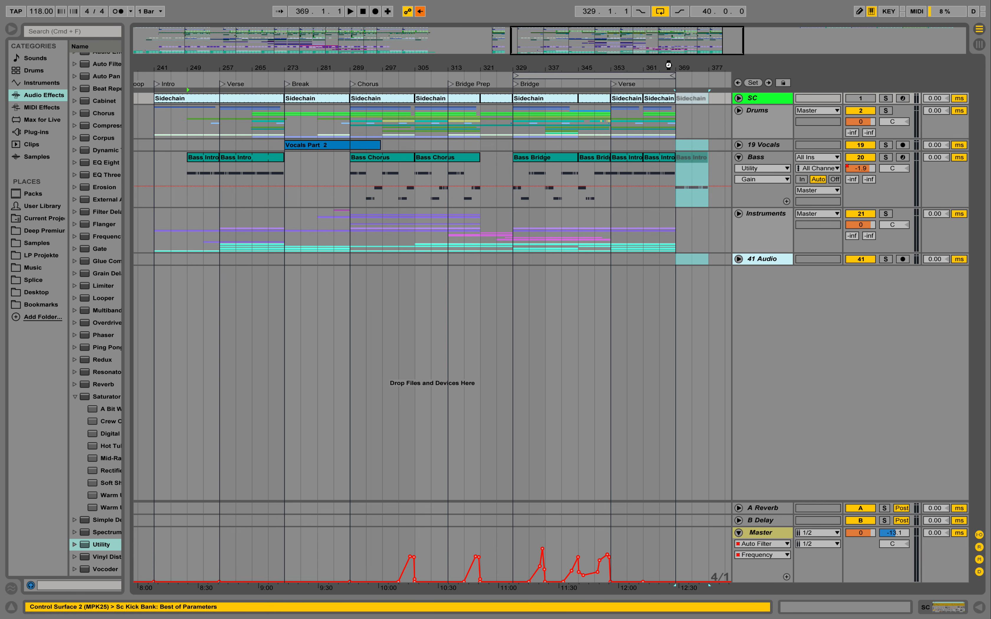
pyautogui.moveTo(195, 257); pyautogui.dragTo(718, 97)
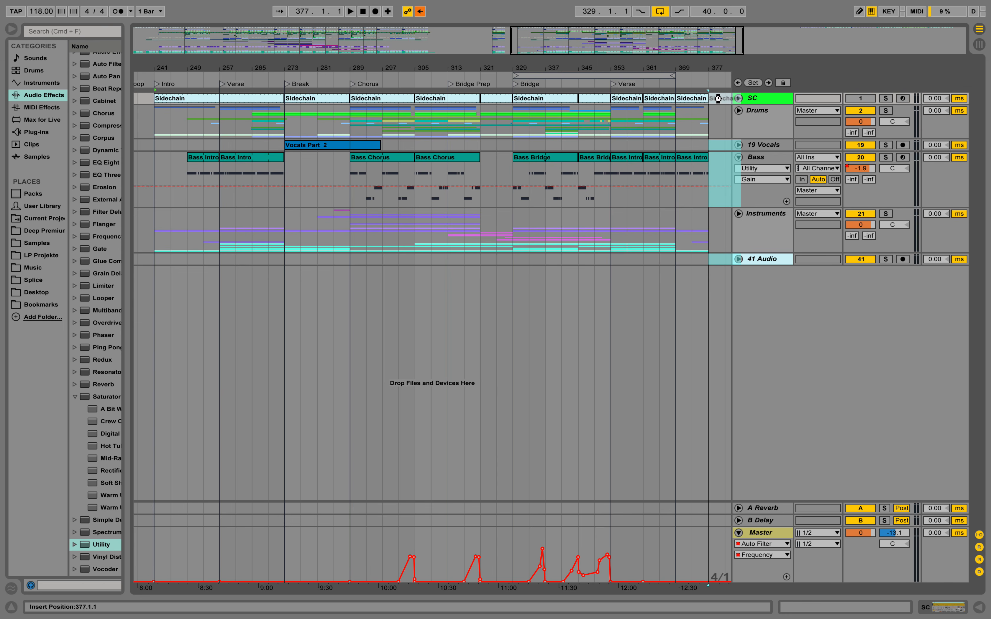
# - Add a locator named Outro at bar 369 and extend the loop's end to bar 385
pyautogui.moveTo(588, 68); pyautogui.dragTo(650, 88)
pyautogui.click(650, 89)
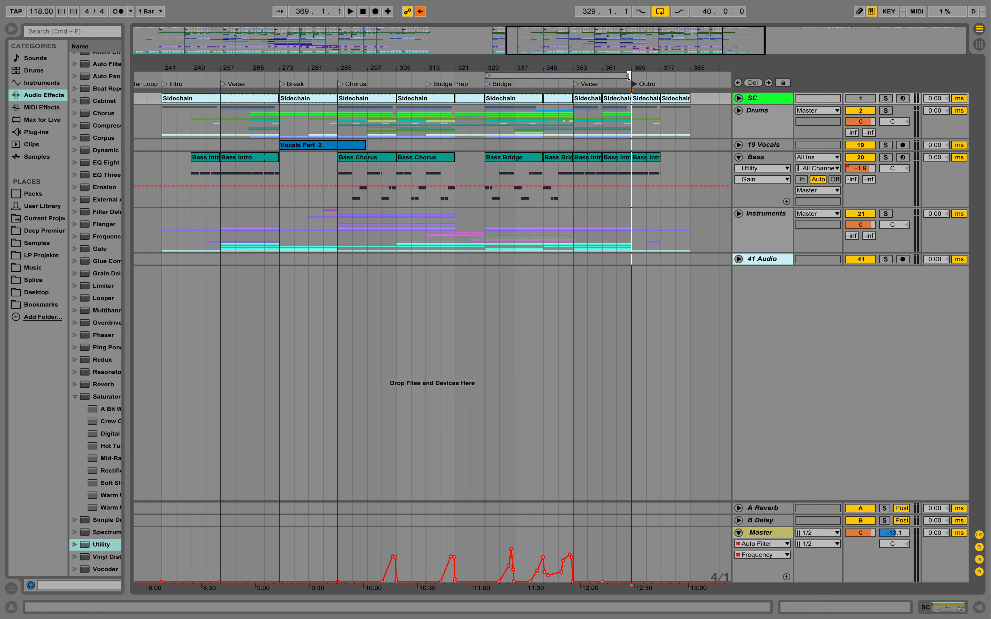
pyautogui.moveTo(630, 75); pyautogui.dragTo(677, 69)
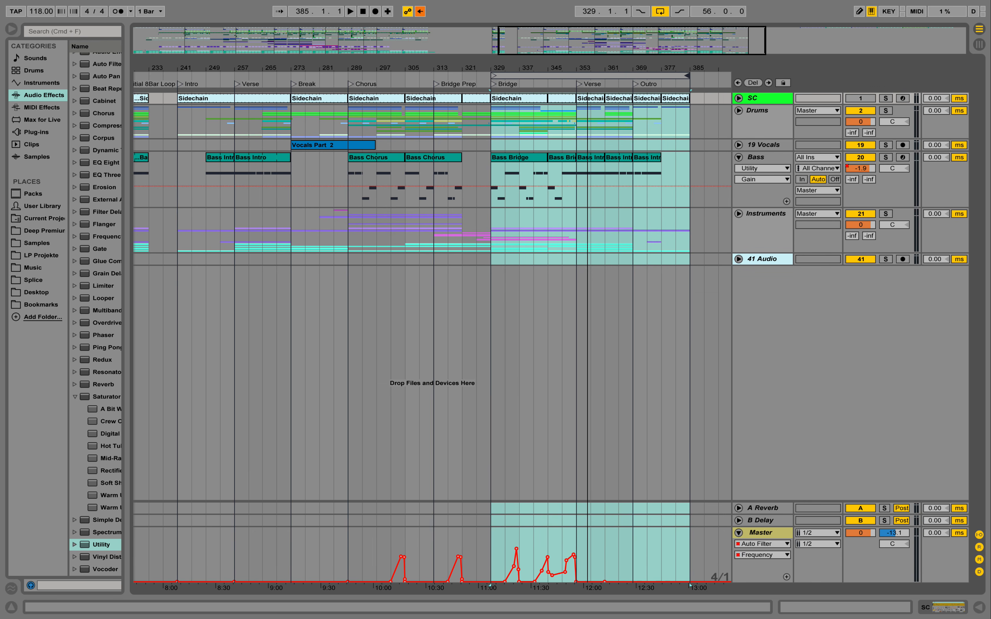
# - Move the loop's start back to the Intro at bar 241 to span the whole arrangement
pyautogui.moveTo(589, 72); pyautogui.dragTo(277, 77)
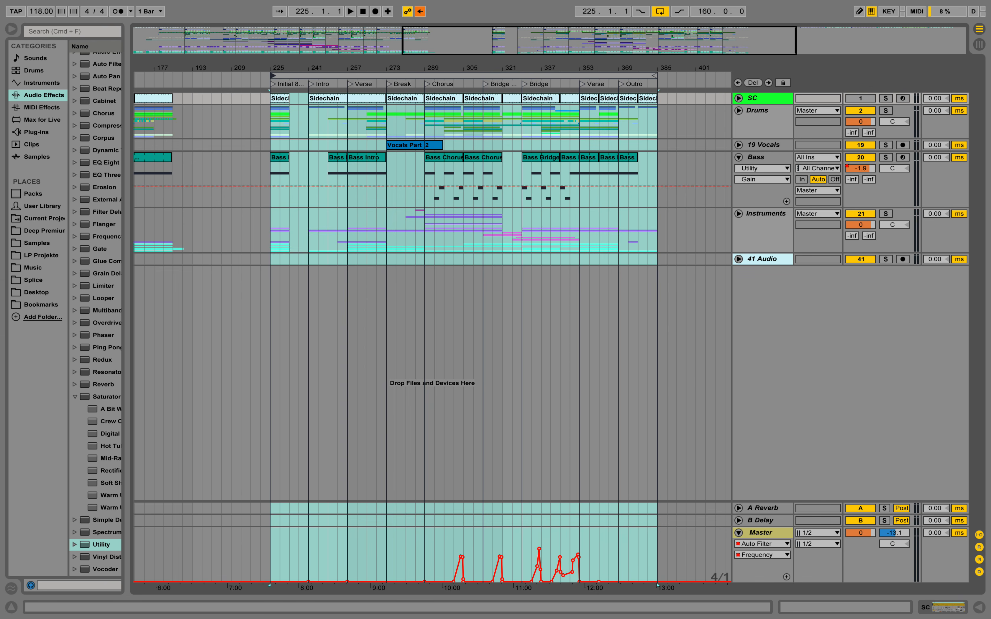
pyautogui.moveTo(477, 71); pyautogui.dragTo(477, 80)
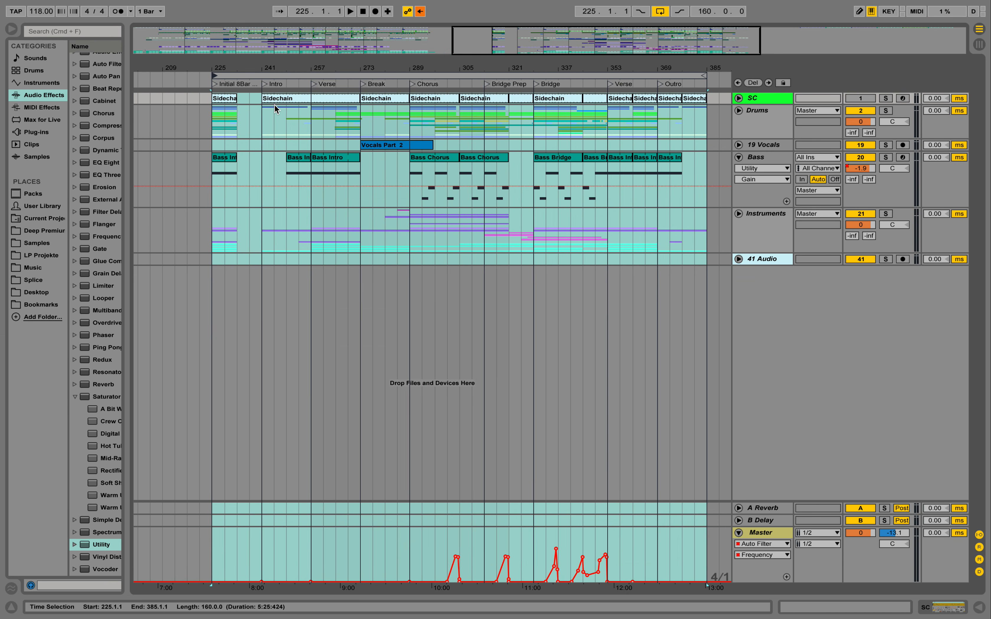
pyautogui.moveTo(214, 76); pyautogui.dragTo(264, 75)
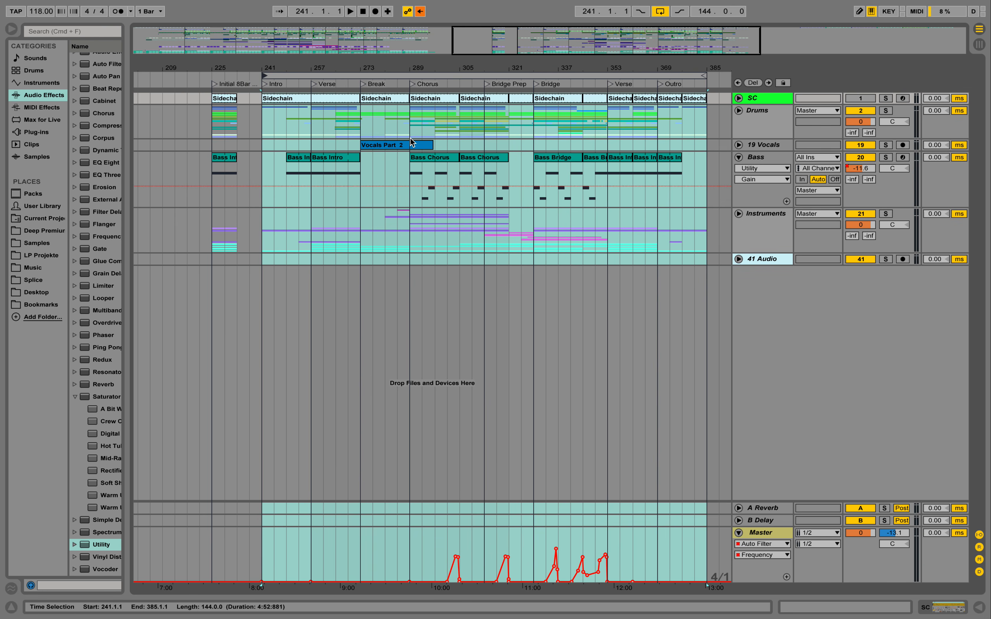